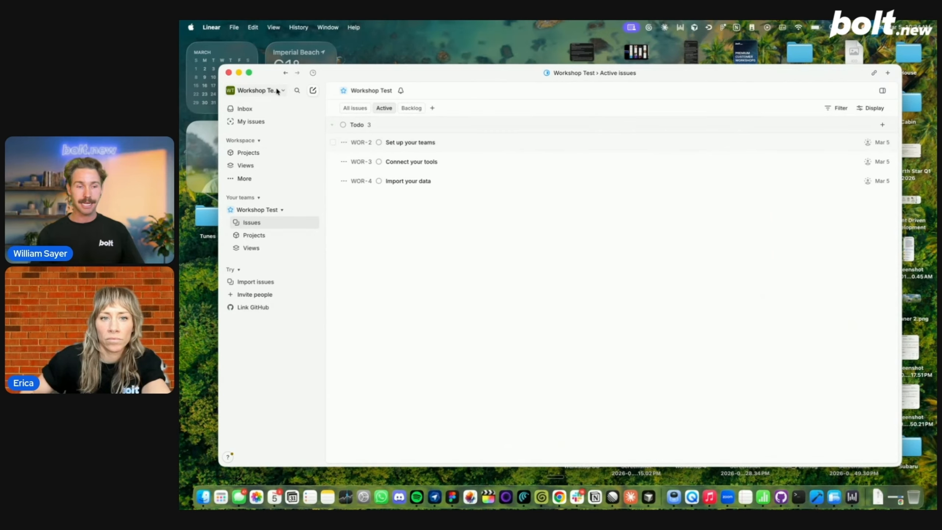
Create a new Linear workspace named "WorkshopforBolt", hosted in the United States
left_click(282, 91)
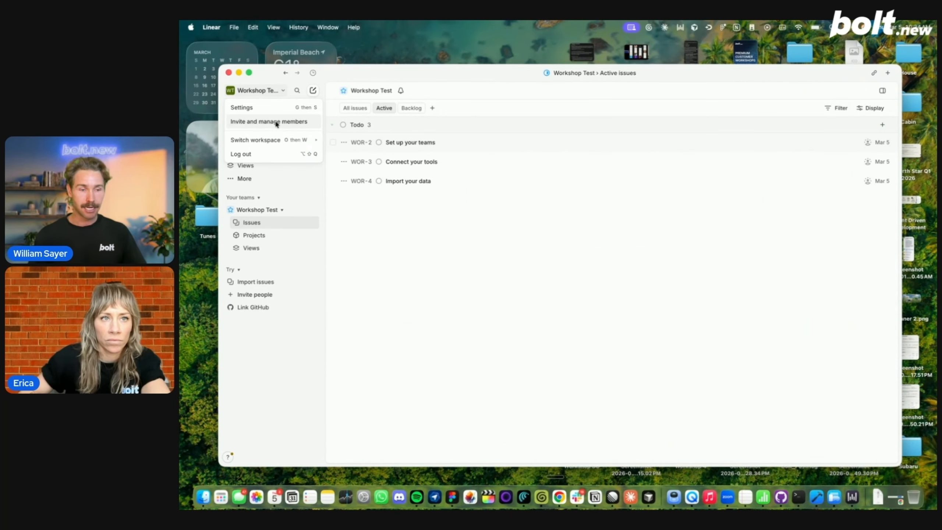
left_click(271, 91)
left_click(283, 92)
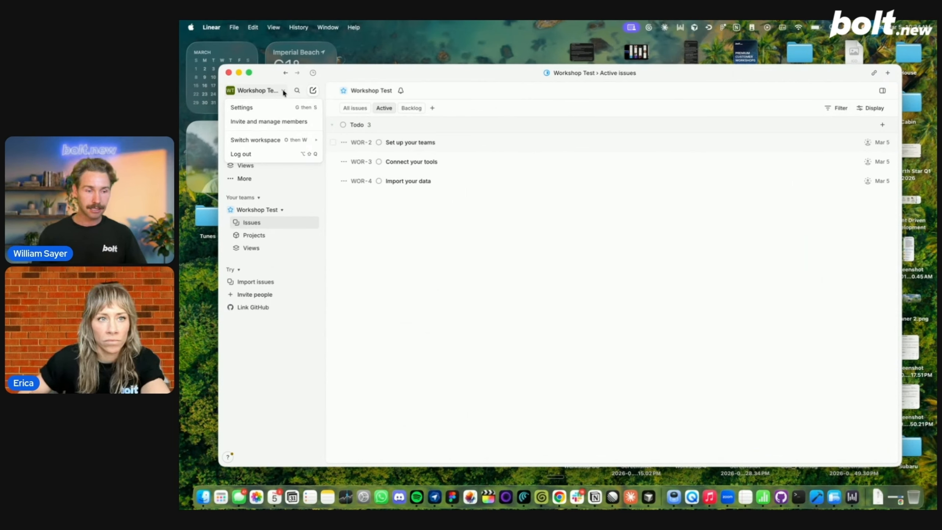
mouse_move(270, 143)
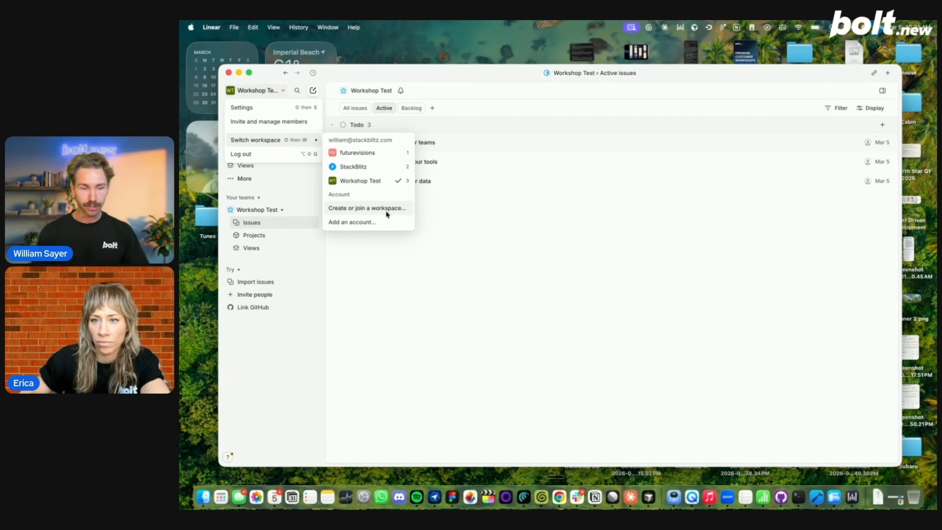
left_click(367, 207)
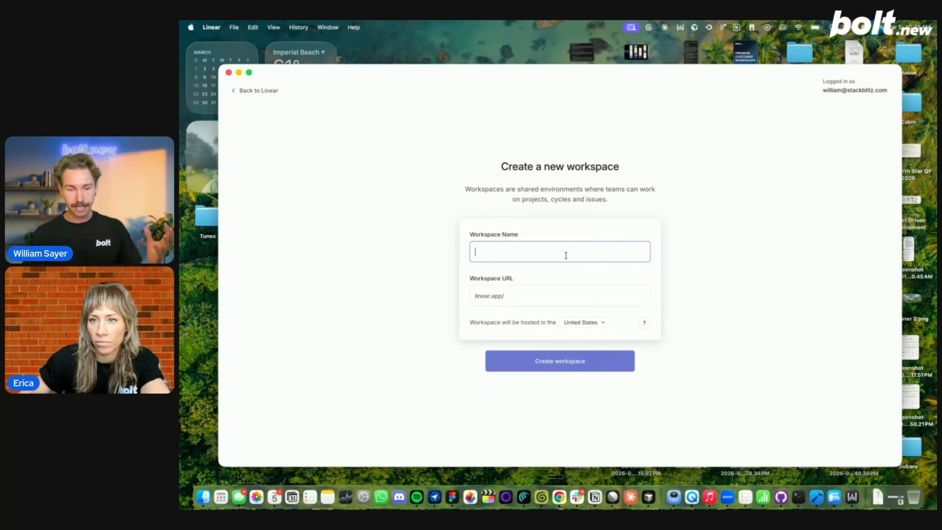
type("Workshop")
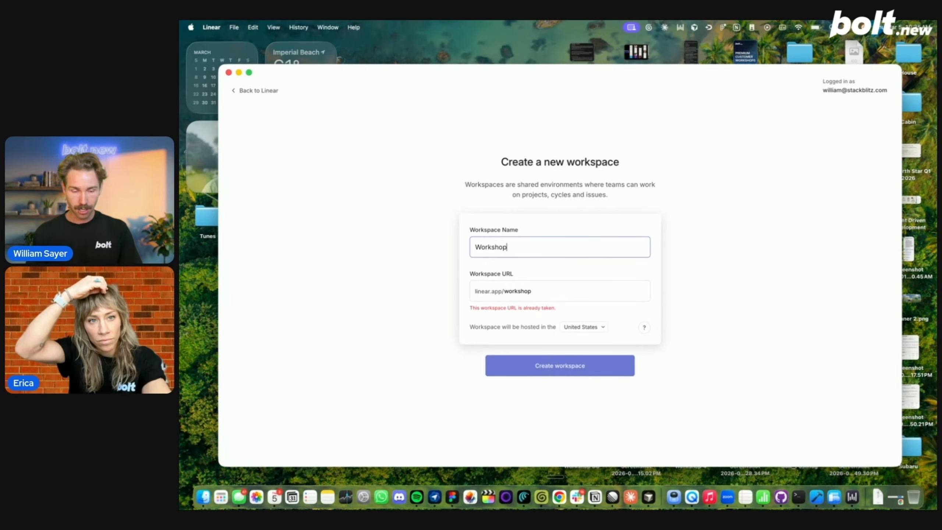
type("forBolt")
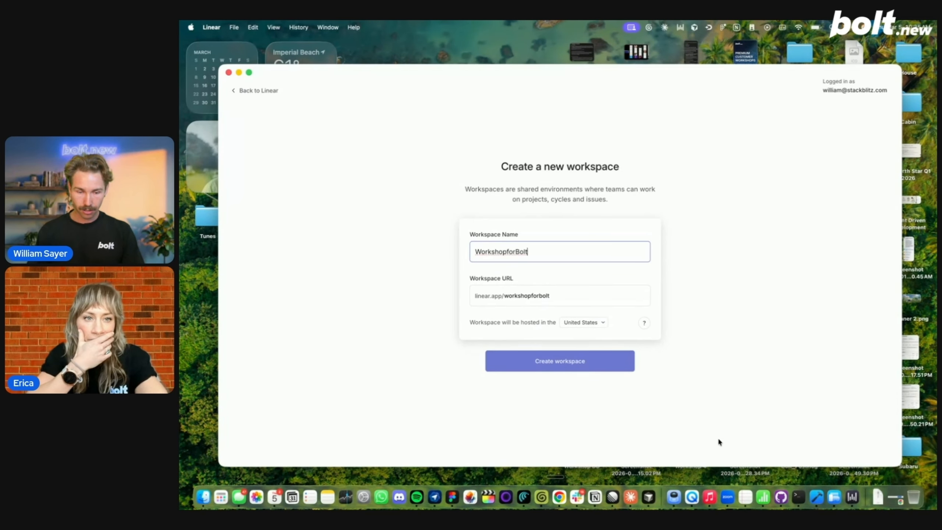
left_click(561, 360)
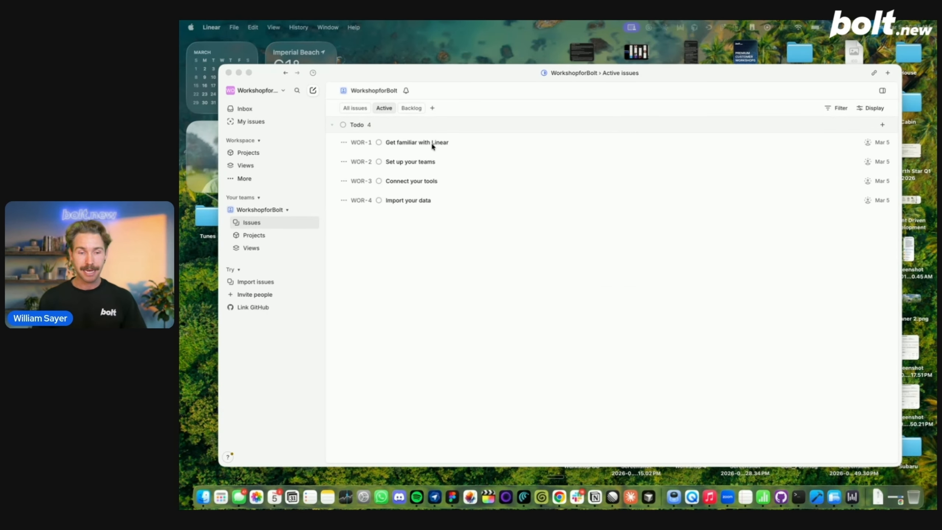
Set the status of the "Get familiar with Linear" issue to In Progress and return to the team's issue list
left_click(406, 144)
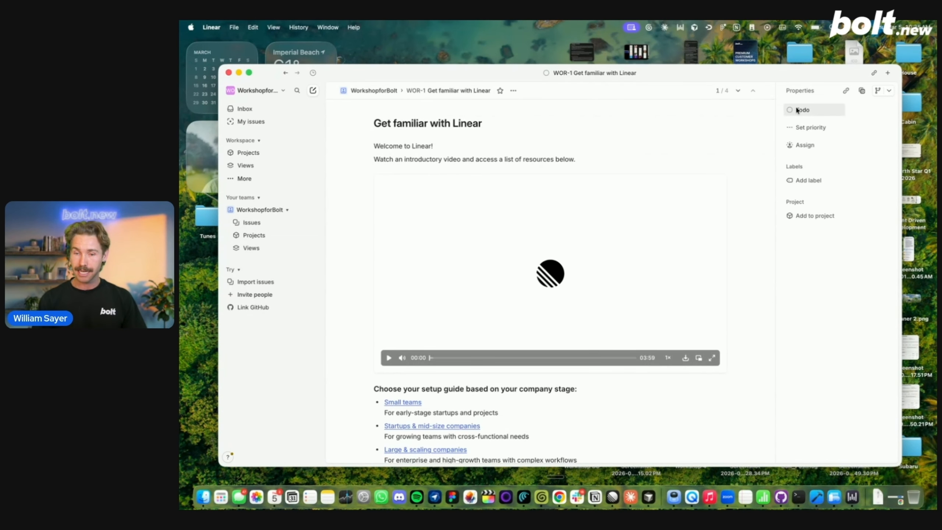
left_click(789, 109)
left_click(826, 178)
left_click(810, 110)
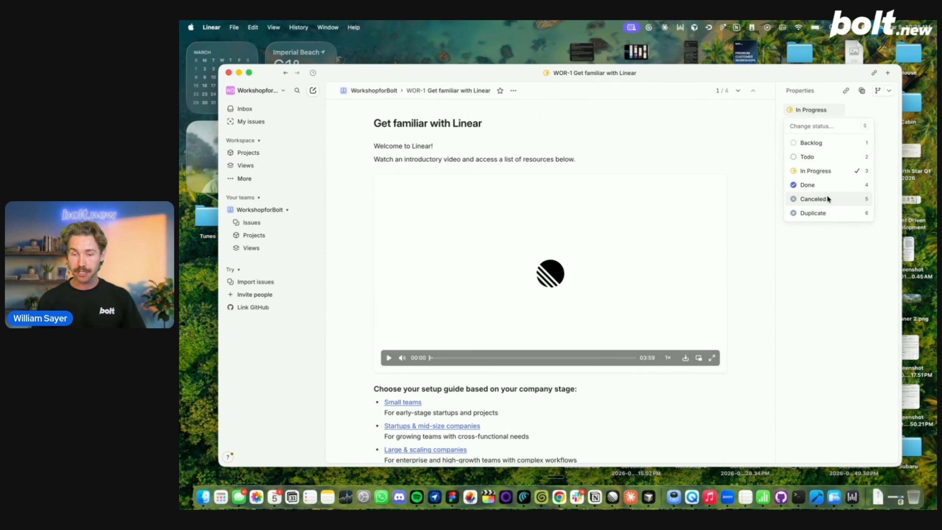
left_click(711, 126)
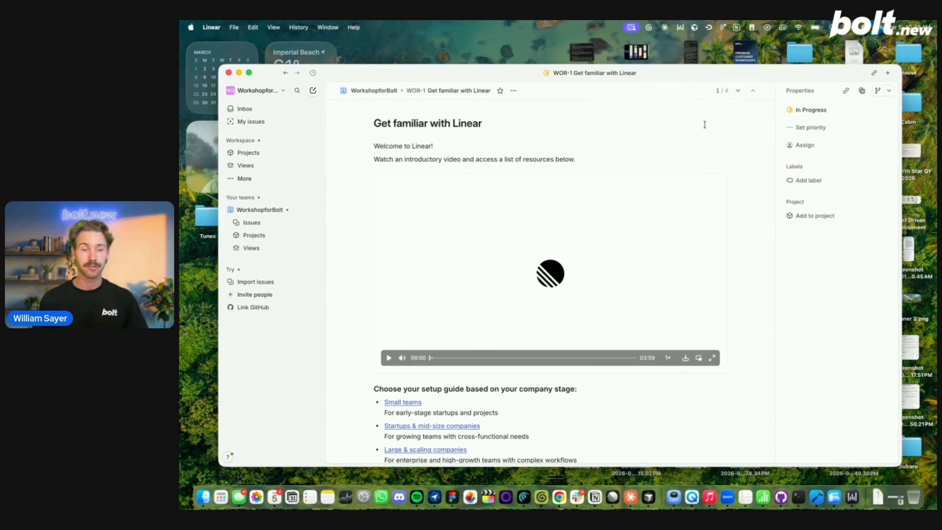
left_click(384, 92)
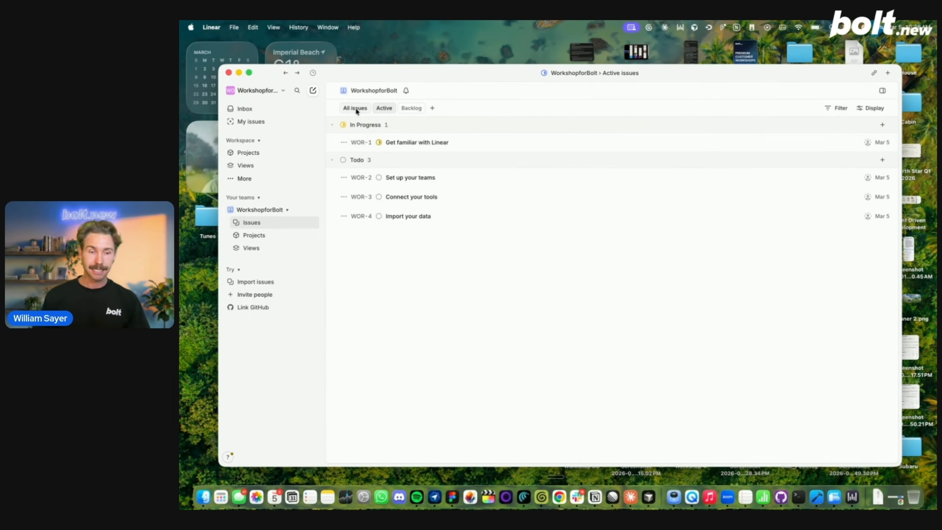
Create a new issue titled "Please implement dark mode on the dashboard." with the description text "description"
left_click(313, 91)
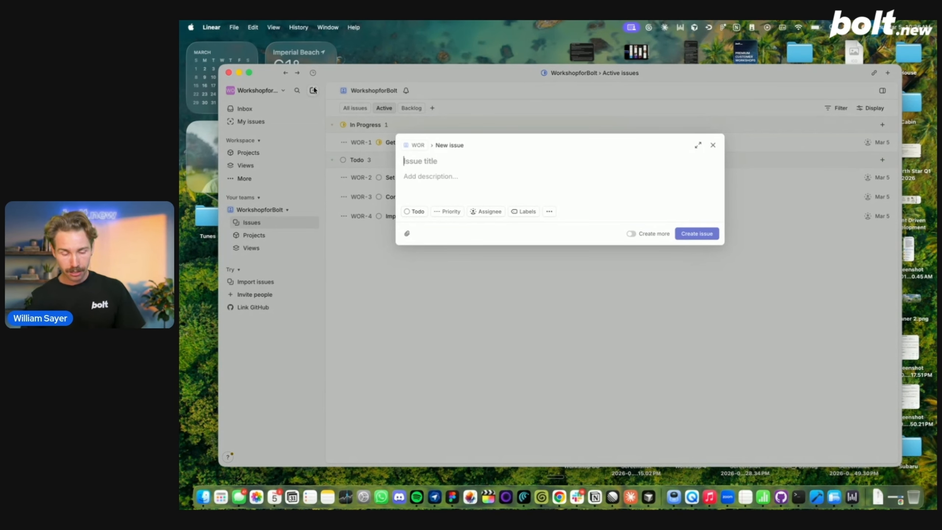
key("fn")
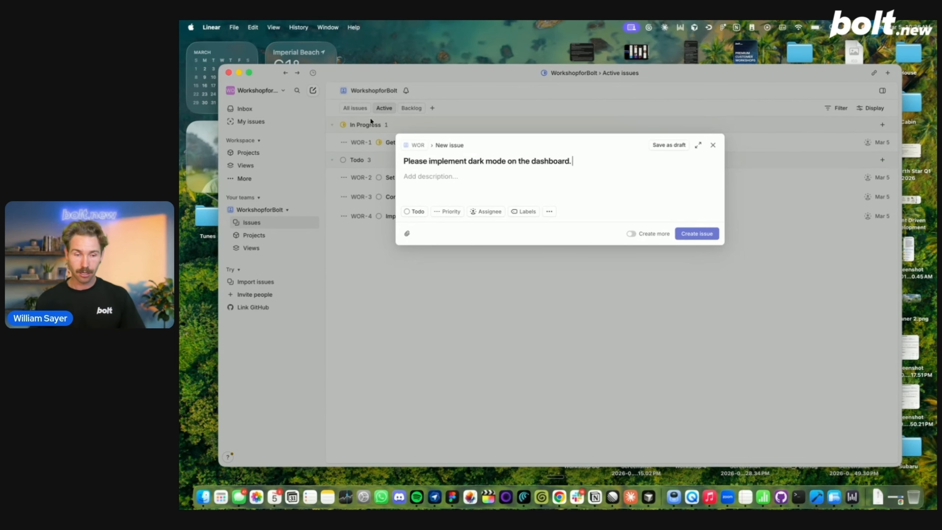
type("description")
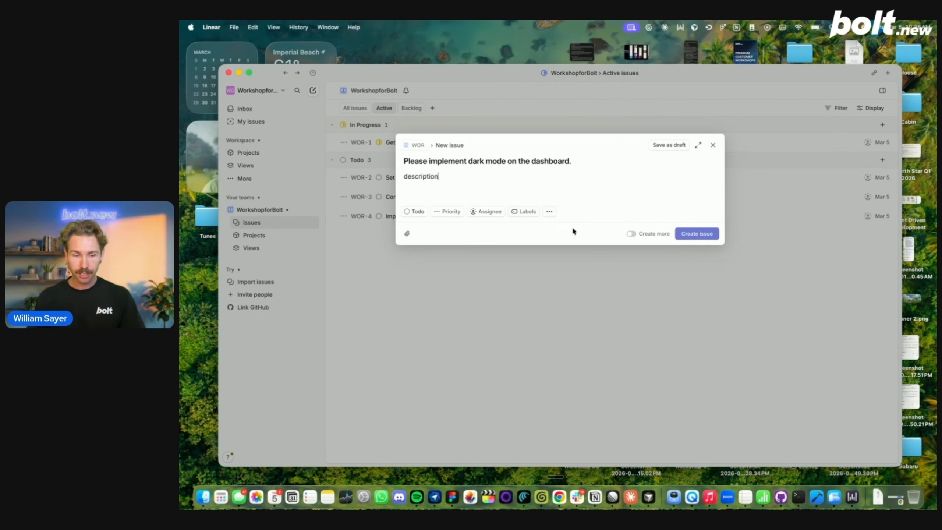
left_click(694, 233)
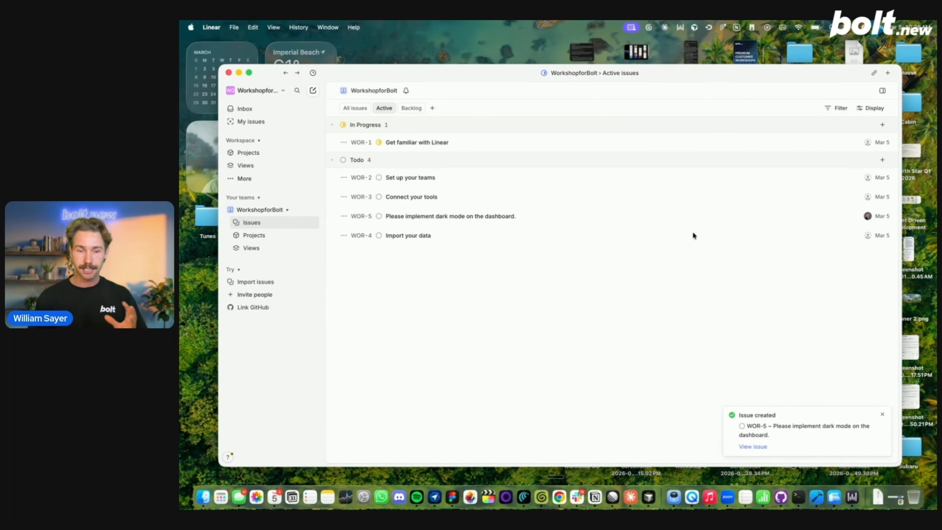
Open the Security & access settings at the Personal API keys section
left_click(278, 91)
left_click(277, 173)
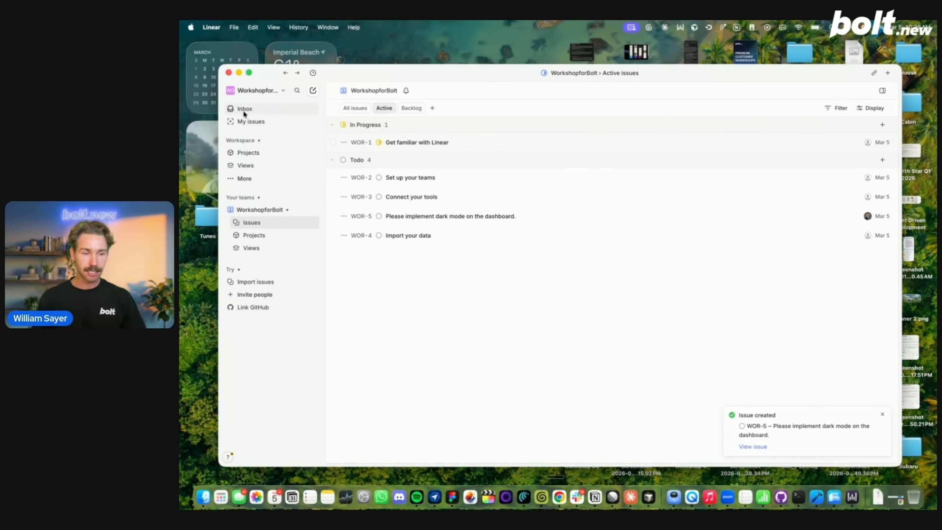
left_click(281, 90)
left_click(250, 107)
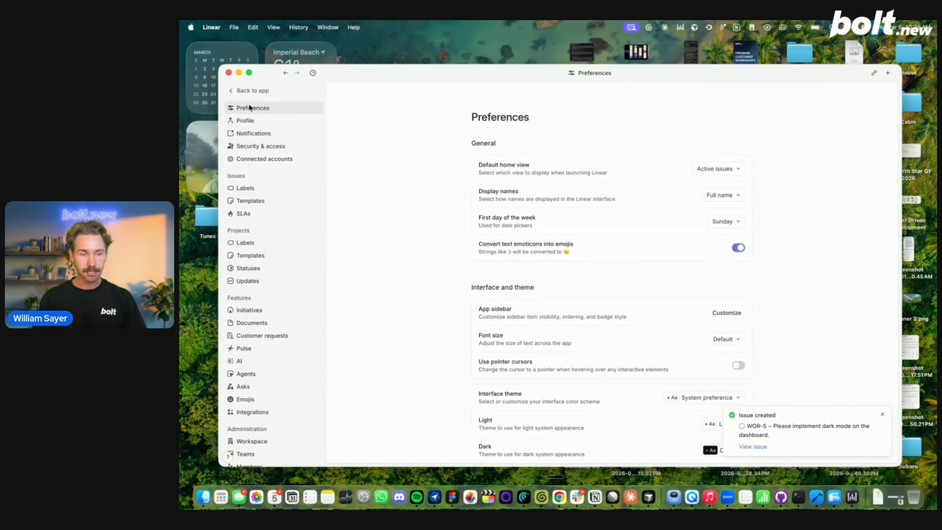
left_click(269, 148)
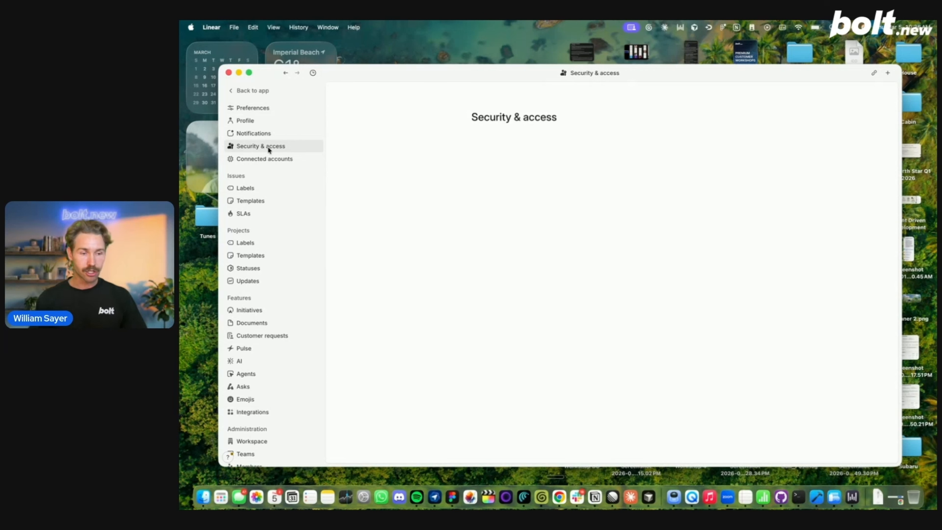
scroll(542, 364, "down", 5)
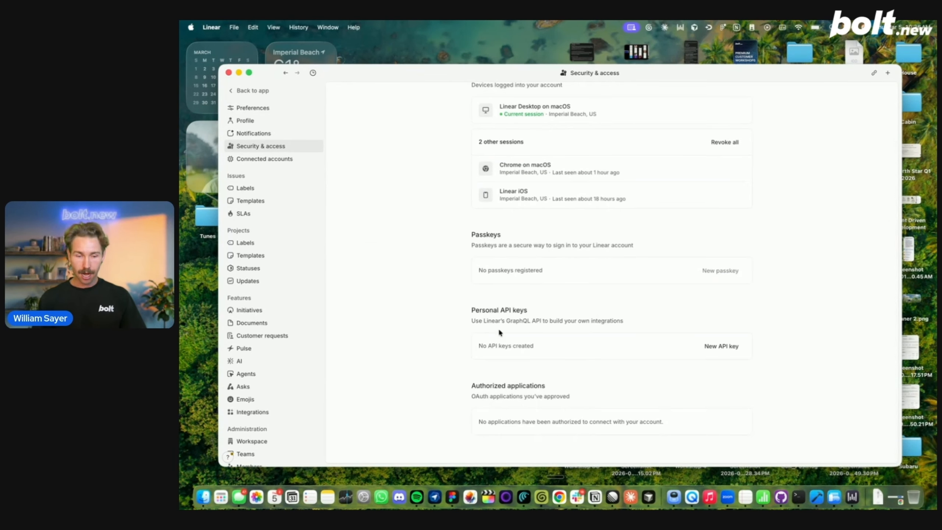
Create a personal API key named "workshop api" with full access for all teams and copy the key
left_click(720, 346)
type("workshop api")
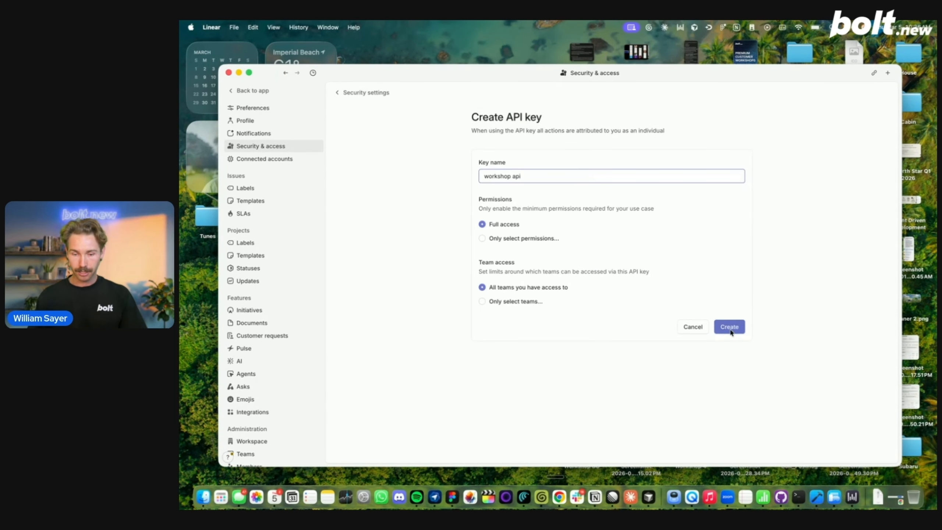
left_click(729, 328)
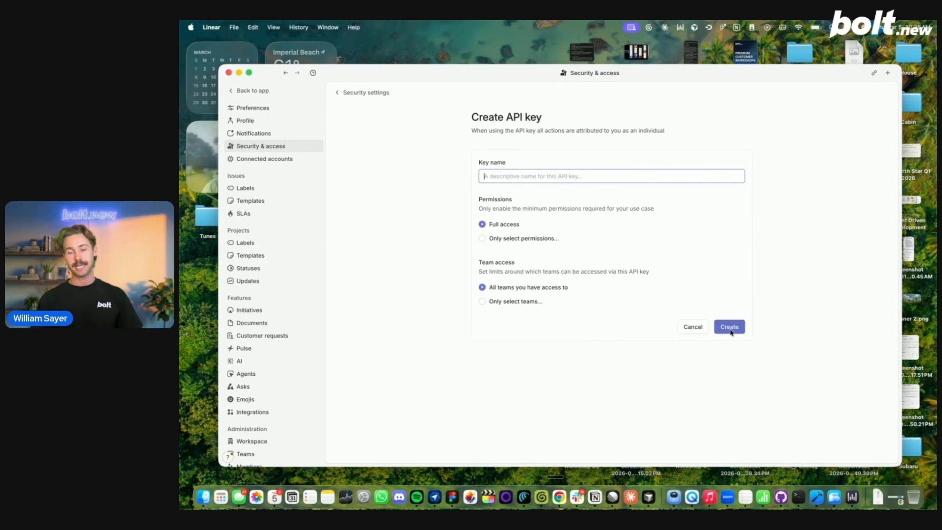
left_click(739, 194)
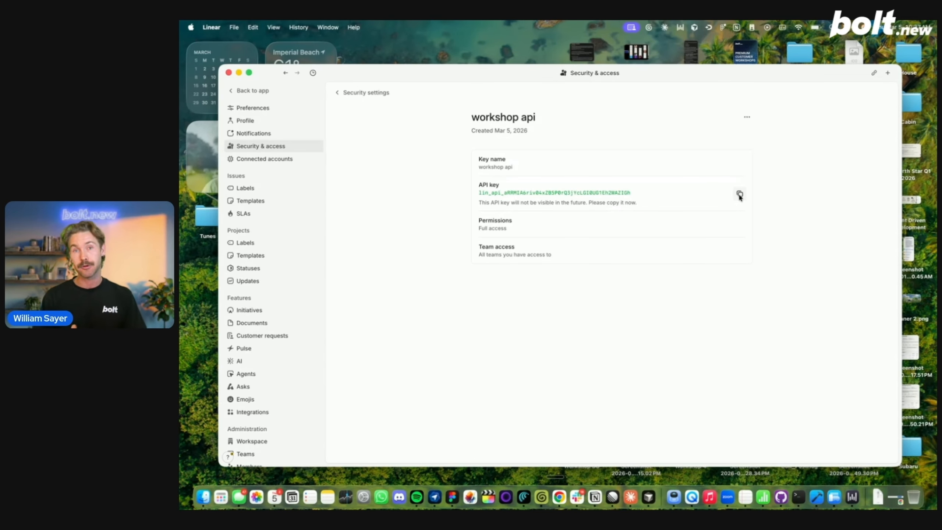
Switch to n8n in Chrome and create a new workflow in the Personal project
key("ctrl+Right")
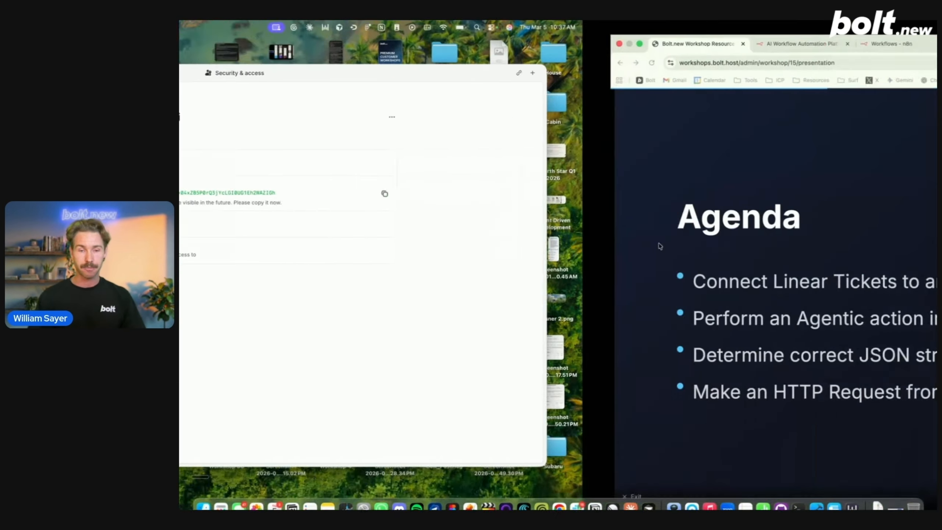
left_click(371, 43)
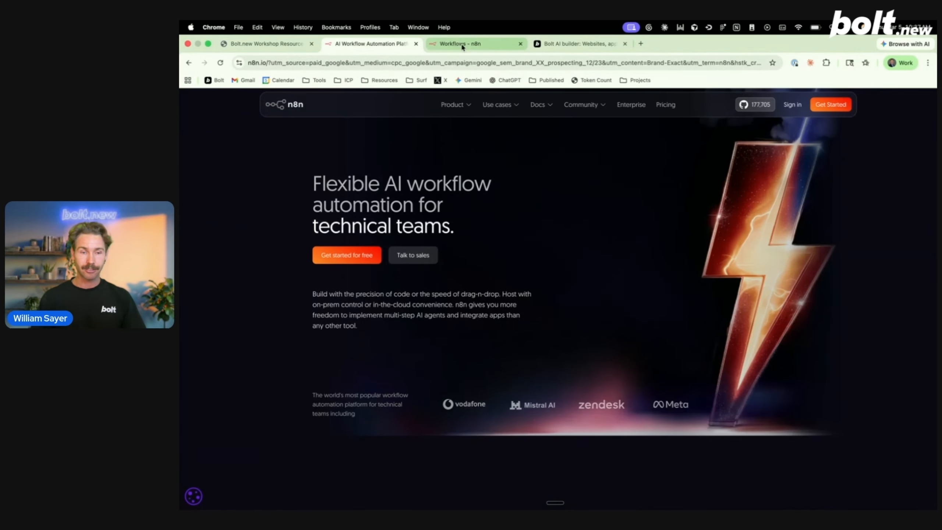
left_click(468, 44)
left_click(374, 44)
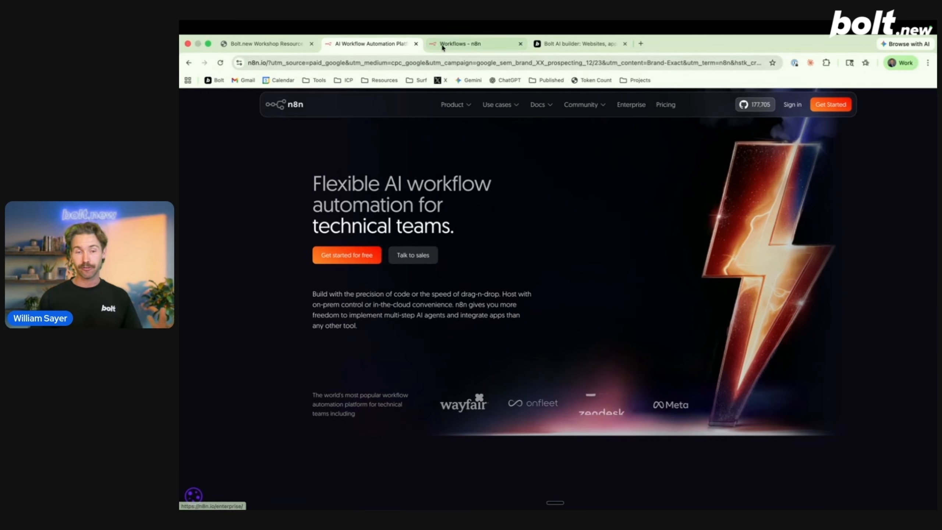
left_click(466, 44)
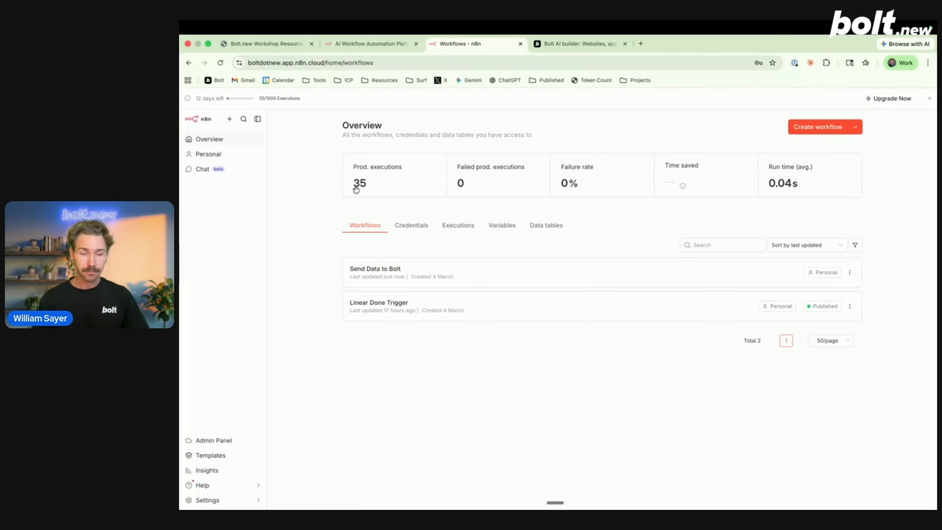
left_click(218, 159)
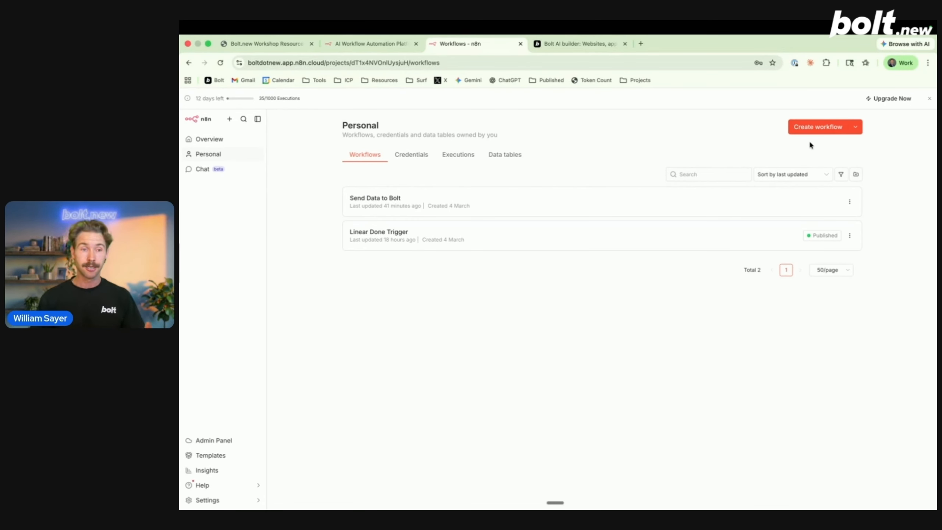
left_click(824, 128)
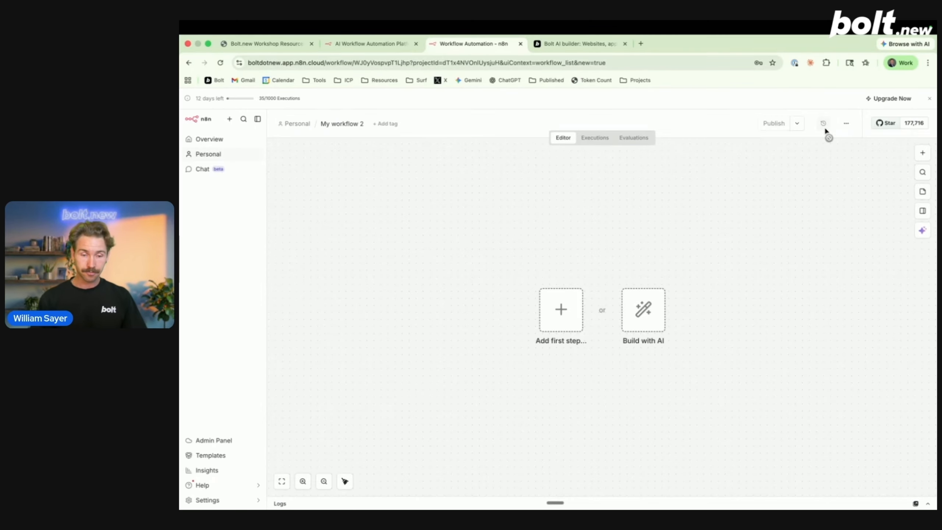
Add Linear's "On new Linear event" trigger as the workflow's first step
left_click(562, 325)
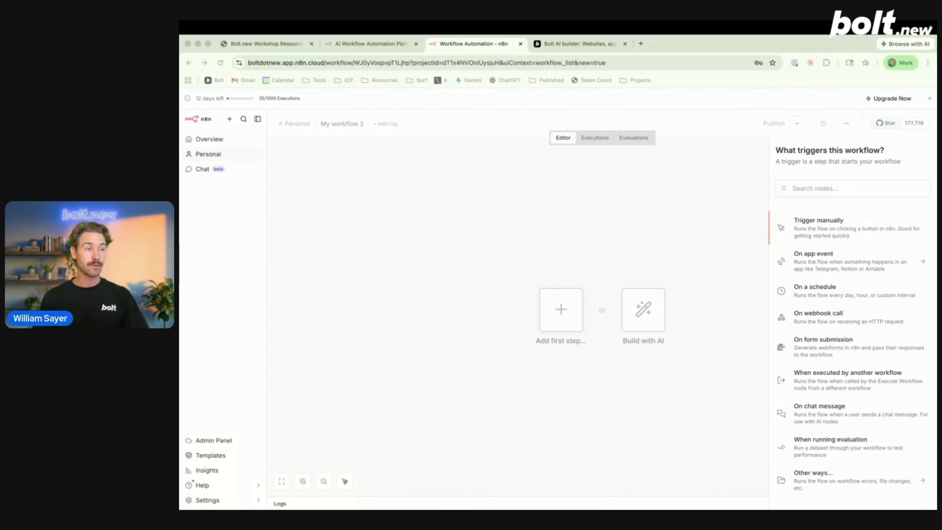
left_click(734, 201)
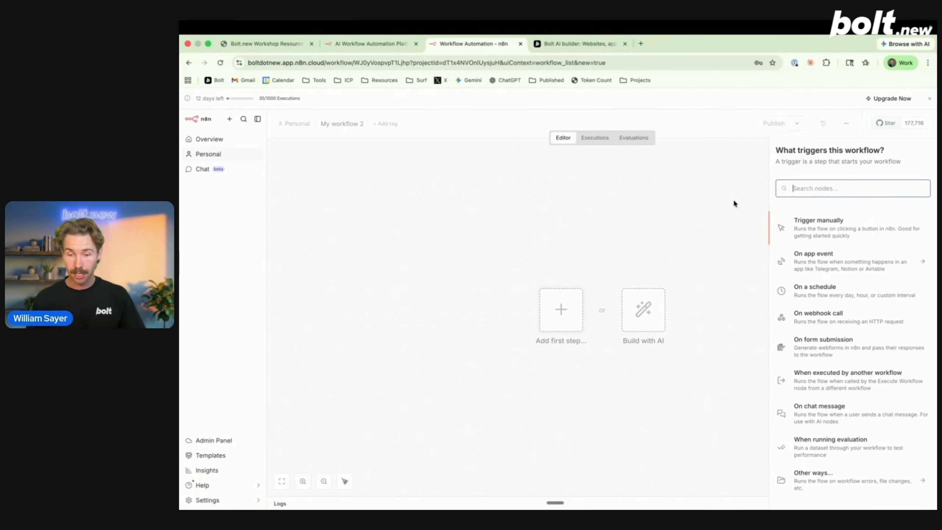
type("linea")
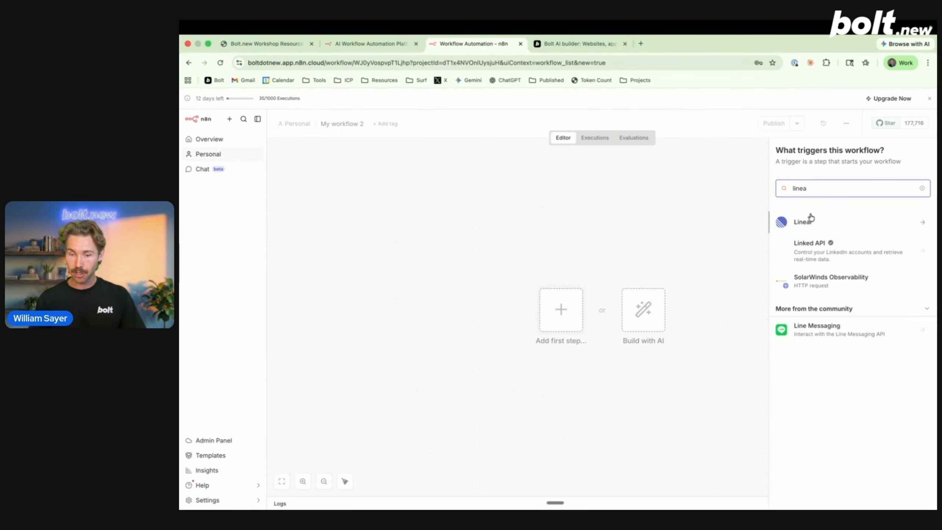
left_click(808, 222)
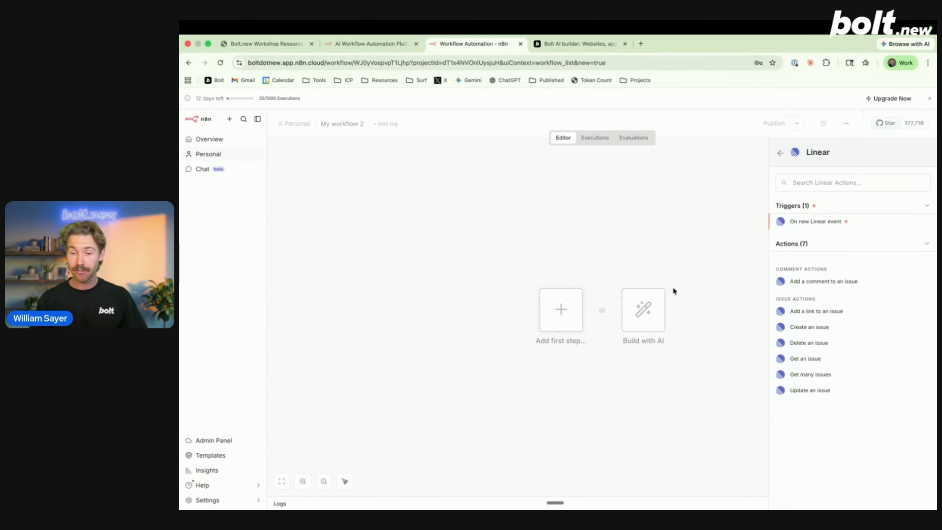
left_click(826, 222)
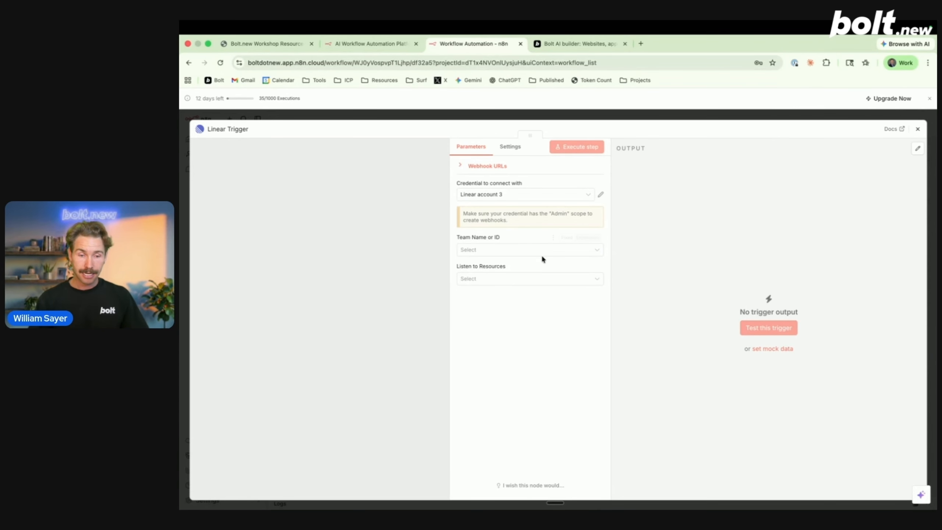
Create a new Linear API credential for the trigger with the copied API key, save it, and dismiss the browser's password update prompt
left_click(515, 195)
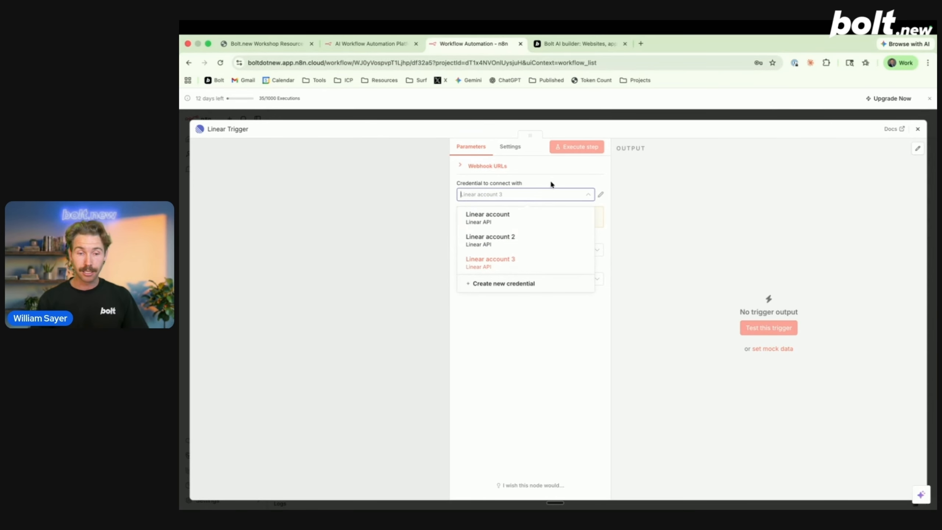
left_click(502, 289)
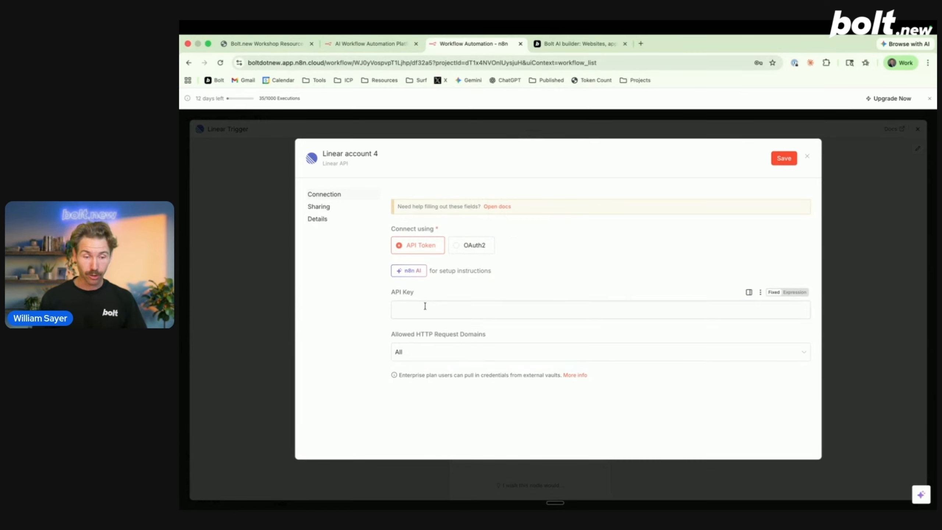
left_click(425, 306)
key("super+v")
left_click(579, 271)
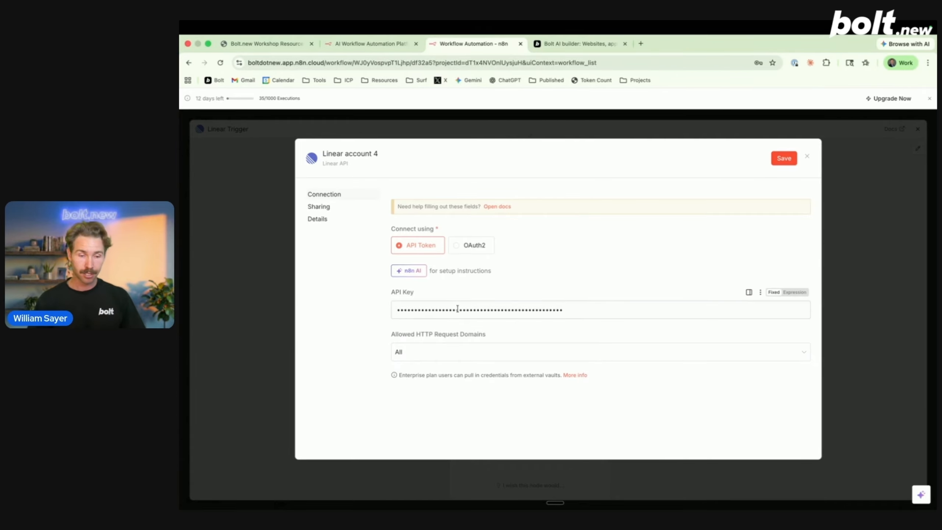
left_click(785, 159)
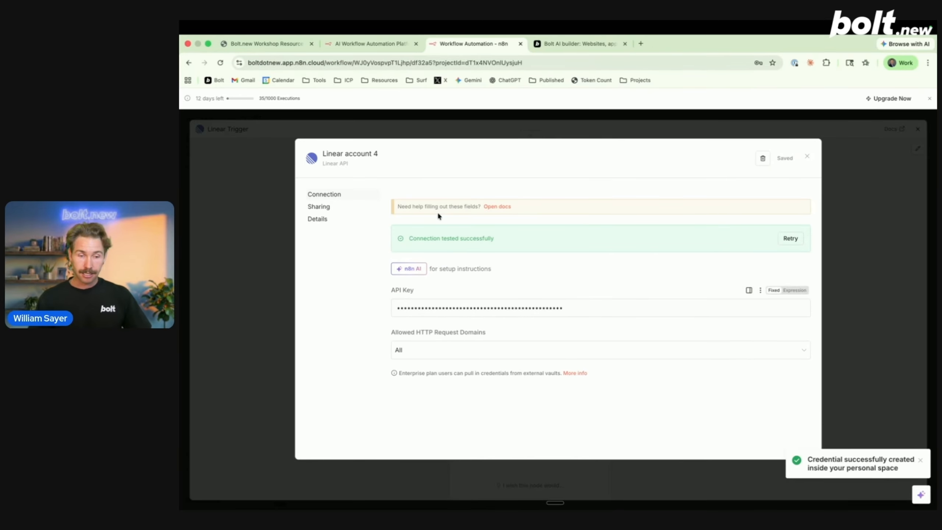
left_click(807, 157)
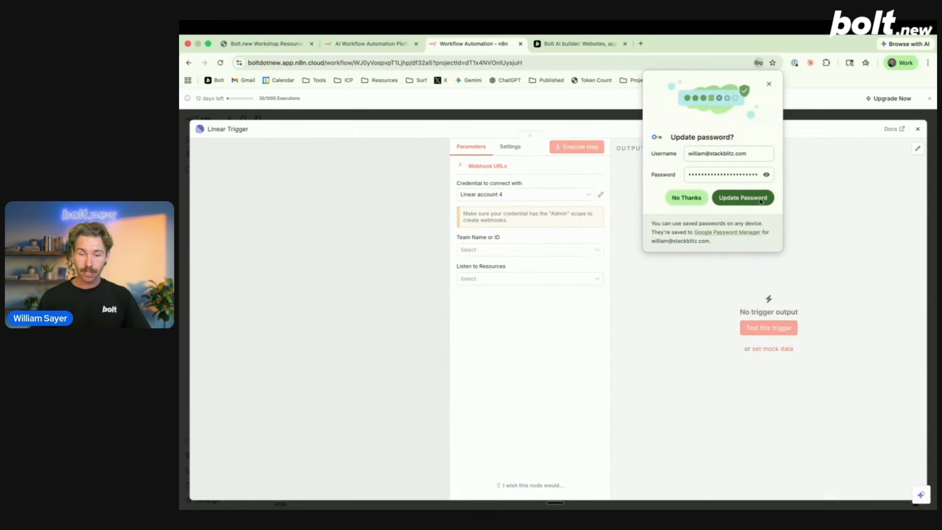
left_click(770, 82)
left_click(632, 119)
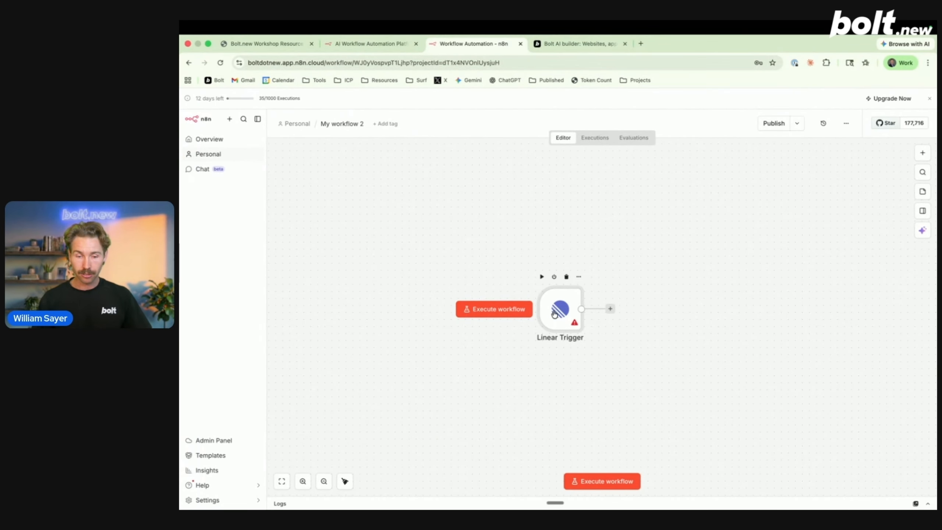
Set the Linear Trigger's team to WorkshopforBolt and make it listen to Issue resources
double_click(574, 323)
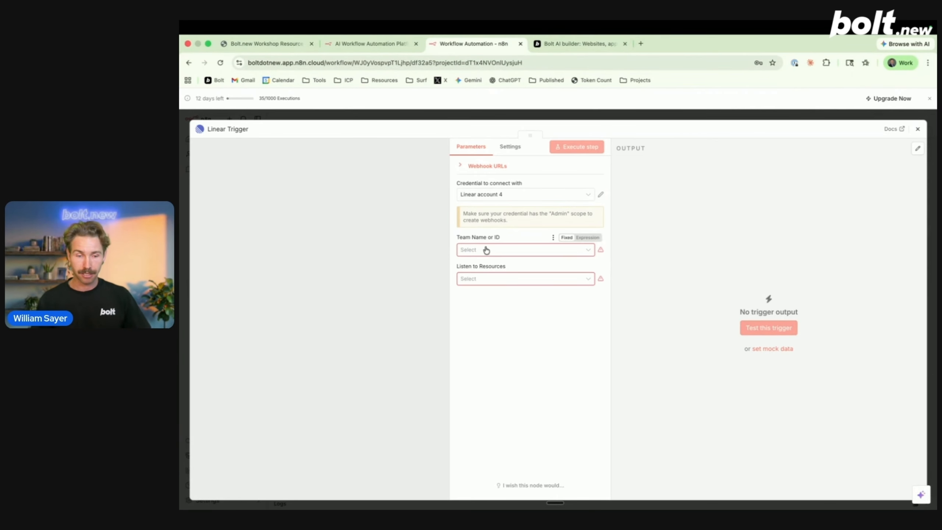
left_click(501, 253)
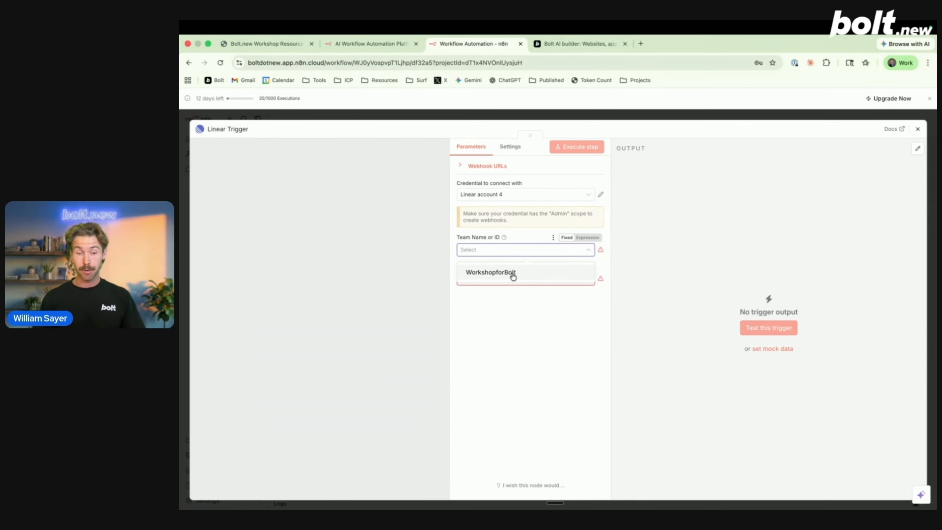
left_click(504, 274)
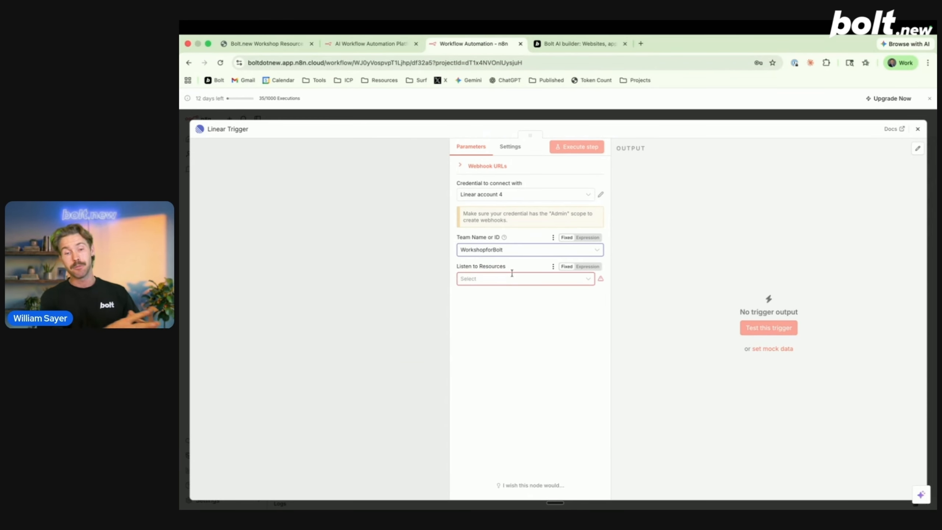
left_click(512, 274)
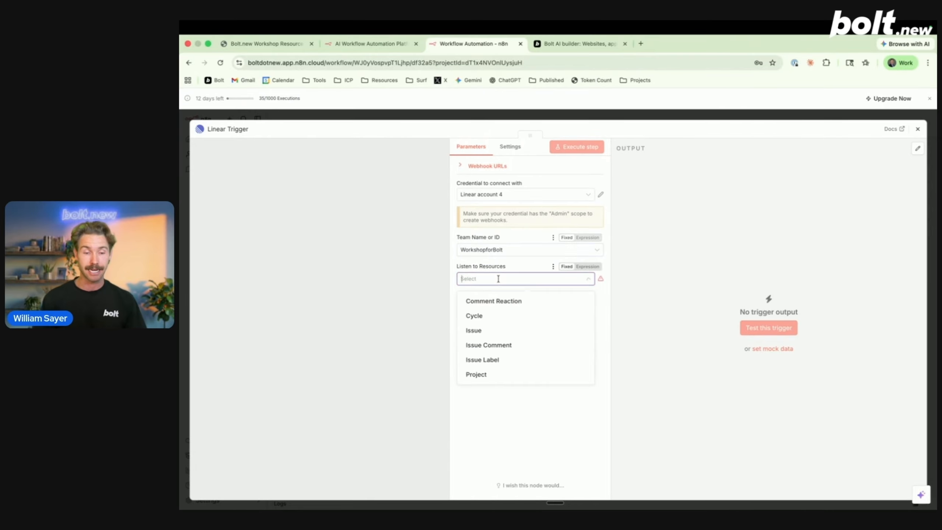
left_click(497, 332)
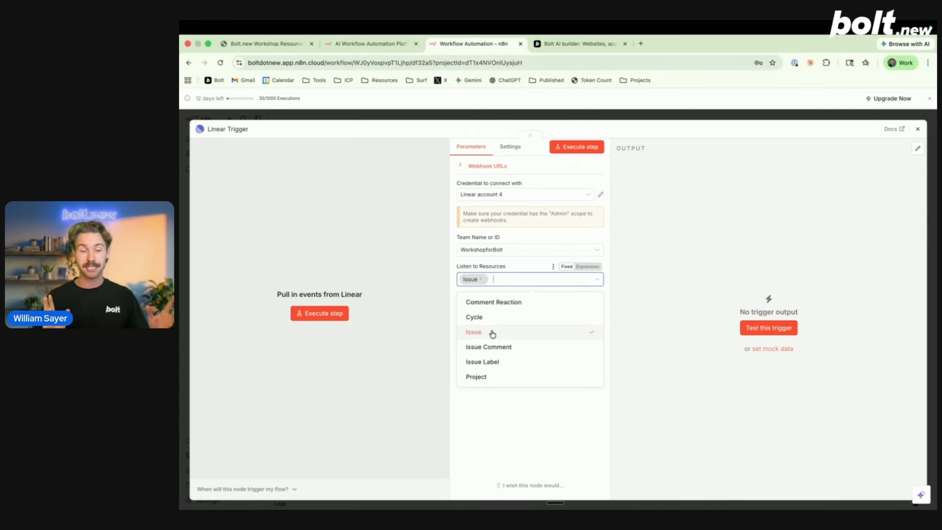
key("ctrl+Left")
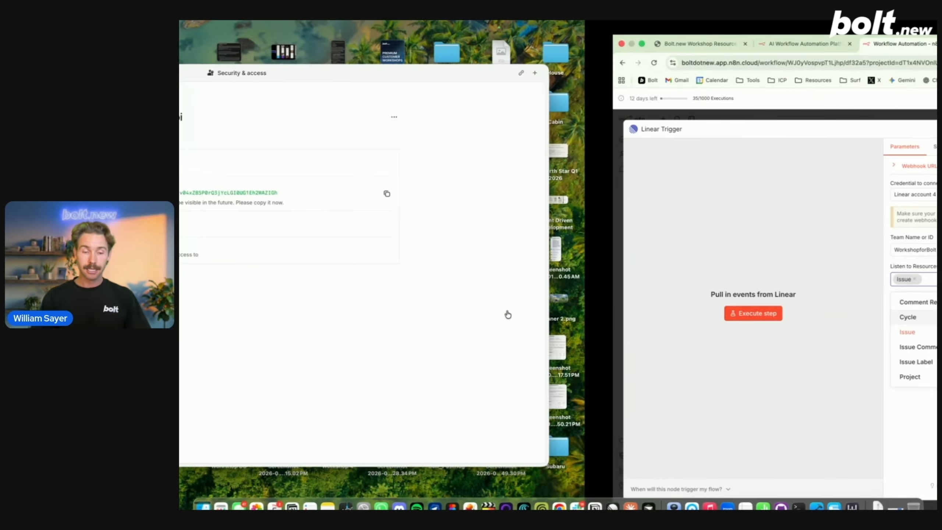
left_click(267, 125)
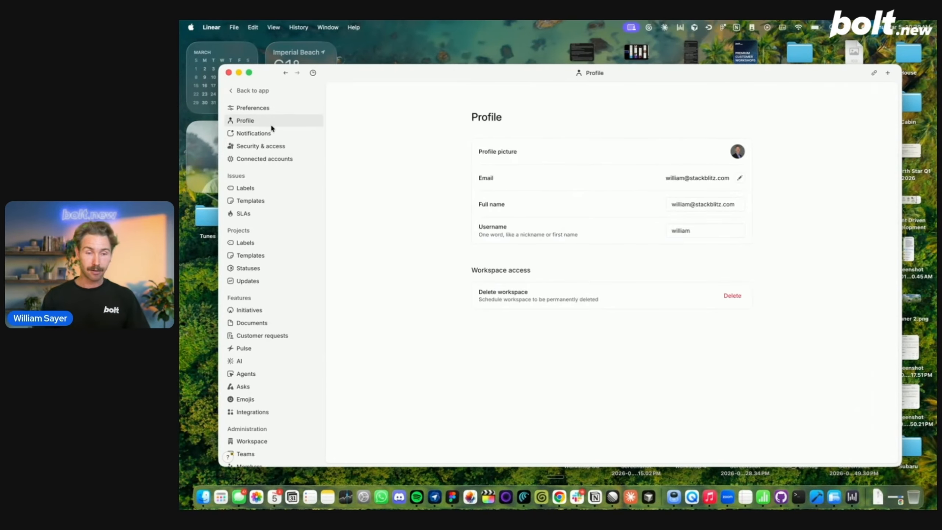
key("ctrl+Right")
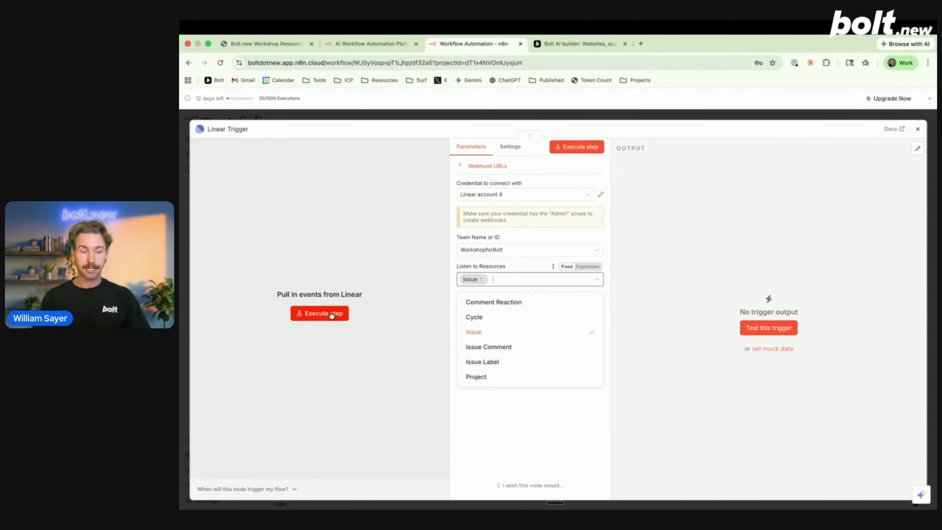
Execute the Linear Trigger to listen for a test event, and in Linear set the issue "Please implement dark mode on the dashboard." to Done
left_click(335, 316)
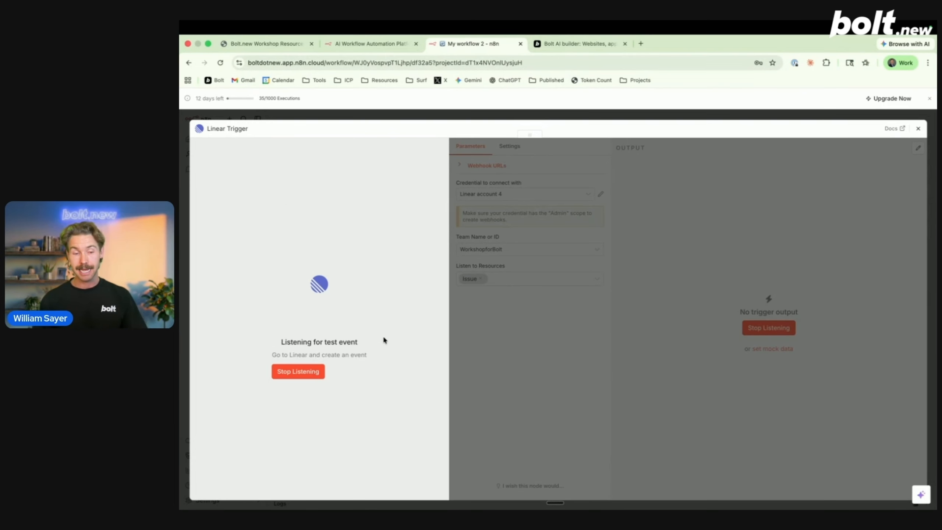
key("ctrl+Left")
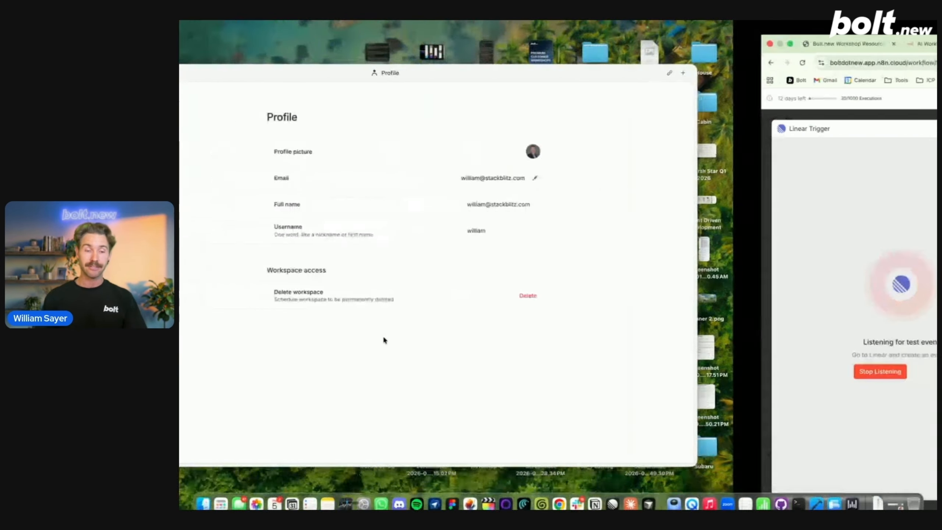
left_click(251, 93)
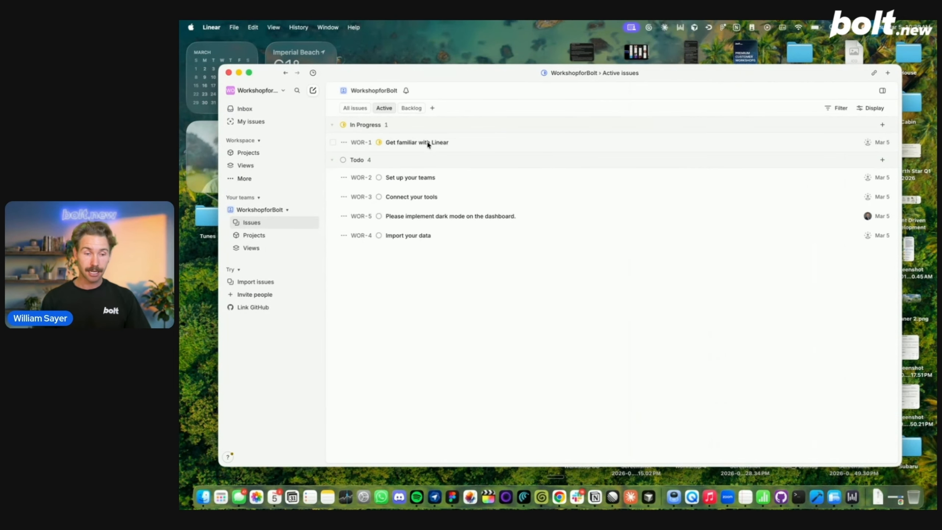
left_click(443, 216)
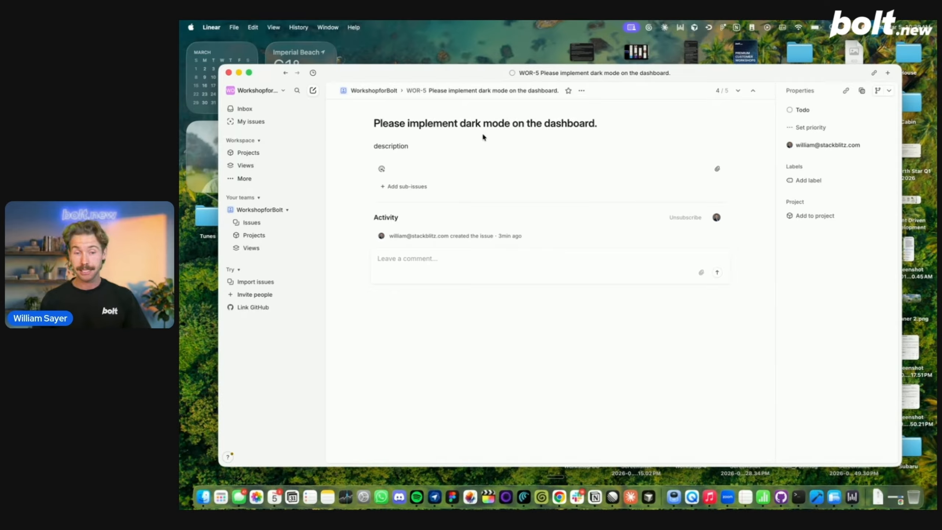
left_click(797, 110)
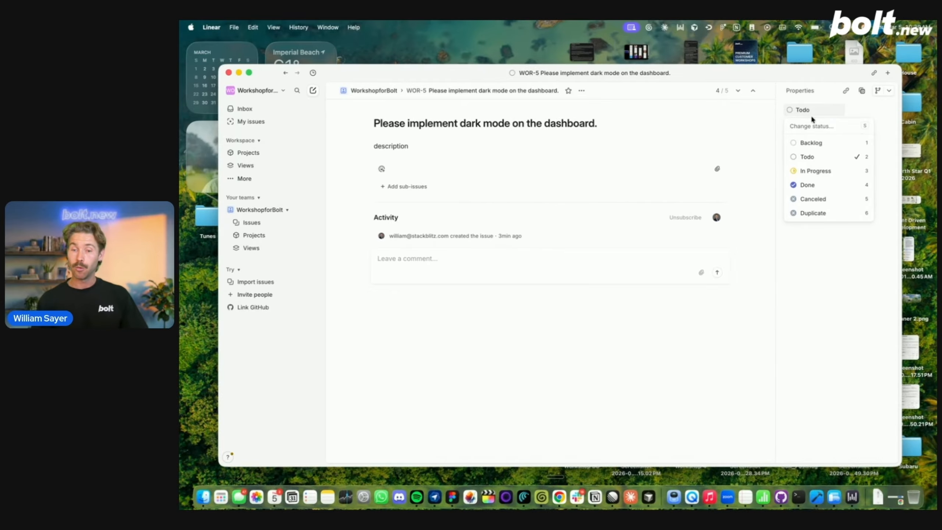
left_click(815, 186)
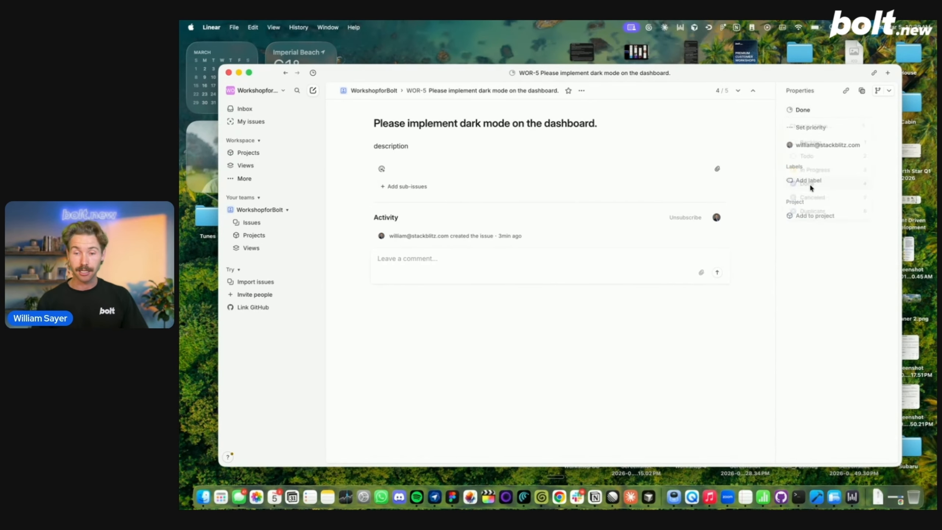
Switch back to n8n and examine the trigger's JSON output, searching it for the assignee's first name
key("ctrl+Right")
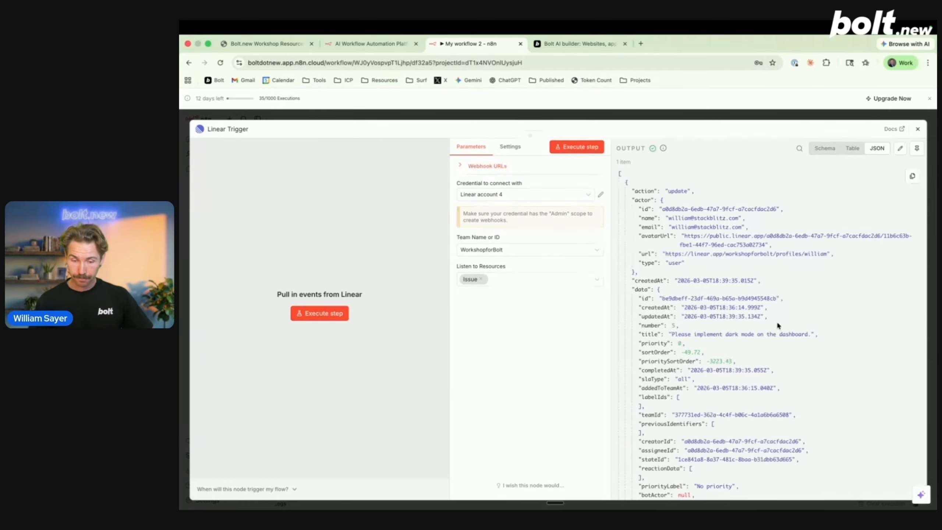
scroll(789, 367, "down", 5)
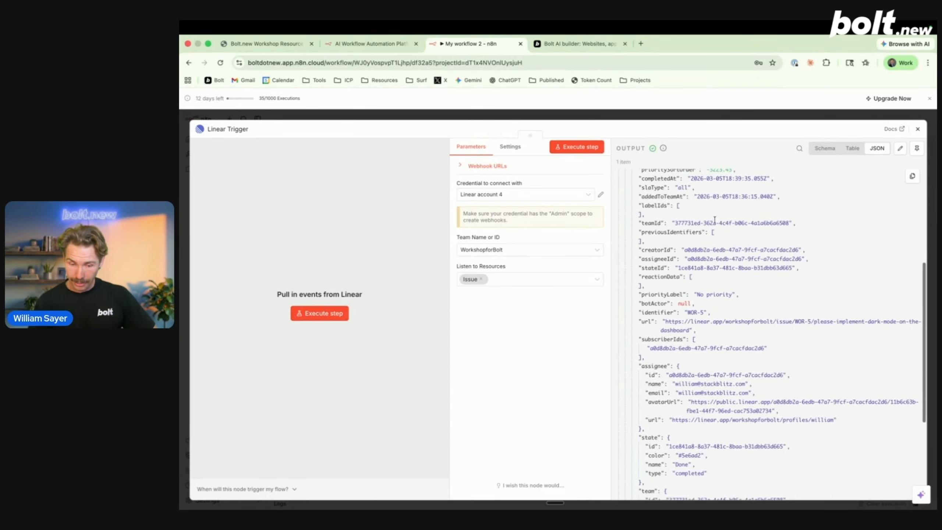
scroll(711, 418, "down", 6)
scroll(711, 418, "down", 1)
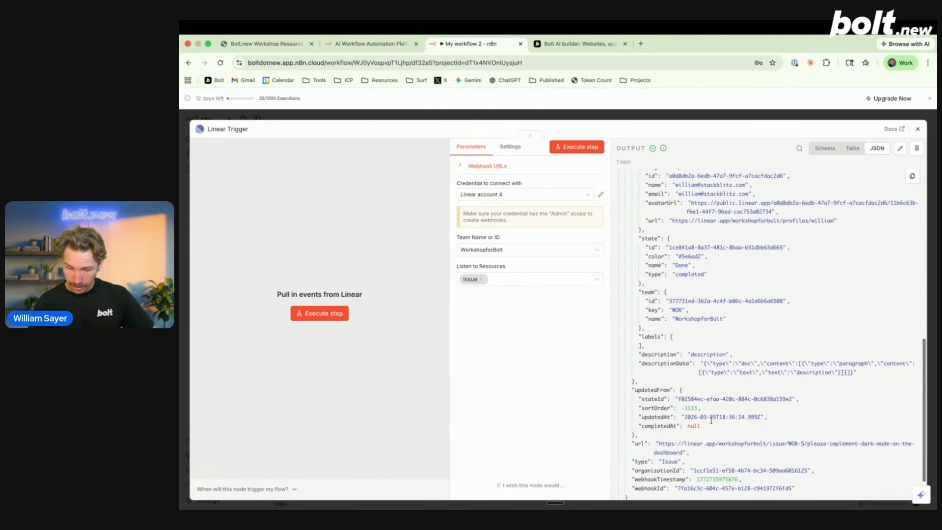
left_click(799, 149)
type("will")
scroll(751, 222, "up", 2)
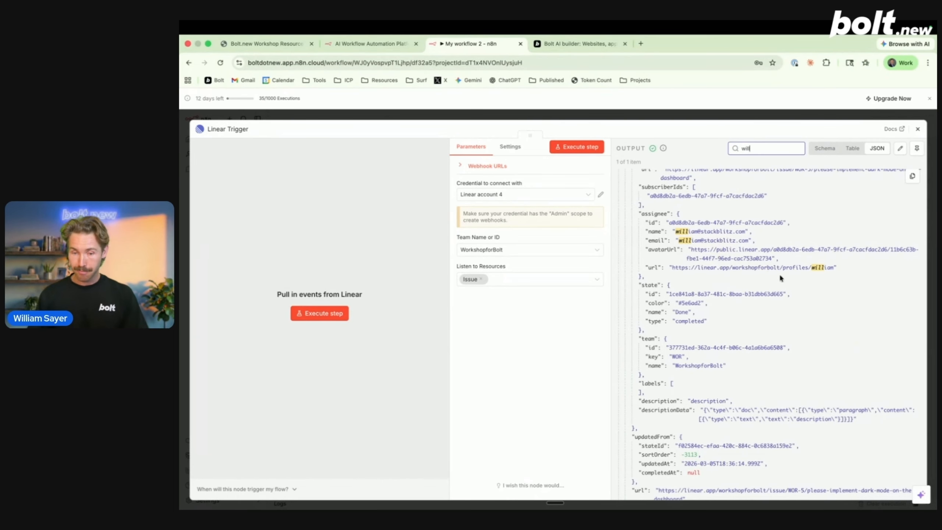
scroll(723, 263, "up", 10)
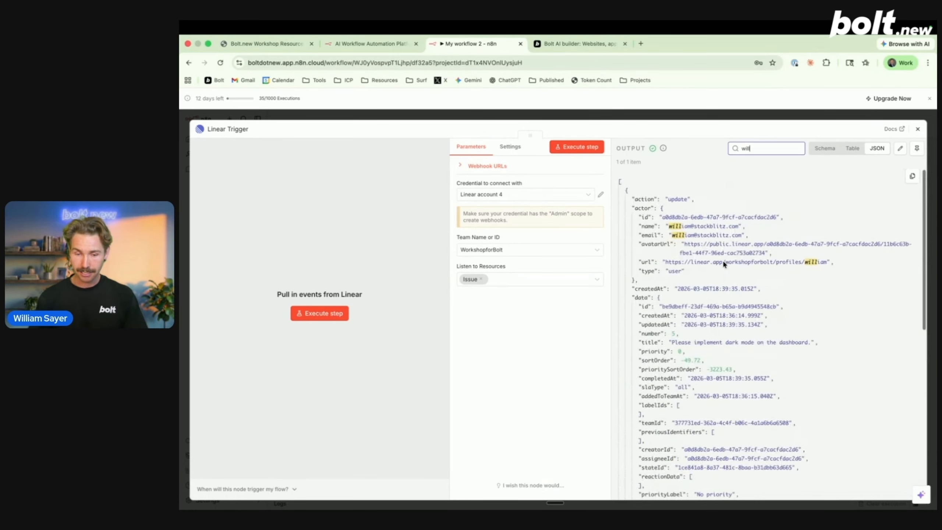
scroll(686, 298, "down", 7)
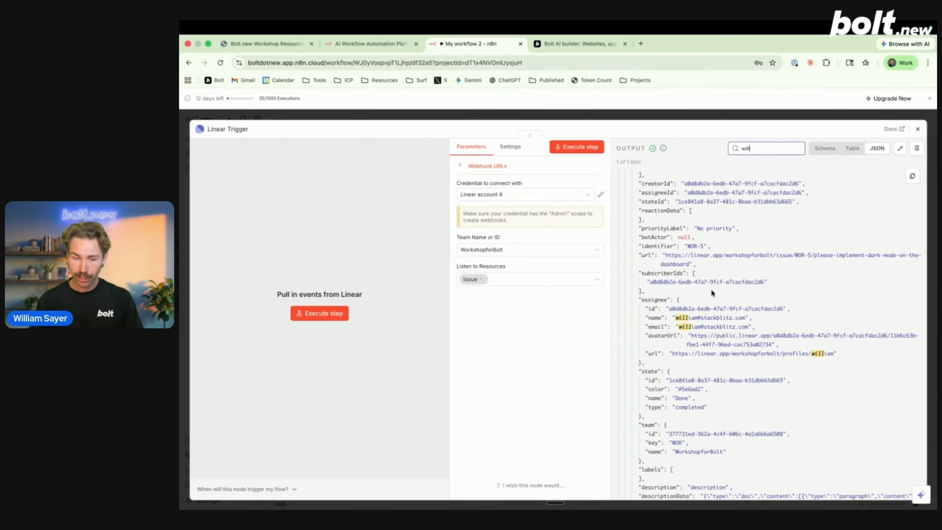
Search the trigger's JSON output for "dark", examine the issue title, and close the trigger's details
double_click(746, 149)
type("dark")
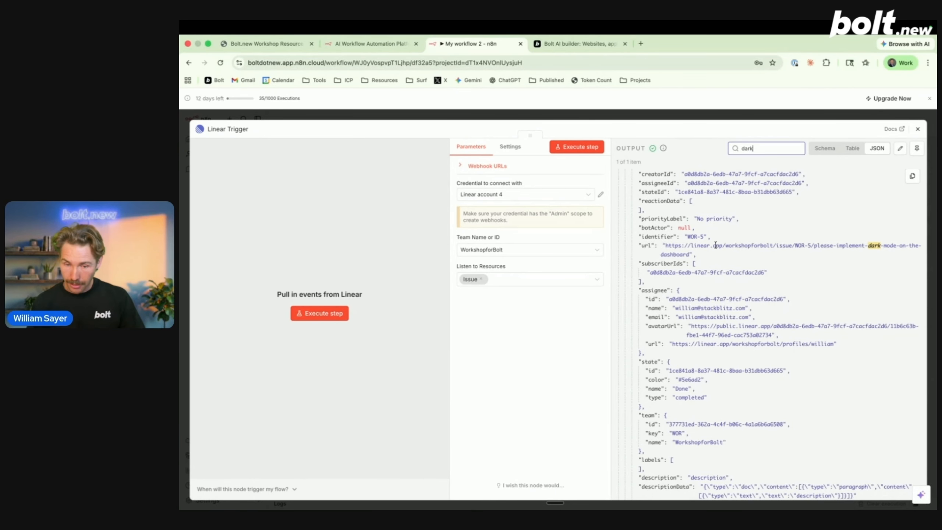
scroll(674, 246, "down", 5)
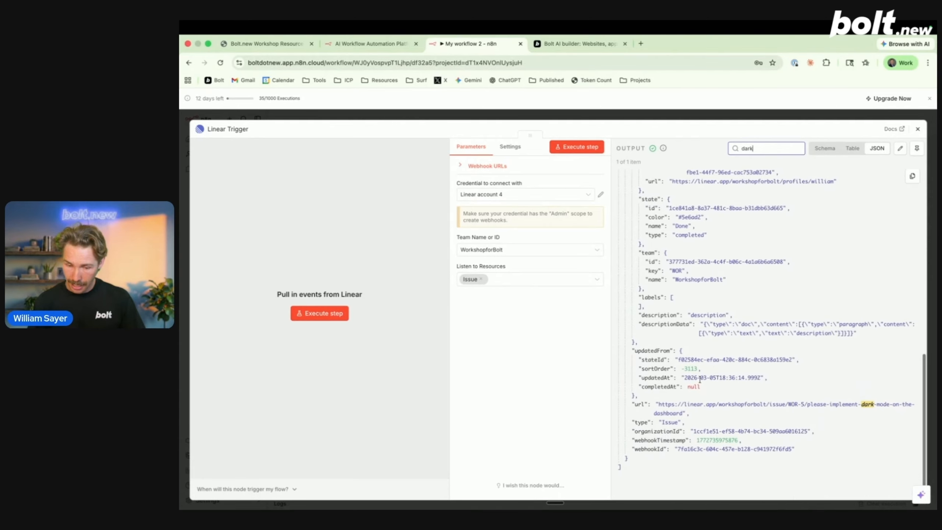
scroll(650, 329, "up", 10)
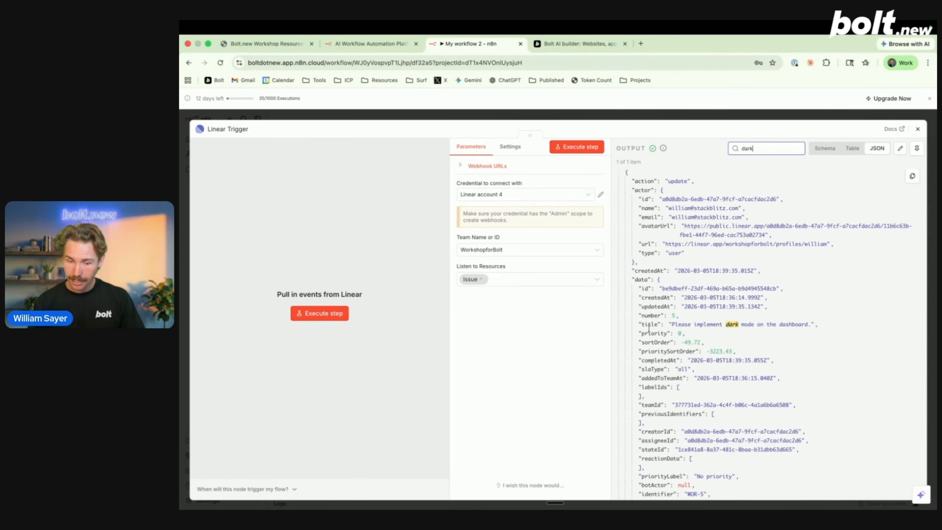
left_click_drag(671, 324, 806, 327)
left_click(806, 335)
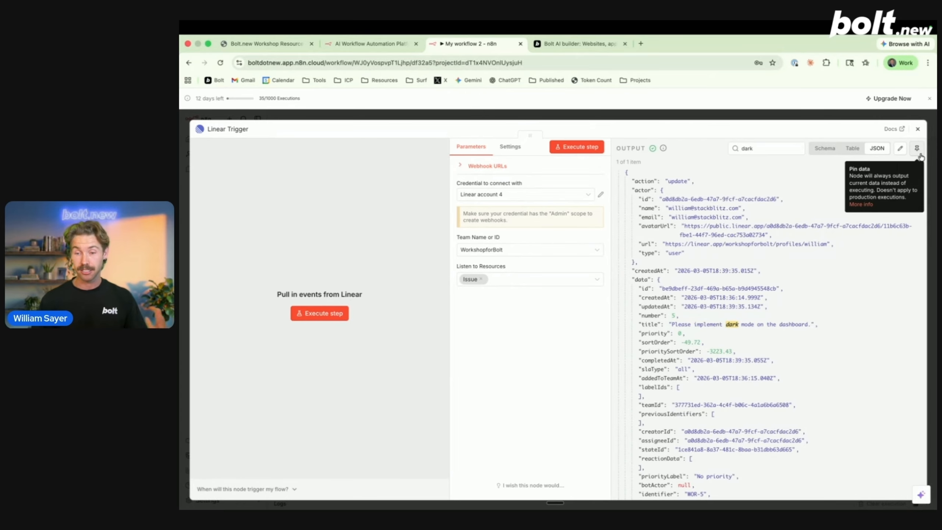
left_click(918, 129)
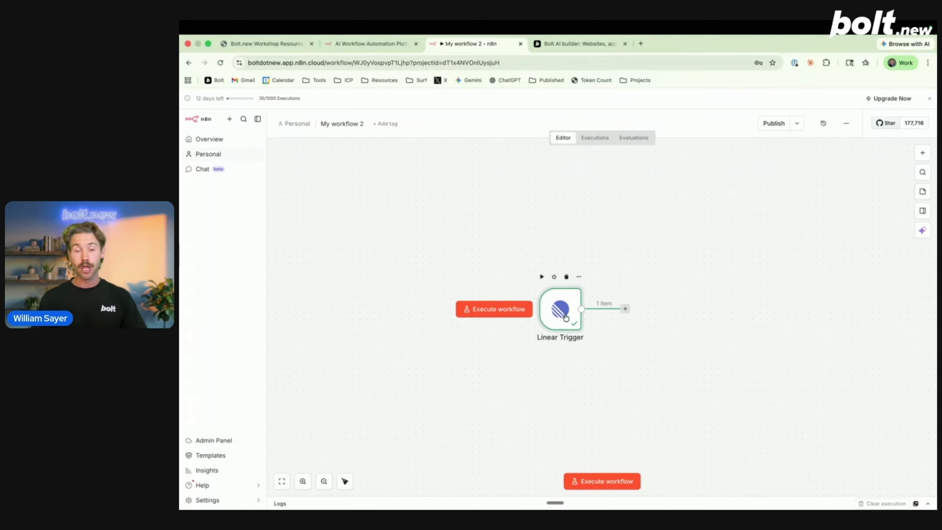
Add a Filter node after the Linear Trigger
left_click(624, 308)
type("filter")
left_click(815, 211)
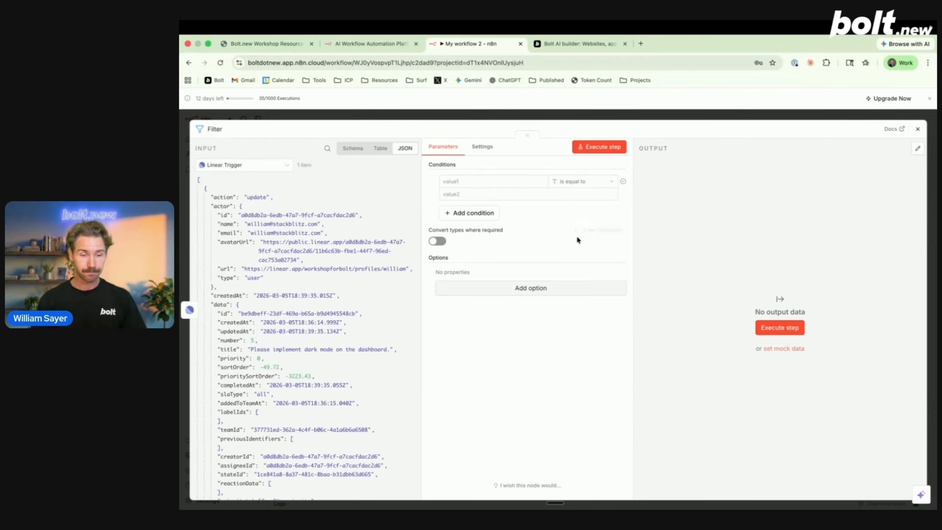
Set the Filter's condition to keep events where the issue's state name ({{ $json.data.state.name }}) is equal to Done
left_click(471, 181)
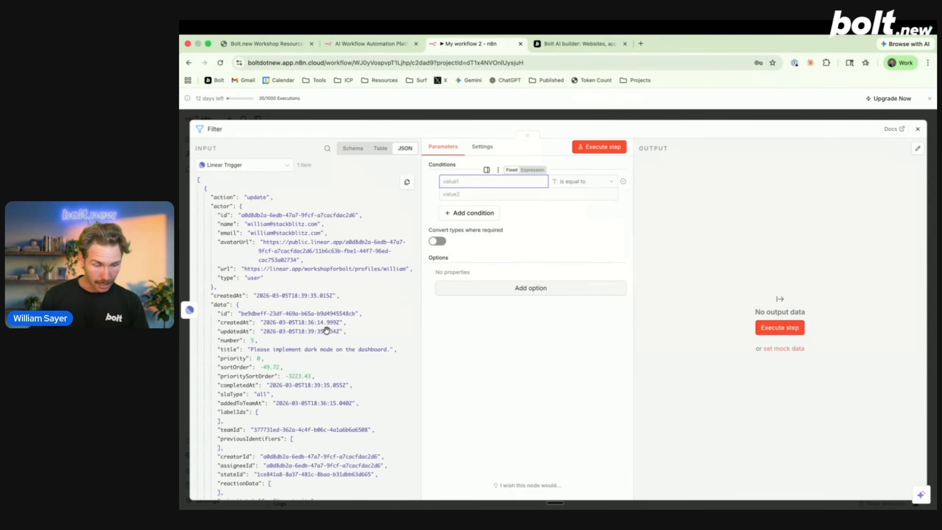
scroll(327, 333, "down", 5)
scroll(326, 333, "down", 2)
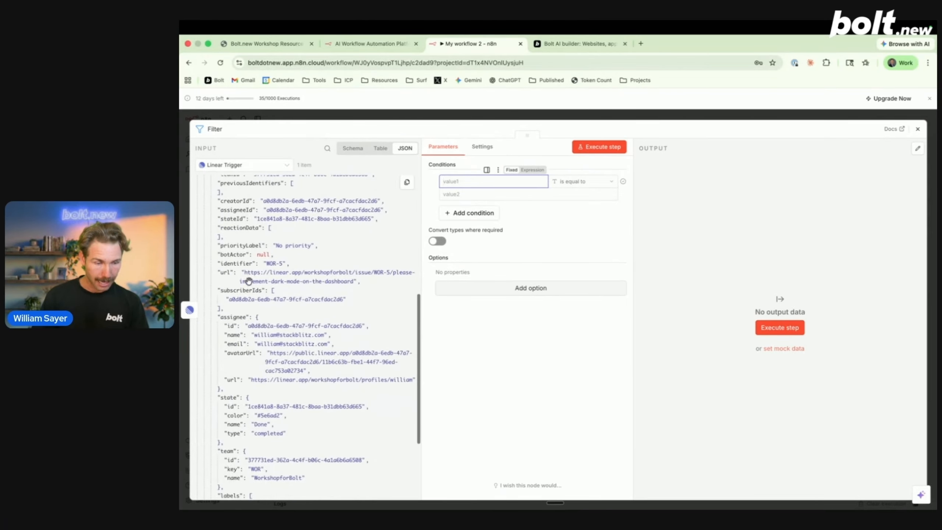
scroll(237, 389, "down", 1)
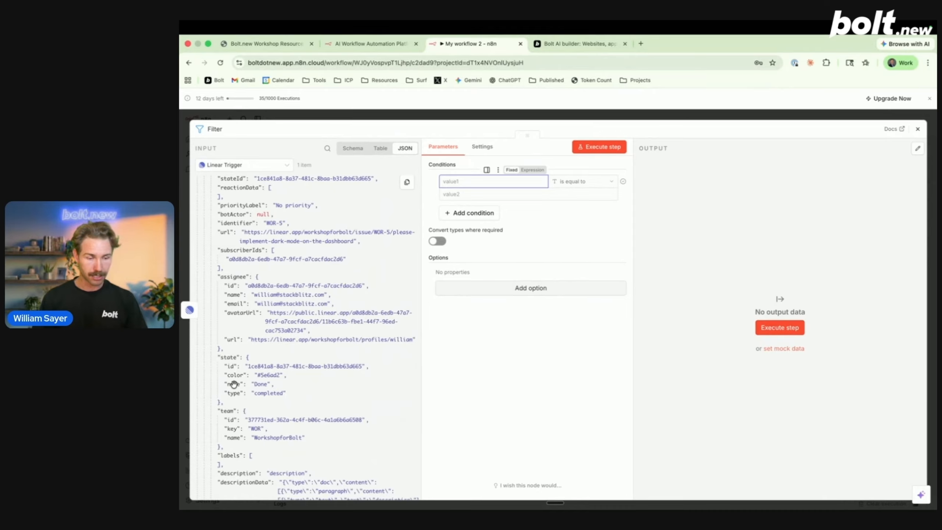
left_click_drag(233, 384, 465, 182)
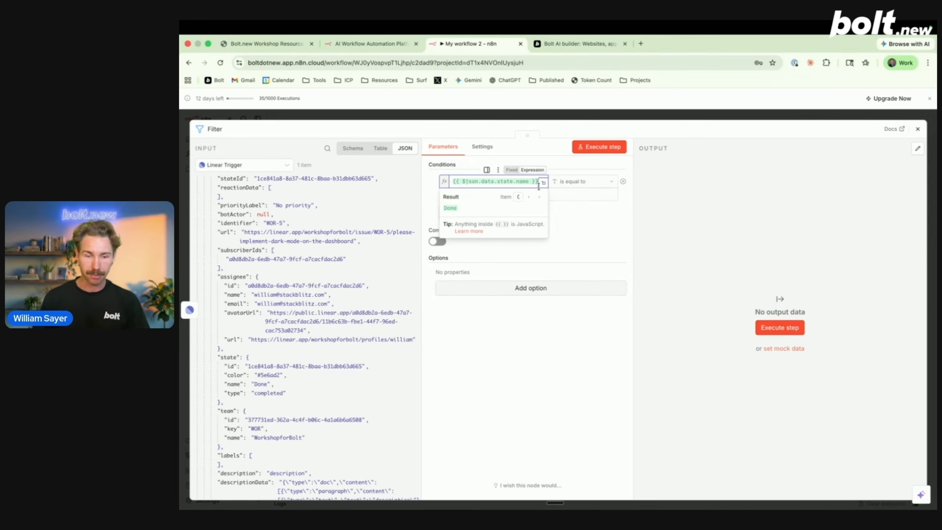
left_click(578, 194)
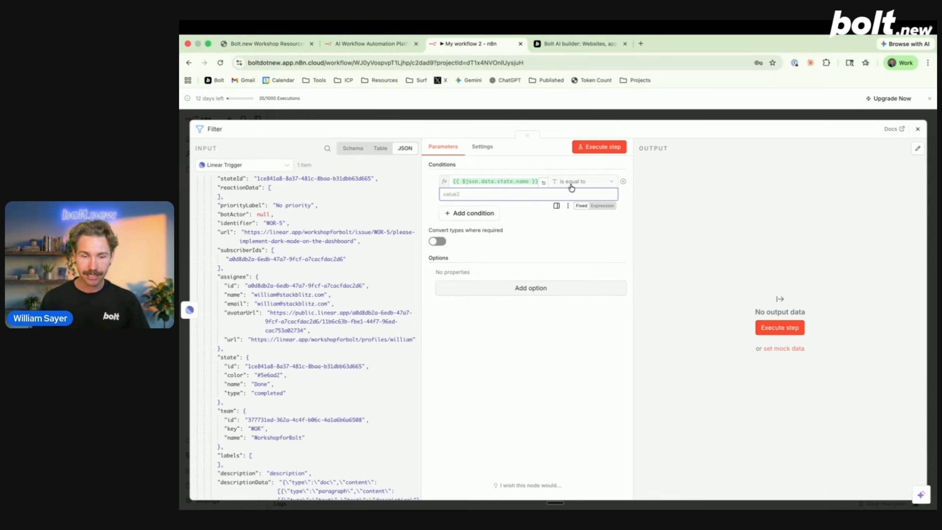
type("Done")
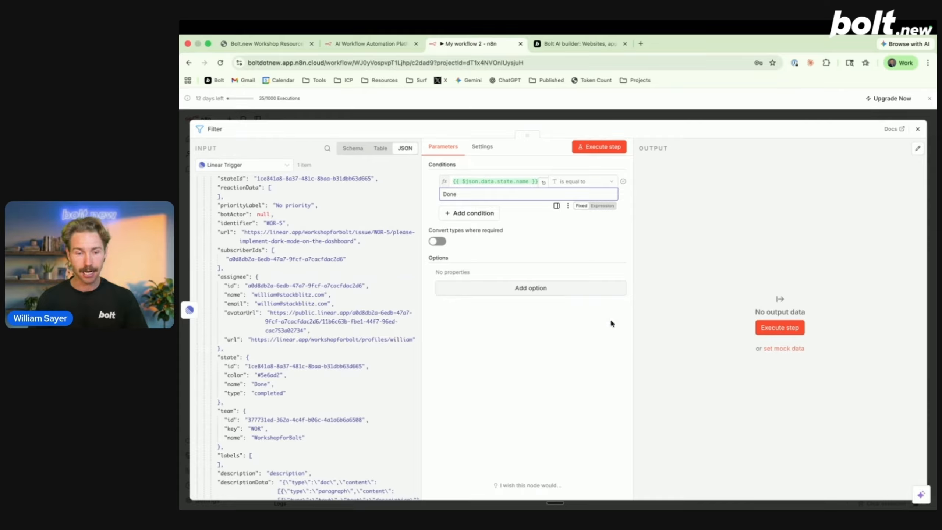
left_click(575, 356)
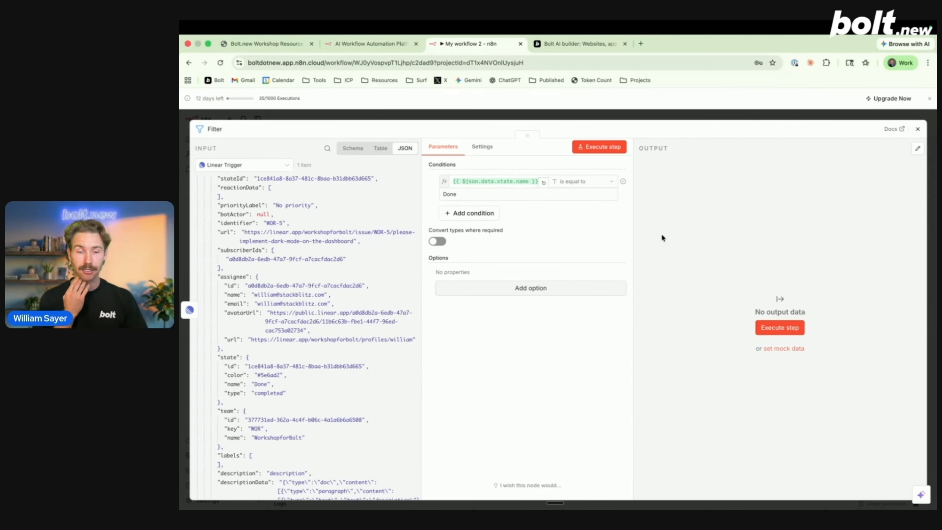
Execute the Filter node on the captured Linear event and close its details
left_click(600, 147)
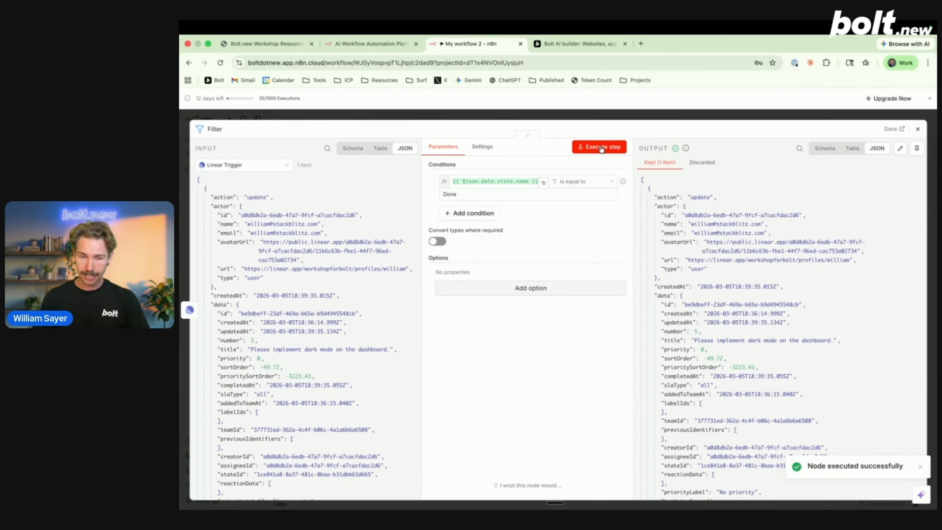
left_click(919, 129)
scroll(735, 354, "right", 2)
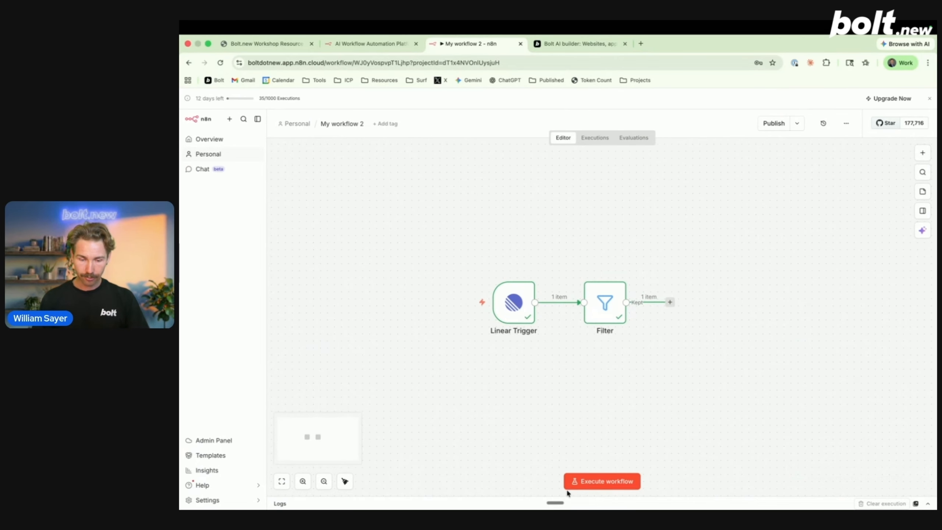
Execute the workflow, set the dark mode issue to In Progress in Linear, and return to n8n
left_click(593, 483)
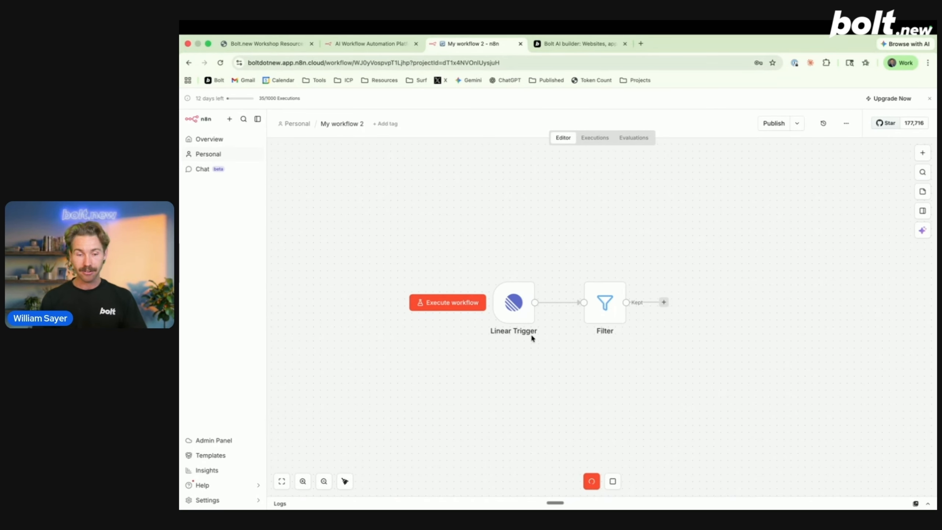
key("ctrl+Left")
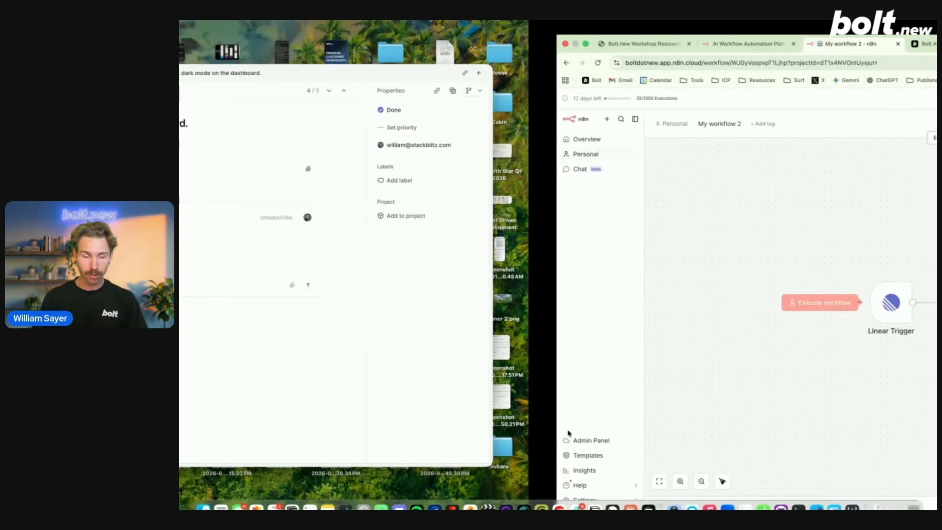
left_click(798, 112)
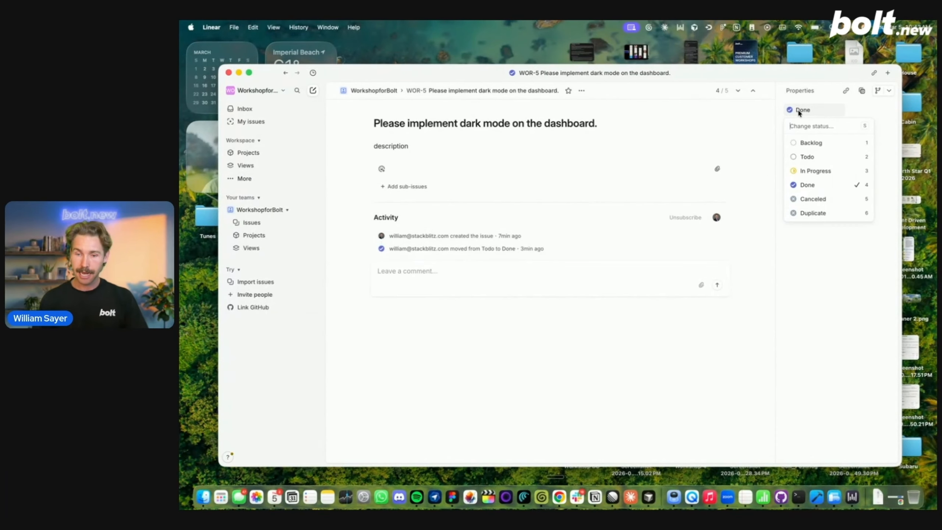
left_click(829, 172)
key("ctrl+Right")
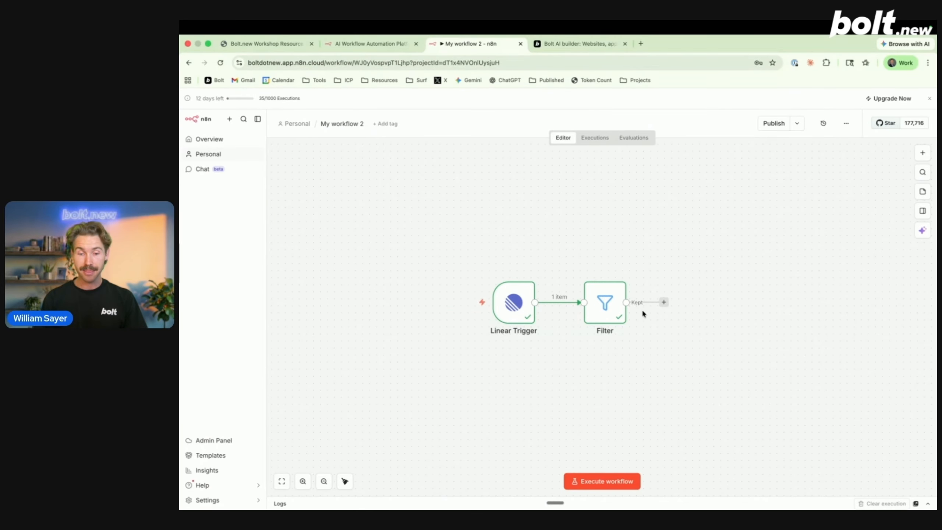
Examine the Filter node's kept and discarded outputs for the In Progress event, then close its details
double_click(612, 305)
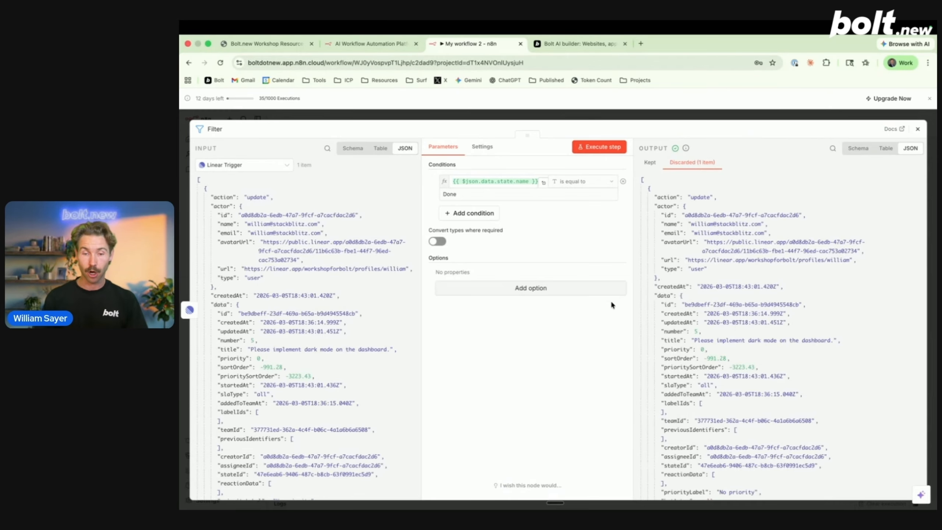
left_click(650, 164)
left_click(690, 167)
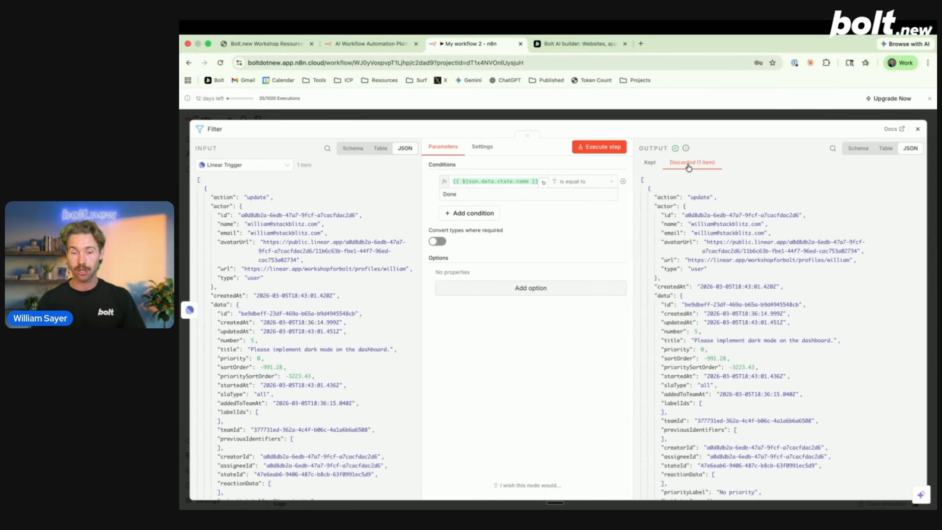
left_click(650, 164)
left_click(684, 165)
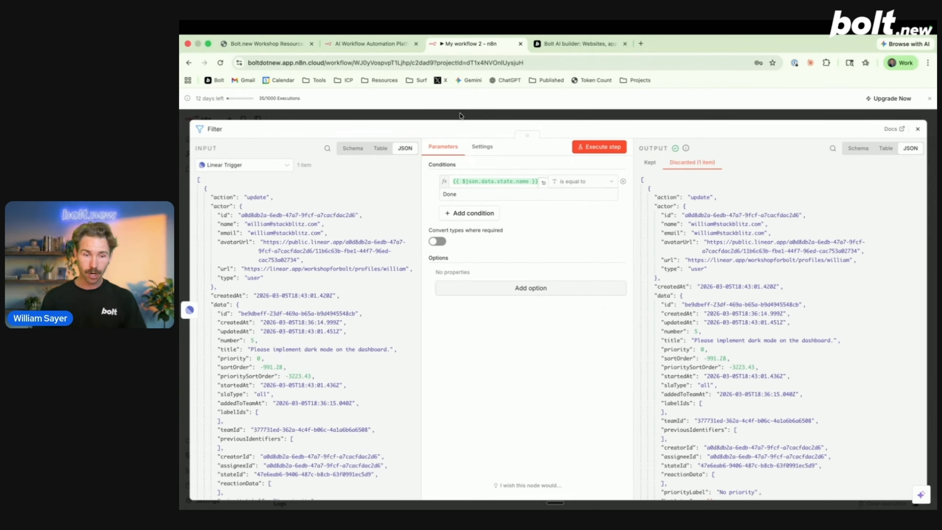
key("ctrl+Left")
key("ctrl+Right")
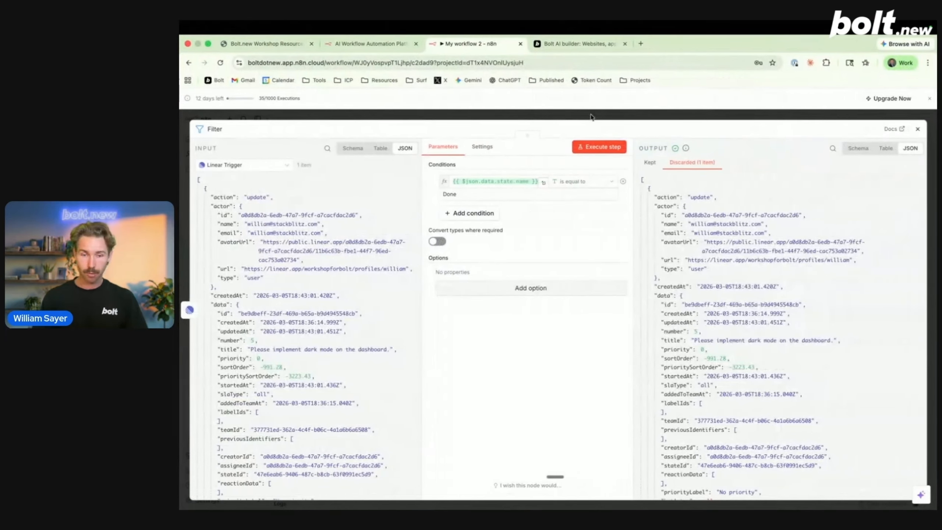
left_click(660, 113)
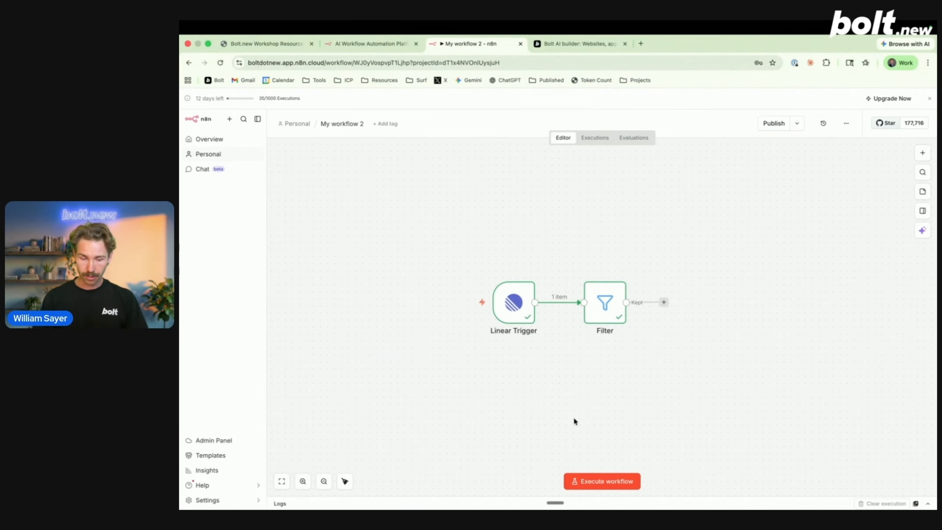
Execute the workflow again while setting the dark mode issue to Done in Linear, and check the Filter's output back in n8n
left_click(592, 479)
key("ctrl+Left")
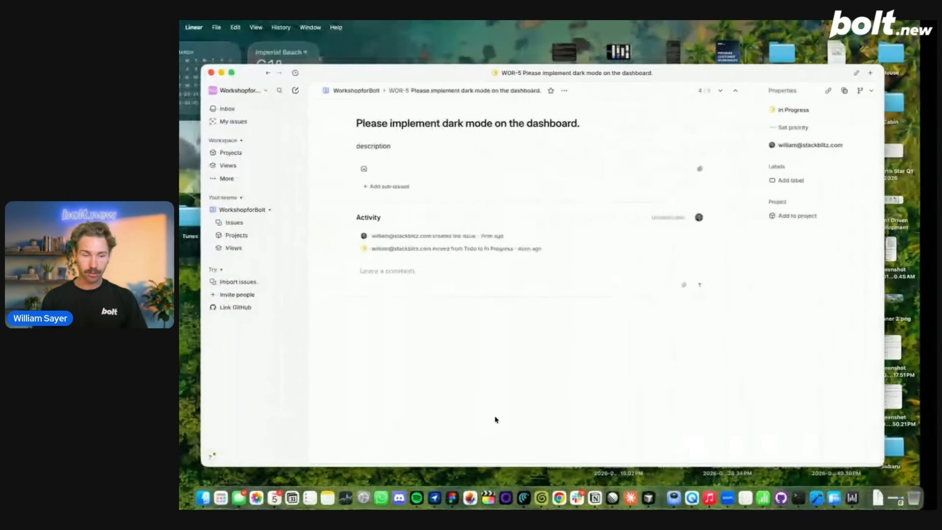
left_click(805, 111)
left_click(808, 184)
key("ctrl+Right")
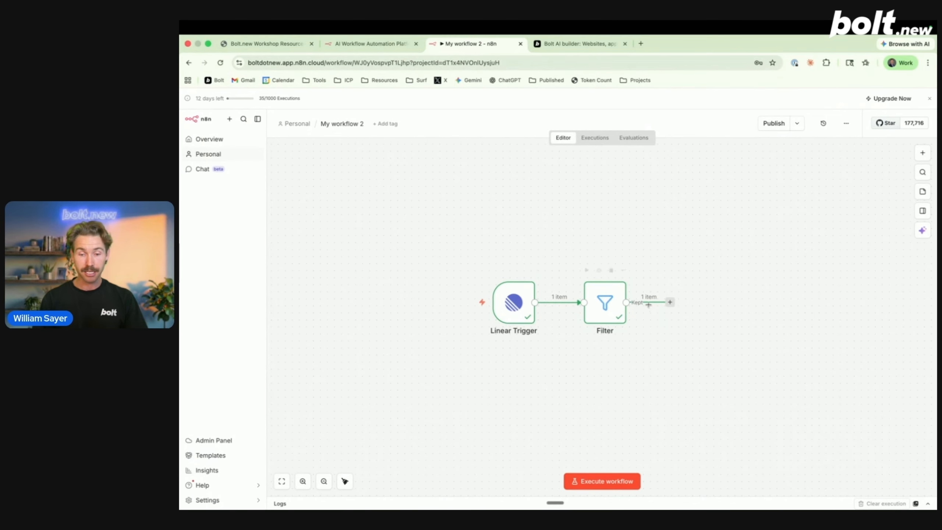
double_click(600, 299)
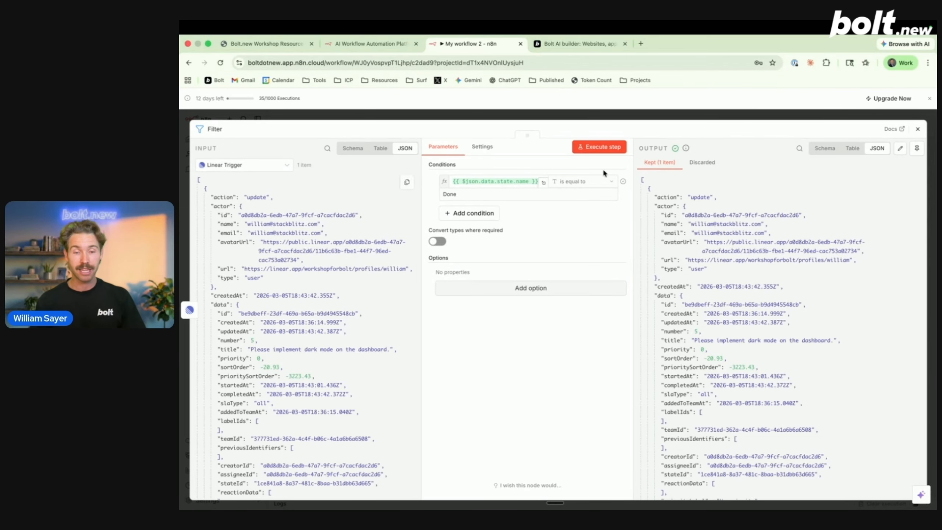
left_click(732, 116)
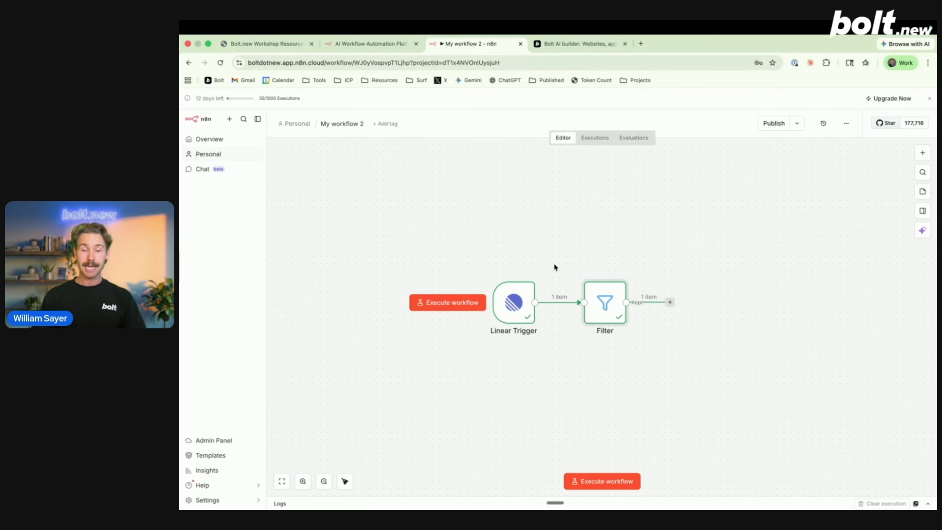
Add a Data table node with the Insert row action after the Filter's Kept output
left_click(670, 303)
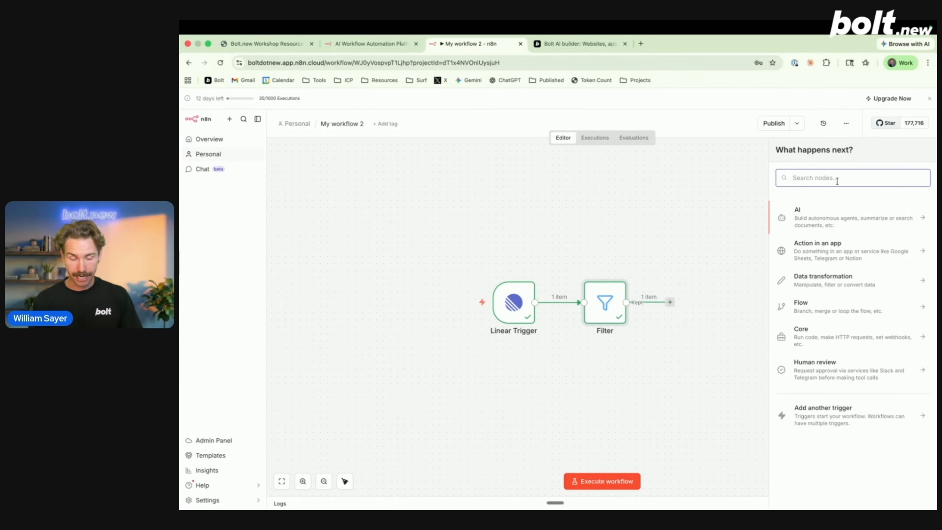
type("ta")
left_click(810, 221)
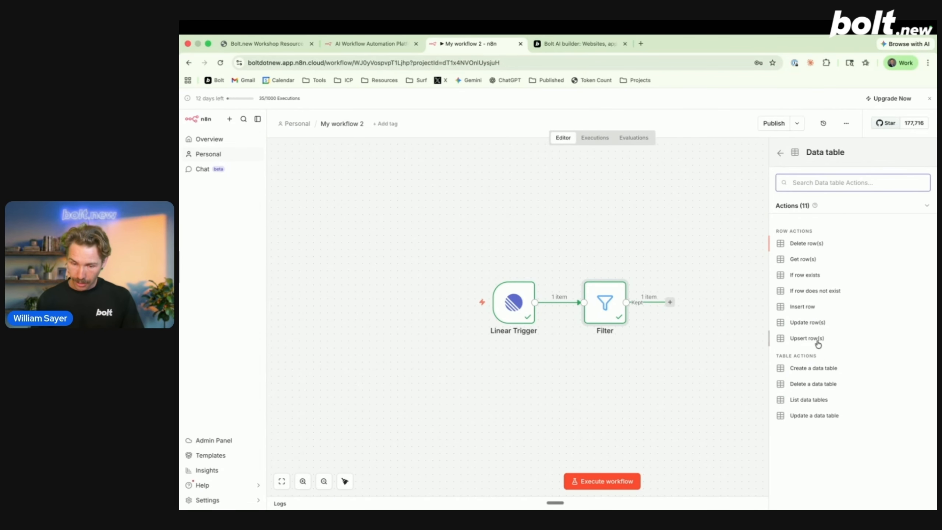
left_click(805, 306)
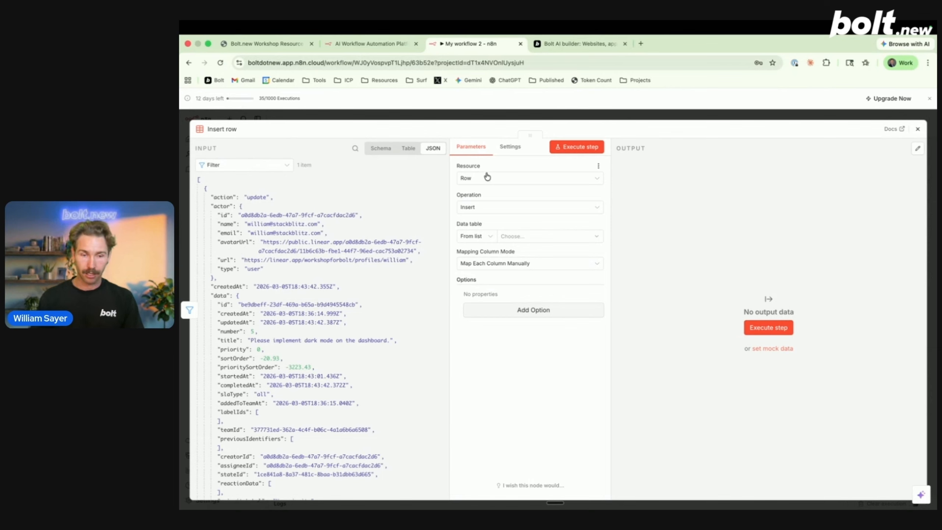
Create a new data table from scratch named "Workshop Data Table", starting from the Insert row node's table selection
left_click(484, 237)
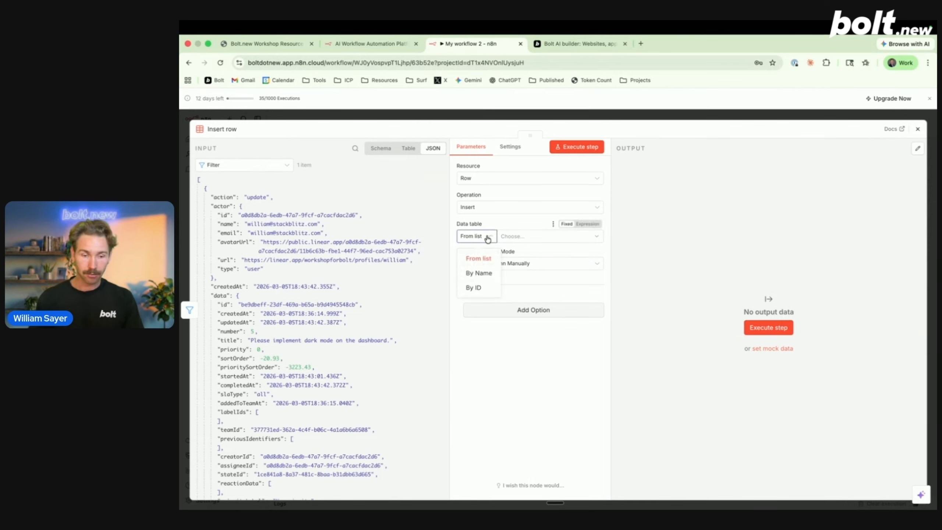
left_click(516, 237)
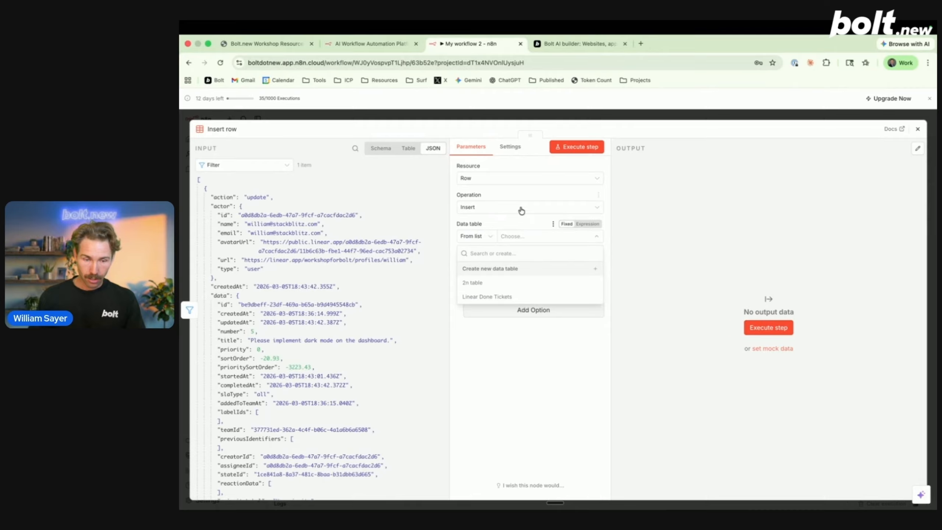
left_click(513, 221)
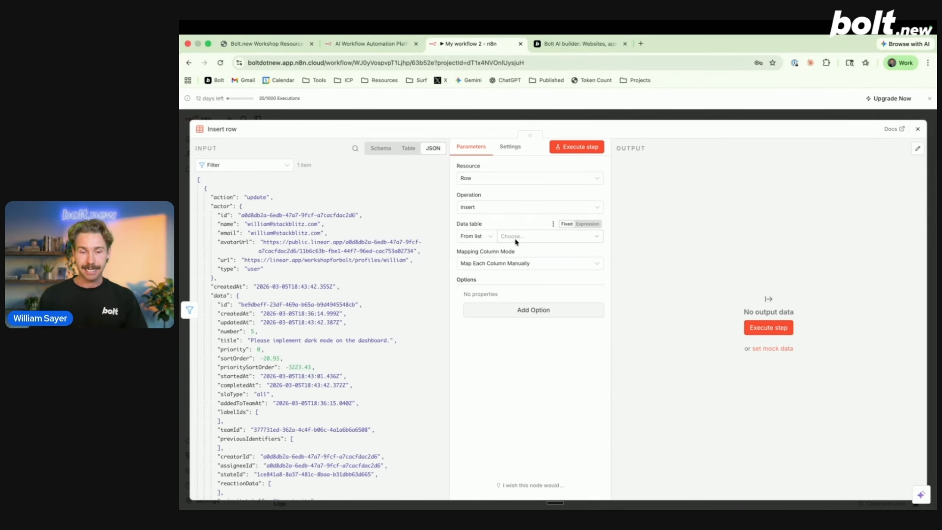
left_click(514, 237)
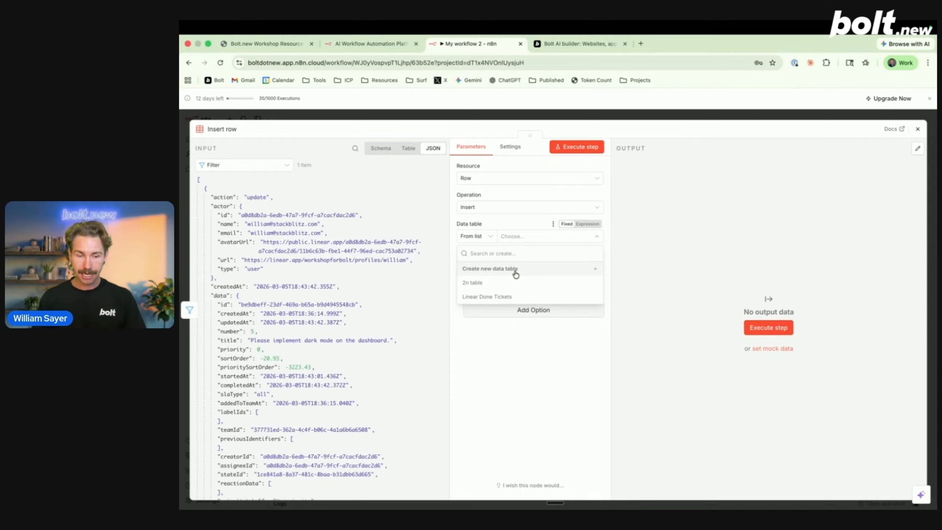
left_click(493, 269)
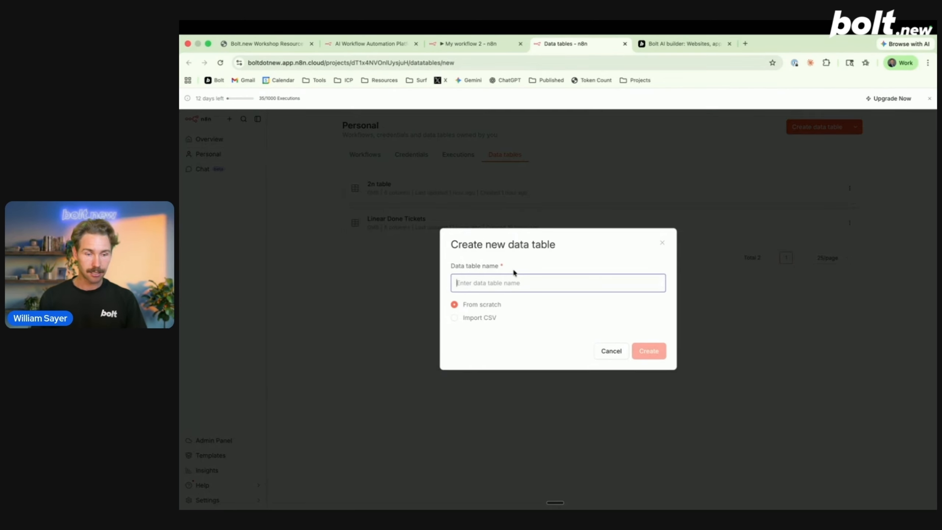
type("Wo")
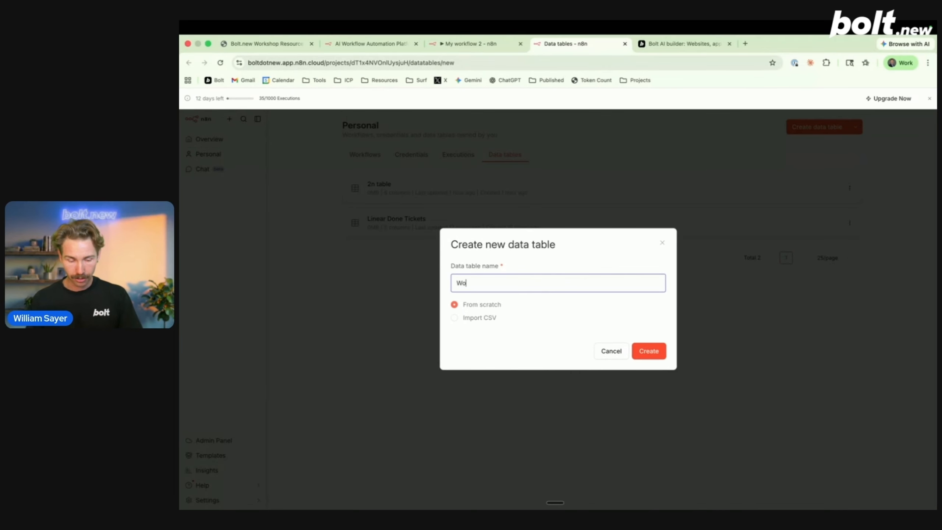
type("rkshop Data Table")
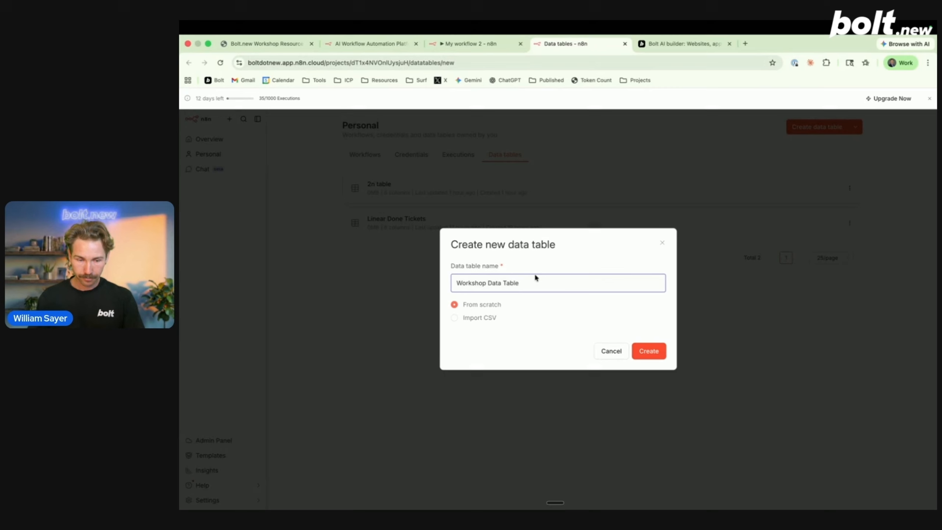
left_click(652, 352)
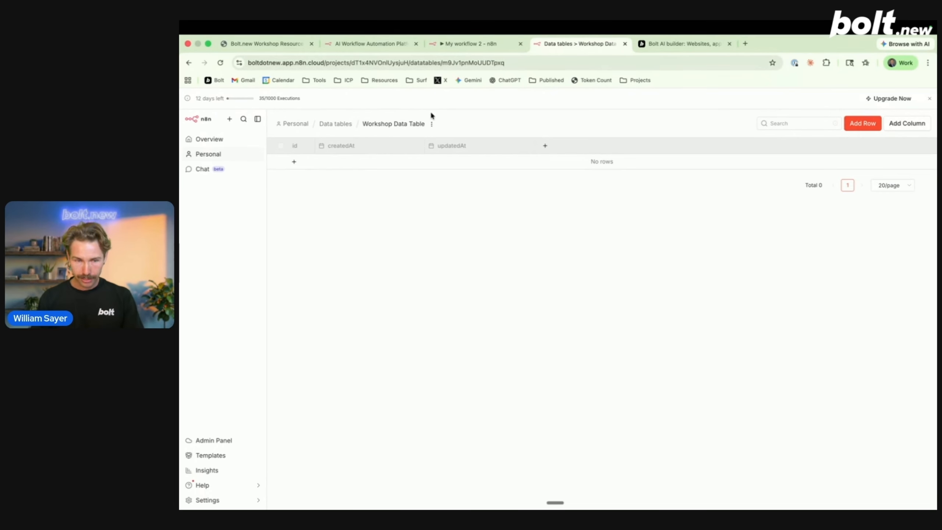
Add two string columns named "linearId" and "title" to the Workshop Data Table
left_click(545, 146)
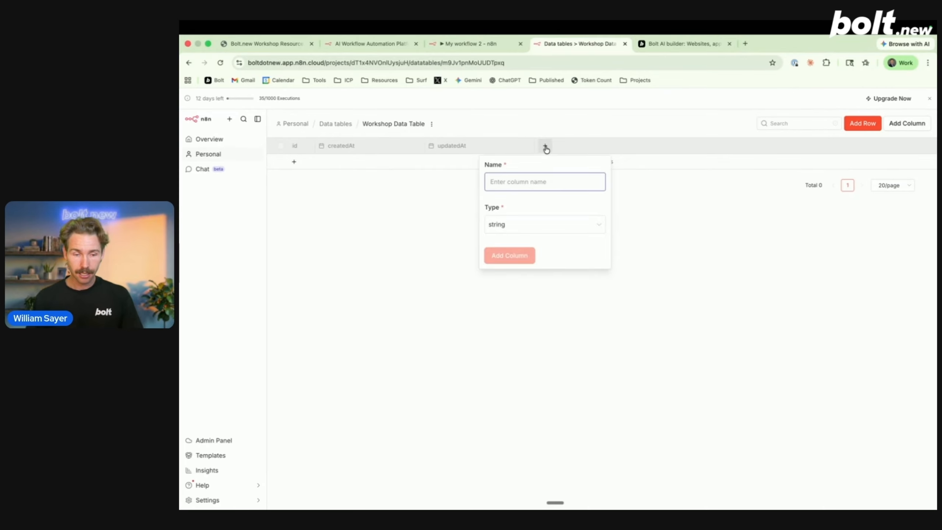
type("ieanr")
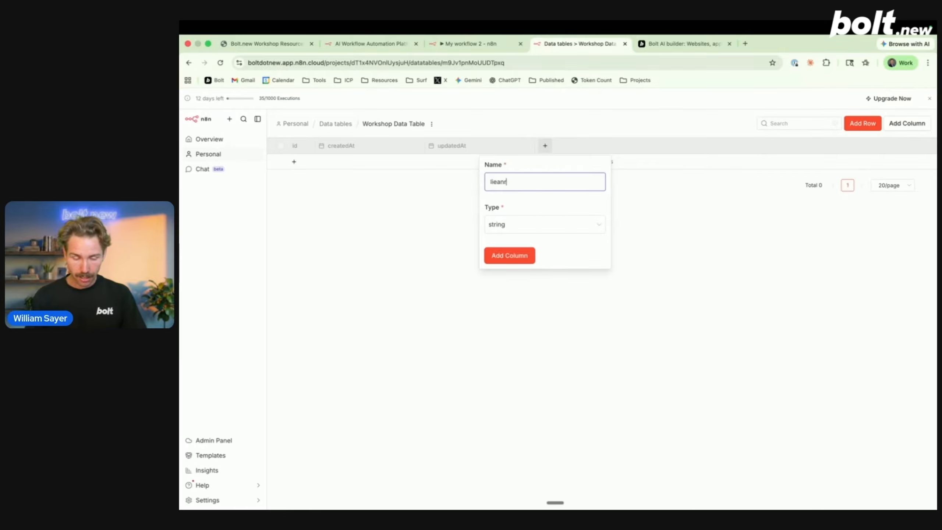
key("BackSpace")
key("BackSpace")
key("BackSpace")
key("BackSpace")
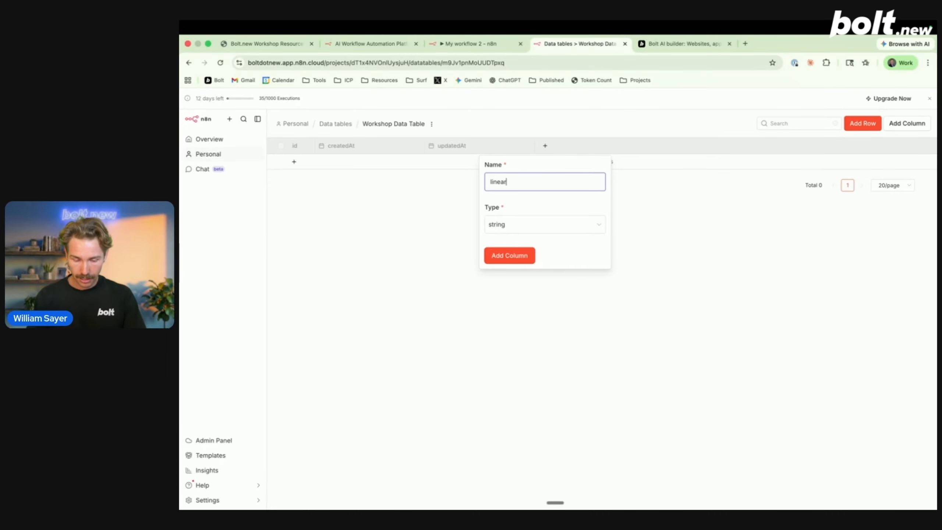
left_click(518, 256)
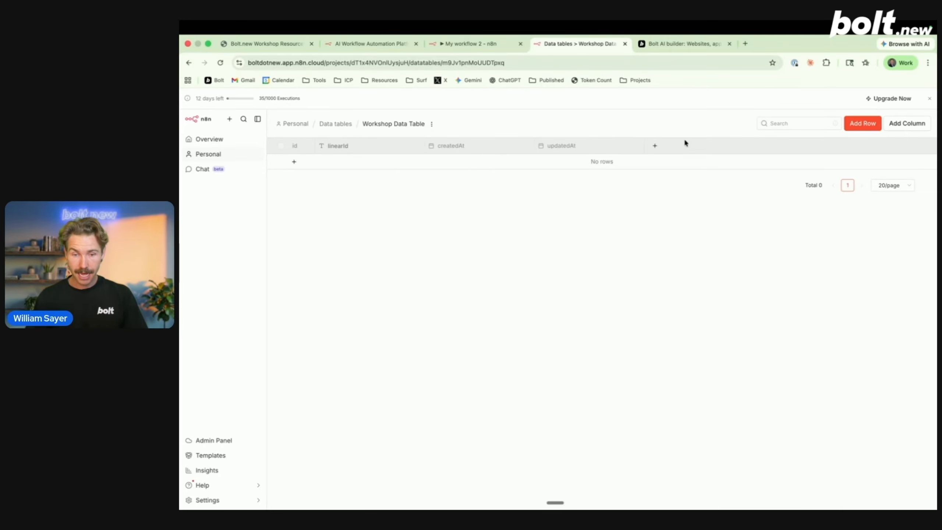
left_click(656, 147)
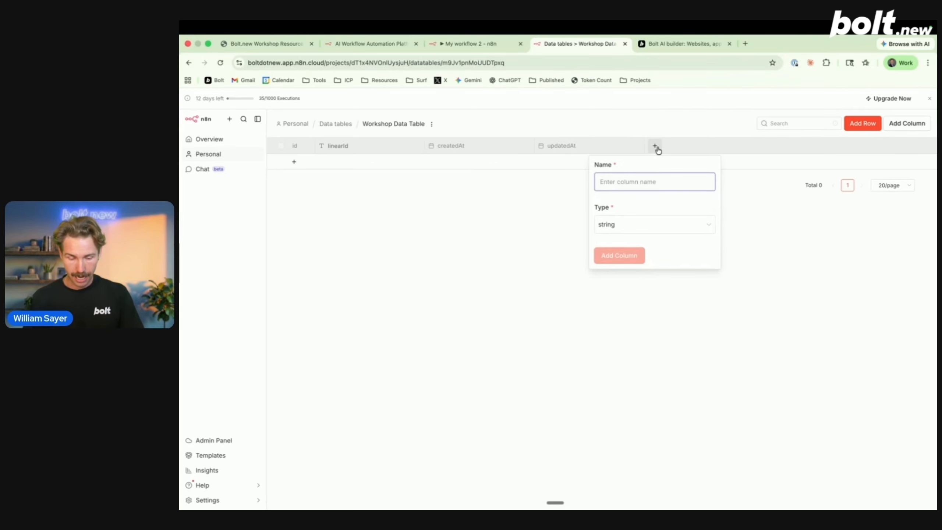
type("title")
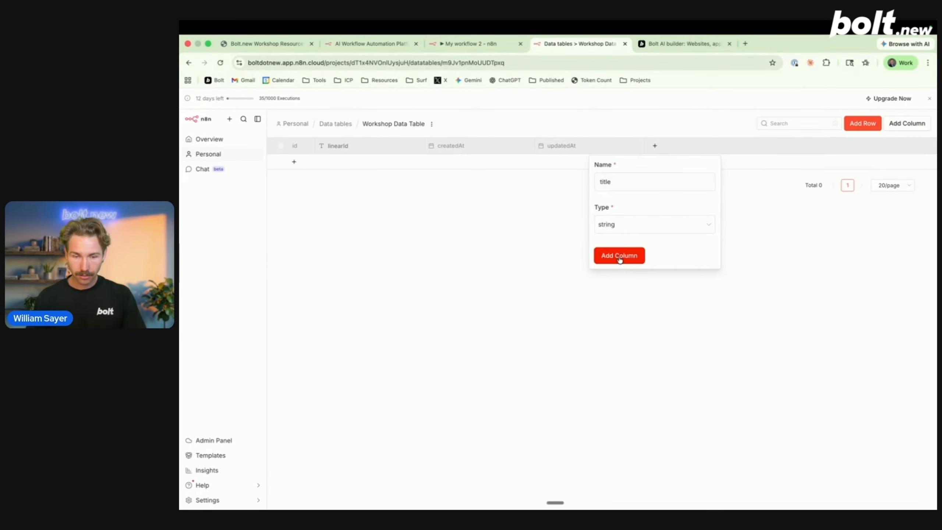
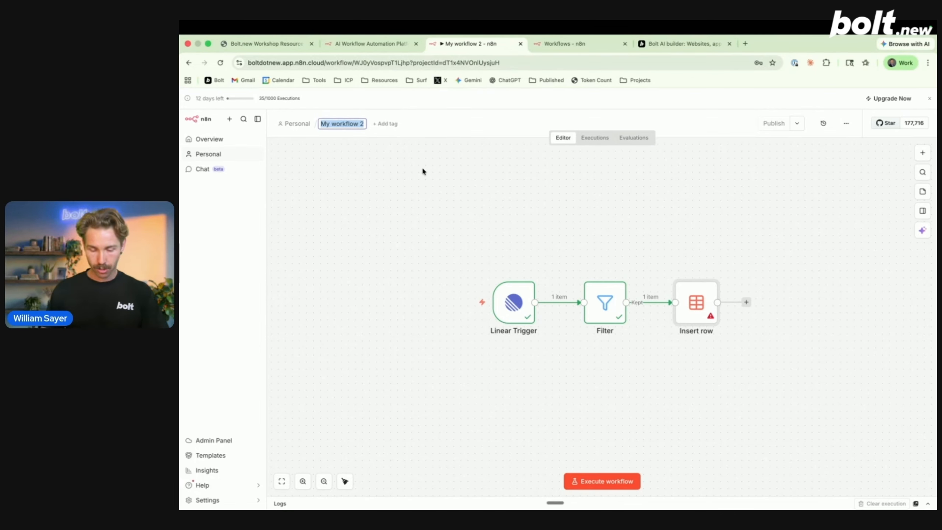
Rename the workflow "Linear Trigger Workshop"
type("Linear")
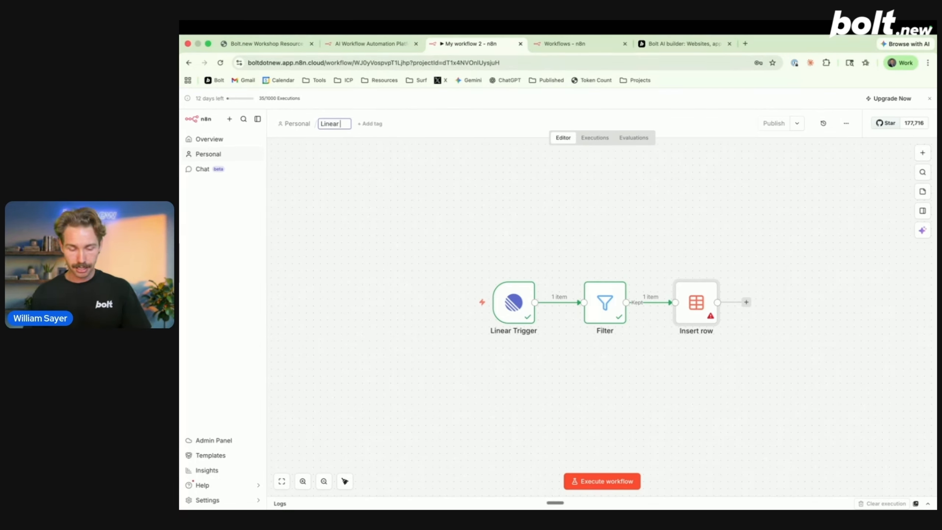
type(" Triger")
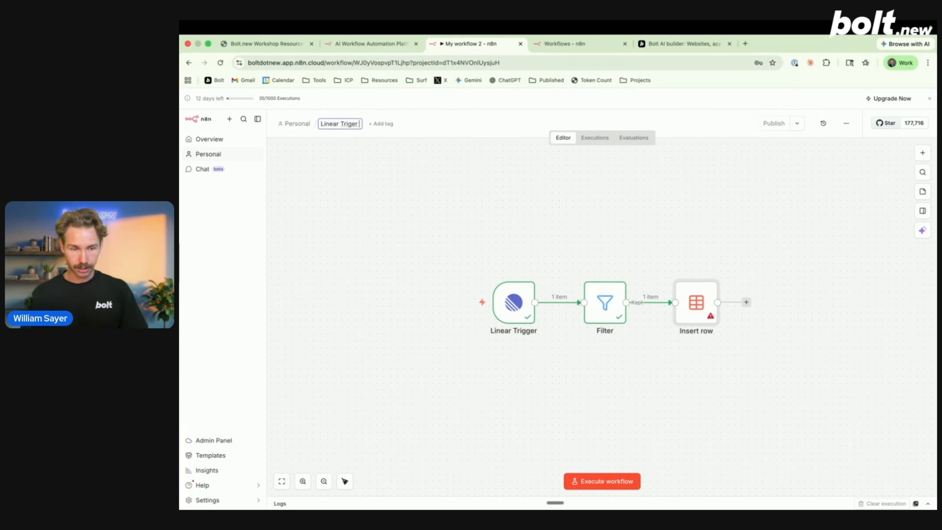
key("BackSpace")
key("BackSpace")
key("BackSpace")
type("gger Wo")
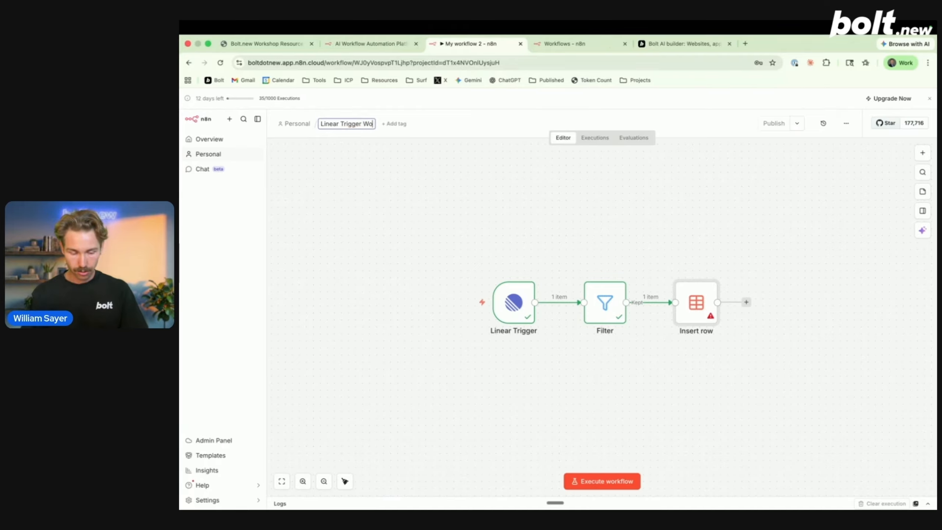
type("rkshop")
key("Return")
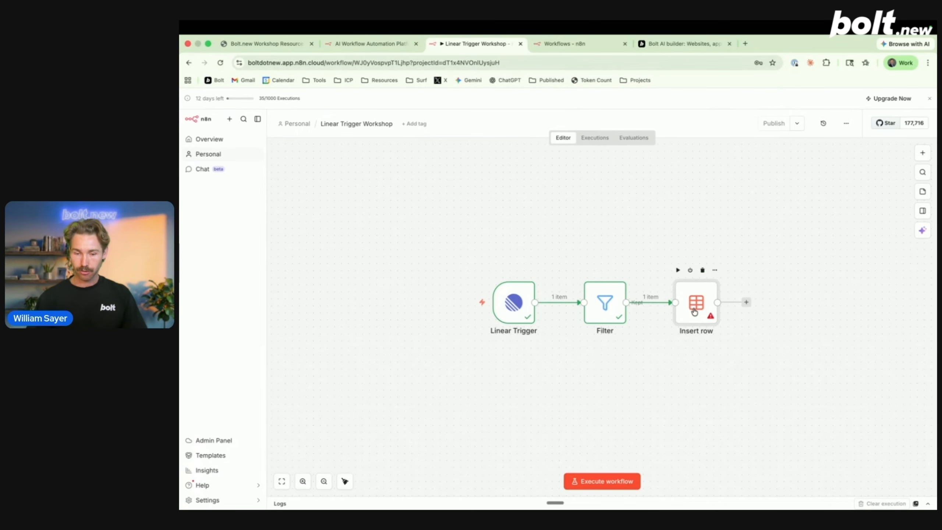
Set the Insert row node's data table to Workshop Data Table, chosen from the list
double_click(694, 312)
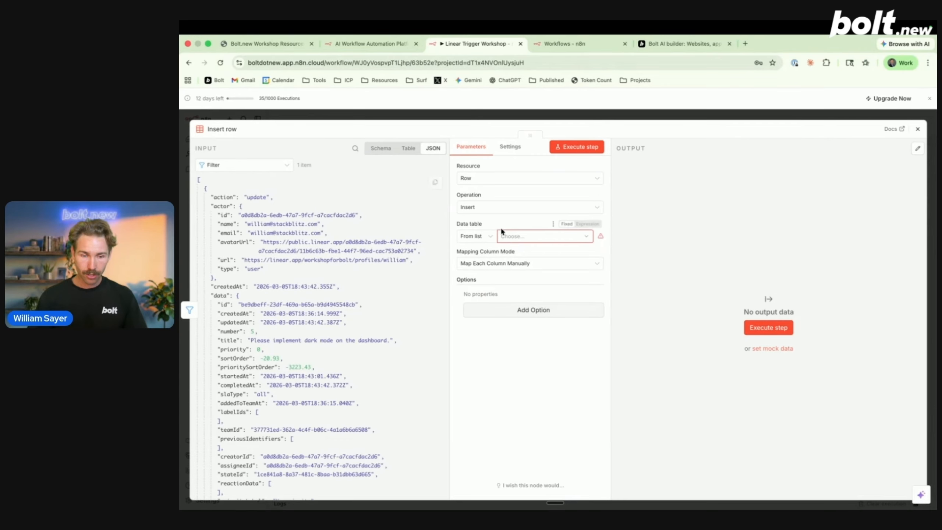
left_click(487, 238)
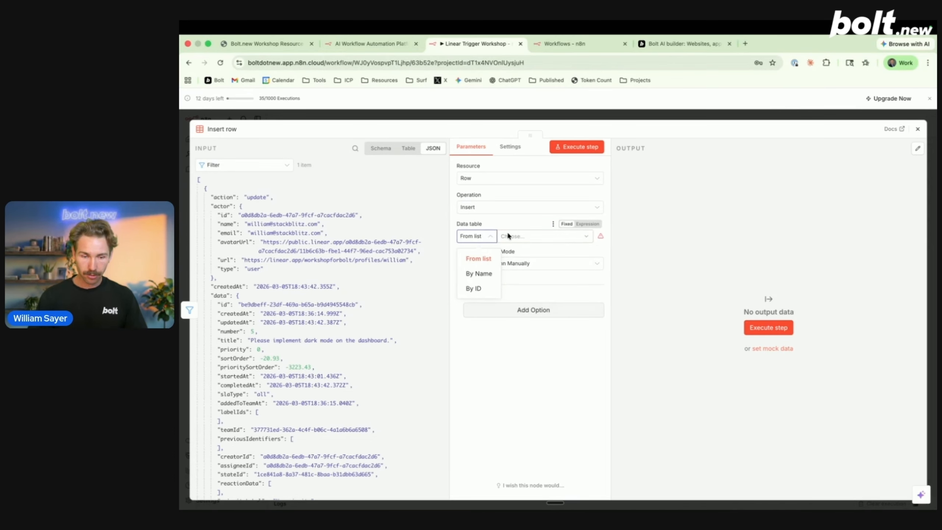
left_click(528, 236)
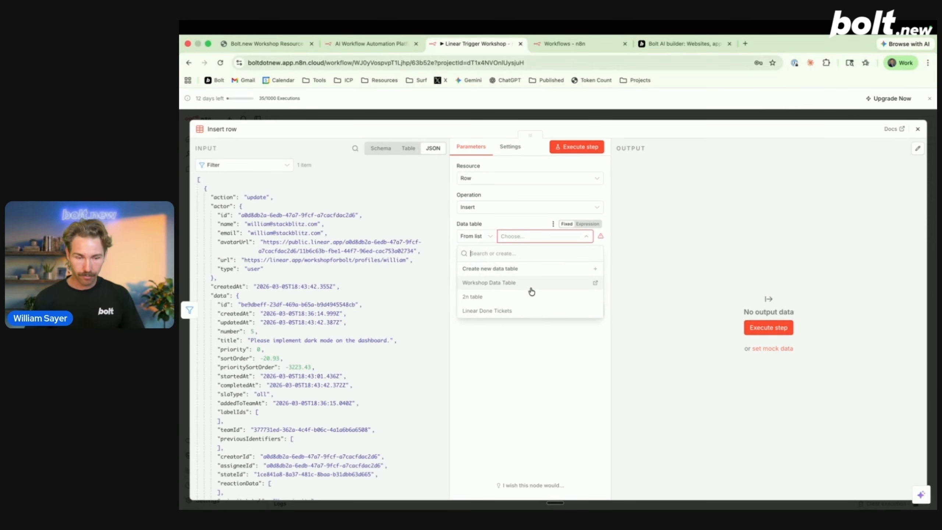
left_click(490, 284)
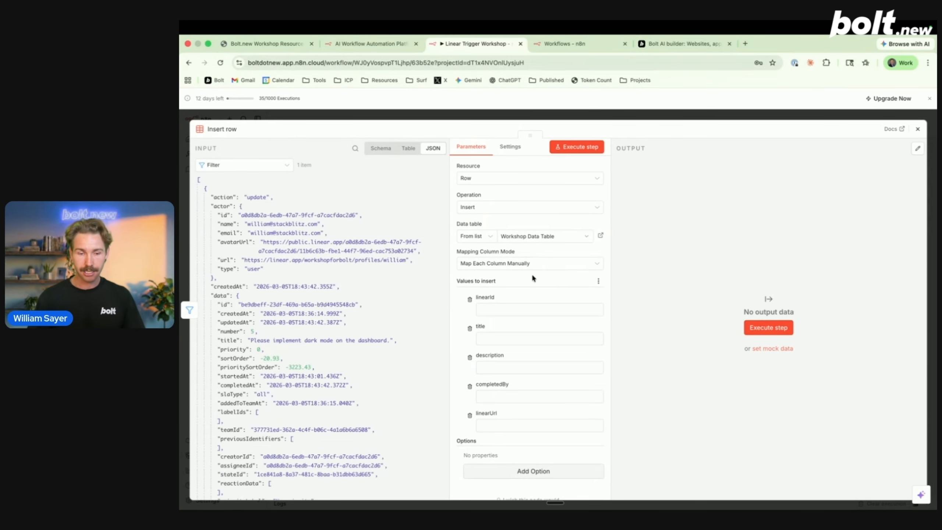
scroll(531, 275, "down", 2)
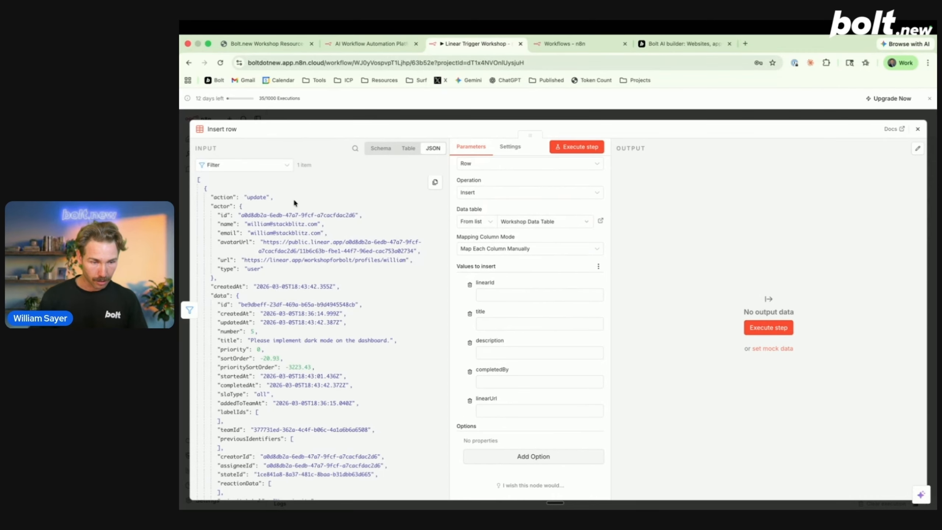
Check the dark mode issue's identifier in Linear's My issues, and map linearId to {{ $json.data.identifier }} in n8n's Insert row node
scroll(297, 291, "down", 8)
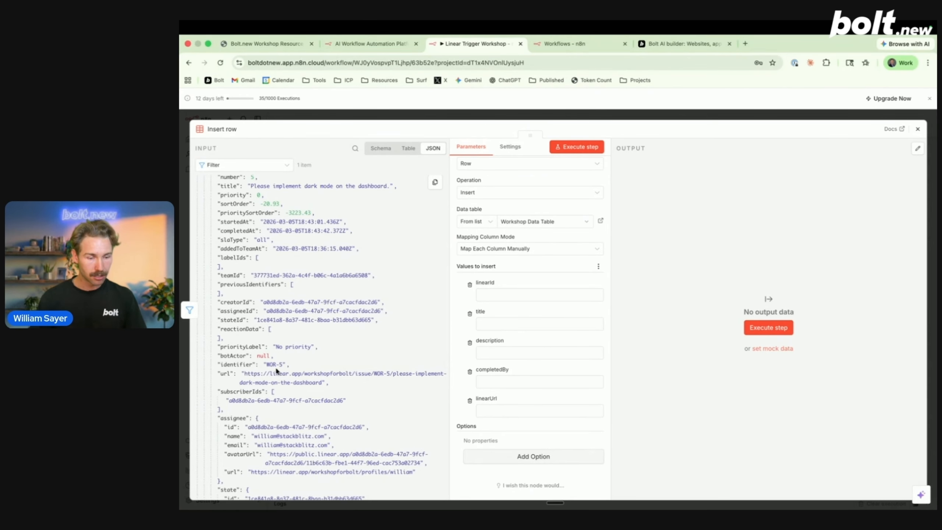
left_click(276, 371)
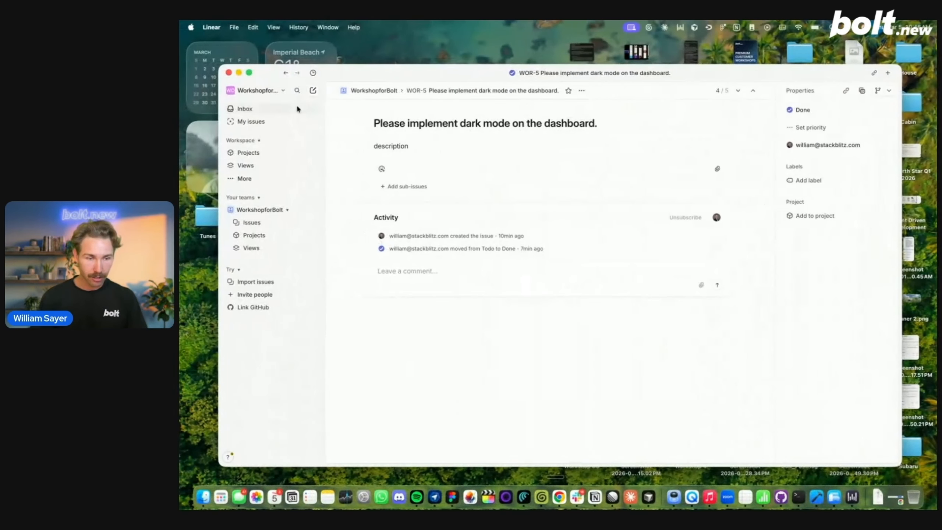
left_click(265, 107)
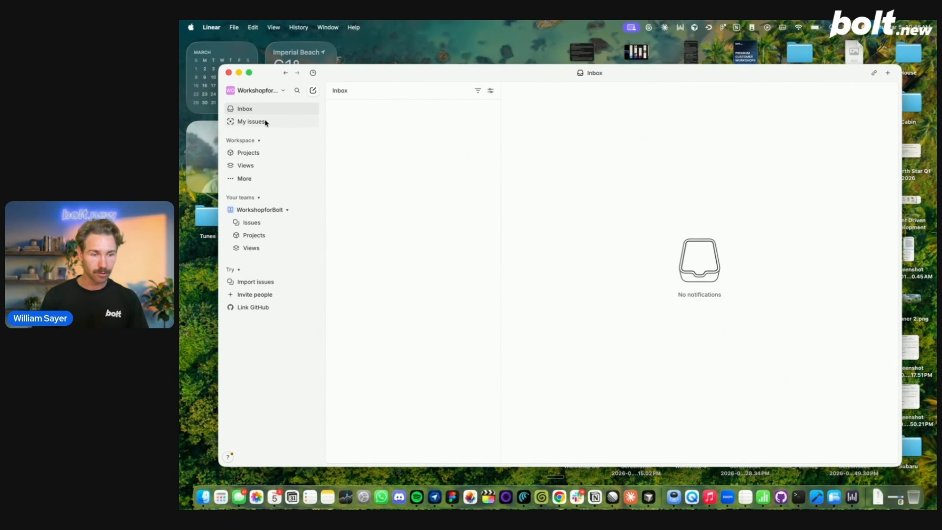
left_click(265, 122)
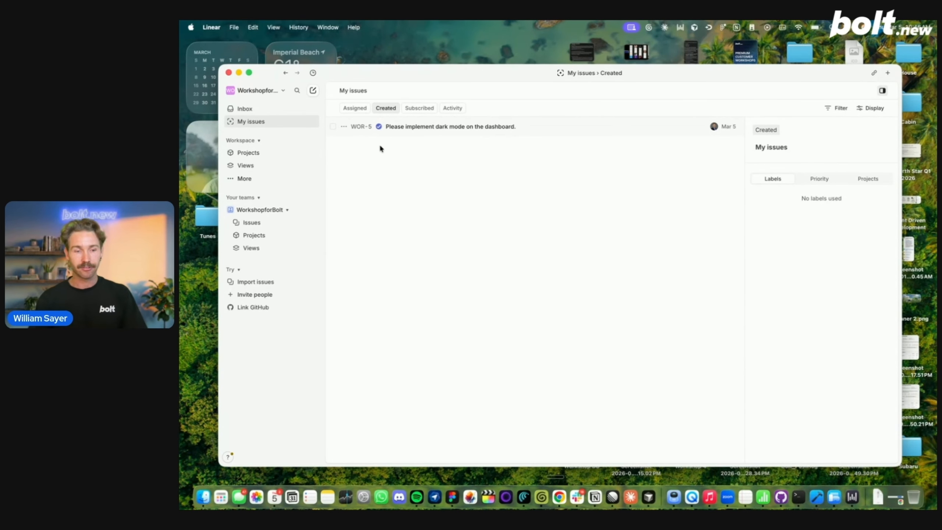
key("ctrl+Right")
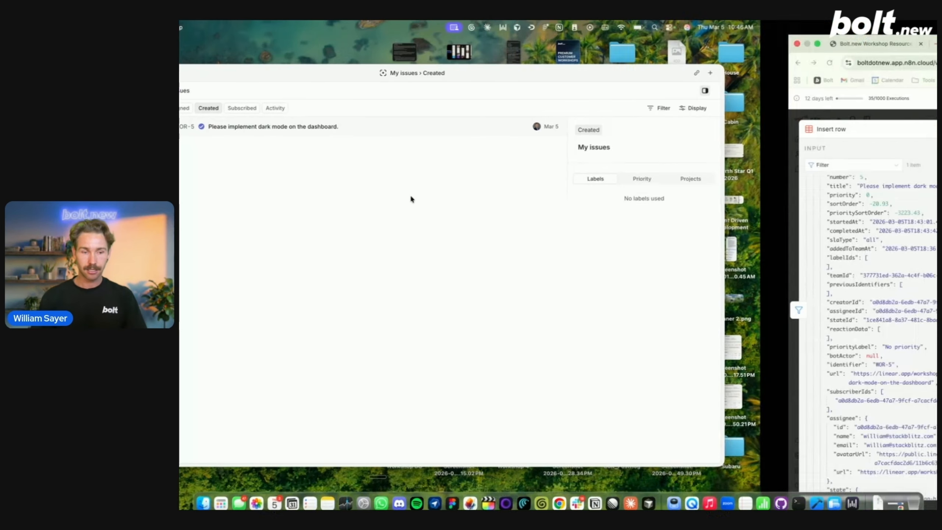
left_click_drag(239, 364, 509, 297)
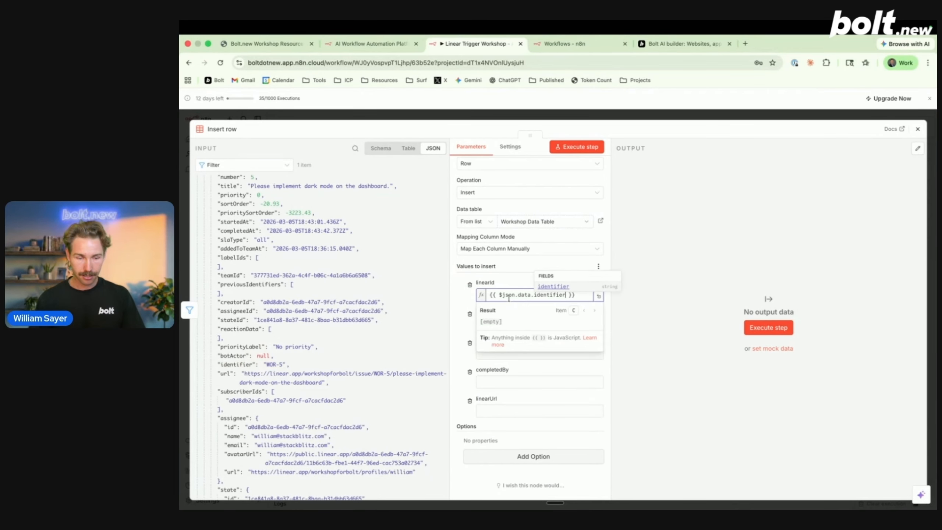
Map the title column to the issue title from the Filter input, {{ $json.data.title }}
scroll(334, 340, "down", 2)
scroll(334, 339, "up", 5)
scroll(335, 341, "up", 1)
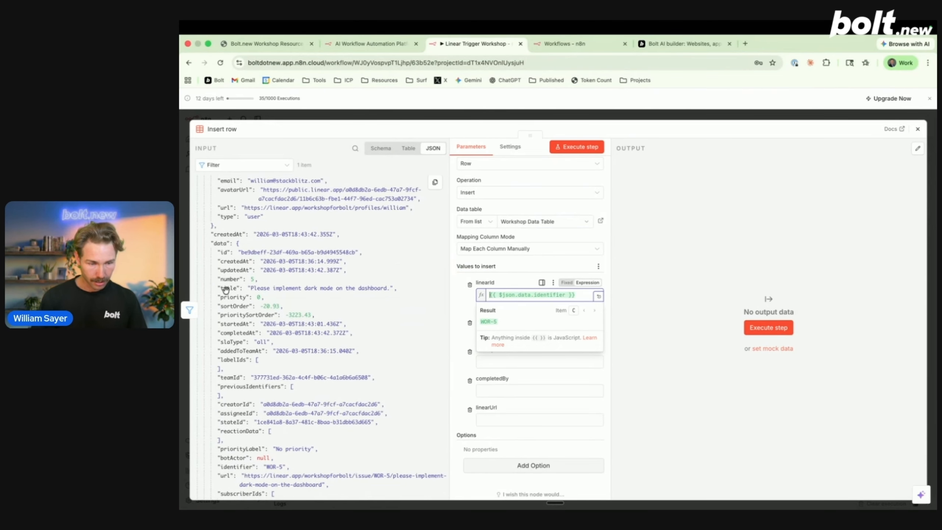
left_click_drag(227, 288, 494, 335)
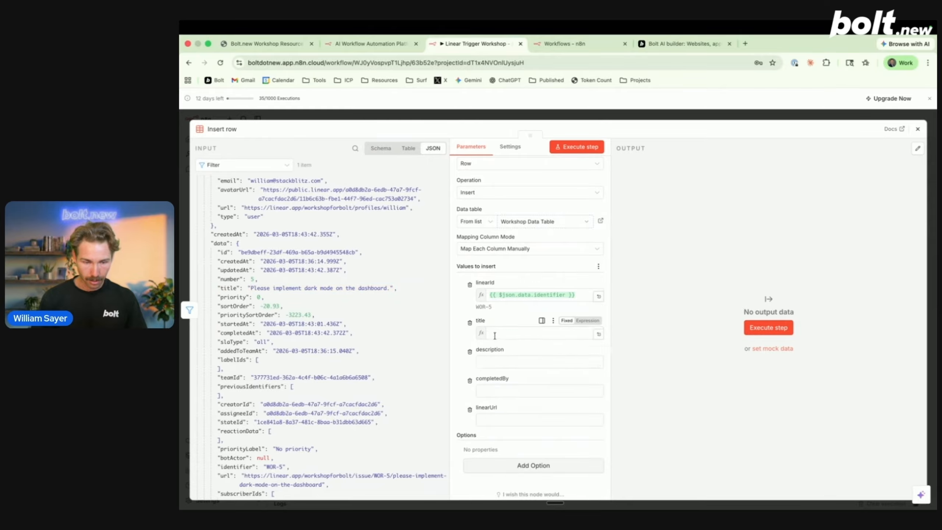
Search the node's input data for "description" and map the description column to {{ $json.data.description }}
left_click(239, 165)
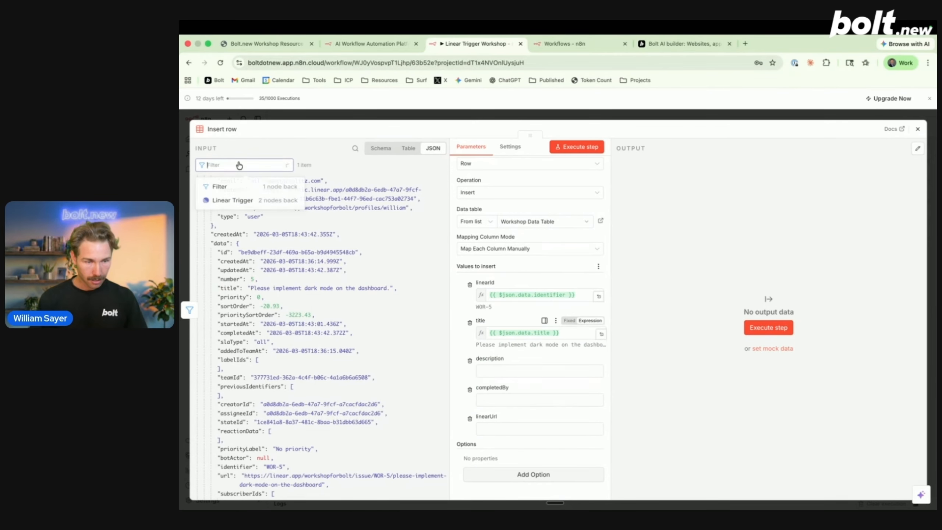
left_click(355, 148)
type("description")
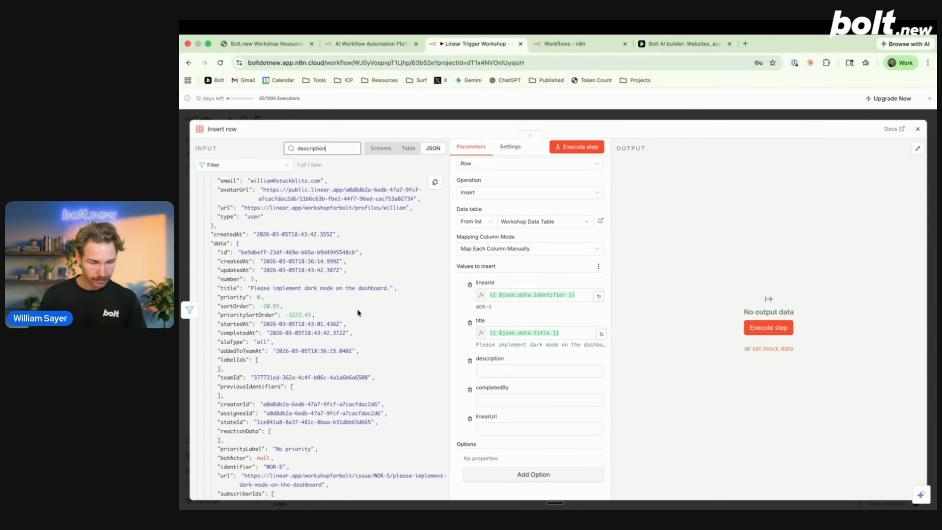
scroll(358, 311, "down", 10)
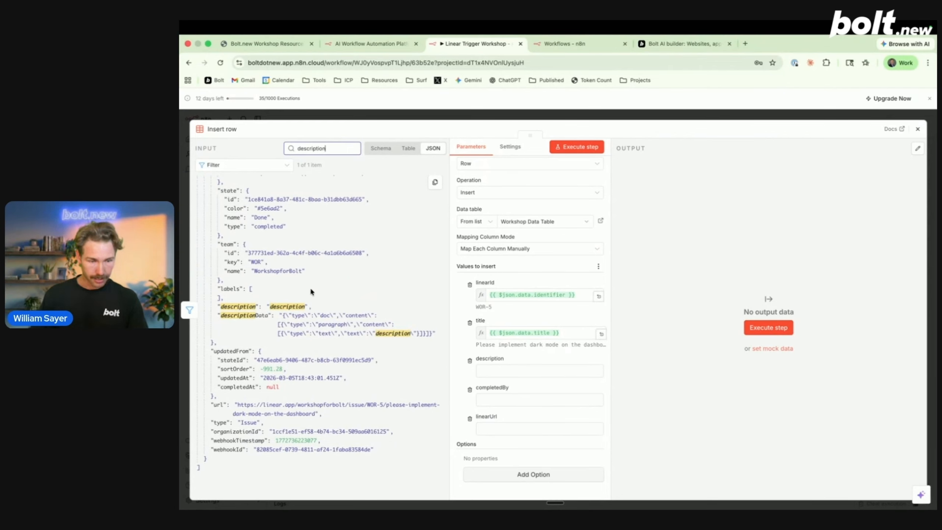
left_click(311, 291)
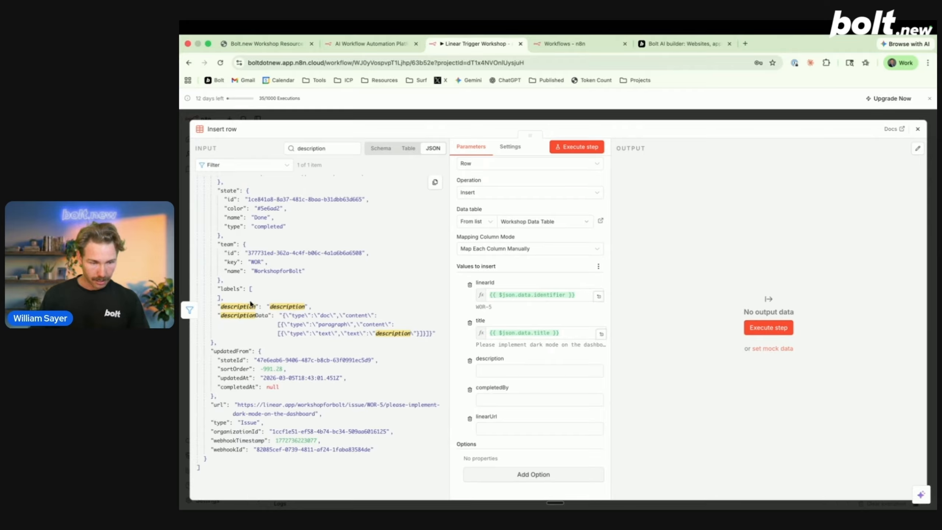
left_click_drag(247, 307, 516, 371)
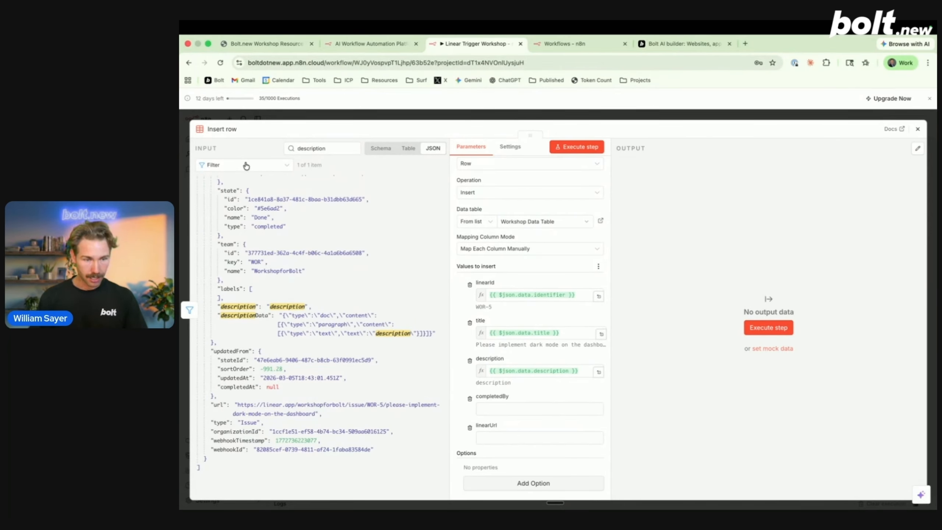
Map completedBy to {{ $json.data.assignee.name }} and linearUrl to {{ $json.data.url }} from the Filter input
scroll(316, 316, "up", 5)
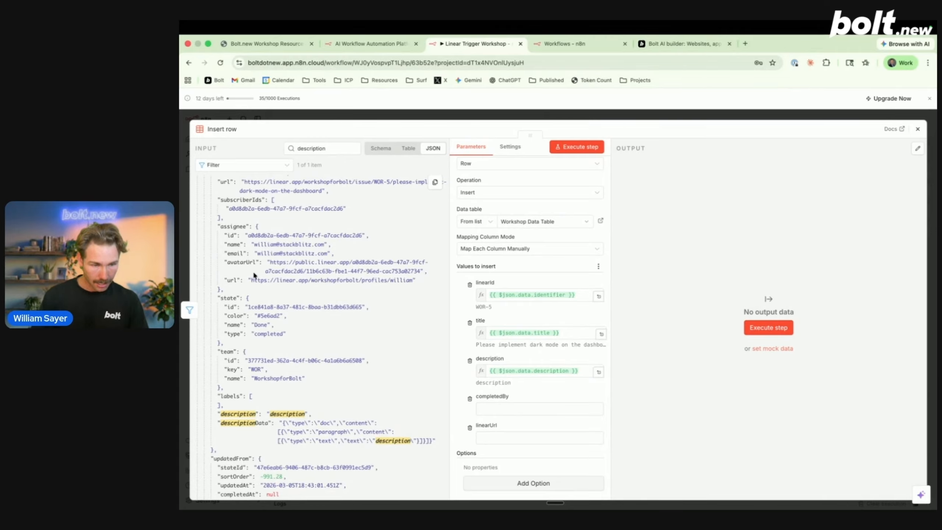
scroll(253, 275, "up", 2)
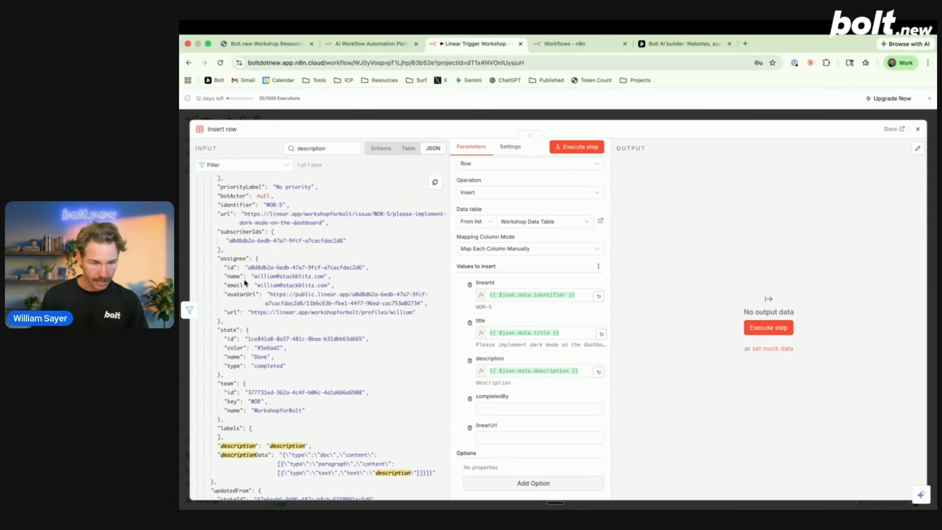
left_click_drag(235, 277, 538, 408)
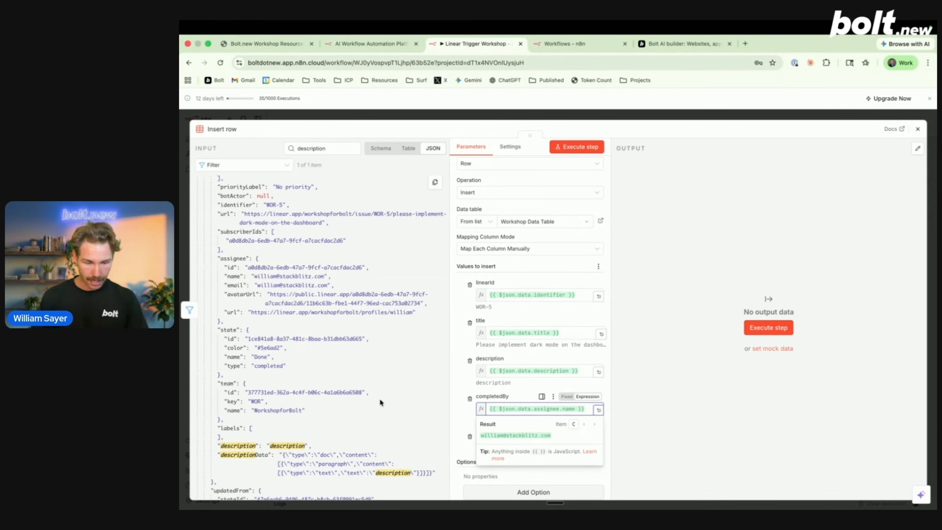
left_click(398, 364)
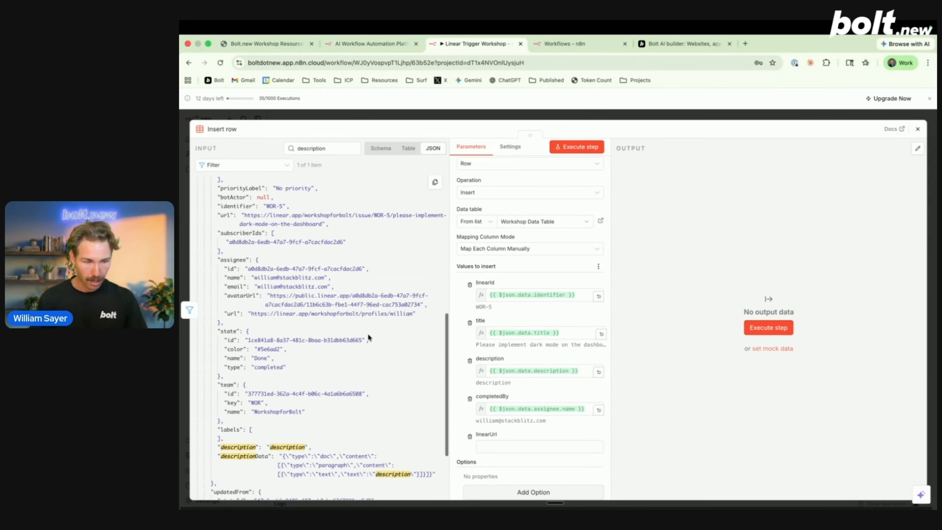
scroll(368, 334, "up", 3)
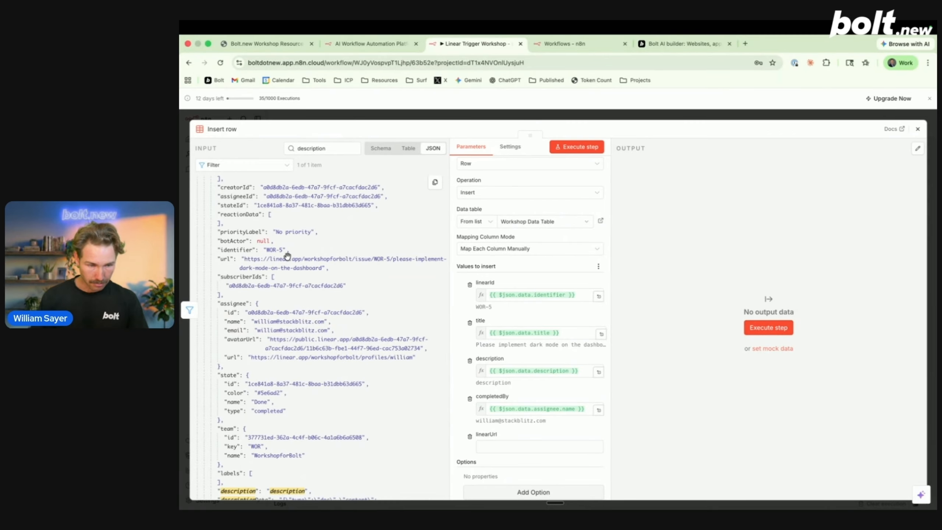
left_click_drag(224, 261, 502, 448)
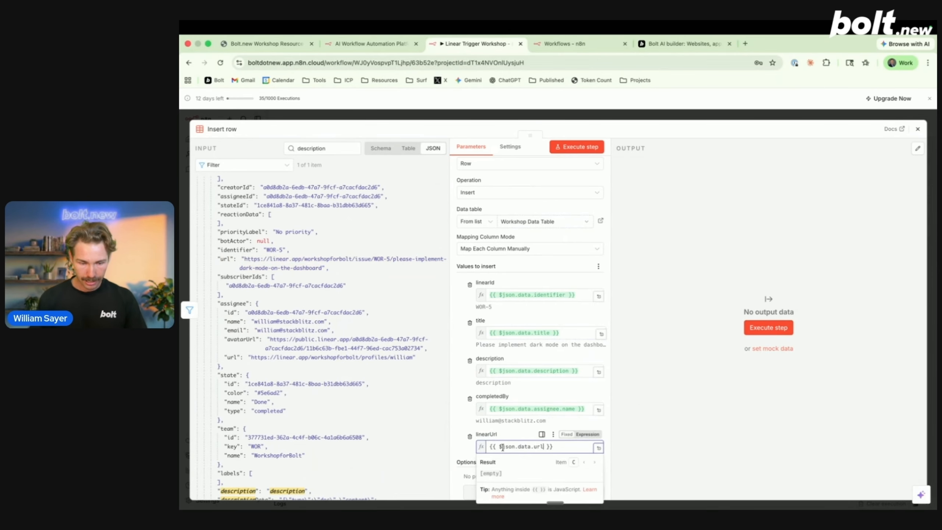
Execute the Insert row node on its own and check the inserted record in the Workshop Data Table
left_click(456, 293)
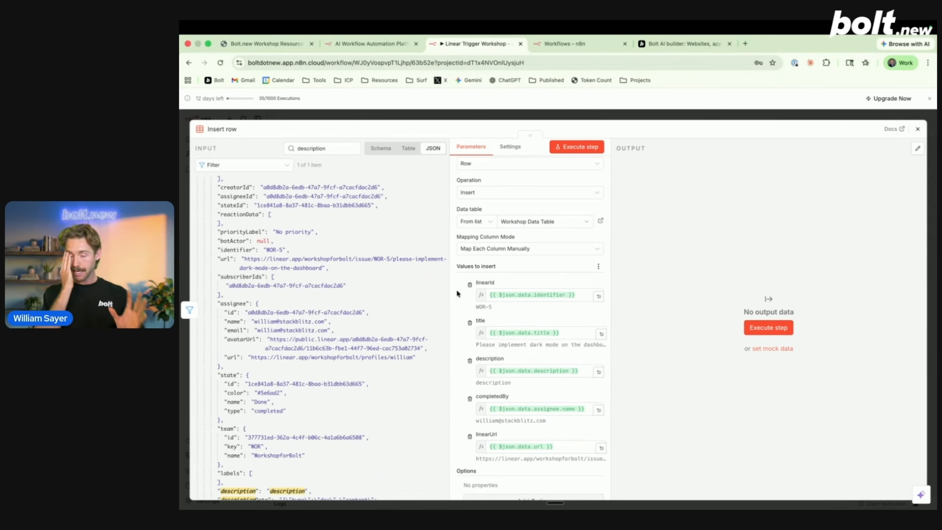
left_click(573, 147)
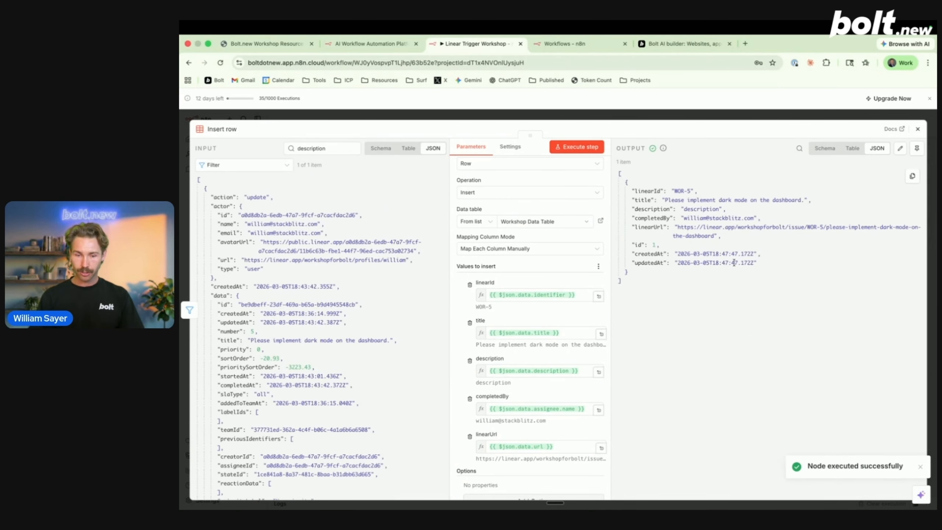
left_click(681, 118)
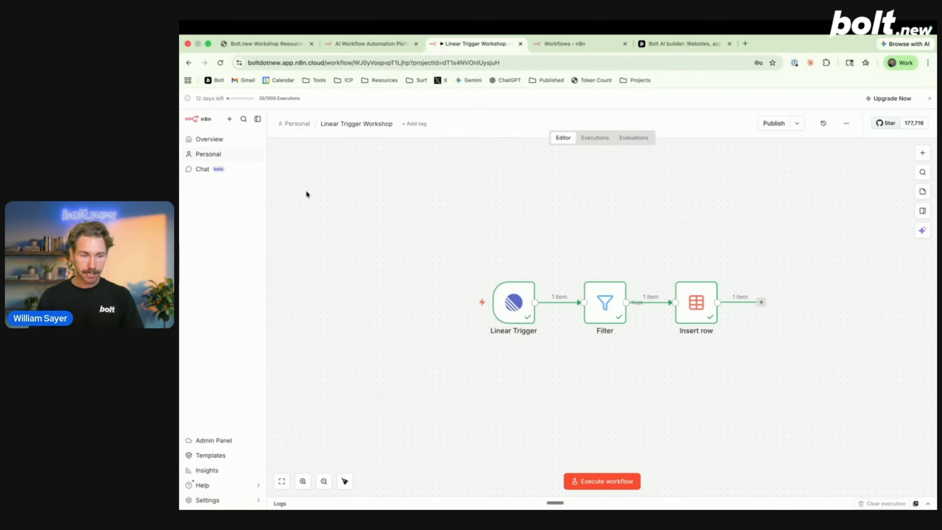
left_click(211, 154)
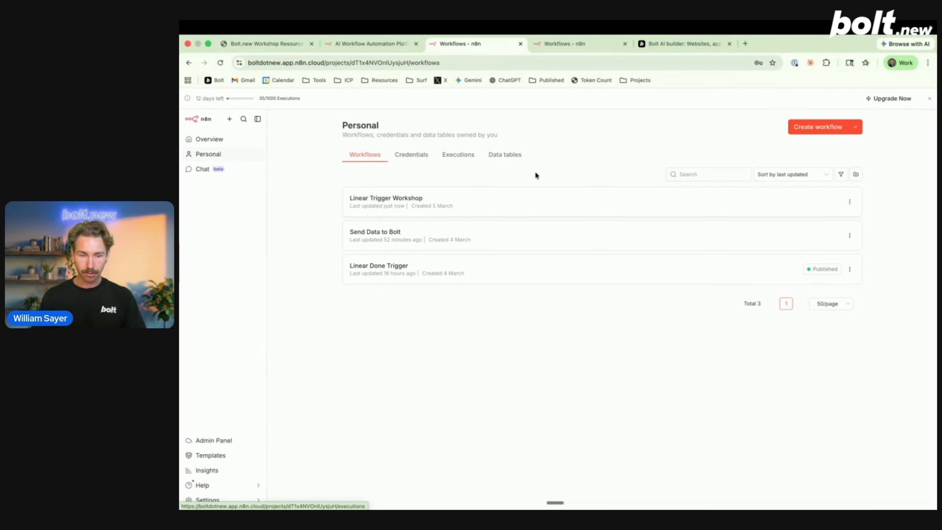
left_click(505, 154)
left_click(386, 185)
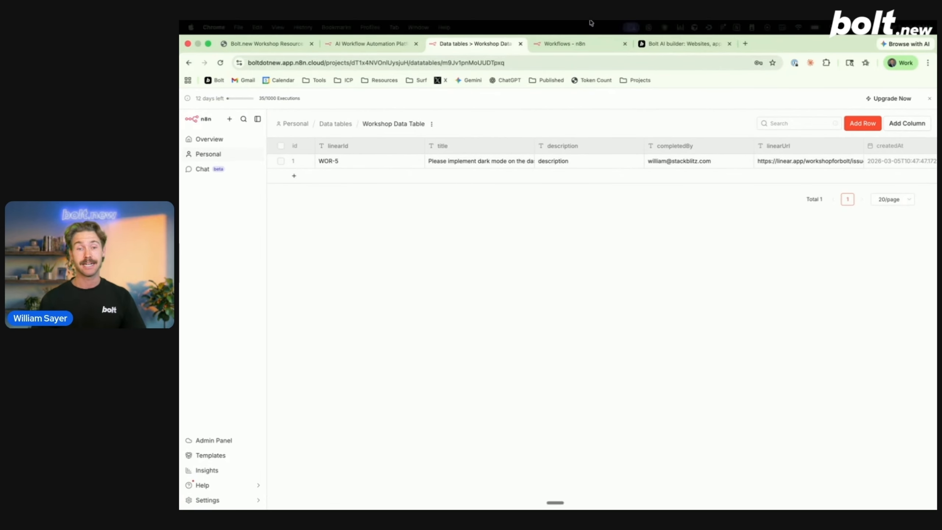
Publish the Linear Trigger Workshop workflow under its default version name and dismiss the publishing notices
left_click(207, 155)
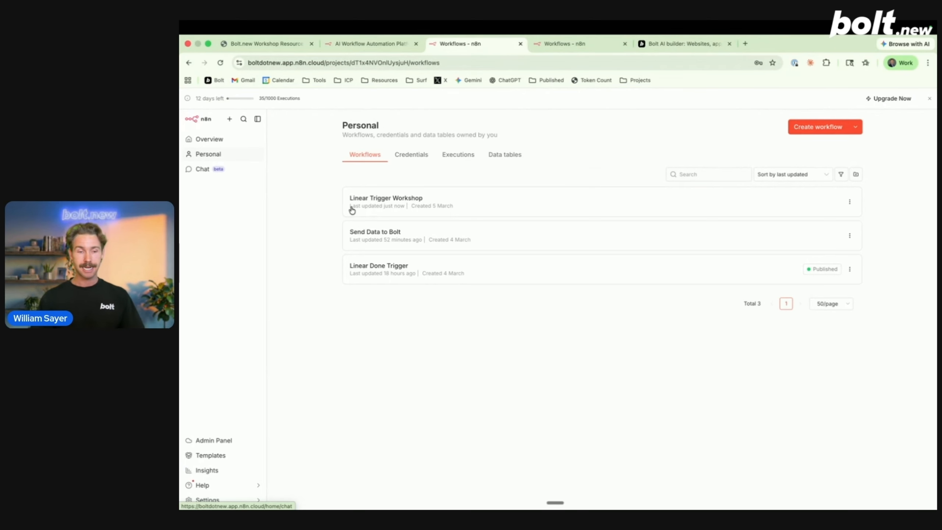
left_click(390, 196)
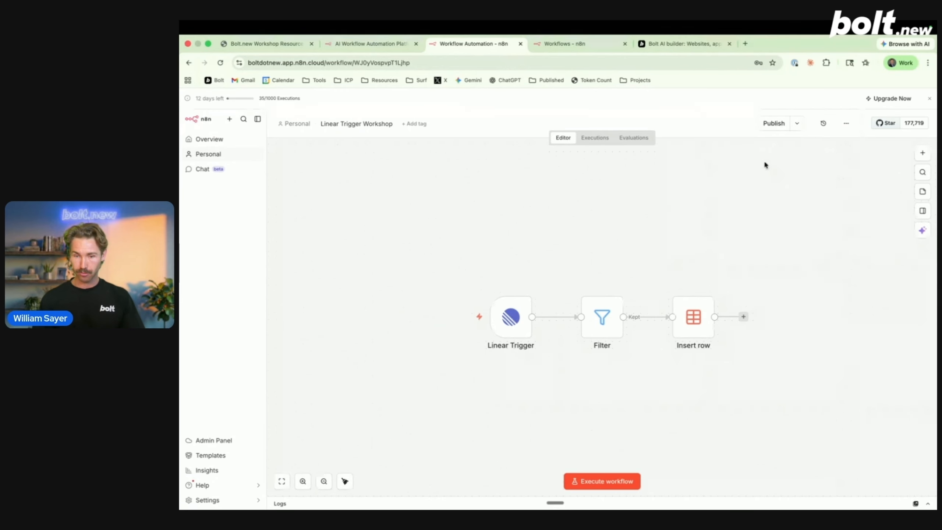
left_click(773, 124)
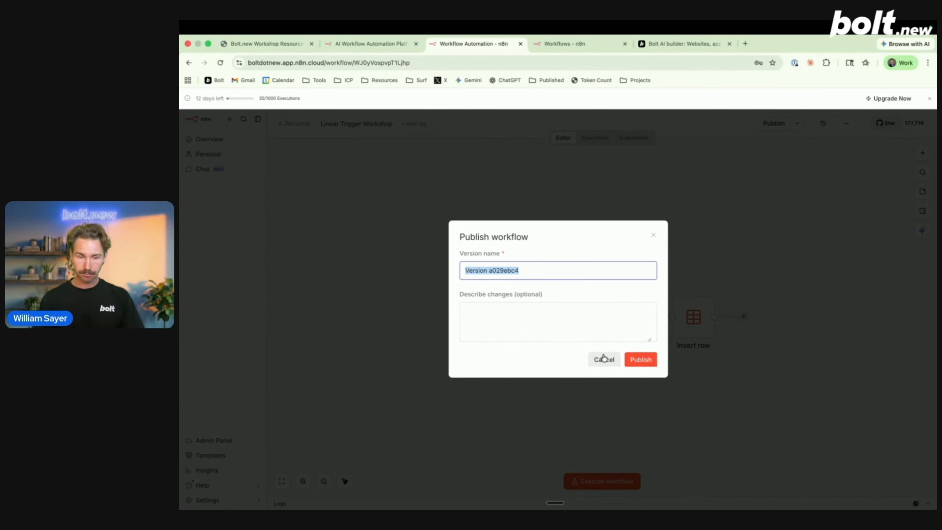
left_click(633, 360)
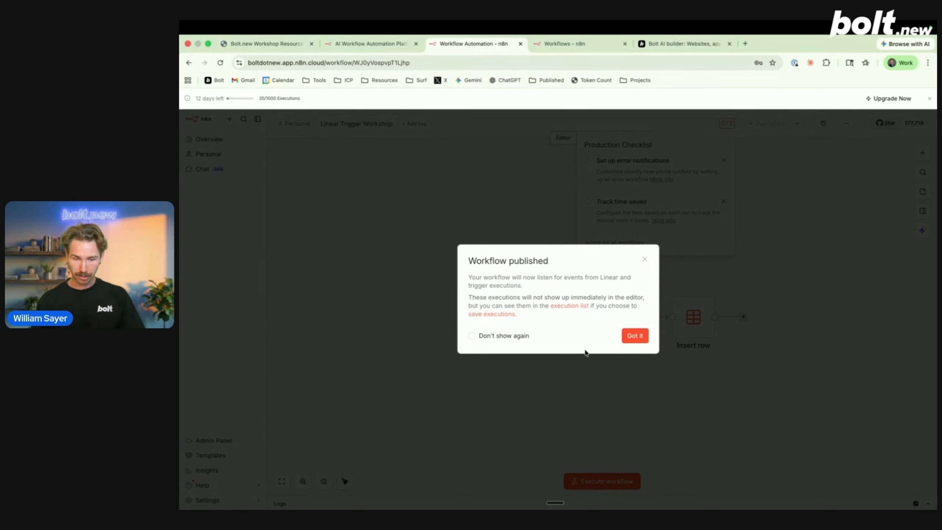
left_click(635, 335)
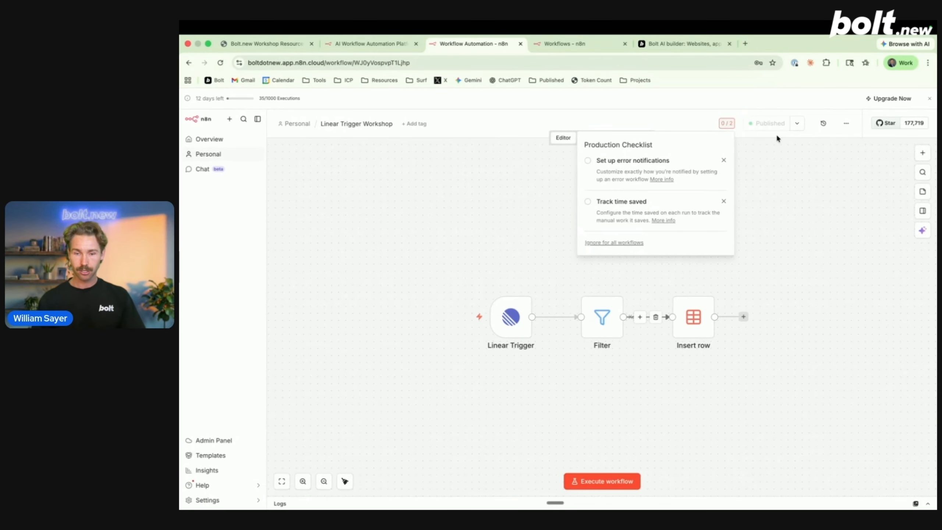
left_click(798, 199)
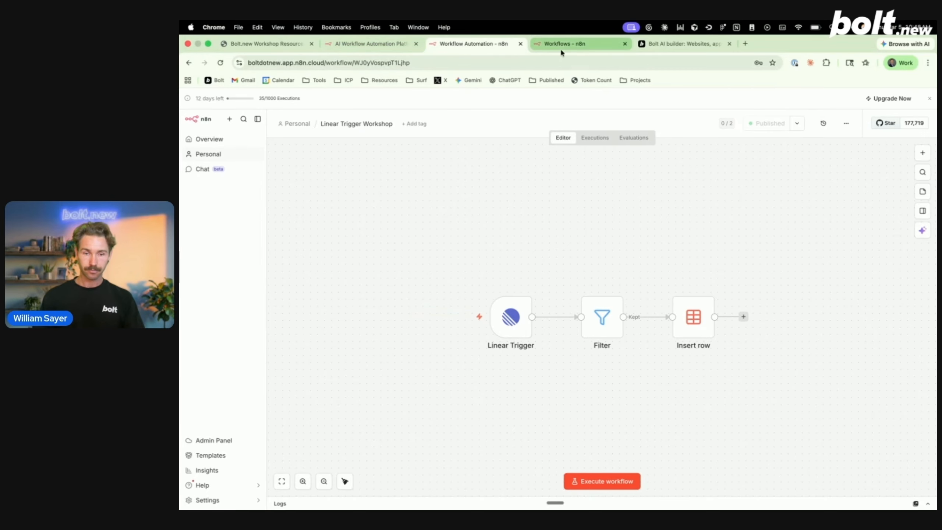
Switch to Linear and create an issue titled "Testing Issue" with the description "Description test", assigned to your own account
key("ctrl+Left")
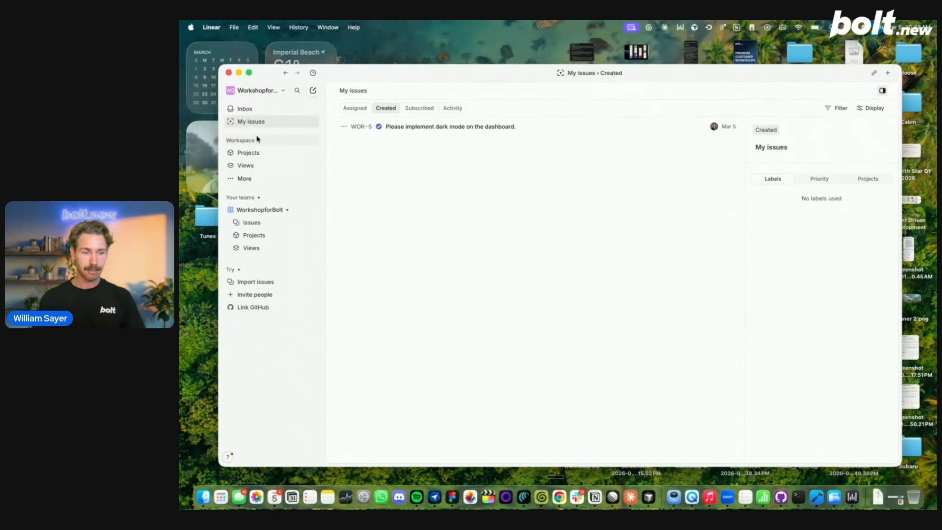
left_click(312, 91)
type("Testing Issue")
left_click(468, 174)
type("Description test")
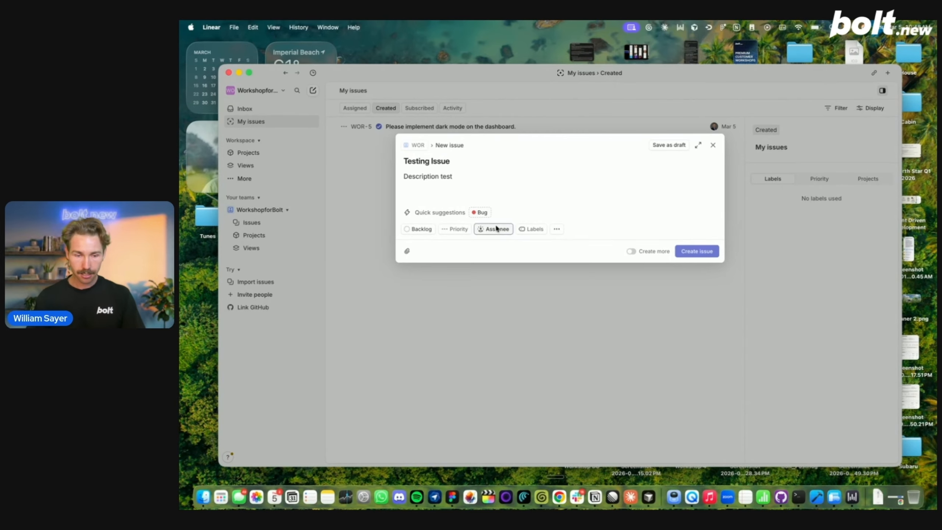
left_click(497, 228)
left_click(514, 259)
left_click(695, 255)
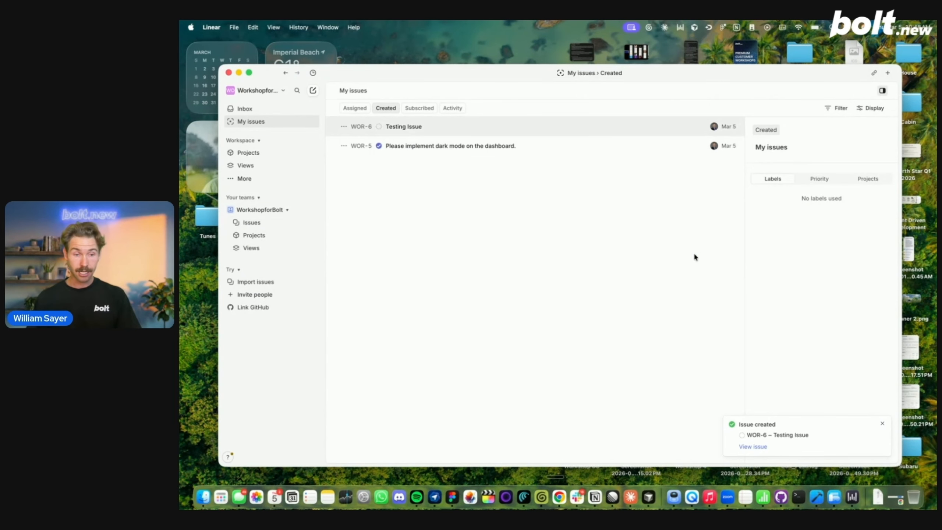
Open the Testing Issue in Linear and set its status to Done
left_click(398, 128)
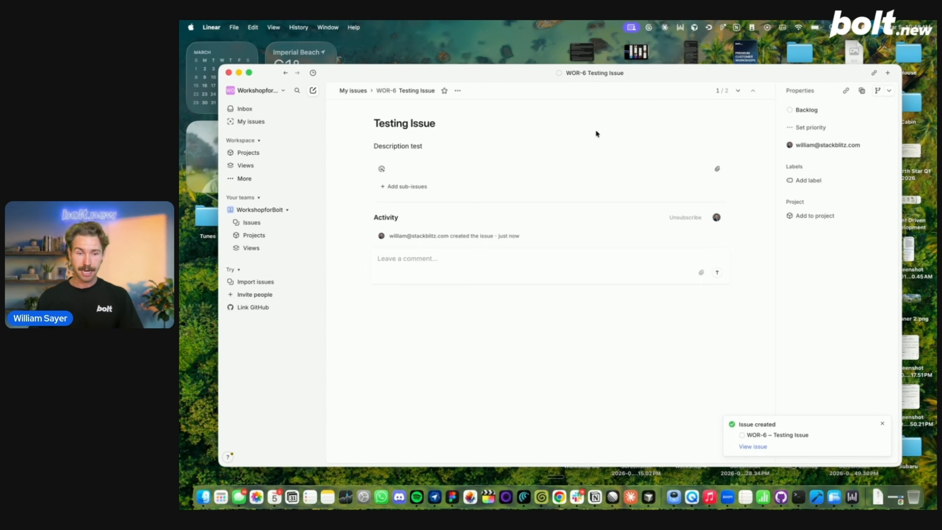
left_click(802, 111)
left_click(818, 184)
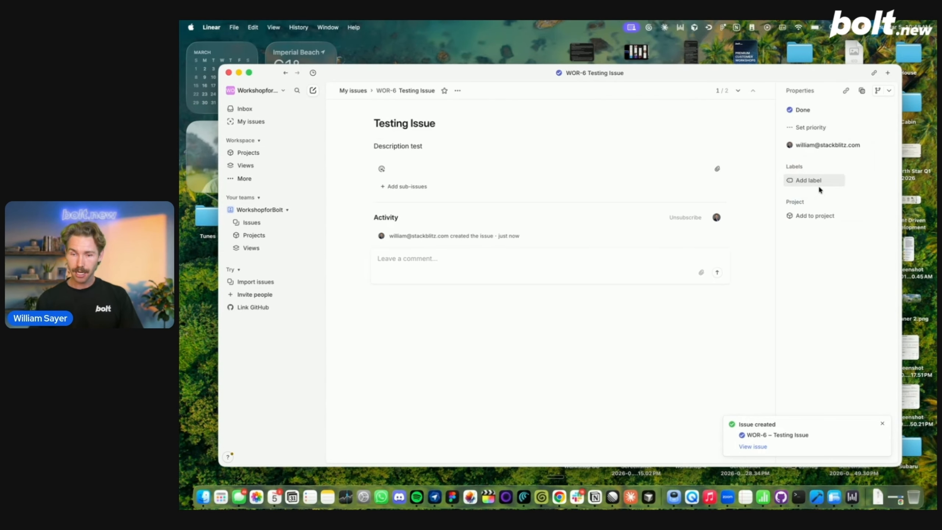
Switch back to n8n, open the Workshop Data Table and compare its rows with the Testing Issue in Linear
key("ctrl+Right")
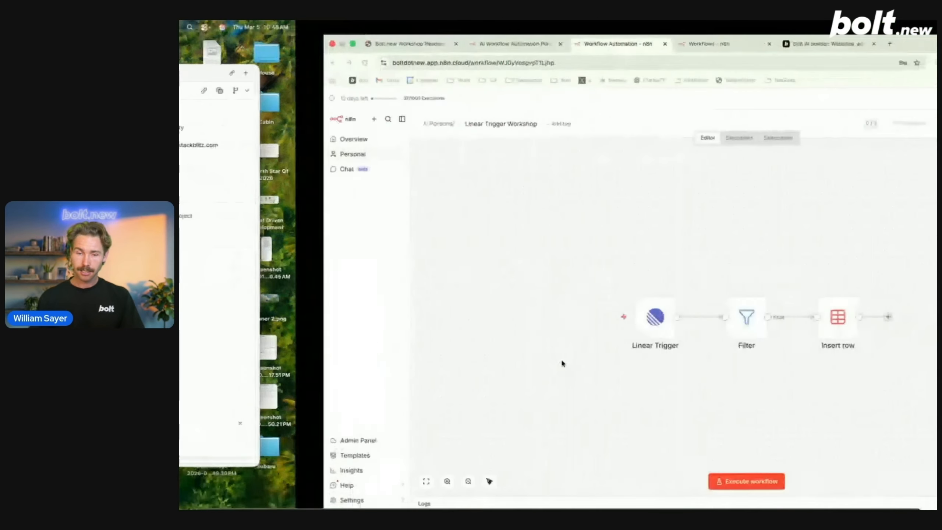
left_click(564, 44)
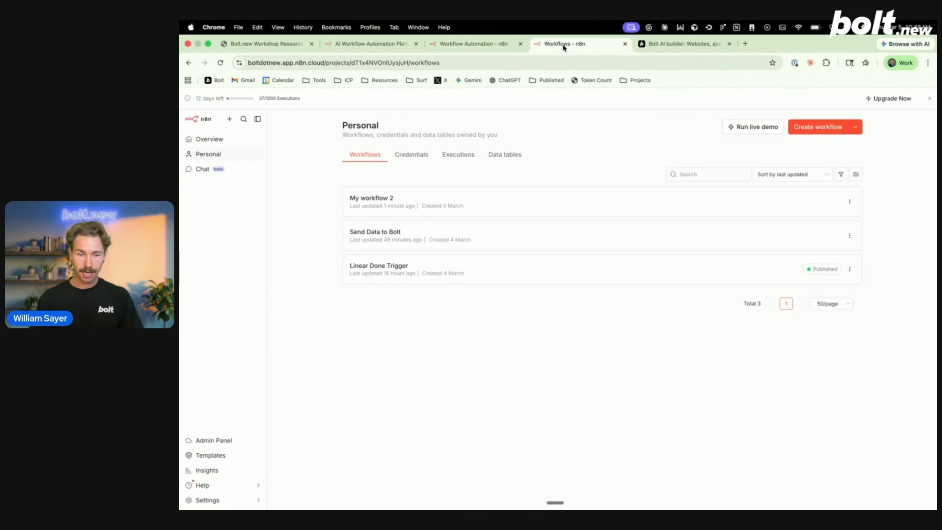
left_click(517, 155)
left_click(415, 183)
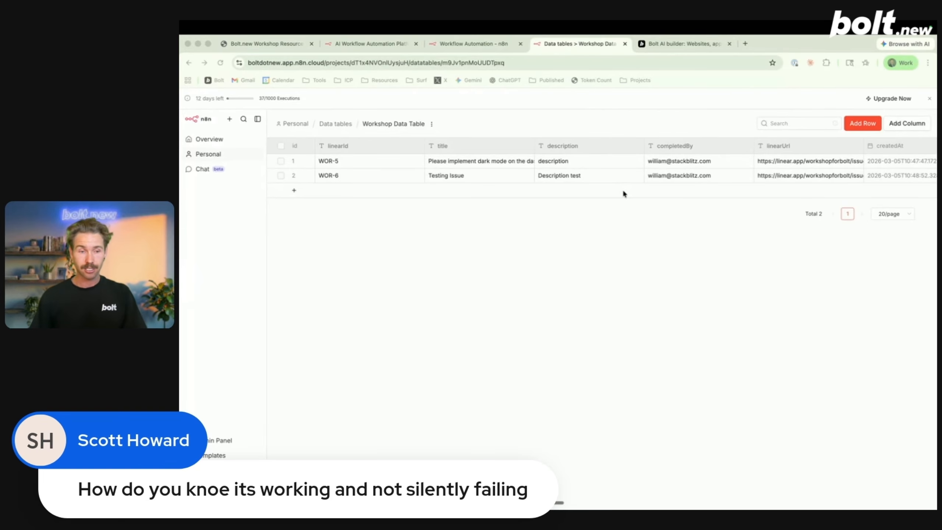
key("ctrl+Left")
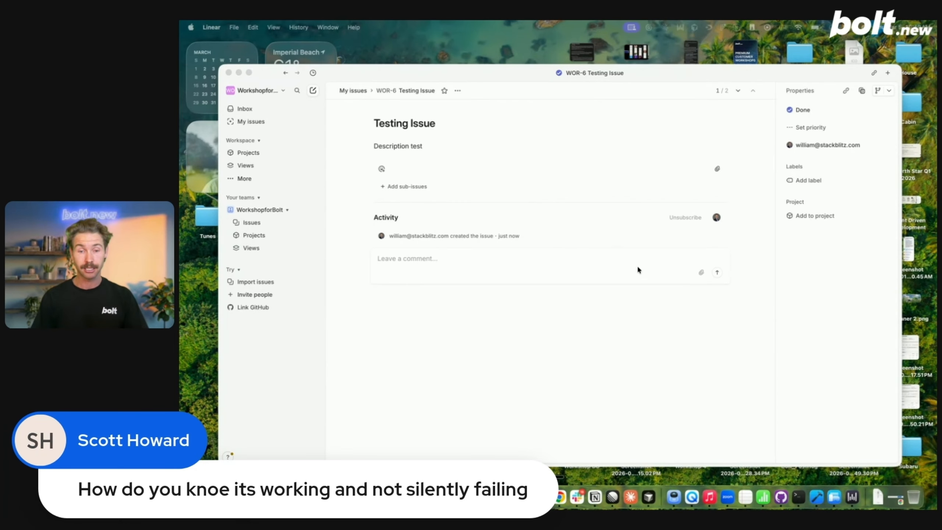
key("ctrl+Right")
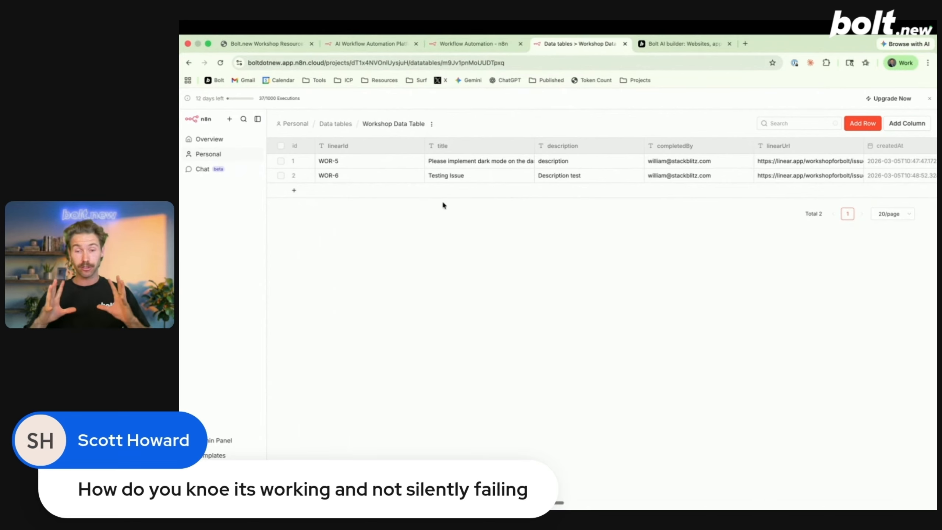
key("ctrl+Left")
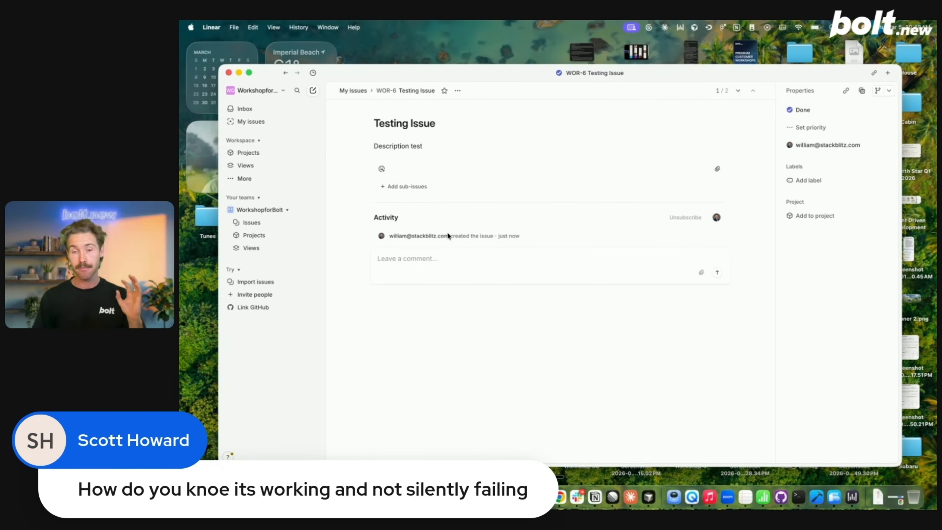
key("ctrl+Right")
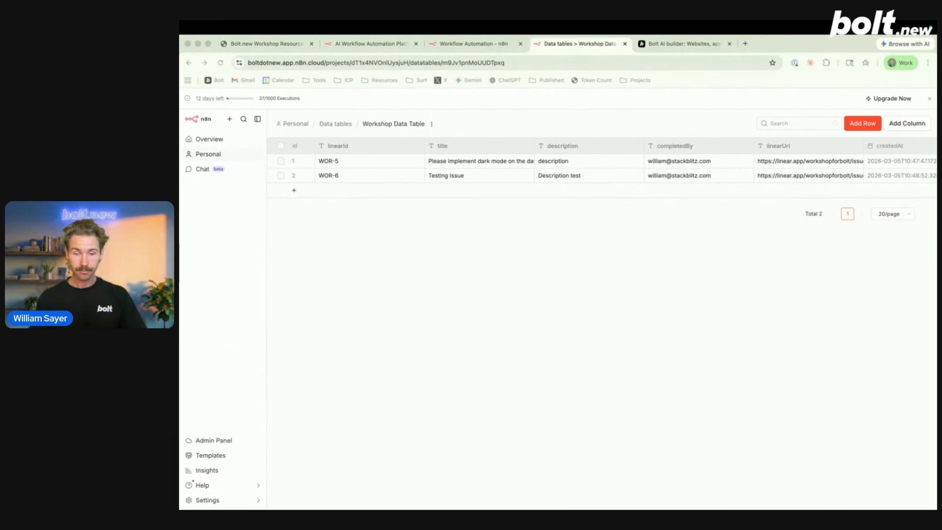
Create a new workflow in the Personal project and give it a manual trigger as its first step
key("ctrl+shift+Tab")
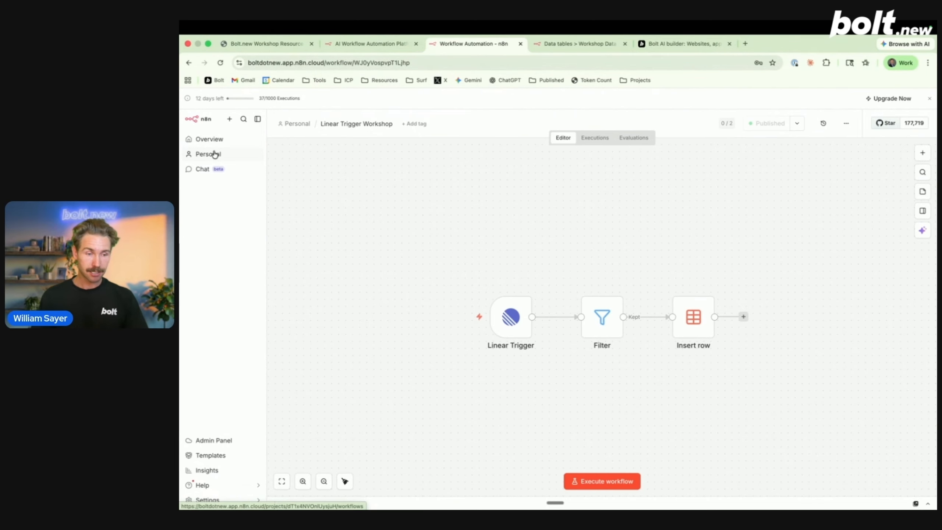
left_click(213, 153)
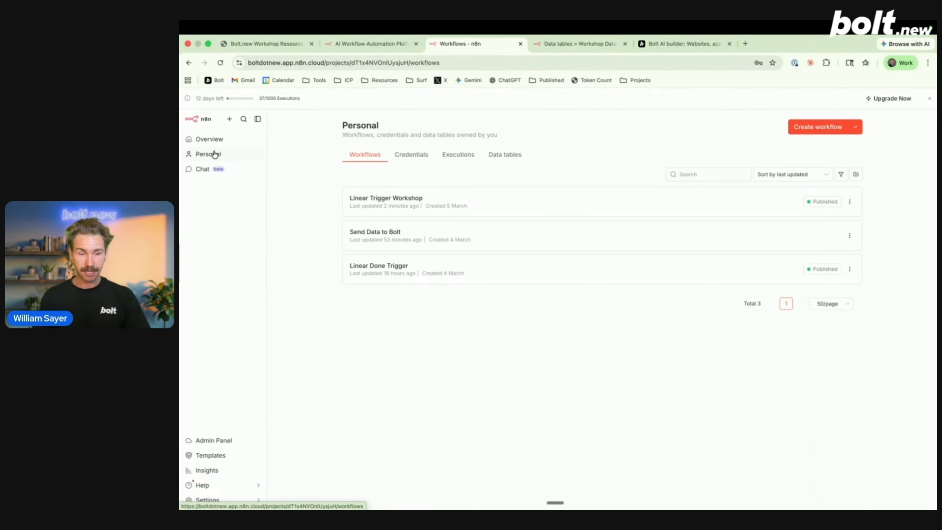
left_click(815, 128)
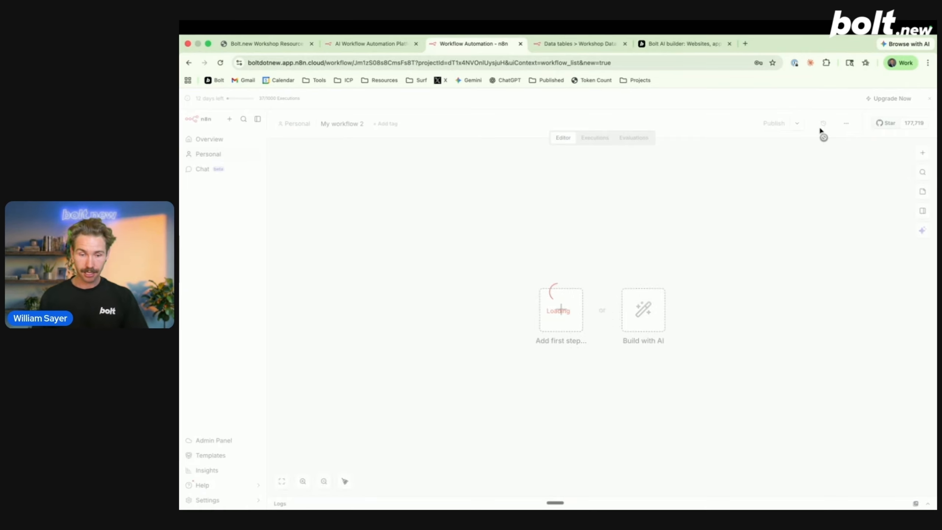
left_click(561, 311)
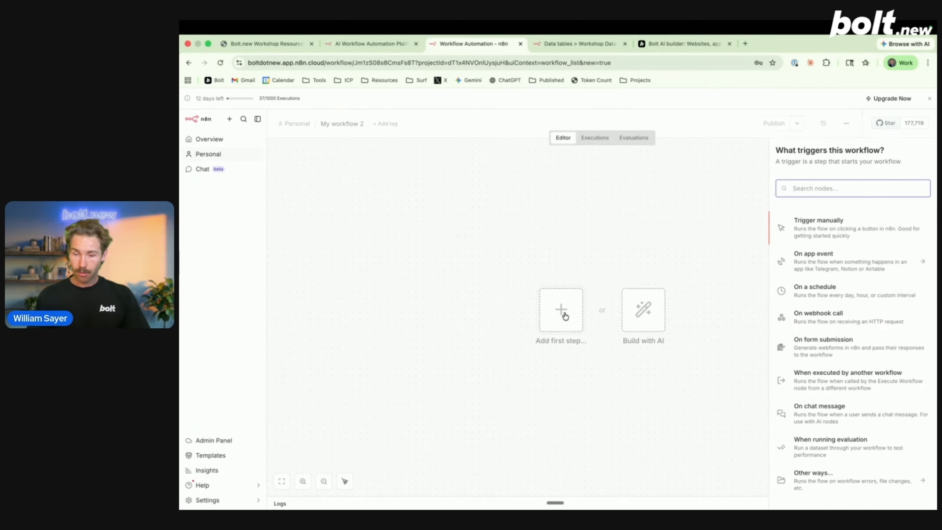
left_click(814, 227)
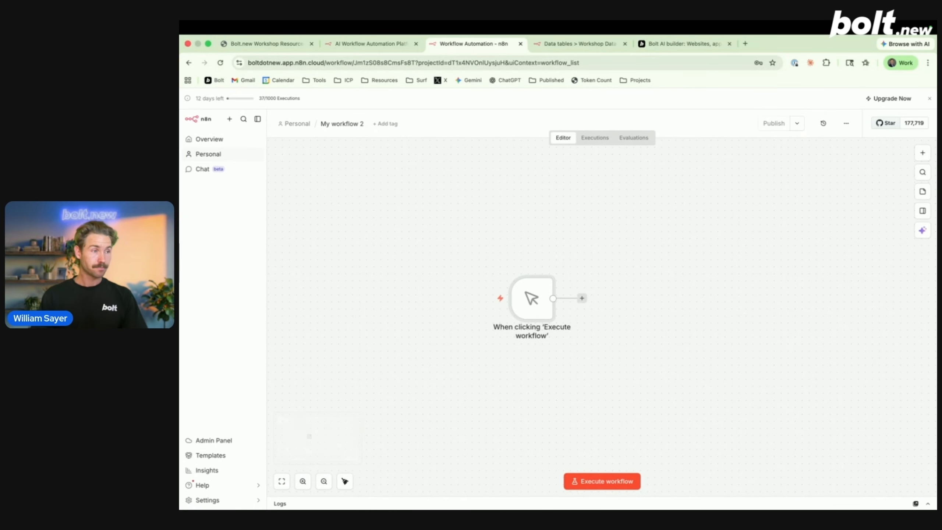
key("super+Tab")
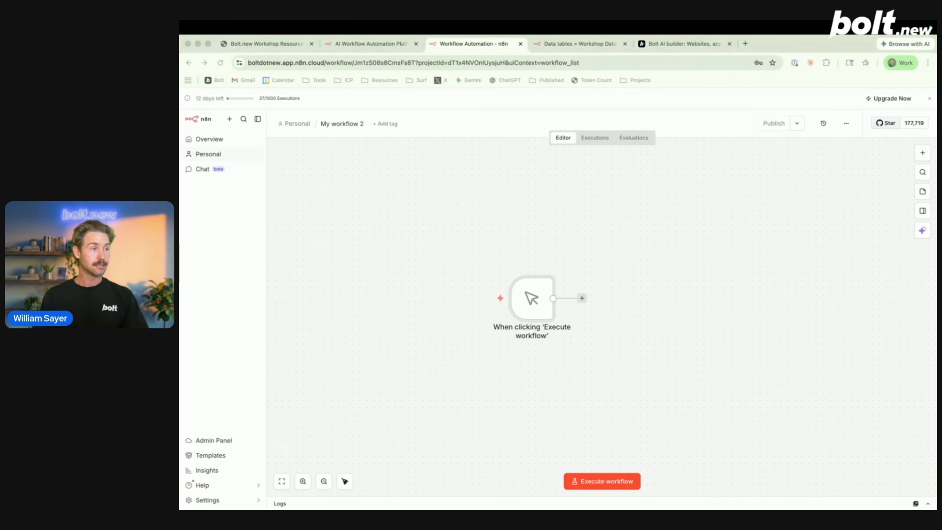
Add a Data table Get row(s) node after the manual trigger and set its data table to Workshop Data Table
left_click(582, 298)
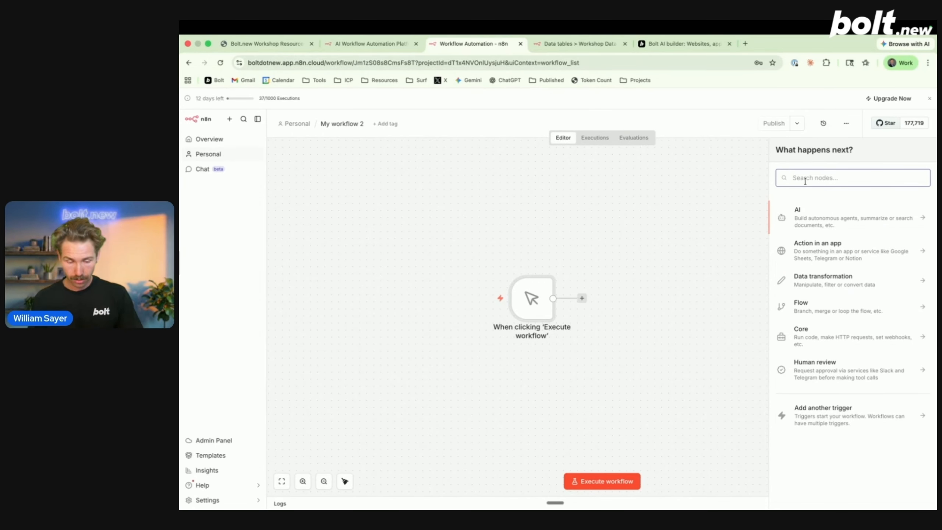
type("data")
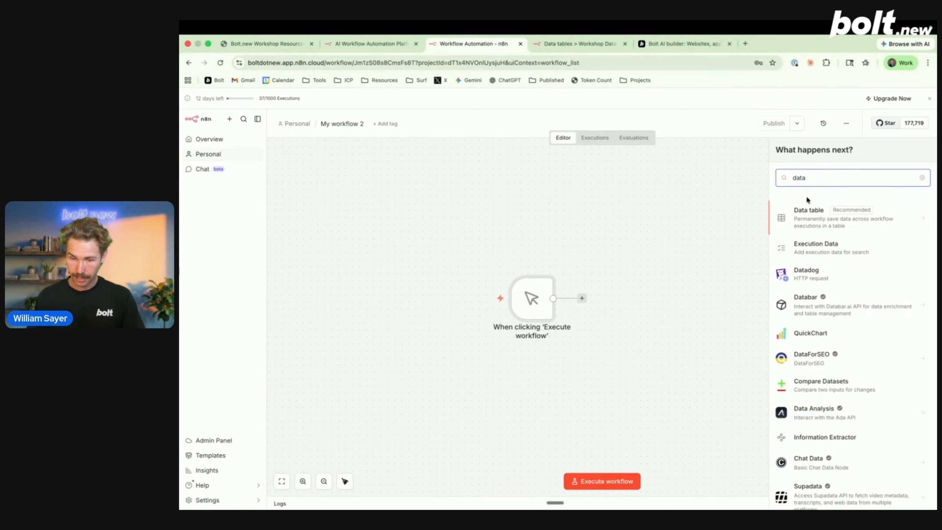
left_click(809, 210)
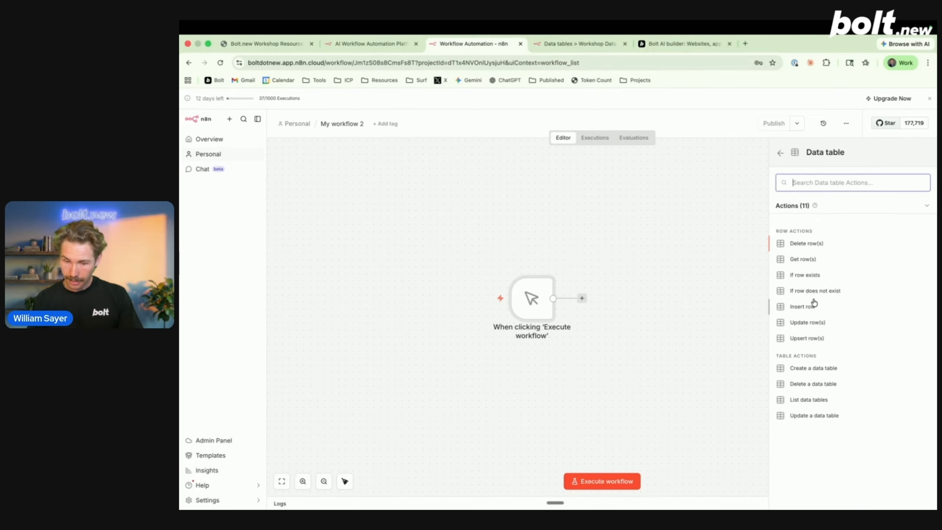
left_click(802, 259)
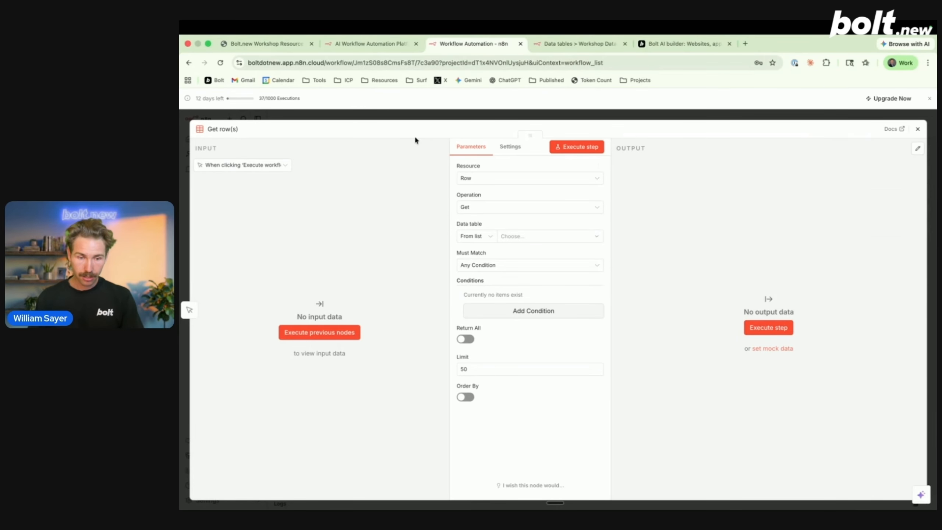
left_click(509, 235)
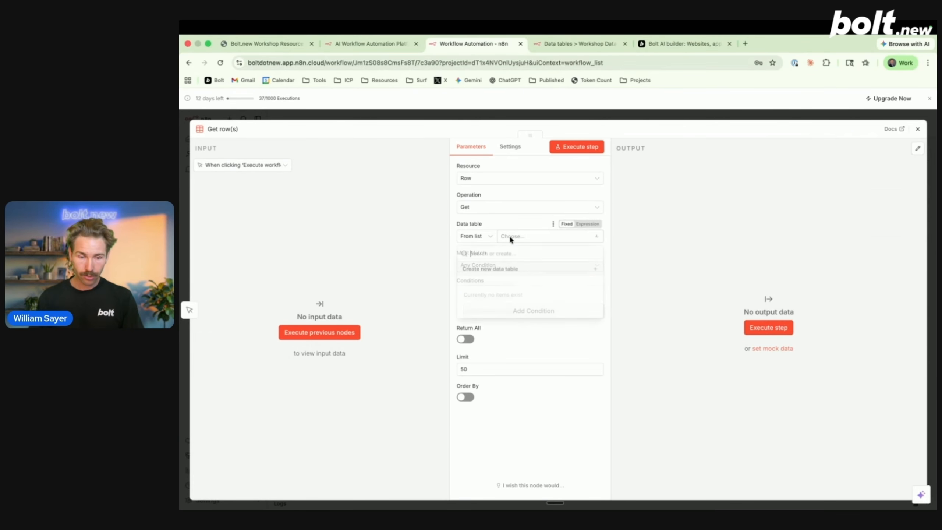
left_click(497, 282)
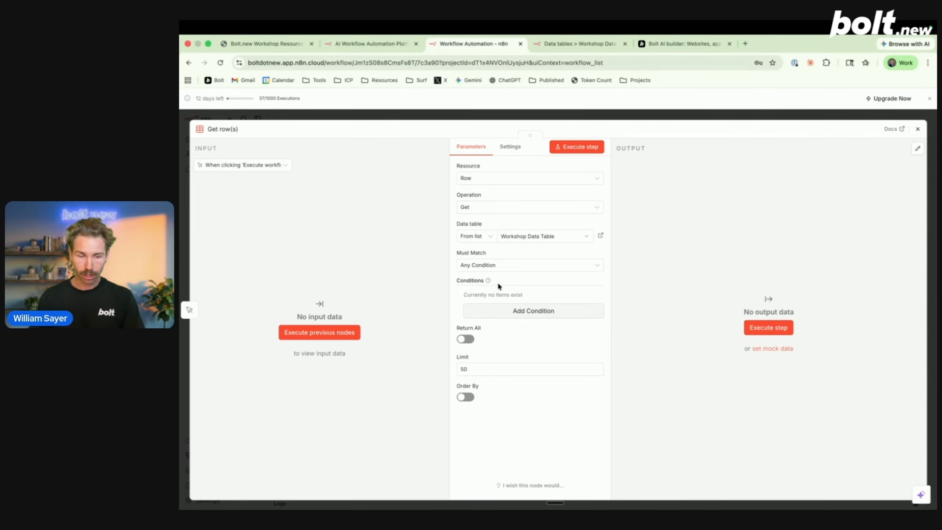
Add a condition on the createdAt (date) column to the Get row(s) node
left_click(504, 266)
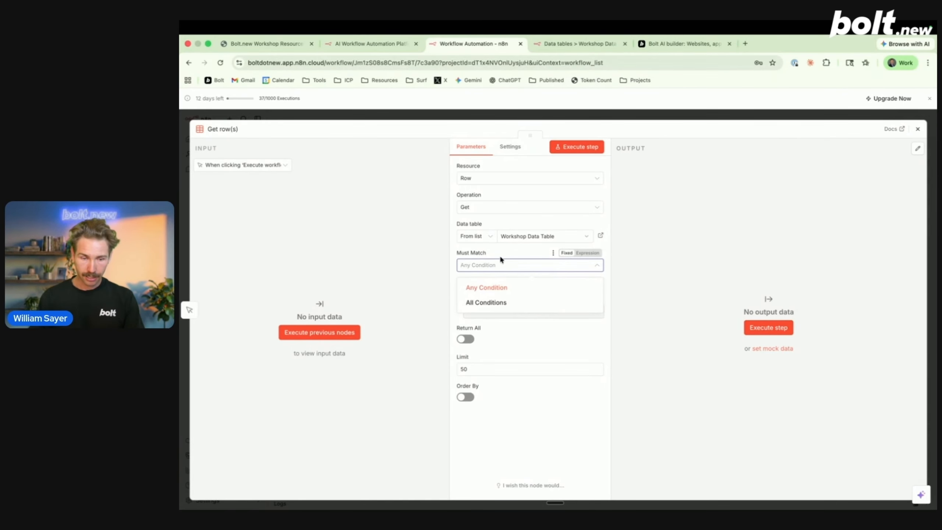
left_click(500, 260)
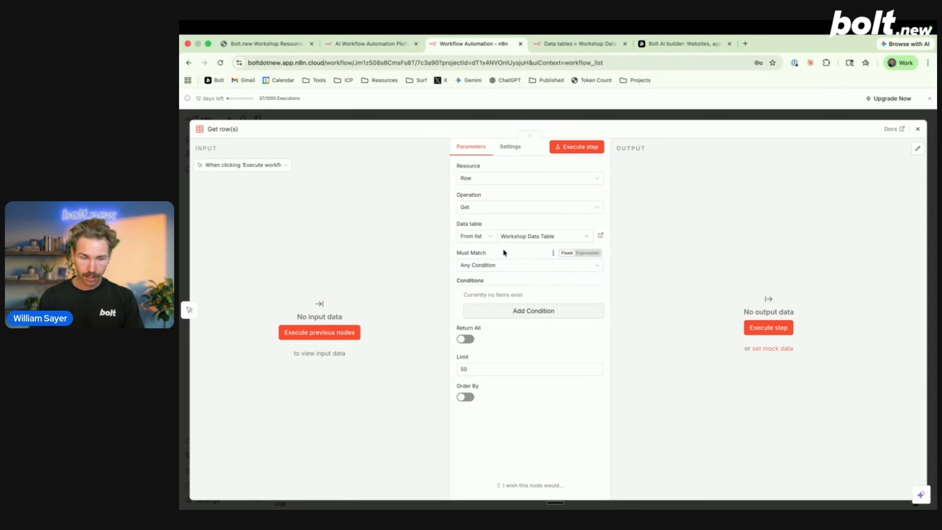
left_click(534, 310)
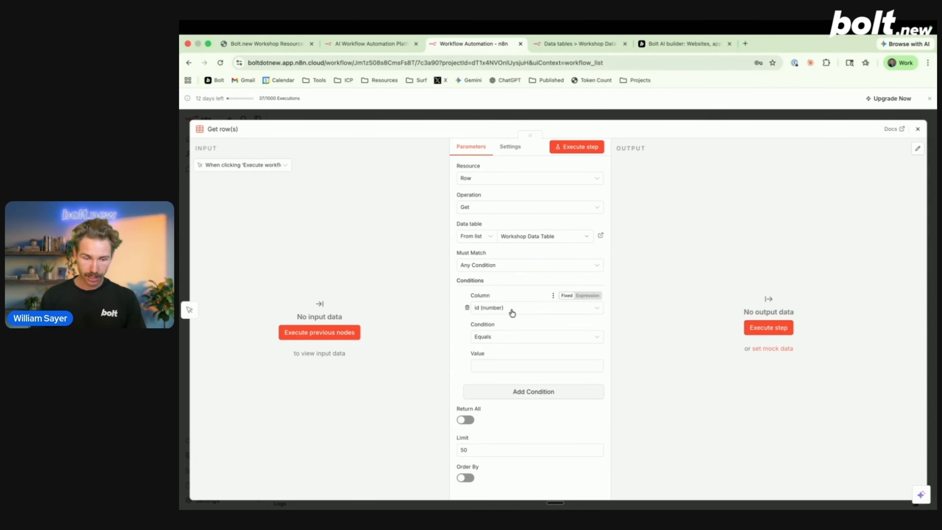
left_click(514, 311)
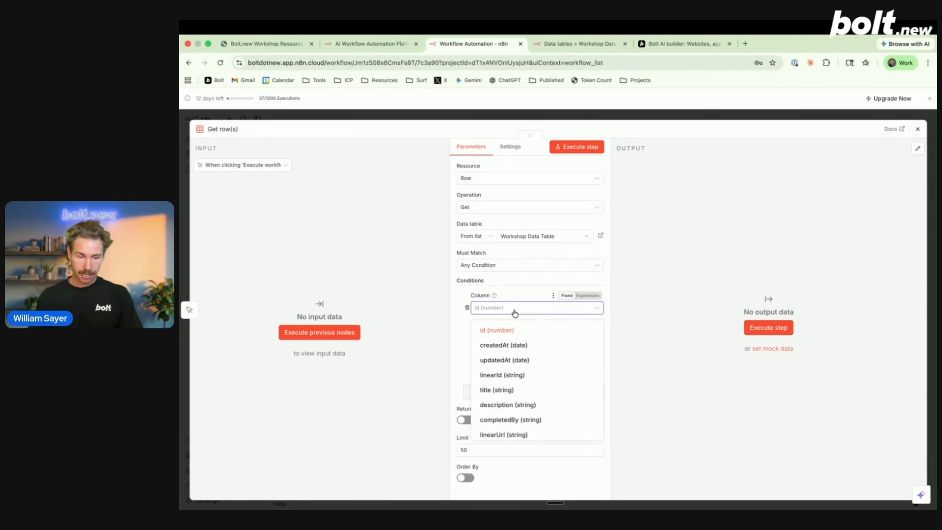
left_click(534, 347)
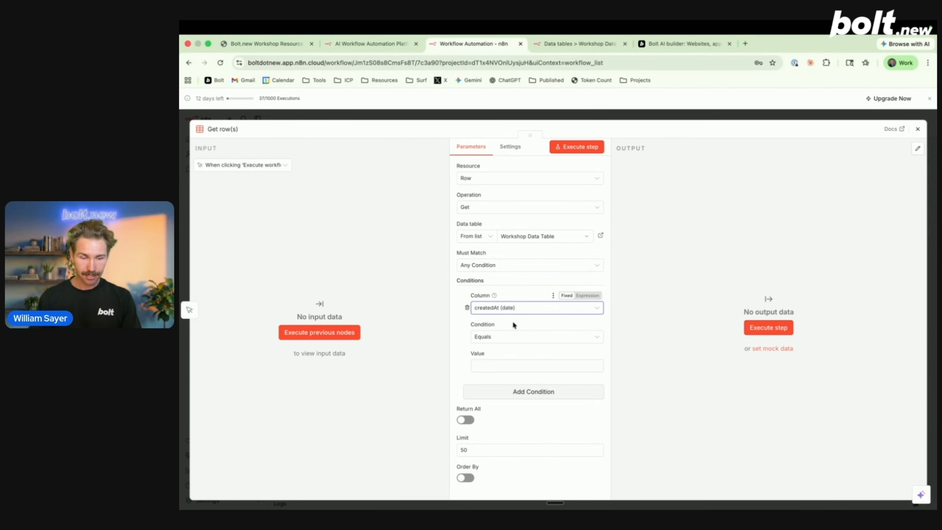
left_click(534, 365)
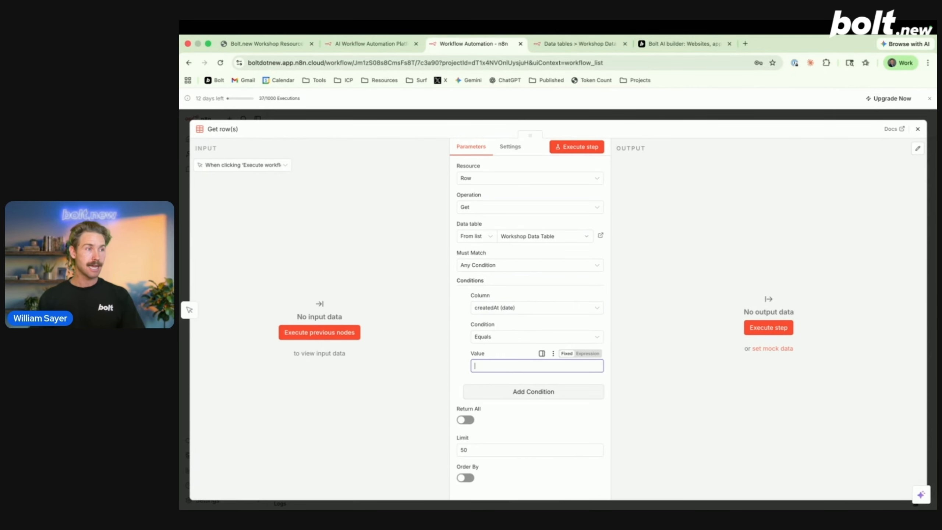
Set the createdAt condition to Greater Than or Equal with the value expression {{ $now.minus({ minutes: 10 }).toISO() }}
key("super+Tab")
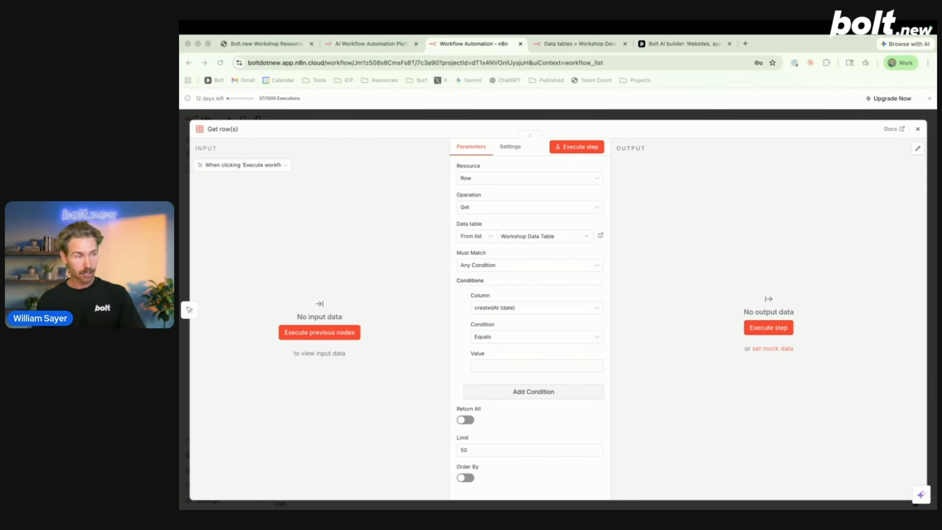
left_click(494, 367)
type("{{ $now.minus({ minutes: 10 }).toISO() }}")
left_click(512, 349)
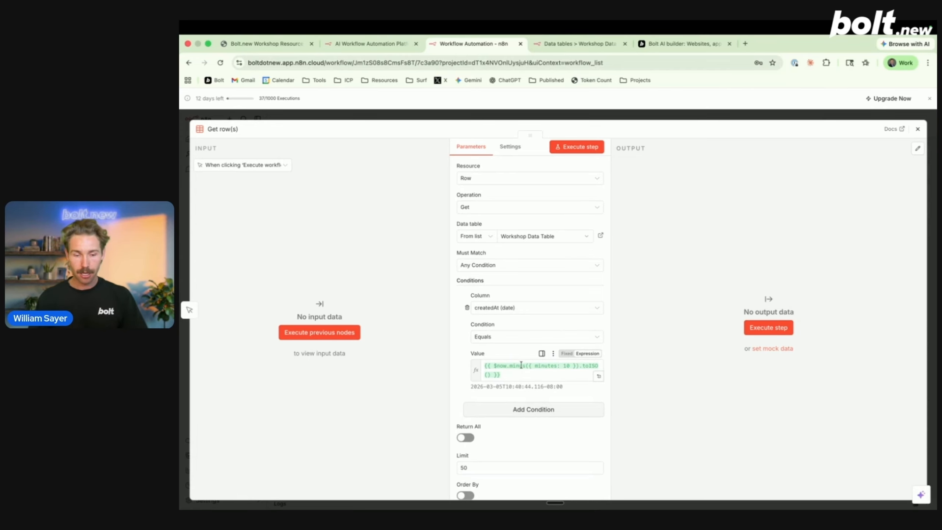
left_click(506, 337)
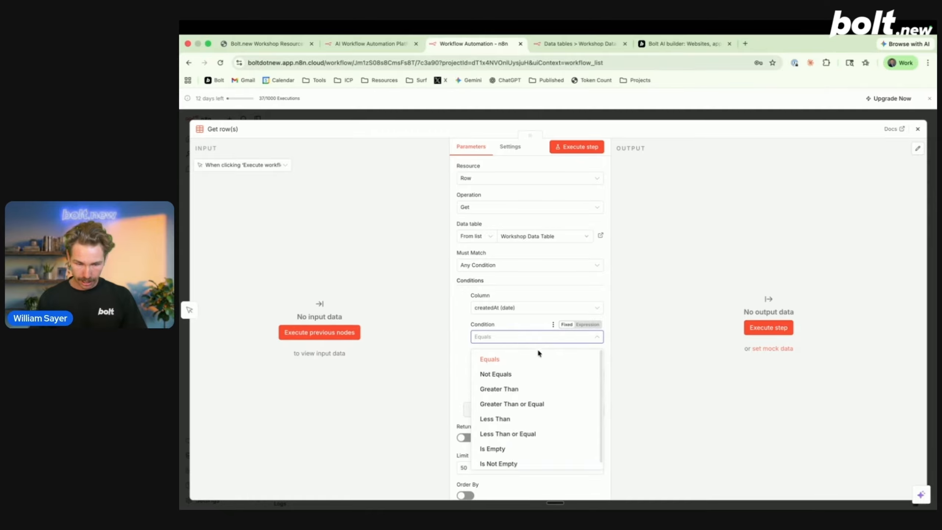
left_click(527, 403)
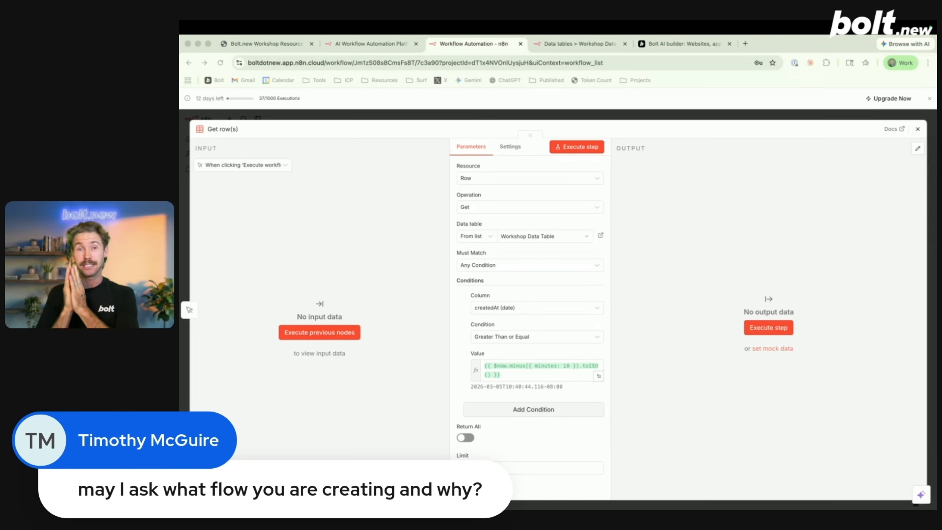
Enable Return All for the Get row(s) node and execute the step
left_click(527, 376)
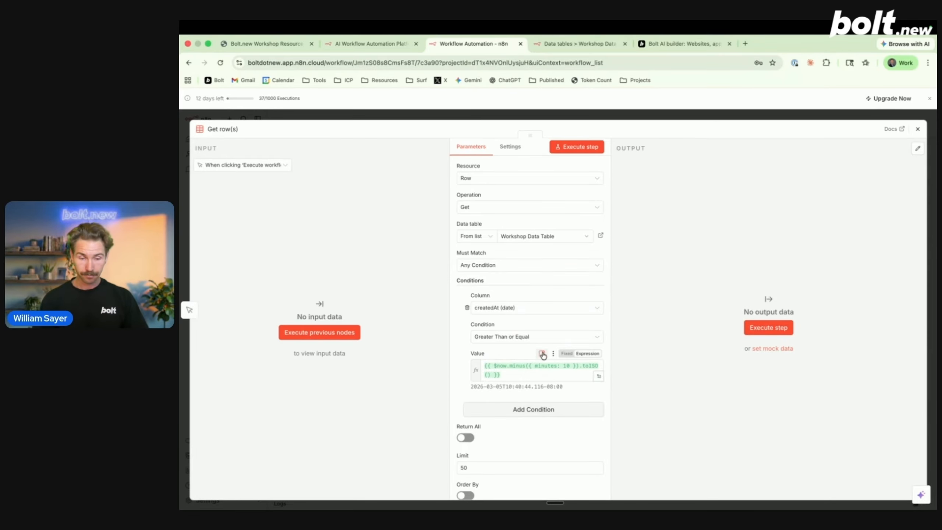
scroll(536, 353, "down", 2)
left_click(465, 398)
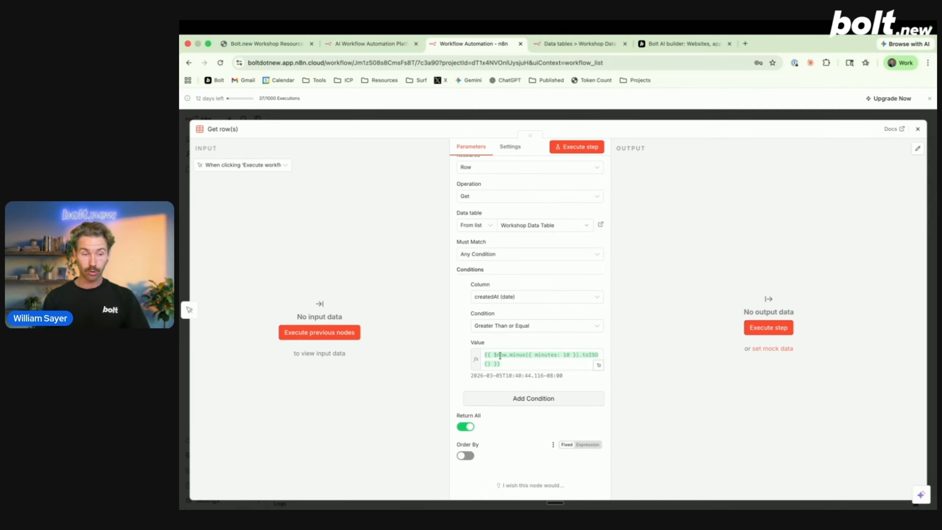
left_click(584, 148)
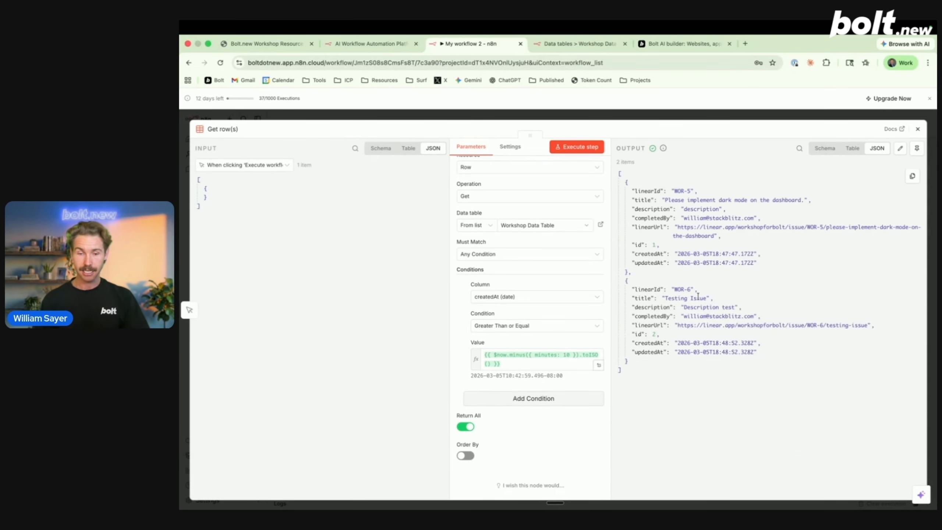
Change the time window in the createdAt expression to 5 minutes and execute the Get row(s) step again
left_click(568, 356)
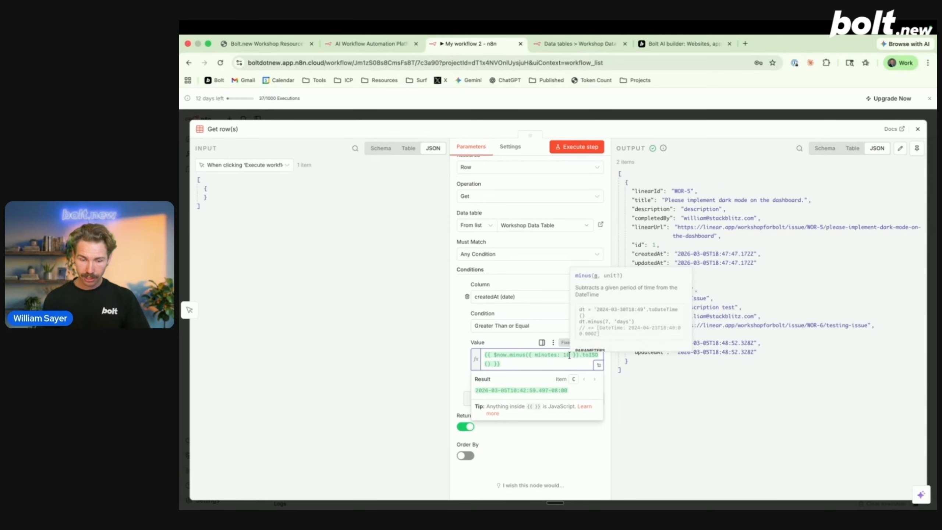
key("BackSpace")
type("5")
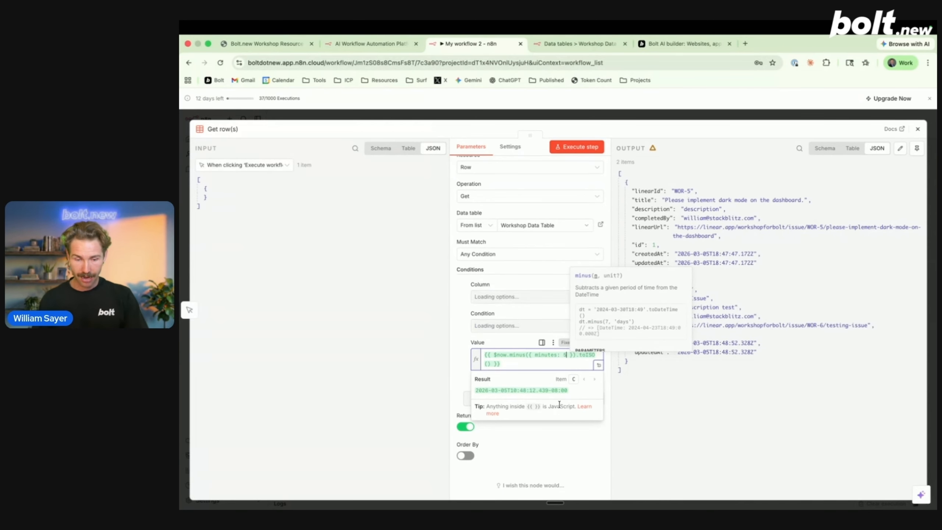
left_click(569, 147)
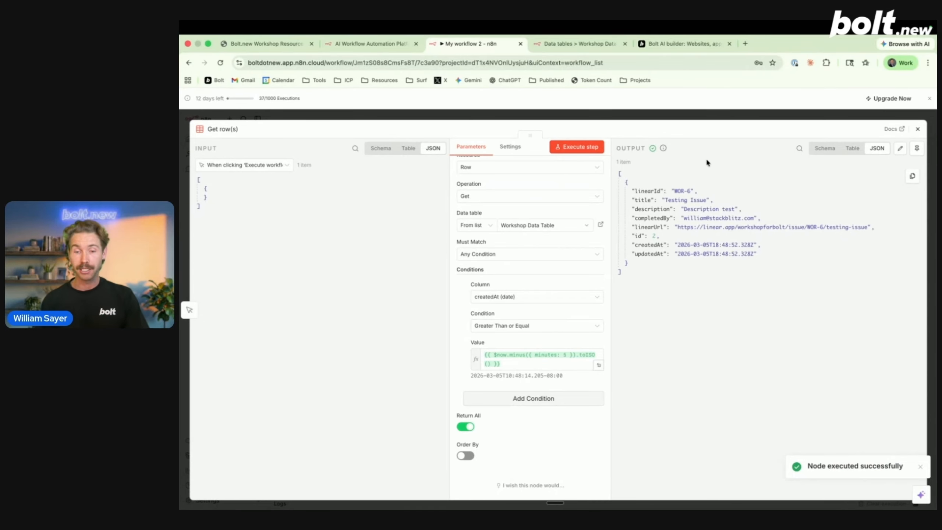
Set the createdAt expression's window to 100000 minutes, switch Order By to the expression {{ false }} and rerun the node
left_click(565, 356)
key("BackSpace")
type("100000")
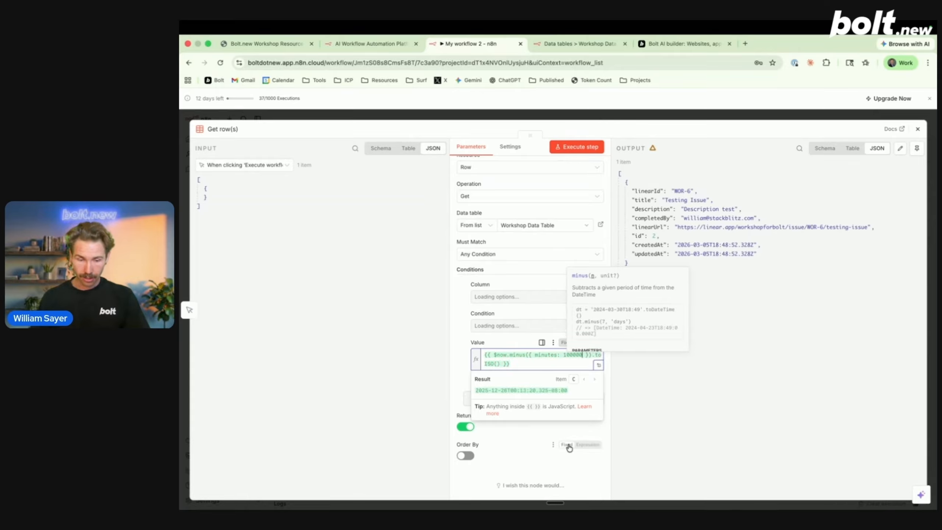
left_click(587, 444)
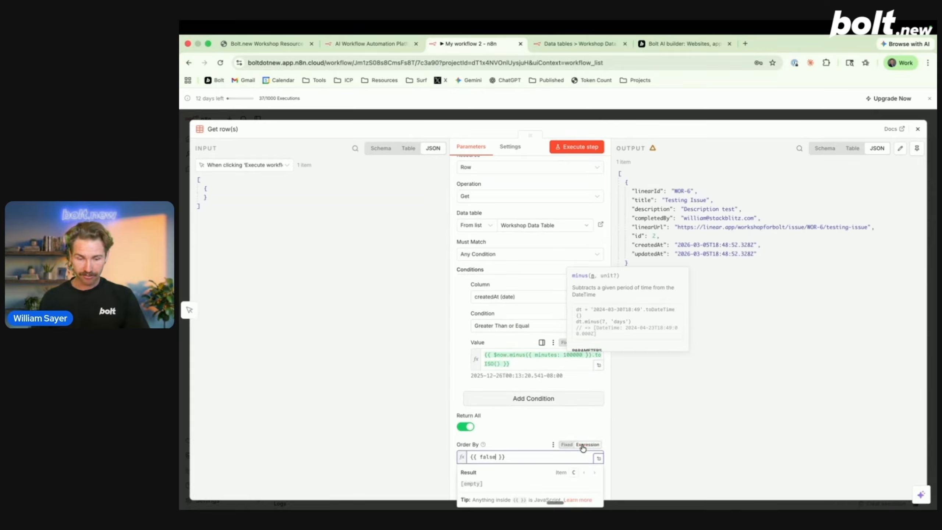
left_click(577, 146)
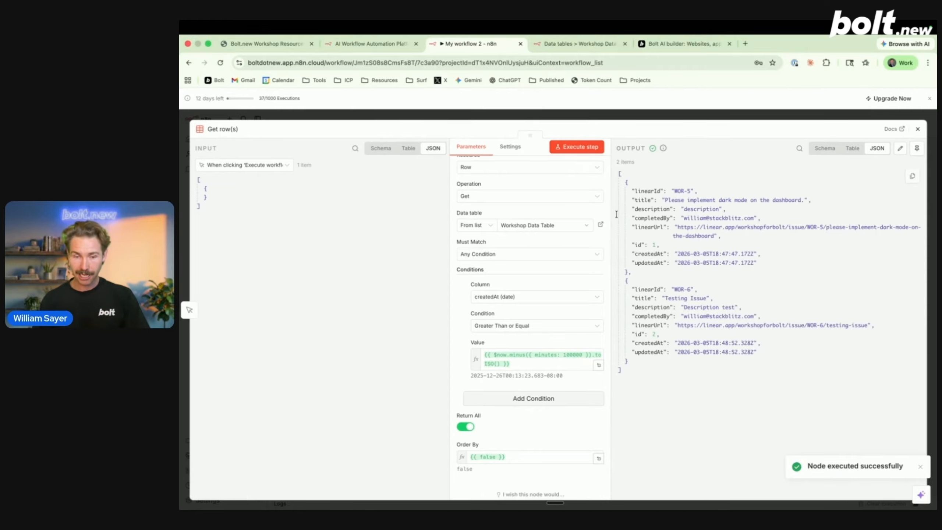
Set the createdAt expression's window back to 10 minutes, execute the Get row(s) step and return to the canvas
left_click(582, 355)
key("BackSpace")
key("BackSpace")
key("BackSpace")
key("BackSpace")
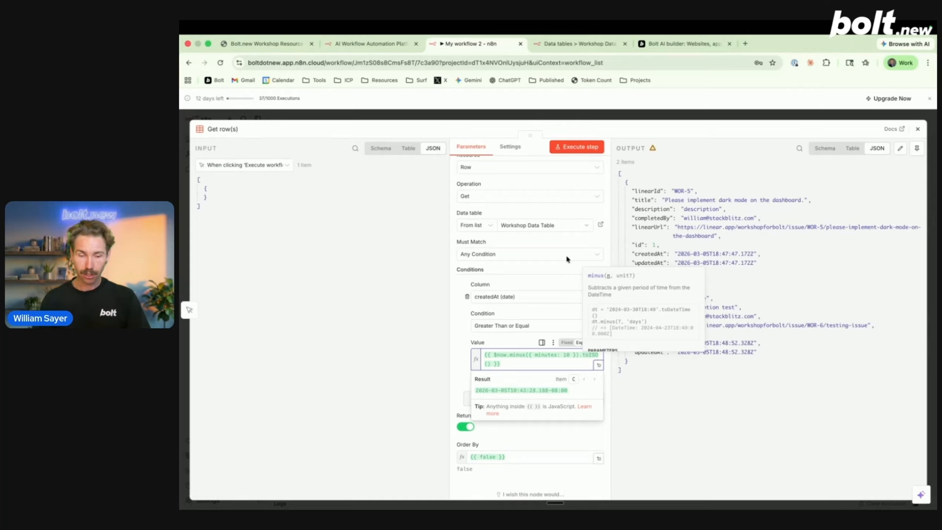
left_click(578, 149)
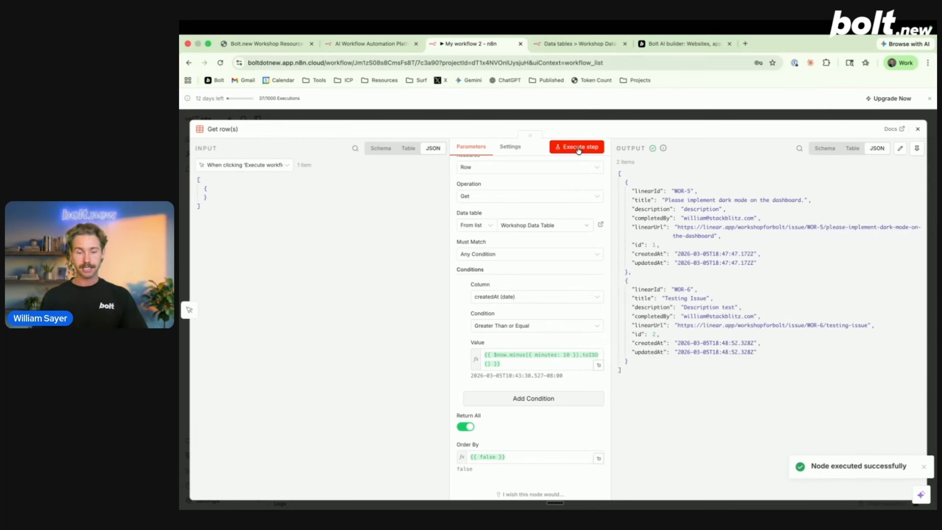
left_click(772, 115)
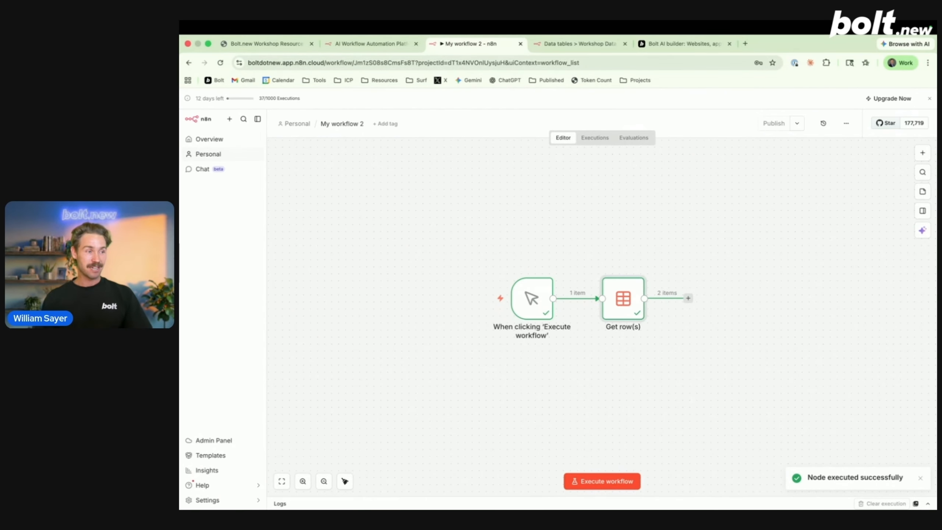
Add an AI Agent node after the Get row(s) node and return to the canvas
left_click(708, 125)
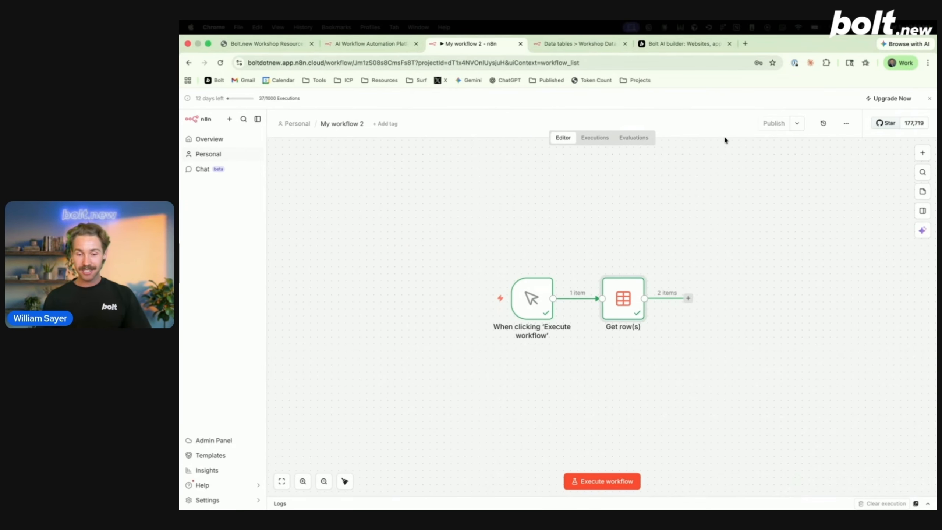
scroll(741, 151, "right", 3)
scroll(743, 156, "right", 2)
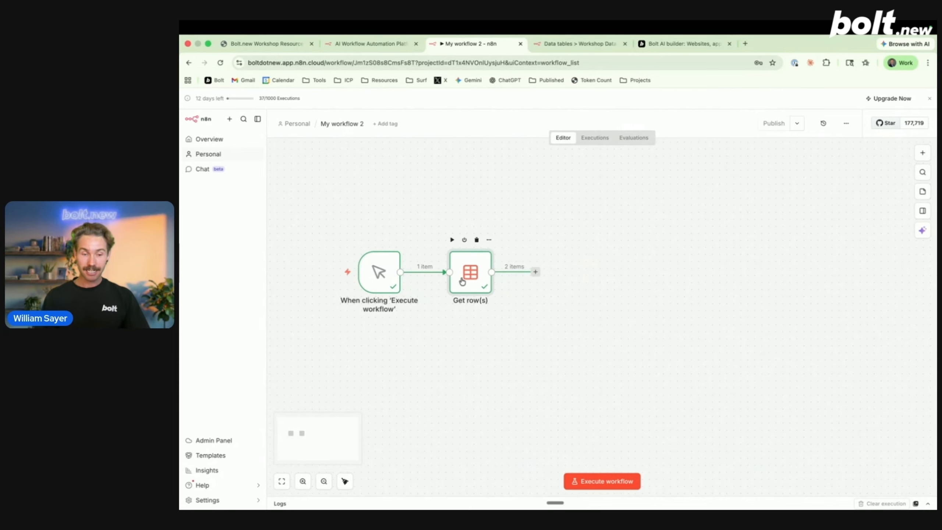
left_click(535, 271)
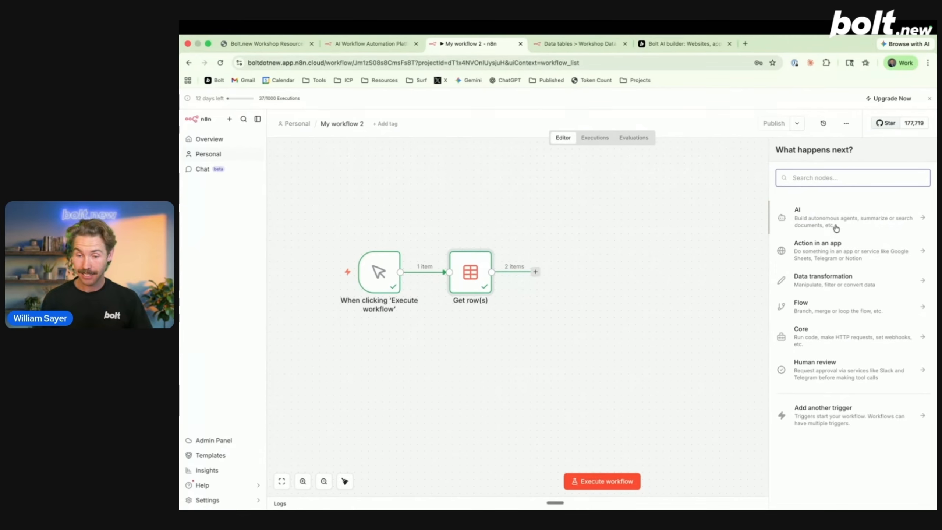
left_click(824, 219)
left_click(811, 278)
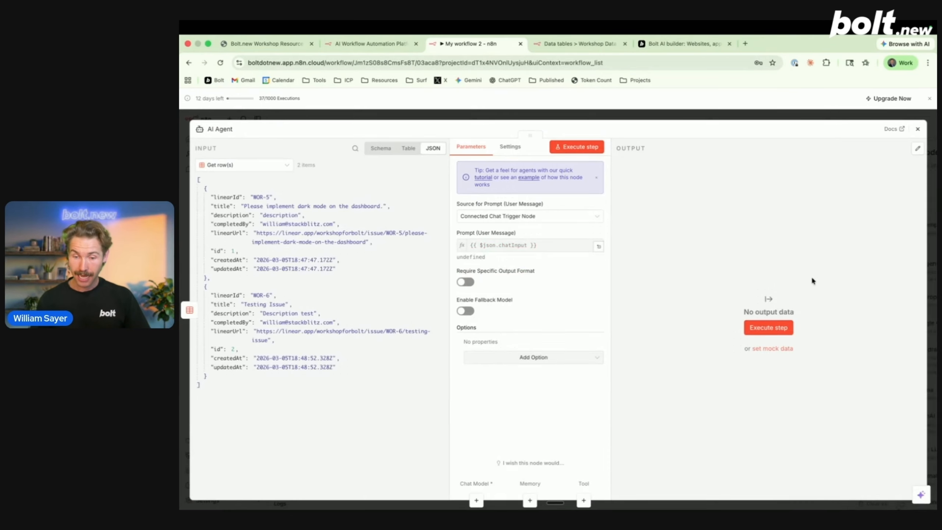
key("Escape")
left_click(919, 152)
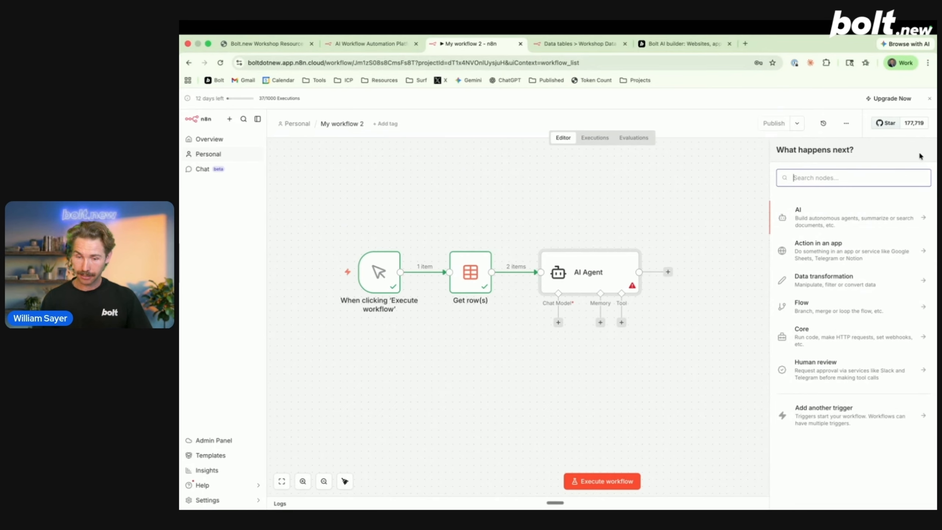
left_click(630, 225)
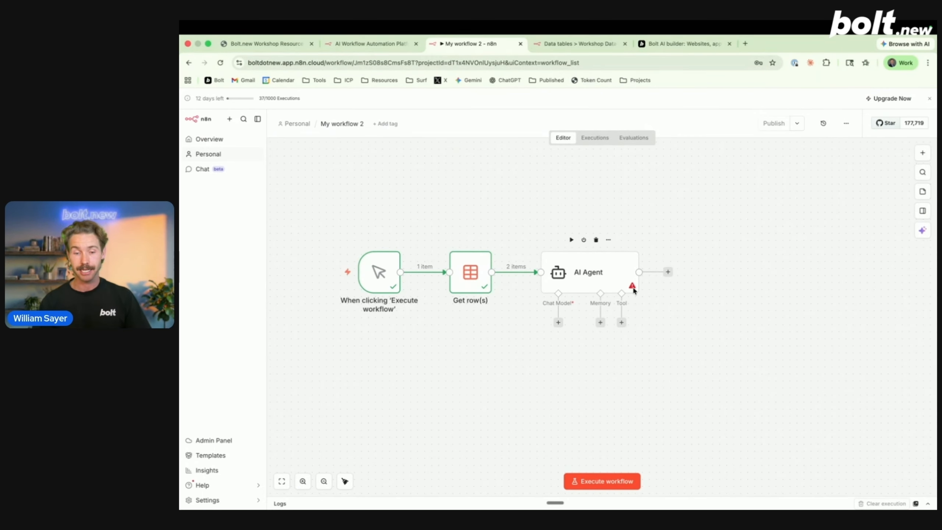
Attach an OpenAI Chat Model to the AI Agent's chat model input and move its node closer to the agent
left_click(558, 323)
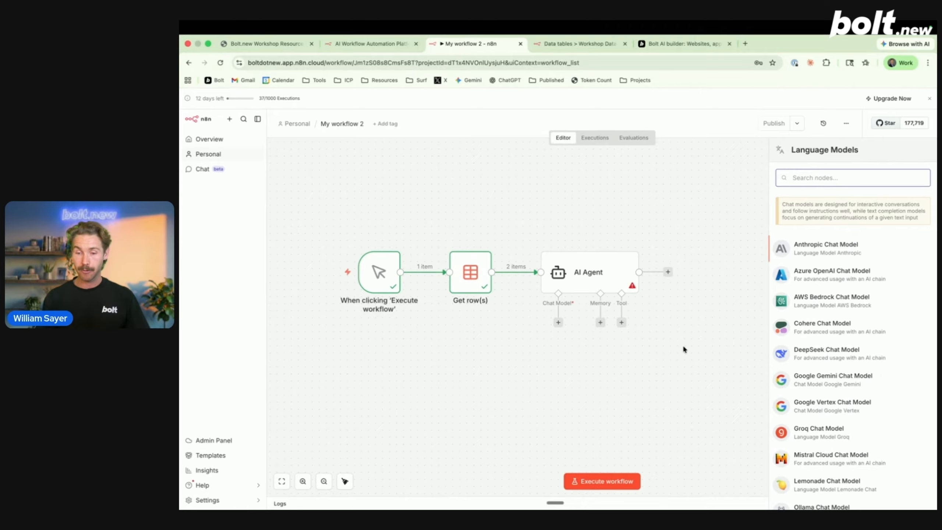
left_click(559, 324)
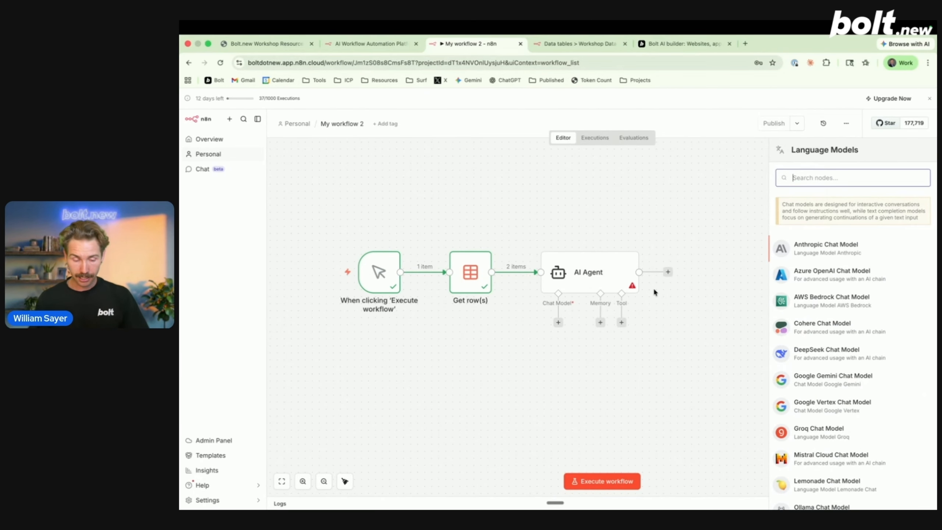
type("open")
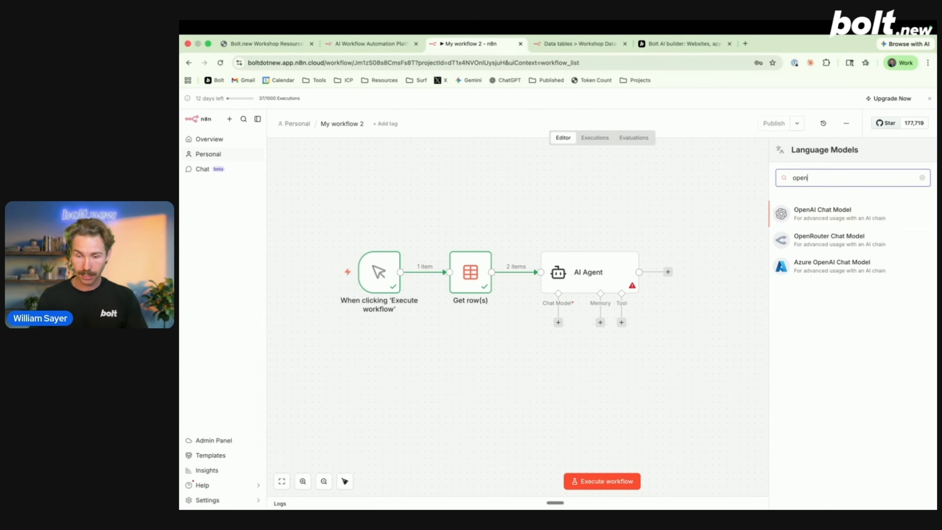
left_click(807, 207)
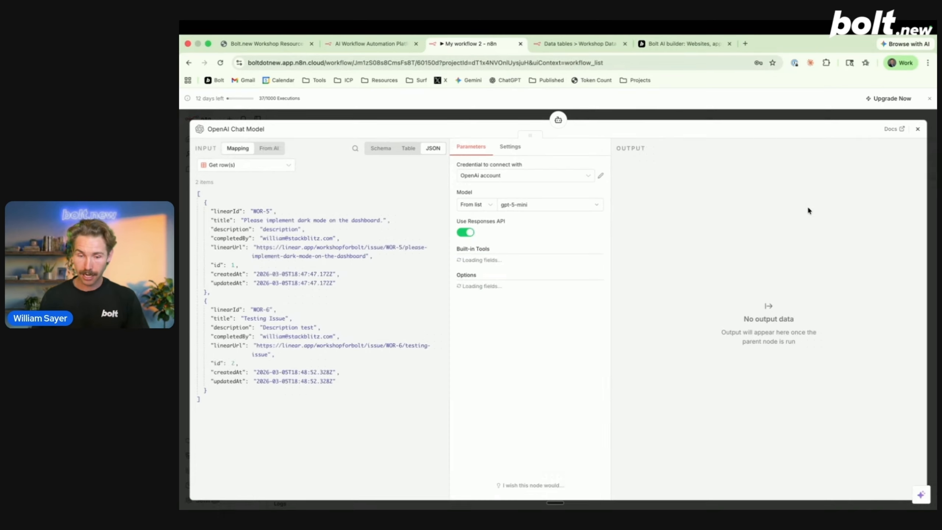
left_click(513, 204)
left_click(518, 191)
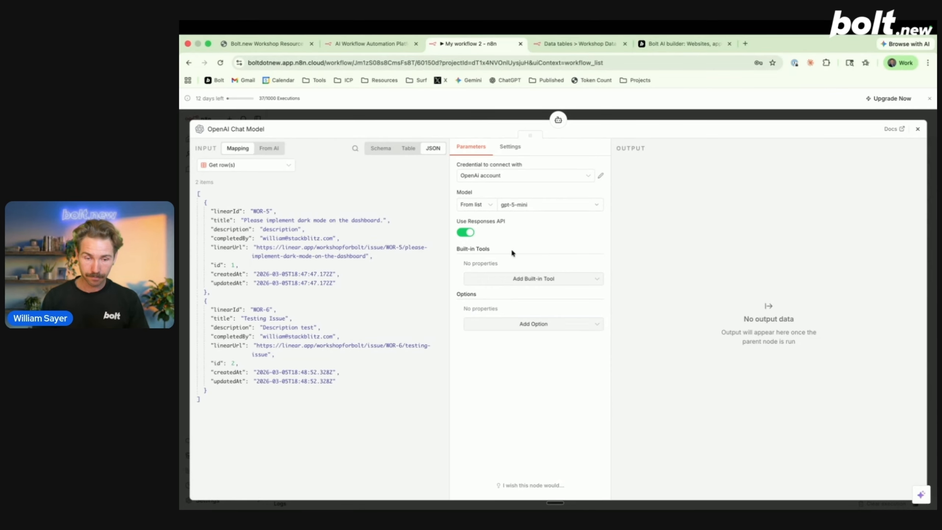
left_click(558, 120)
left_click(606, 115)
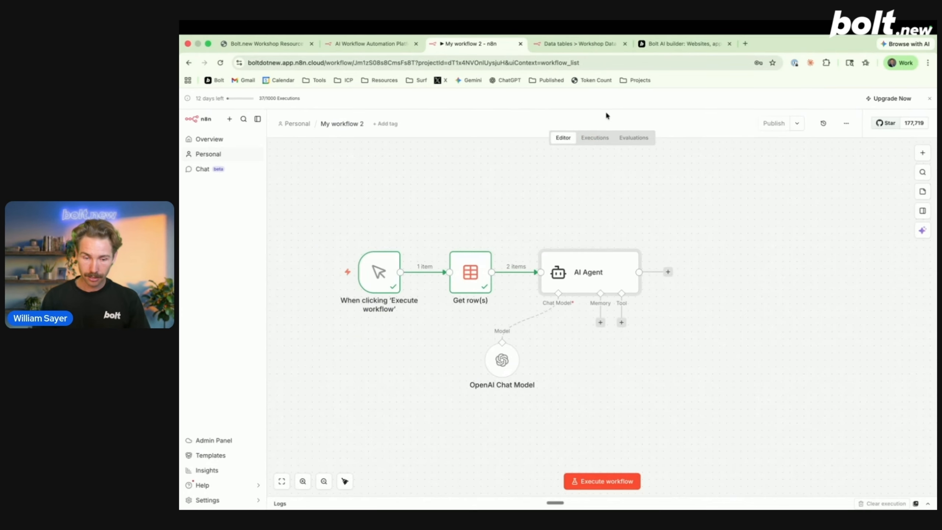
mouse_move(498, 367)
left_mouse_down()
mouse_move(517, 371)
mouse_move(512, 360)
left_mouse_up()
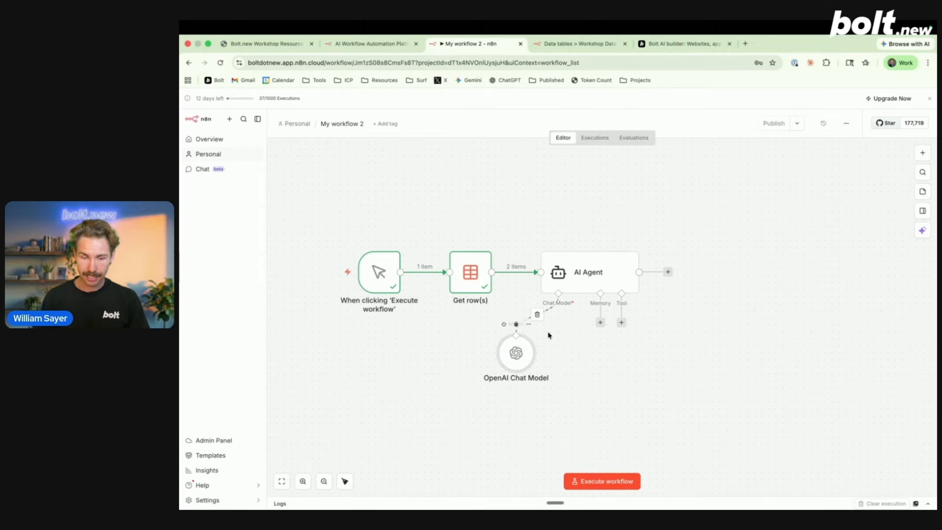
Open the AI Agent node and set its Source for Prompt (User Message) to Define below
left_click(605, 273)
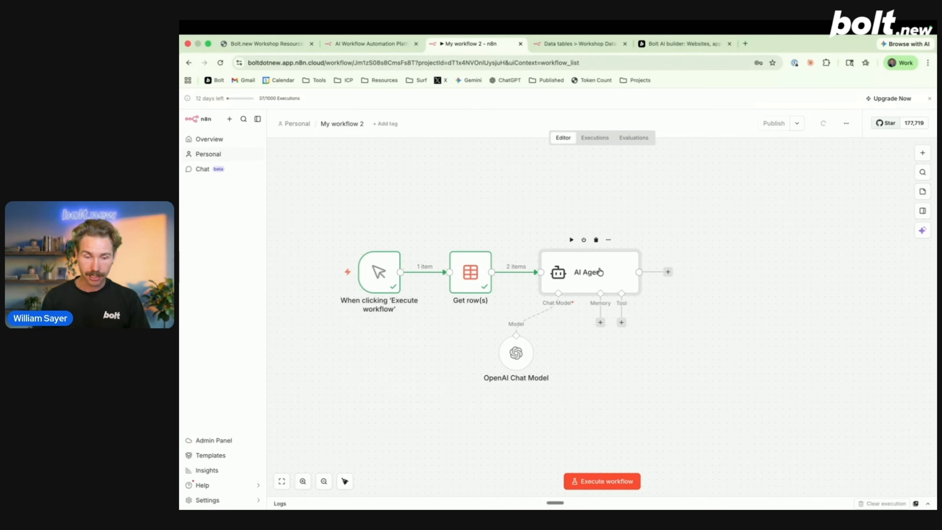
double_click(604, 272)
left_click(517, 218)
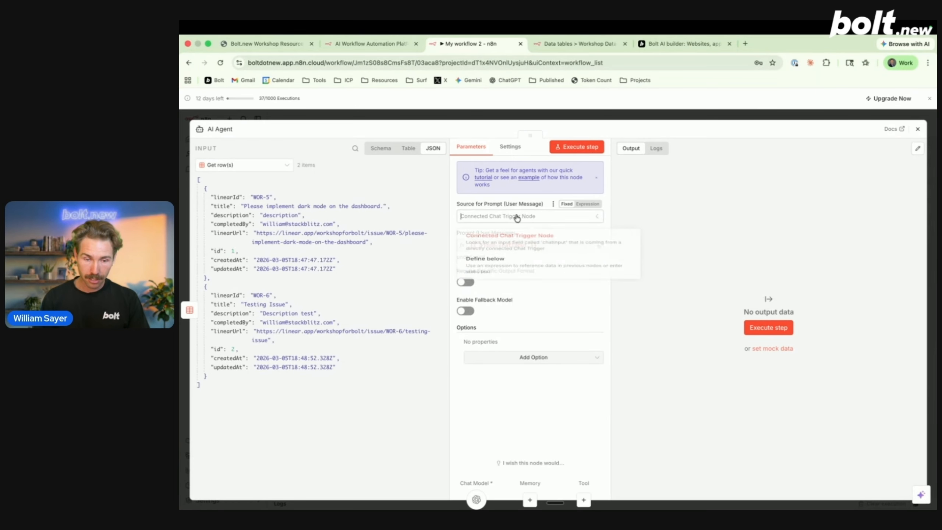
left_click(497, 264)
left_click(477, 258)
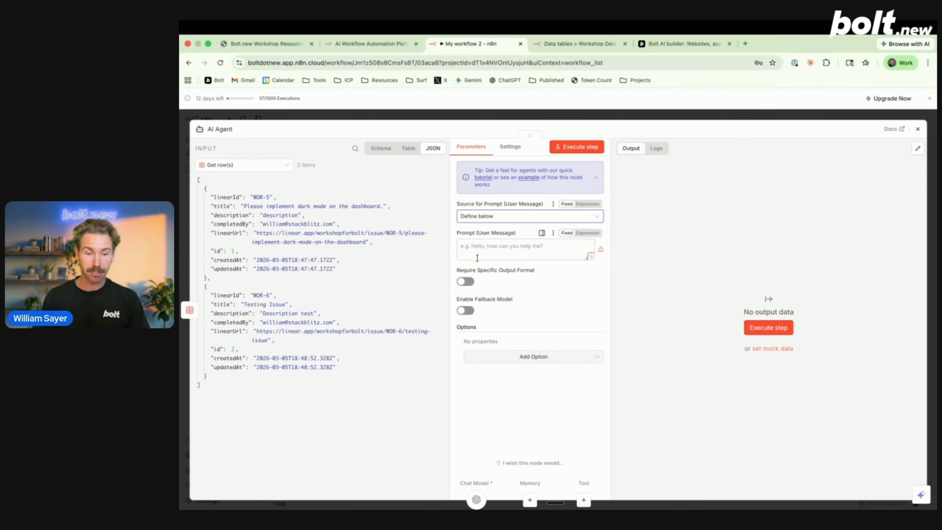
Switch to the Connecting Agentic Workflows page in Notion and examine the Agent prompt's raw data expression and output rules
key("super+Tab")
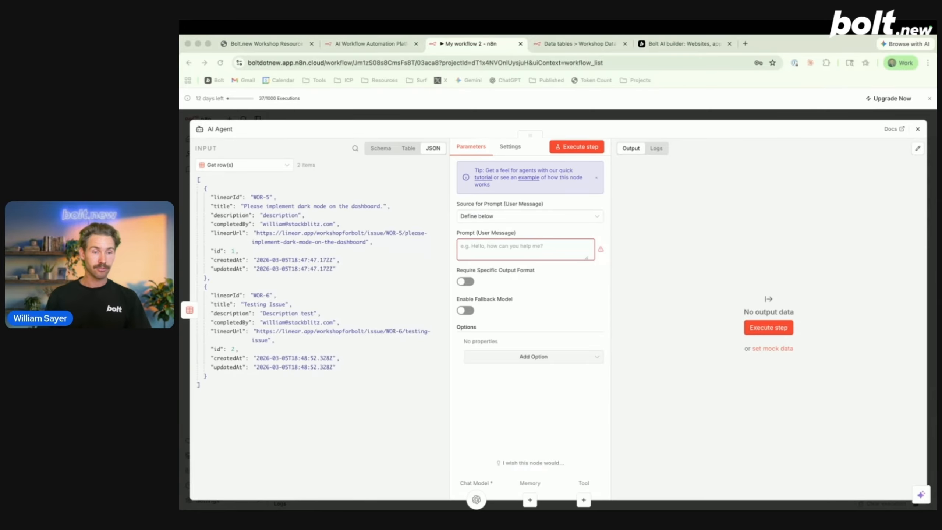
left_click(527, 246)
key("ctrl+Left")
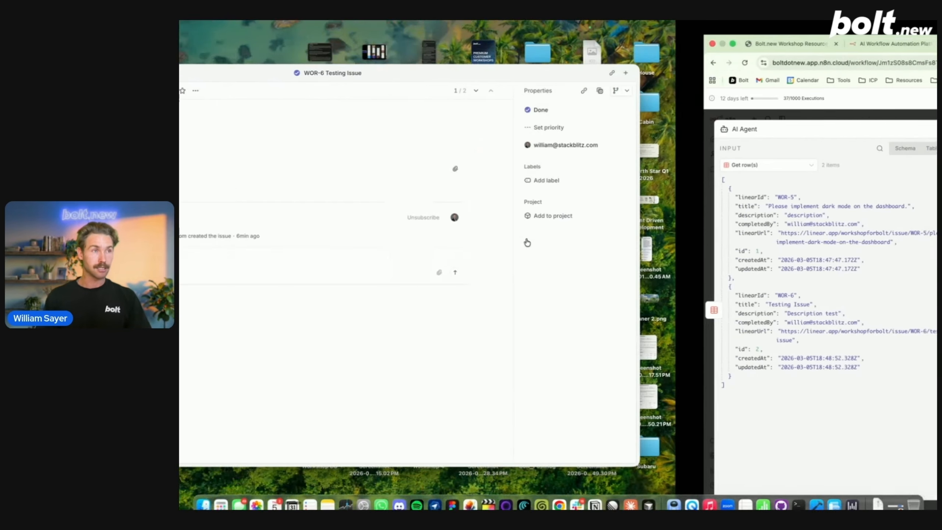
left_click_drag(665, 22, 725, 63)
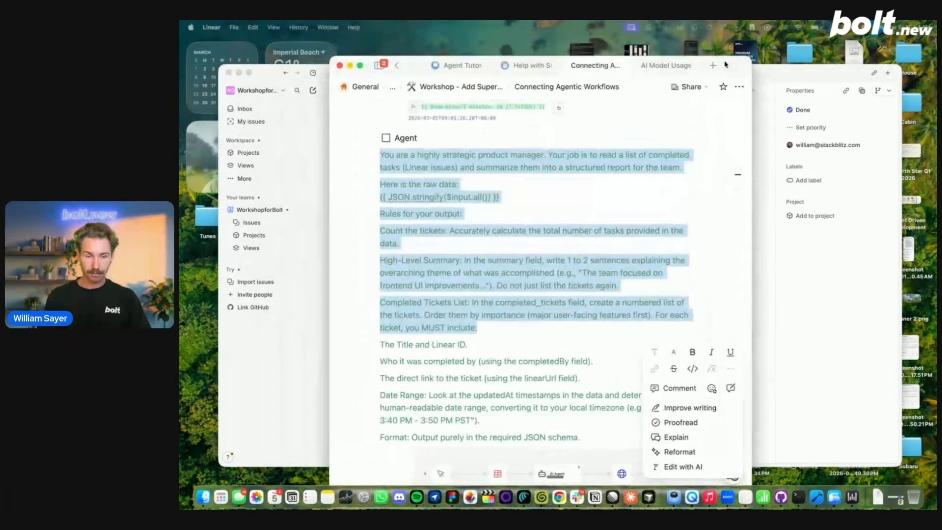
left_click(624, 183)
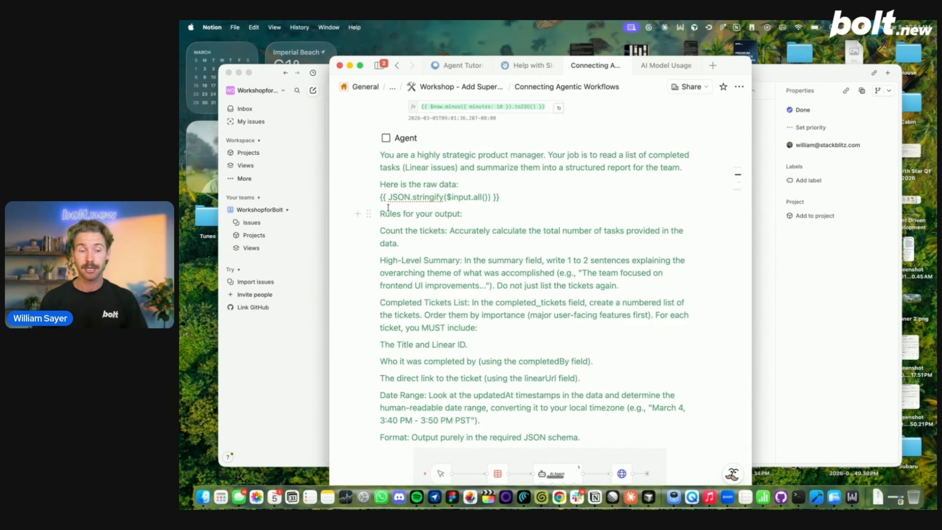
left_click_drag(380, 197, 506, 198)
left_click(507, 198)
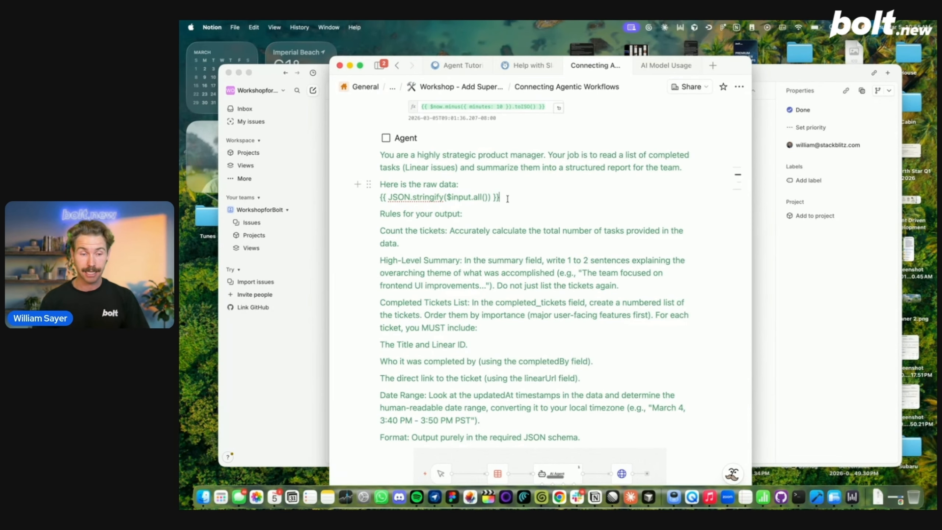
scroll(418, 197, "down", 2)
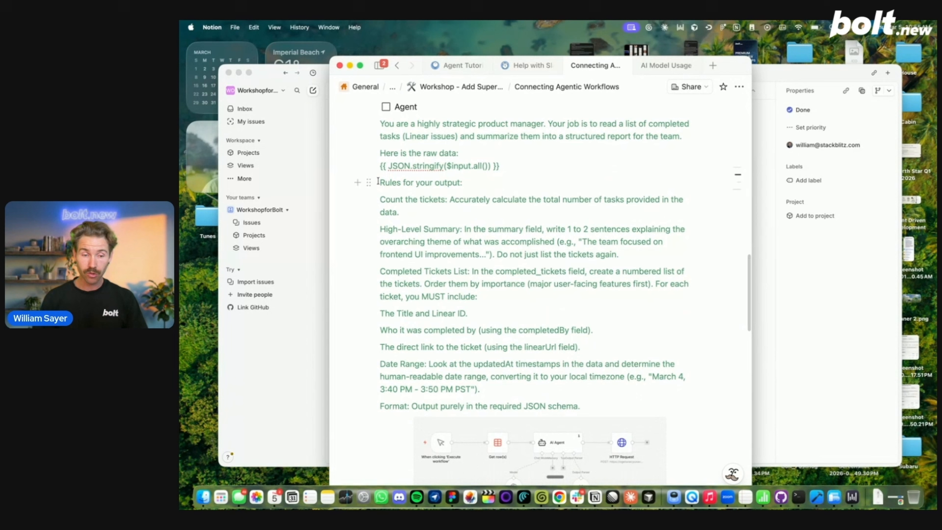
left_click(418, 212)
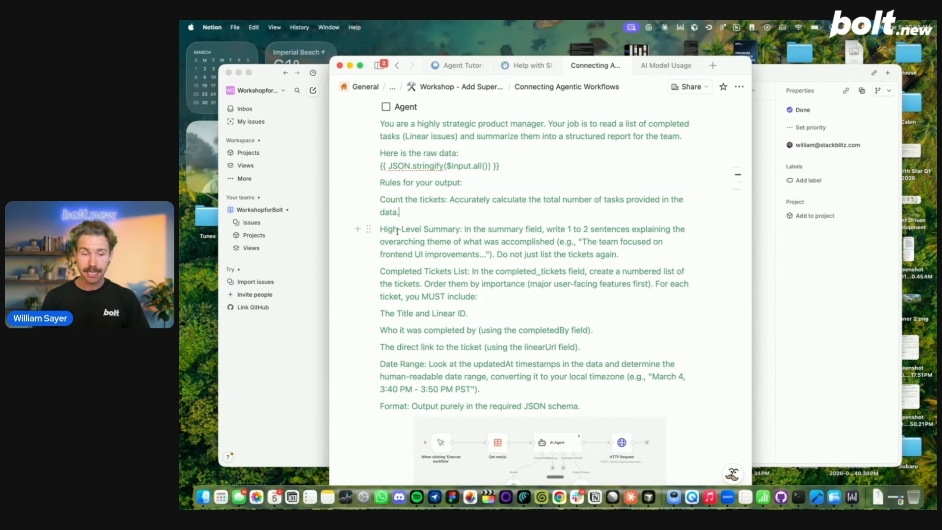
scroll(482, 258, "down", 3)
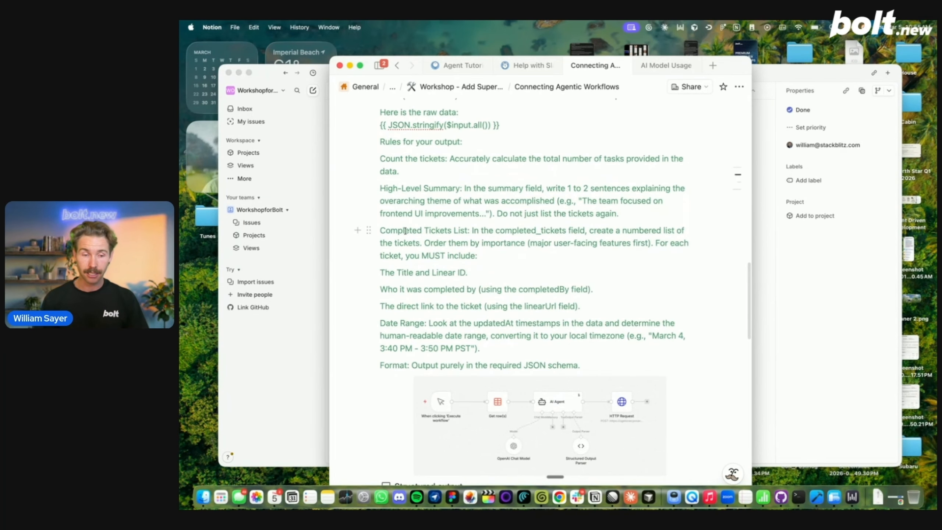
left_click_drag(386, 230, 478, 231)
left_click(475, 270)
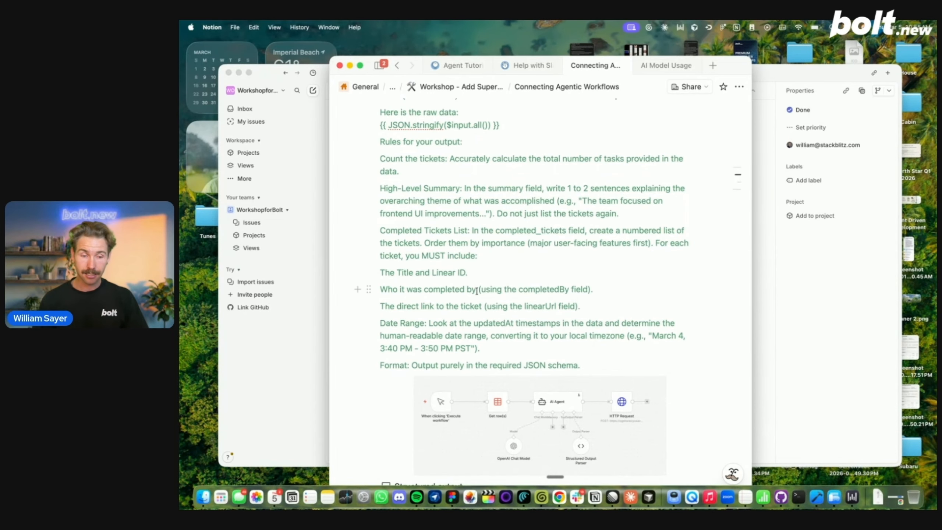
scroll(477, 289, "down", 2)
scroll(477, 291, "up", 2)
scroll(477, 290, "up", 4)
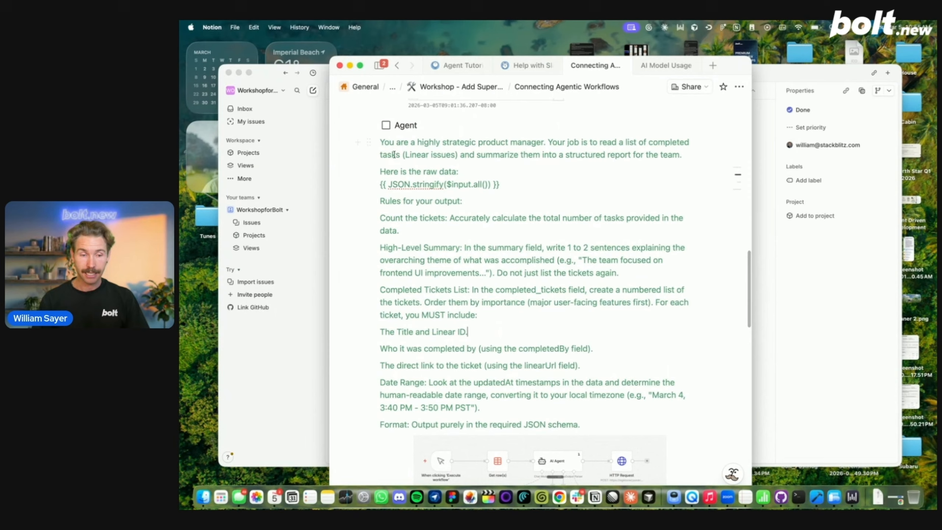
Copy the whole Agent prompt from Notion, from "You are a highly strategic product manager" to the Format line, into the AI Agent's Prompt (User Message)
left_click_drag(380, 142, 584, 419)
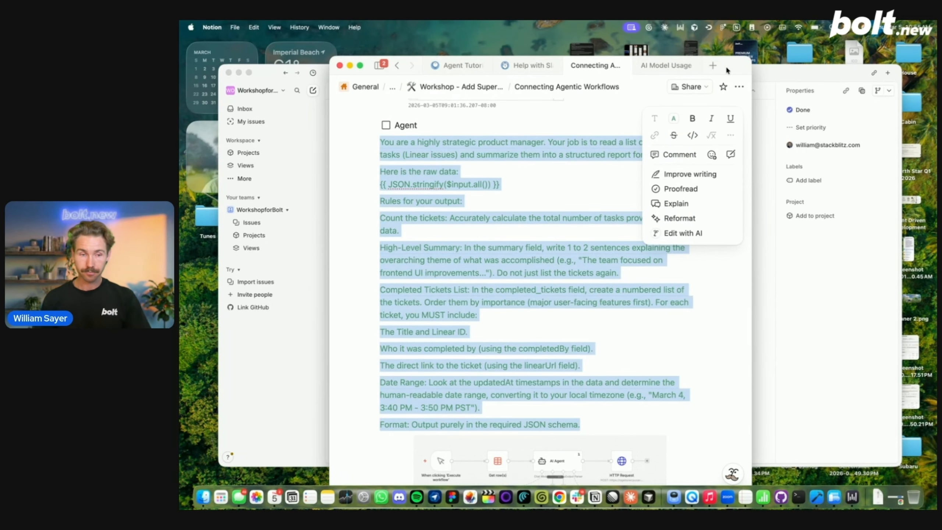
left_click_drag(726, 70, 665, 20)
key("ctrl+Right")
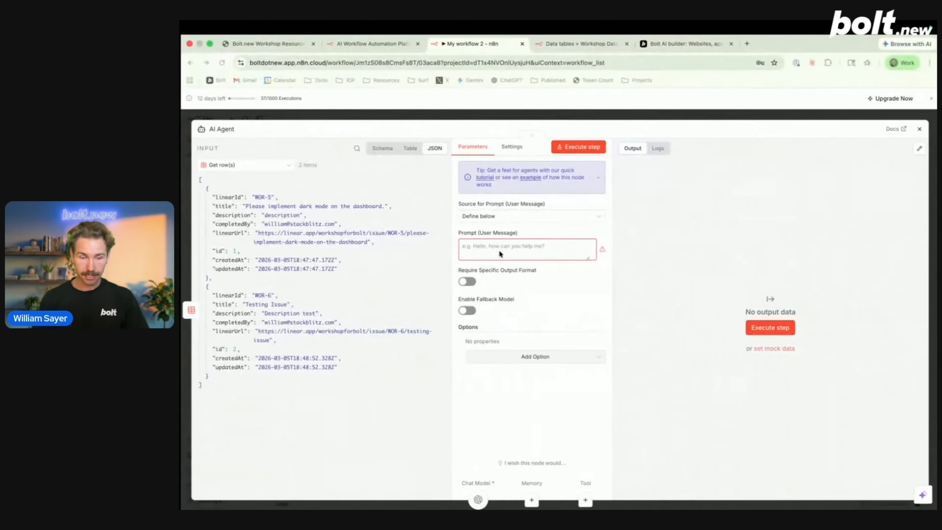
left_click(500, 251)
type("You are a highly strategic product manager. Your job is to read a list of completed tasks (Linear issues) and summarize them into a structured report for the team.  Here is the raw data: {{ JSON.stringify($input.all()) }}")
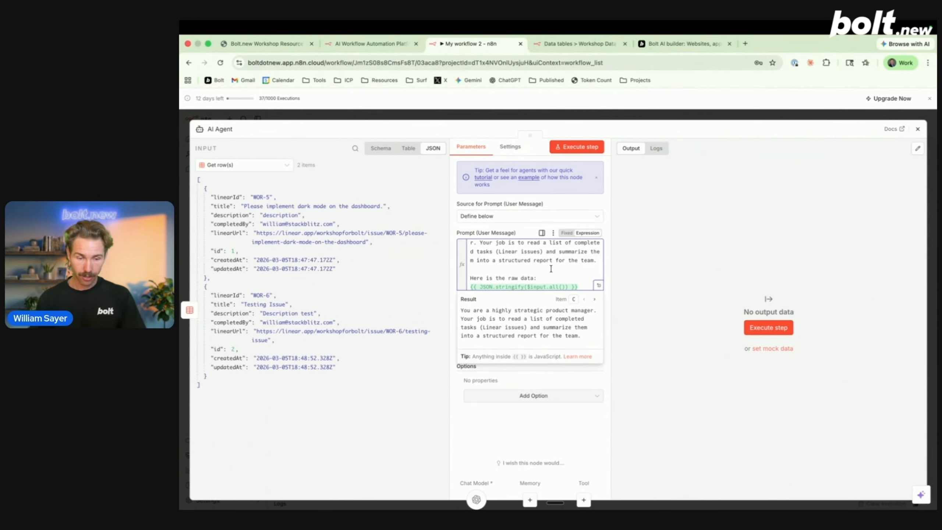
left_click(676, 294)
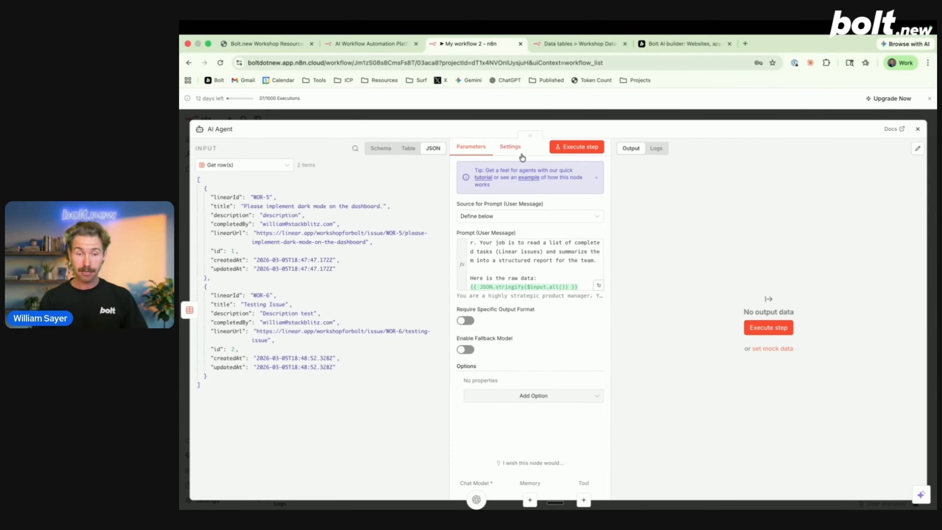
Execute the AI Agent step, inspect the running nodes on the canvas and reopen the AI Agent node
left_click(573, 149)
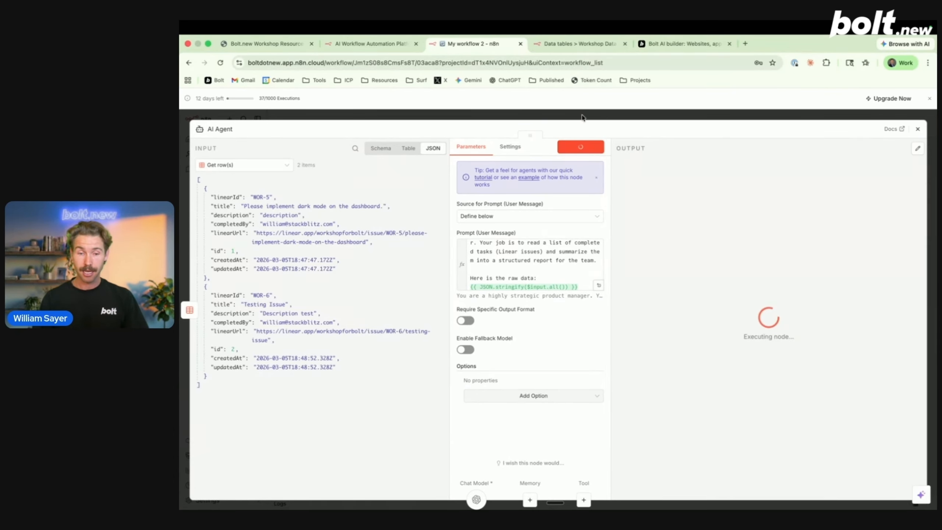
left_click(581, 114)
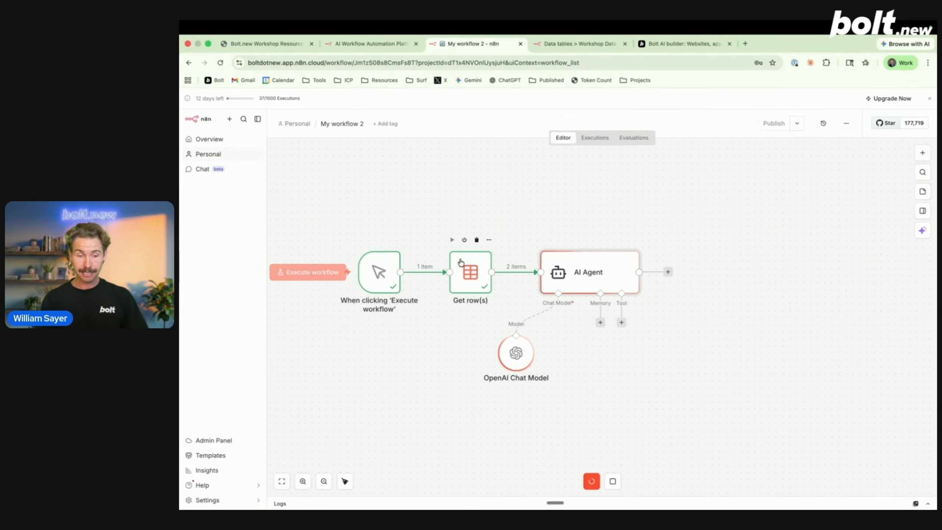
mouse_move(523, 273)
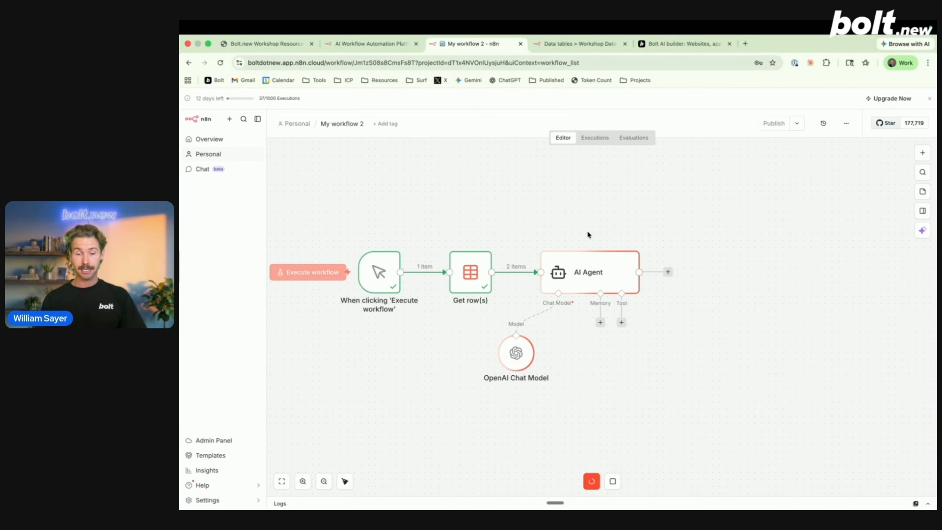
mouse_move(608, 267)
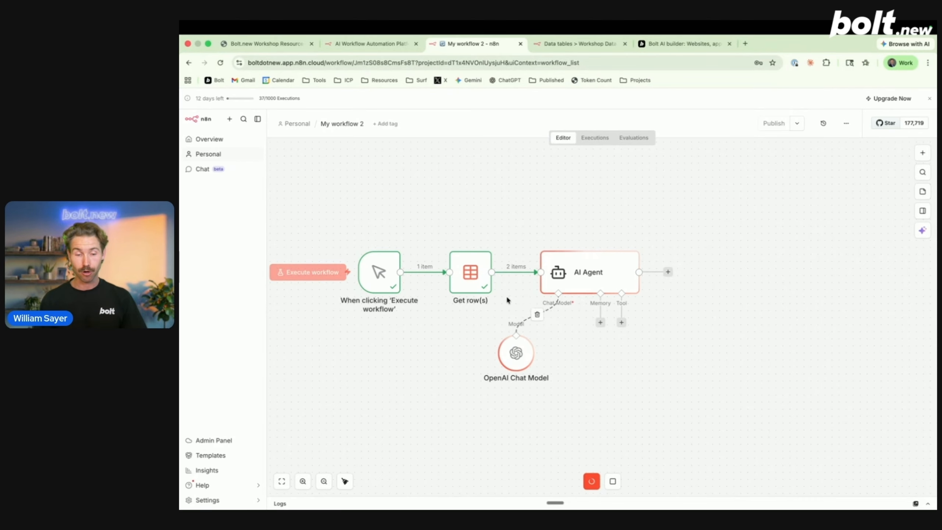
scroll(522, 349, "up", 5)
scroll(482, 353, "down", 3)
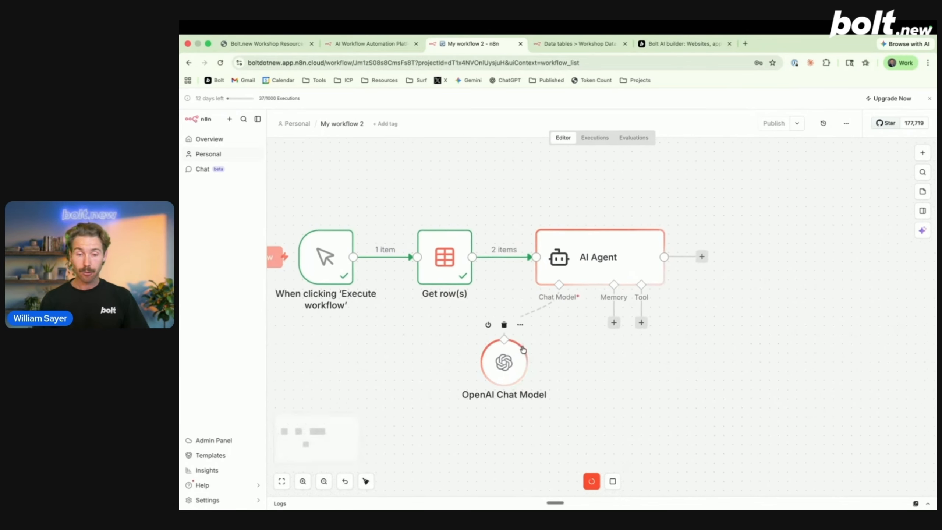
double_click(607, 246)
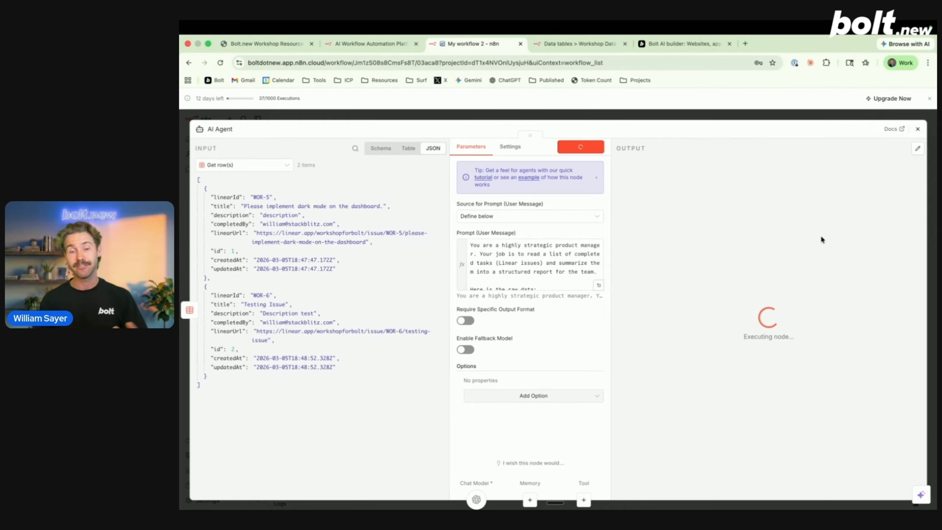
Switch to bolt.new and enter a prompt for a team notice board site with vertically stacked notice cards and a database expecting the JSON data
left_click(686, 44)
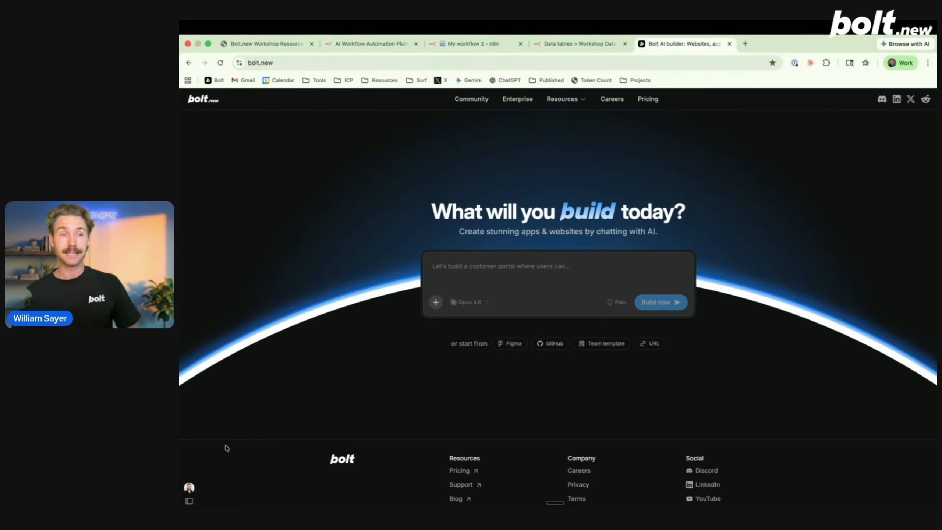
mouse_move(182, 455)
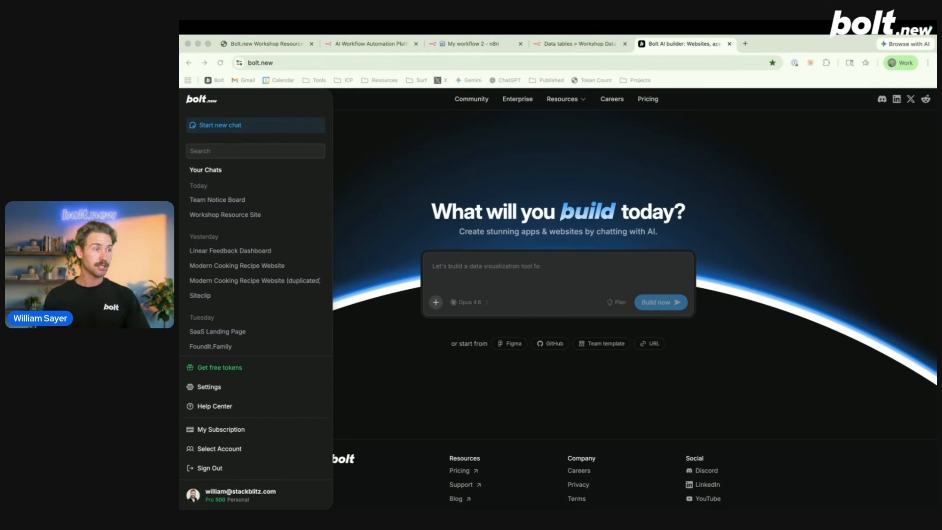
left_click(444, 310)
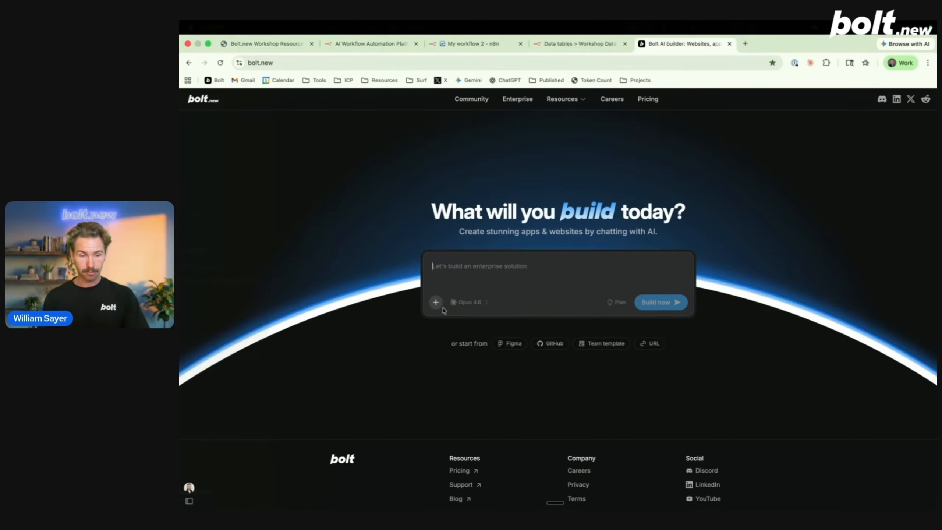
type("Build a site which acts as a notice board for other members in my team. I would like notice cards stacked vertically on top of each other. Below is example data of the JSON input it will receive via API endpoint (do not build API endpoint just yet) but please set up a database which expects this data.")
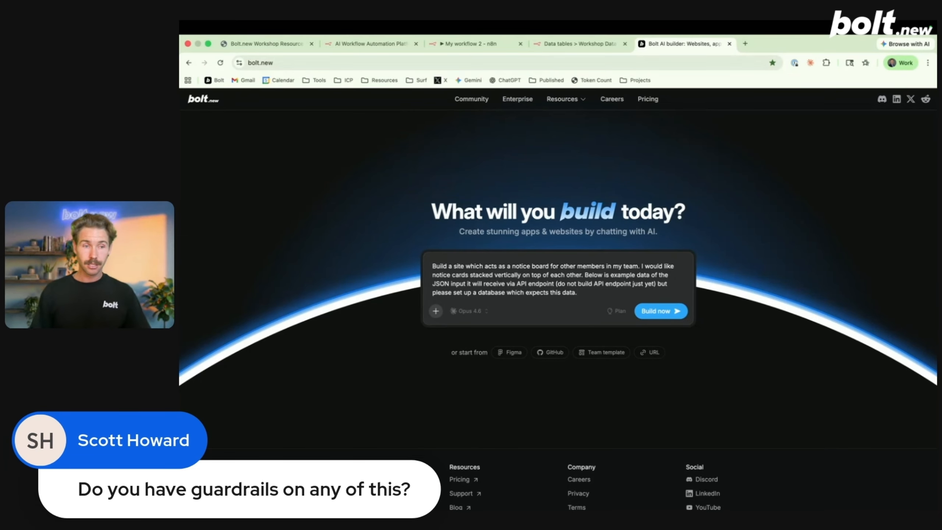
mouse_move(209, 144)
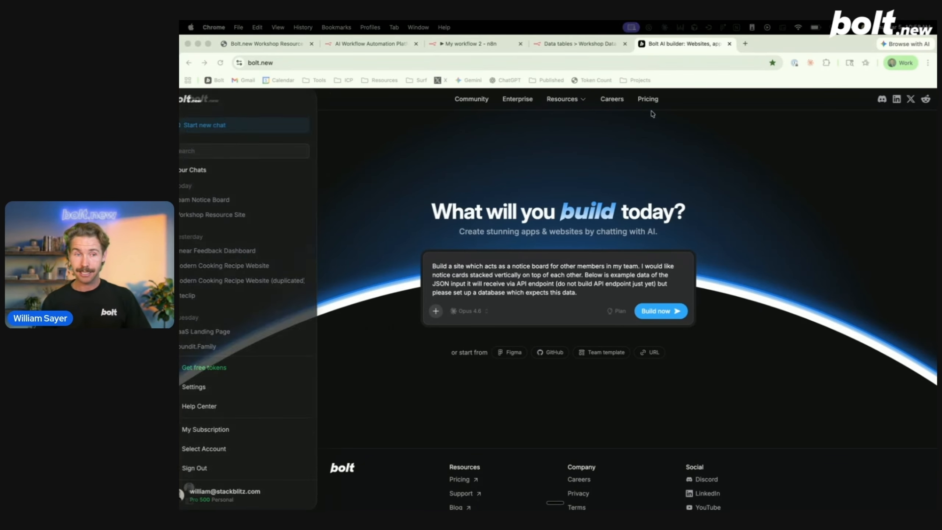
left_click(608, 169)
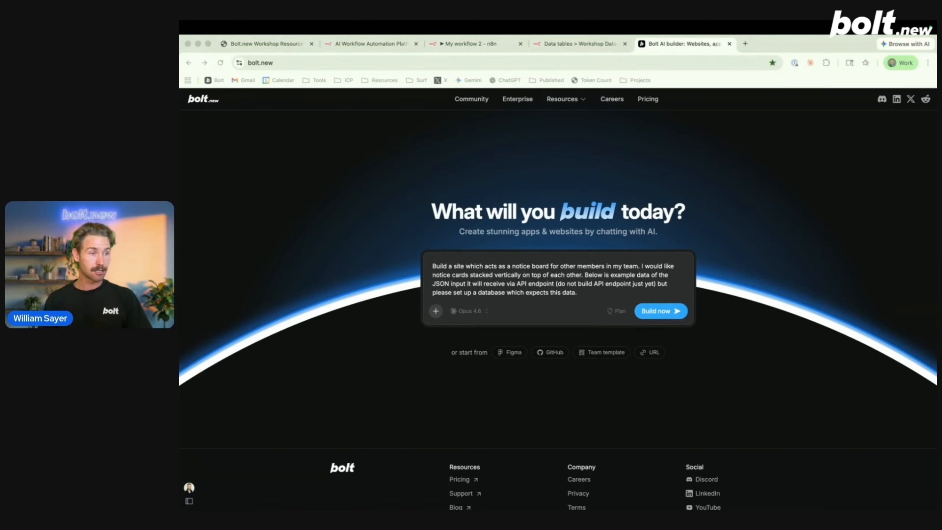
key("super+Tab")
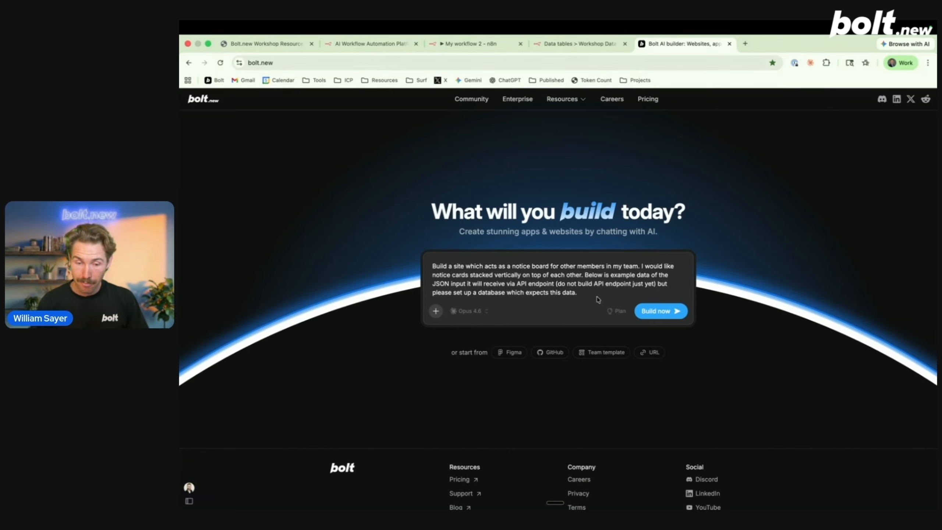
mouse_move(180, 83)
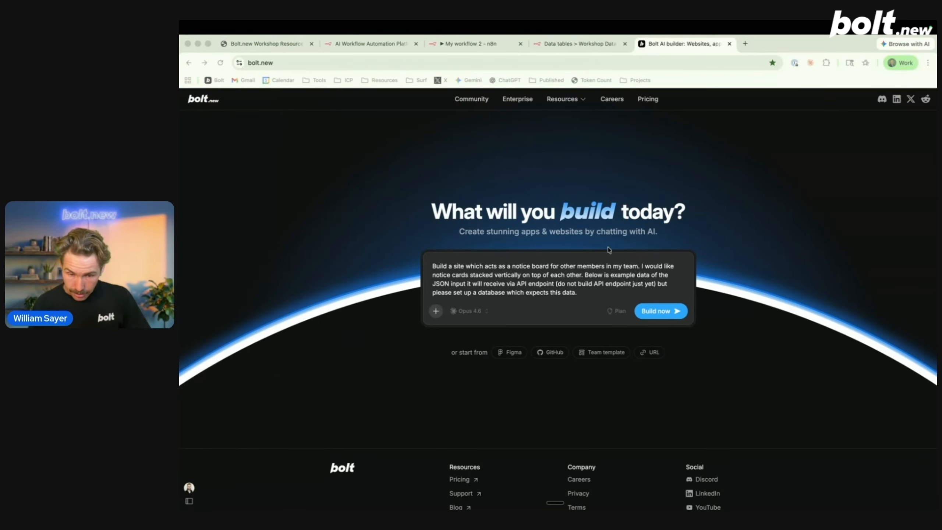
Check the Workshop Data Table columns and the AI Agent's JSON output in n8n, and return to the Bolt prompt
left_click(573, 44)
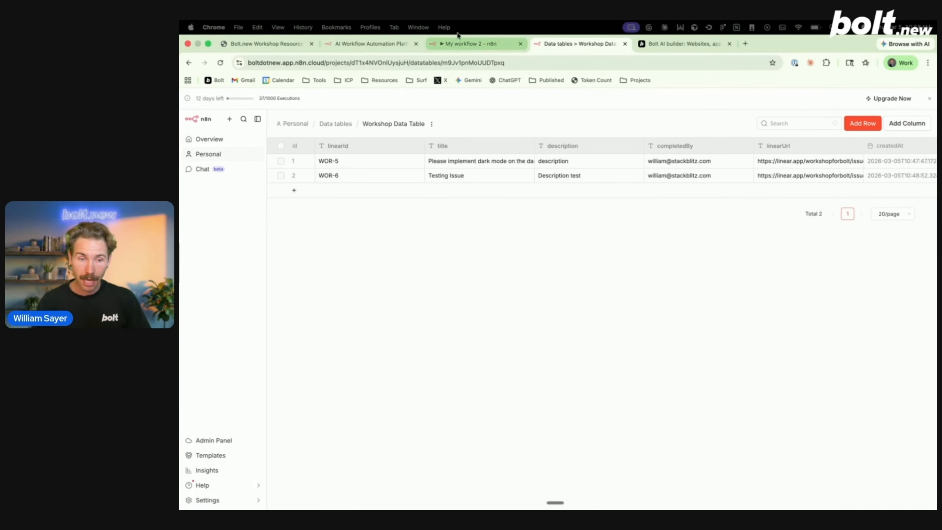
left_click(468, 43)
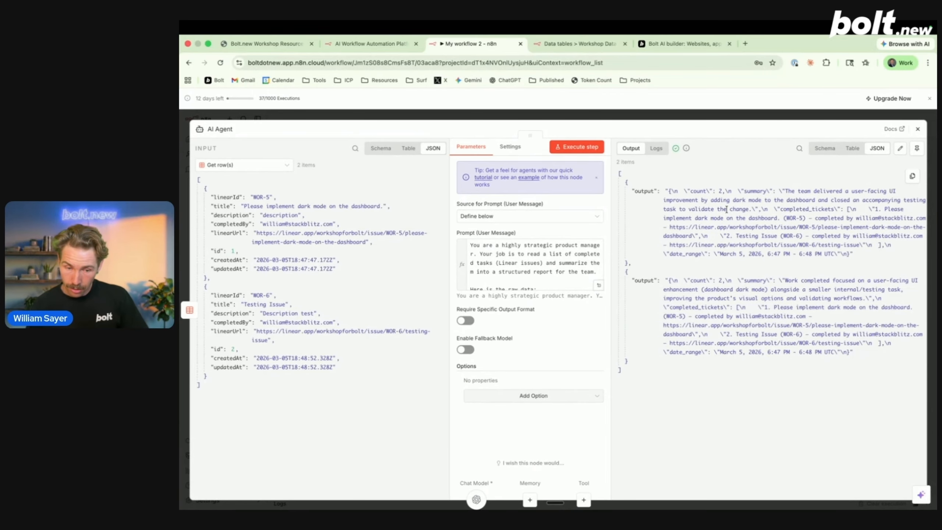
left_click(684, 43)
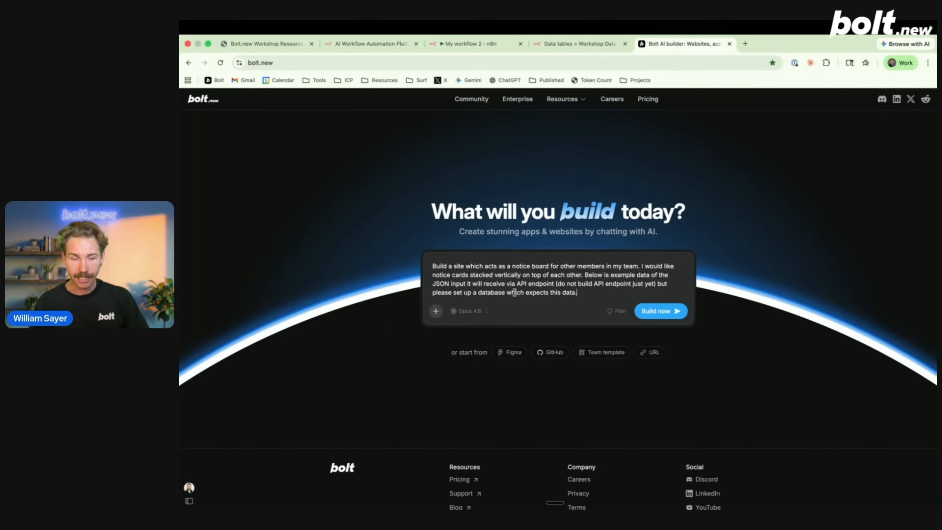
Replace the prompt's JSON input wording with "example data that we'll be recieving should be linearId, title, description, completedBy and"
left_click(498, 282)
type("example data ")
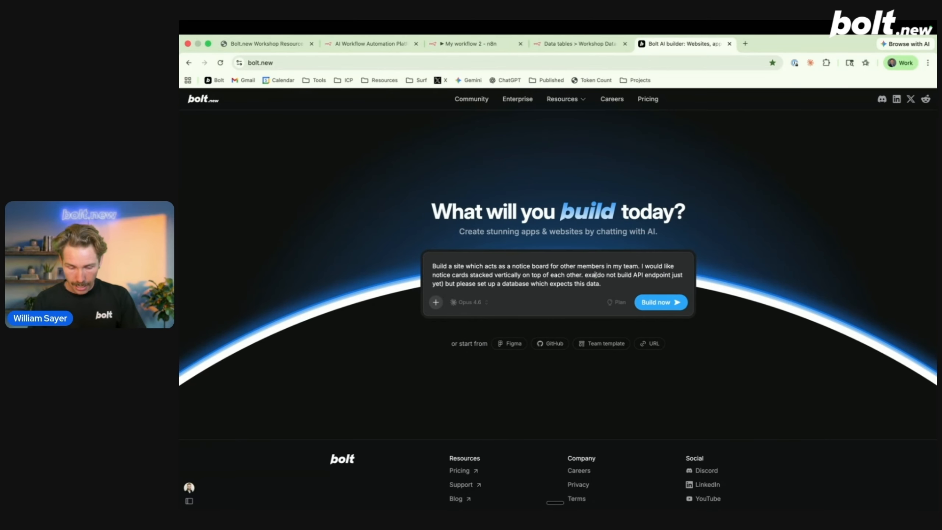
type("that we'll be ")
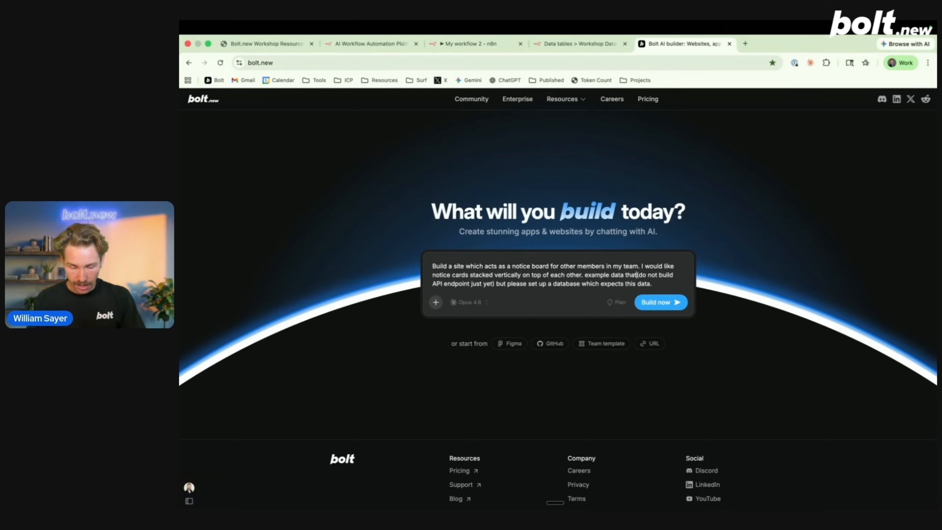
type("recieving sho")
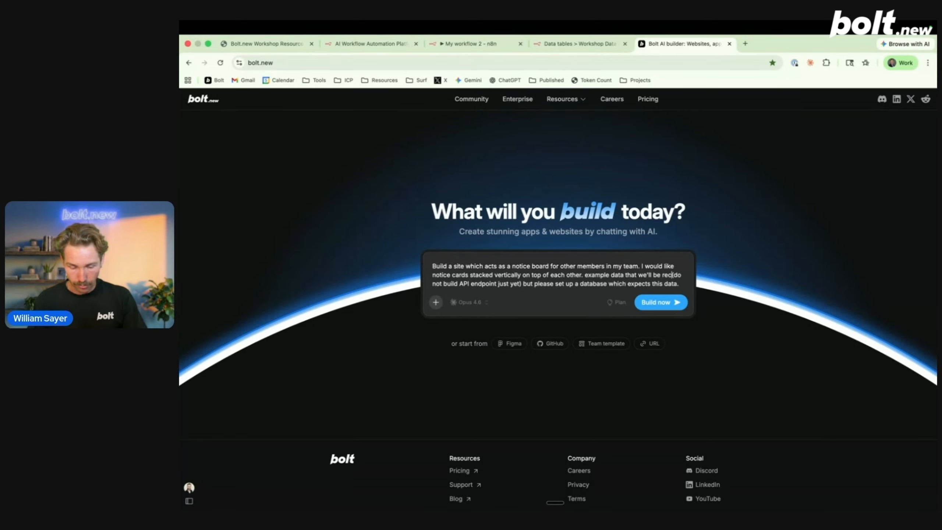
type("uld be ")
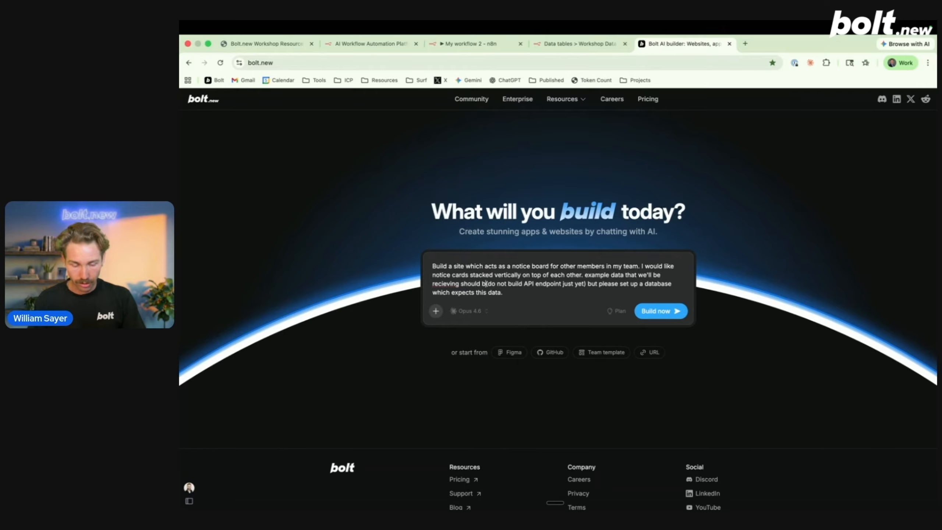
type("linear")
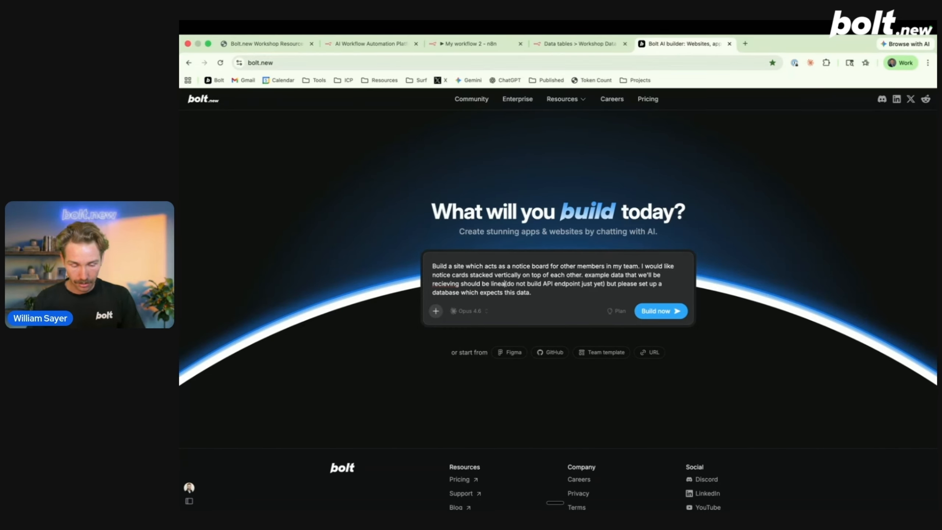
type("ld, t")
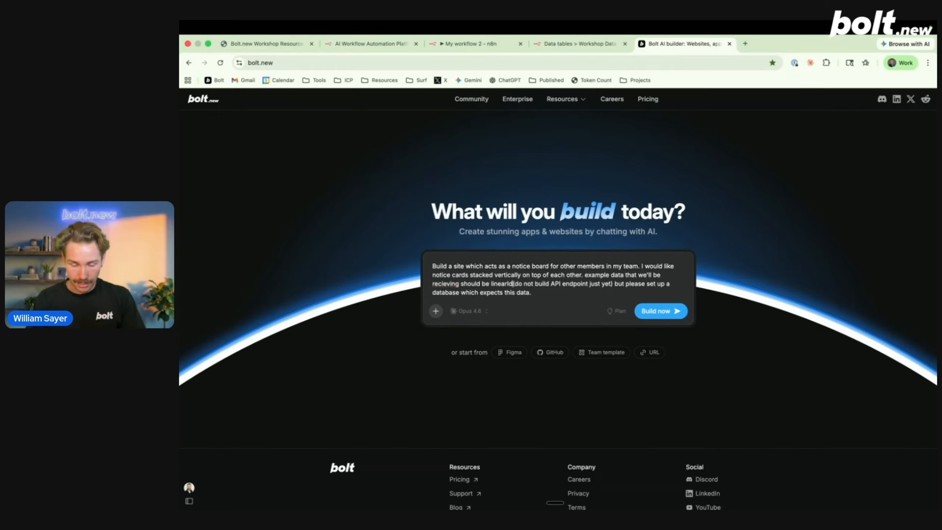
type("itle, descri")
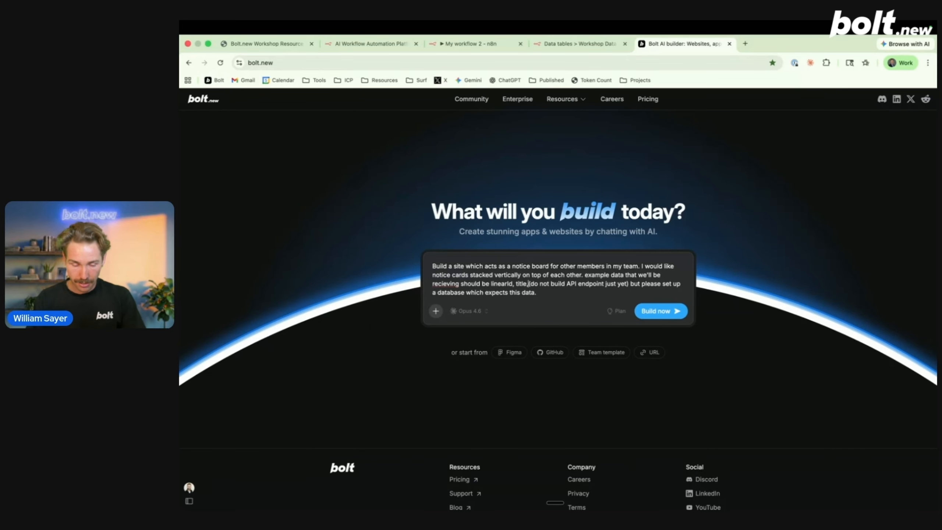
type("ption, ")
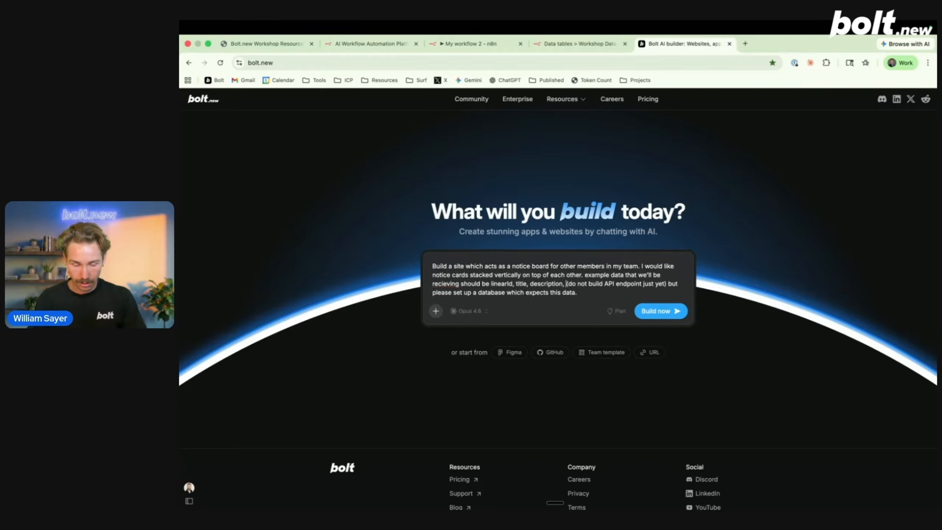
type("complete")
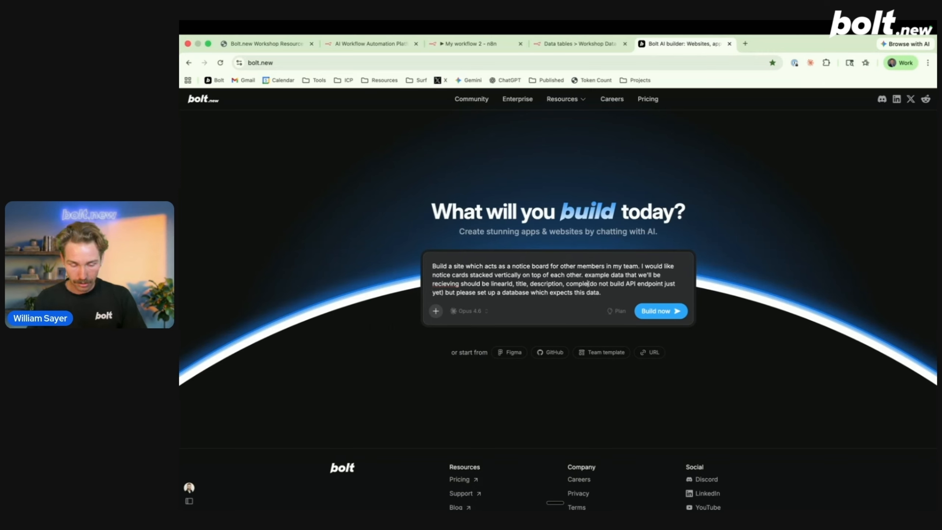
type("dBy and linear")
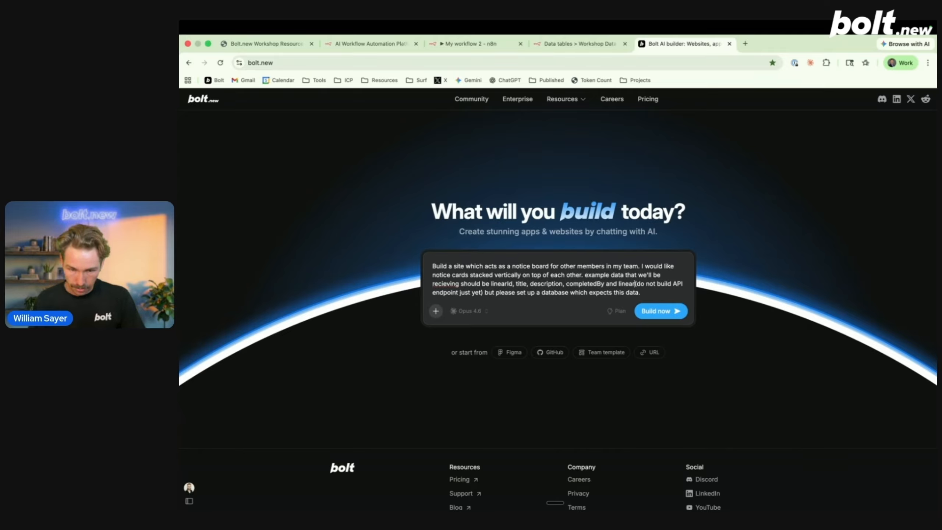
Check the column names in the n8n Workshop Data Table and finish the Bolt prompt's field list with "linearUrl"
key("BackSpace")
key("BackSpace")
key("BackSpace")
key("BackSpace")
key("BackSpace")
key("BackSpace")
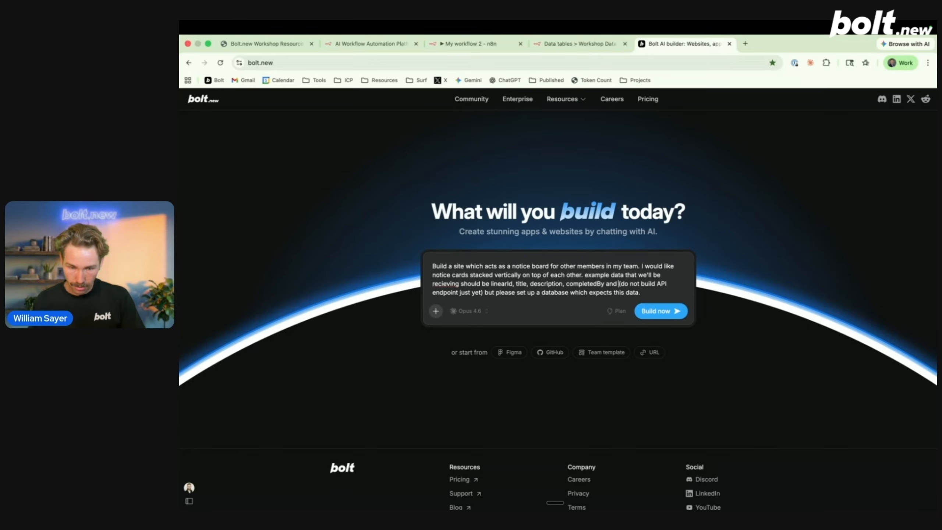
key("ctrl+shift+Tab")
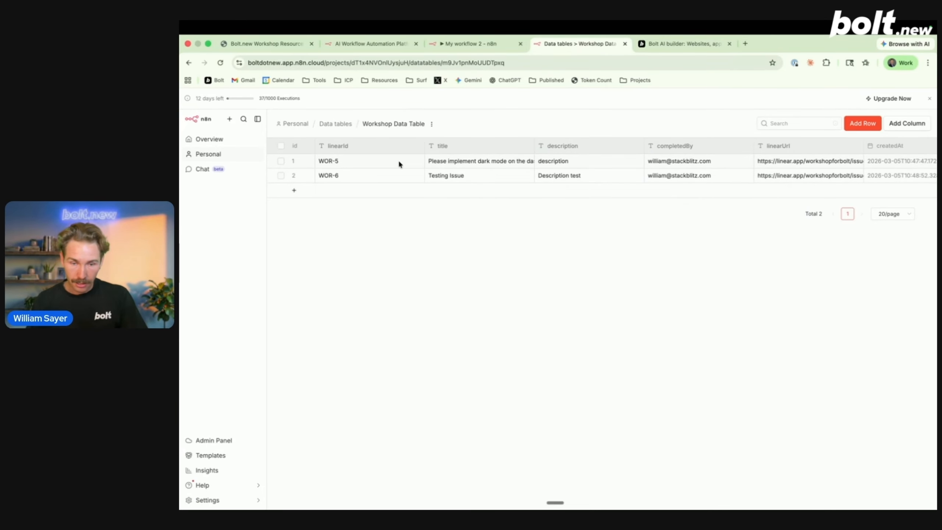
key("ctrl+Tab")
type("linearUrl")
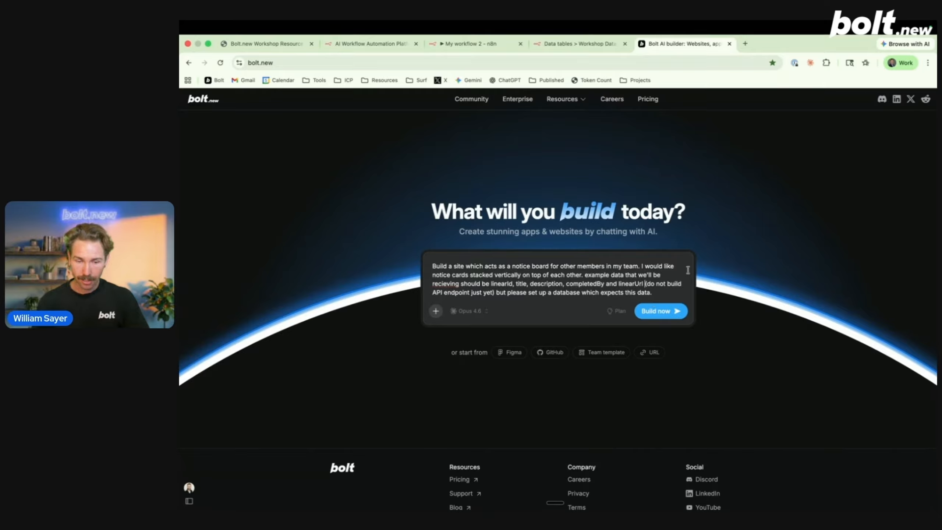
Turn off the GitHub, Linear and Notion connectors for the Bolt prompt and turn on Shadcn/ui
left_click(435, 314)
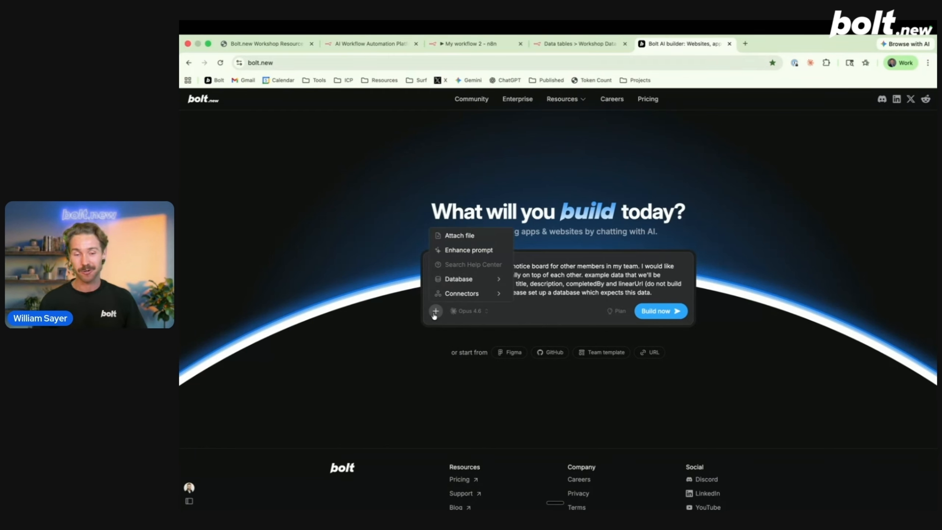
mouse_move(480, 295)
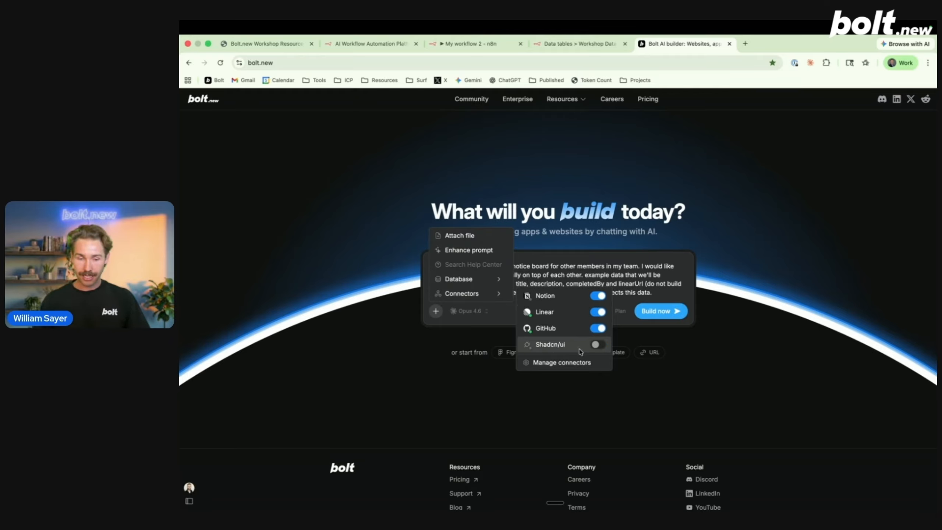
left_click(601, 329)
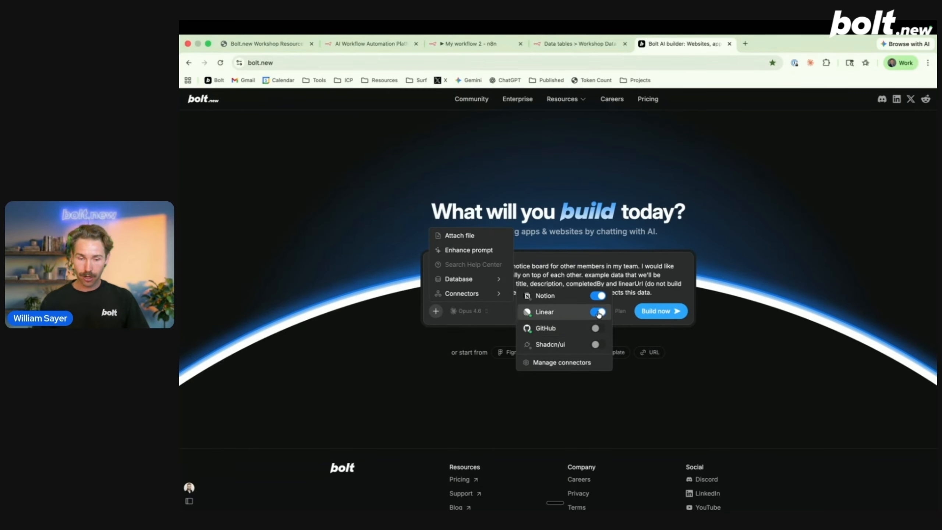
left_click(598, 312)
left_click(599, 297)
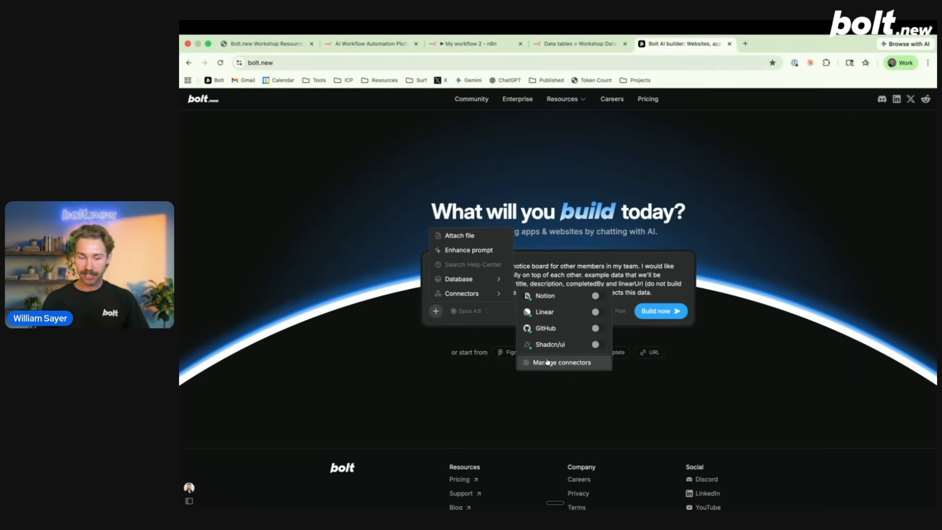
left_click(597, 347)
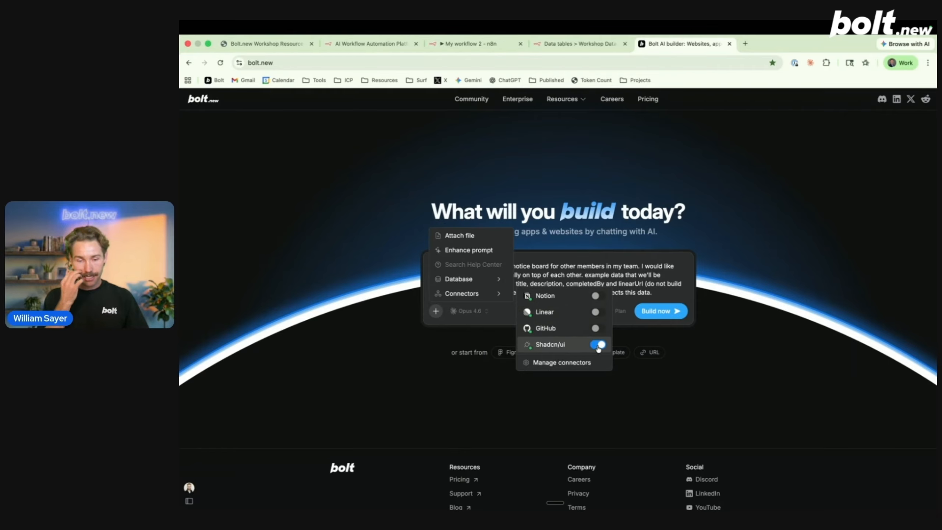
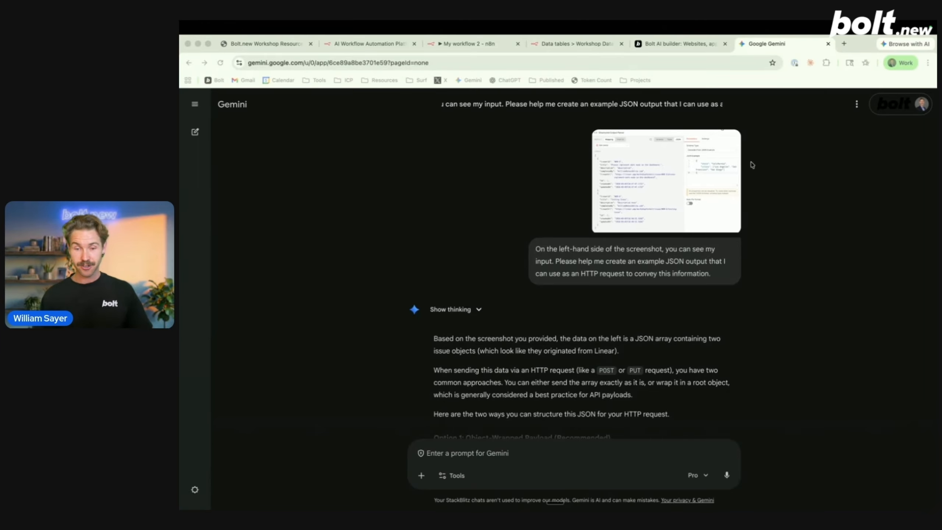
Examine Gemini's object-wrapped and direct array JSON payload options for the Linear issue data
scroll(796, 296, "down", 2)
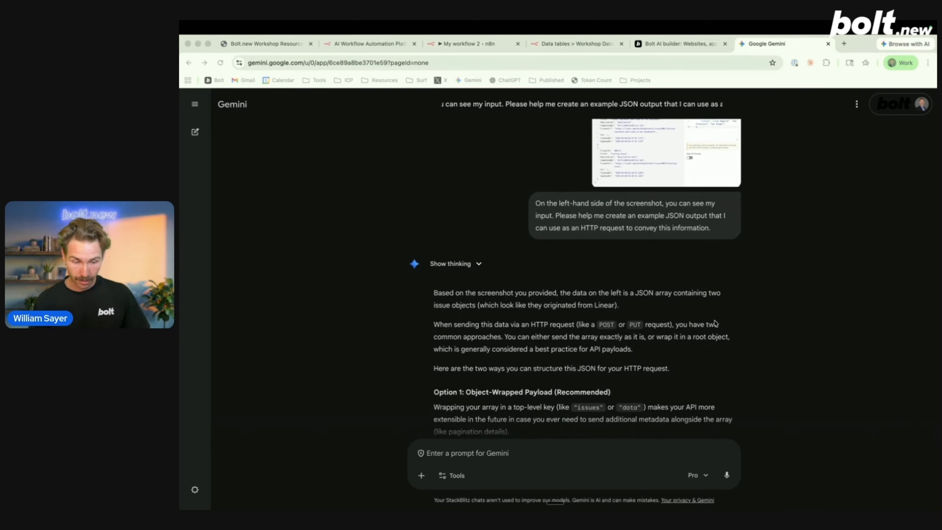
scroll(715, 323, "down", 6)
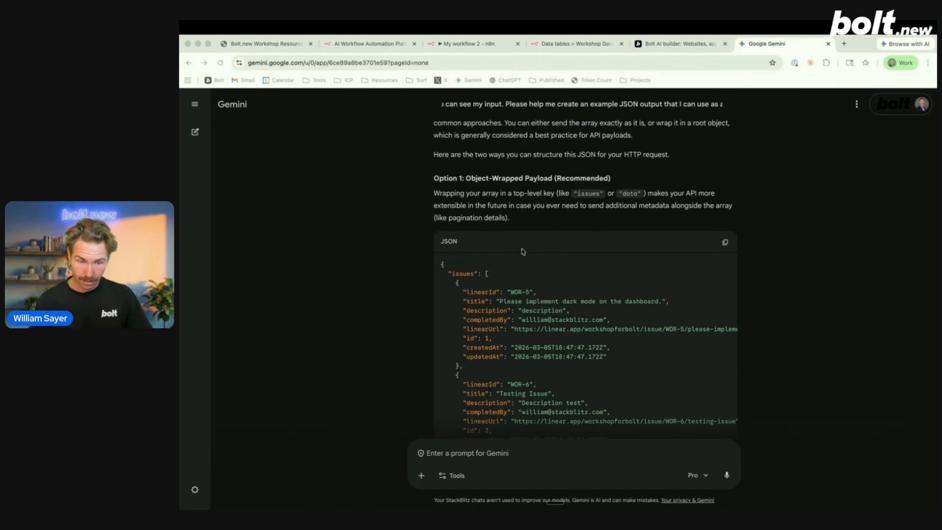
scroll(522, 251, "down", 3)
scroll(522, 250, "down", 5)
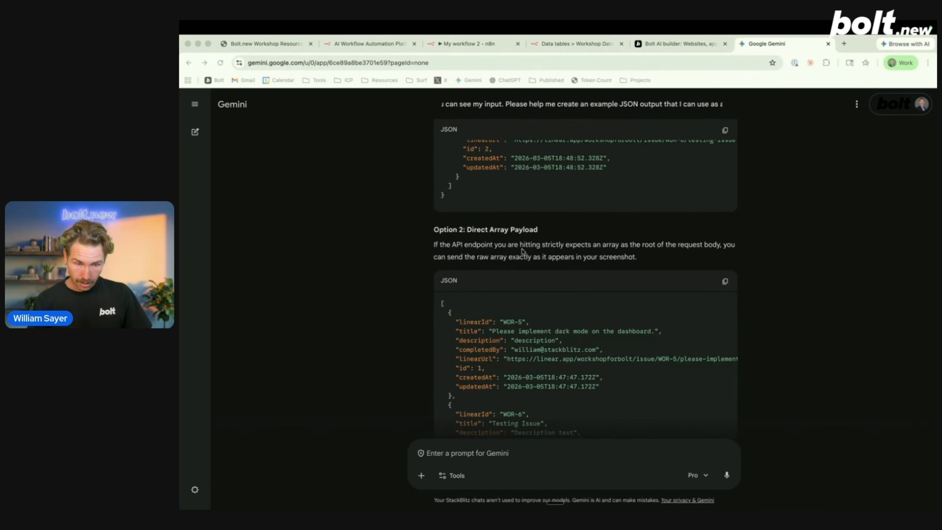
scroll(395, 266, "down", 4)
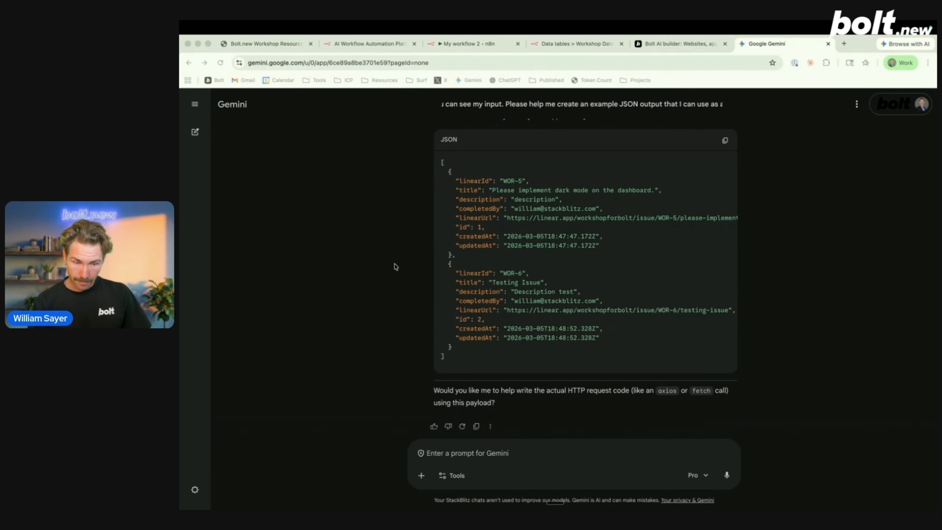
scroll(395, 266, "up", 10)
scroll(396, 267, "up", 3)
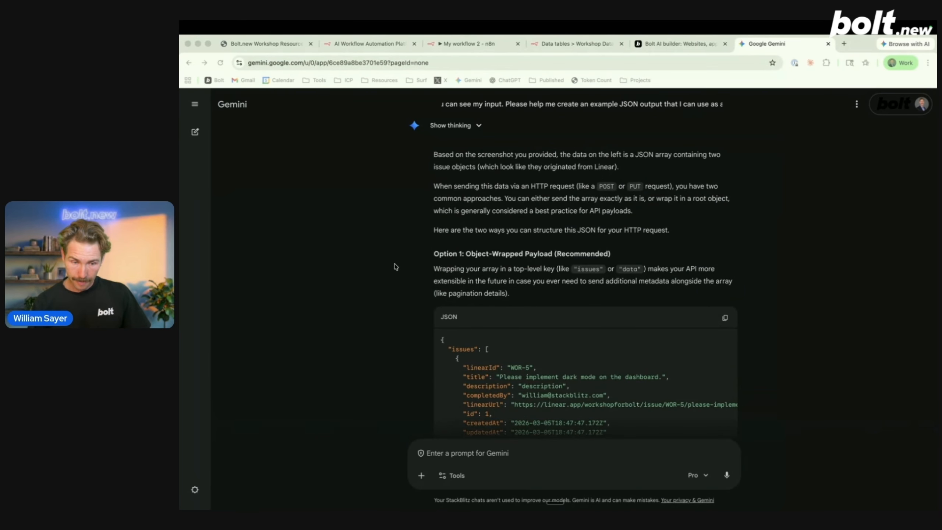
scroll(396, 266, "down", 9)
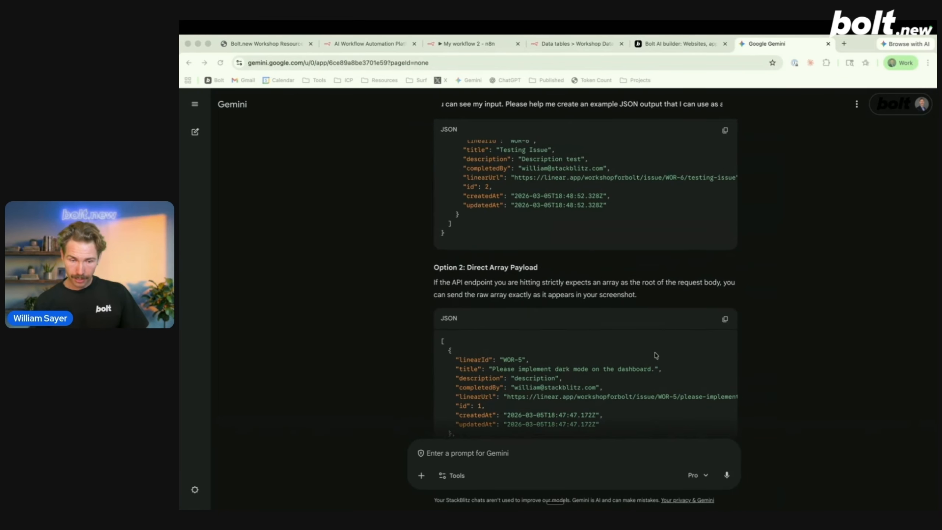
scroll(654, 354, "down", 4)
Replace the Structured Output Parser's JSON Example with the WOR-5 object from Gemini's direct array payload, and return to the AI Agent node
left_click(558, 45)
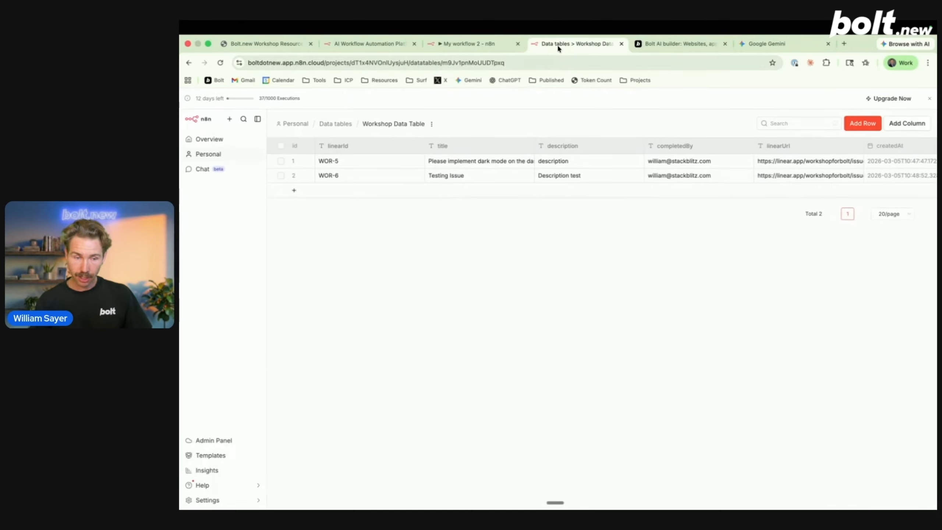
left_click(468, 44)
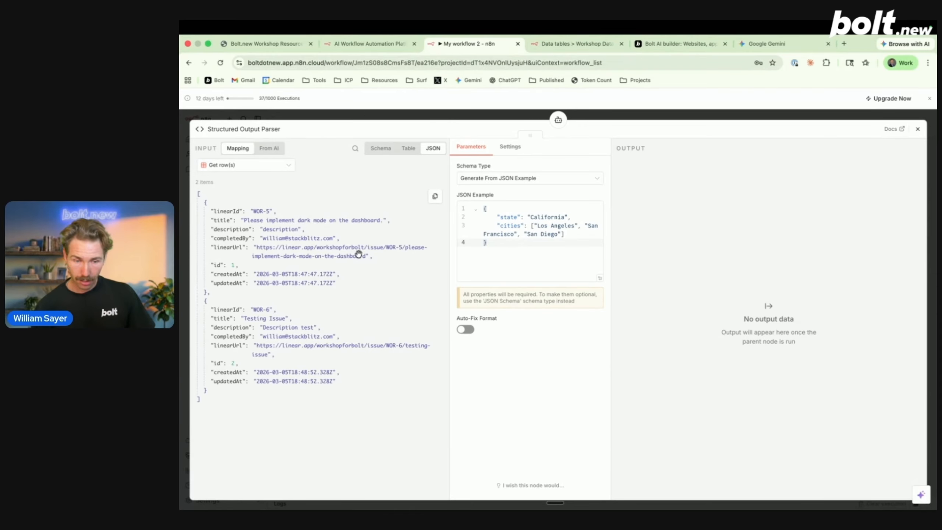
left_click(762, 43)
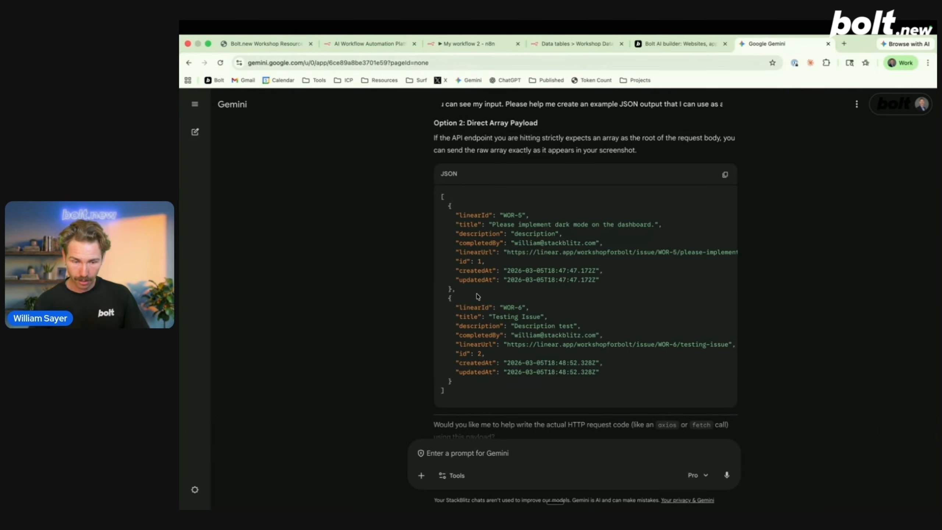
left_click_drag(460, 292, 450, 207)
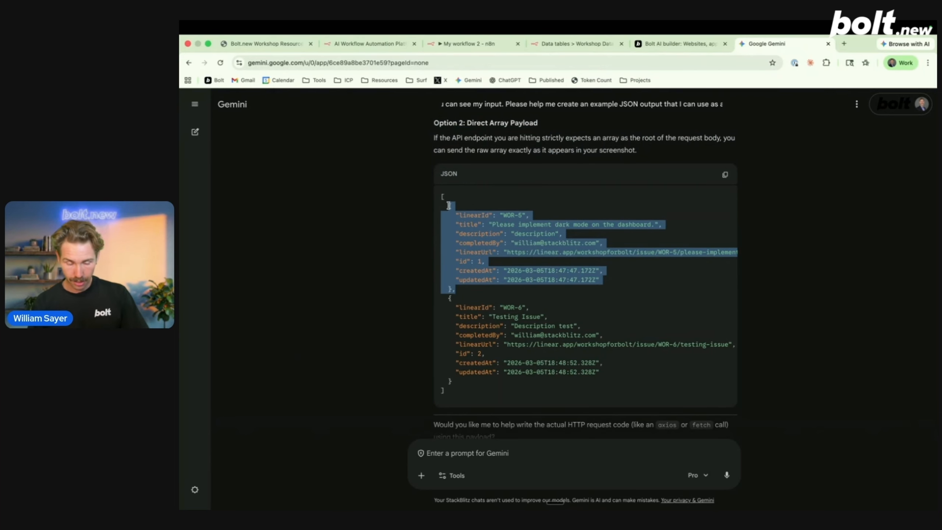
left_click(578, 44)
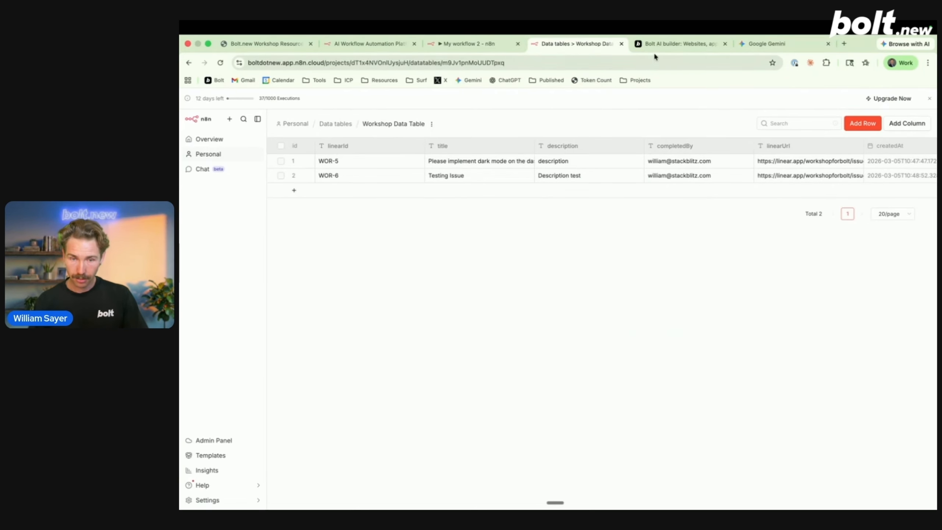
left_click(477, 50)
left_click(507, 250)
key("ctrl+a")
key("super+v")
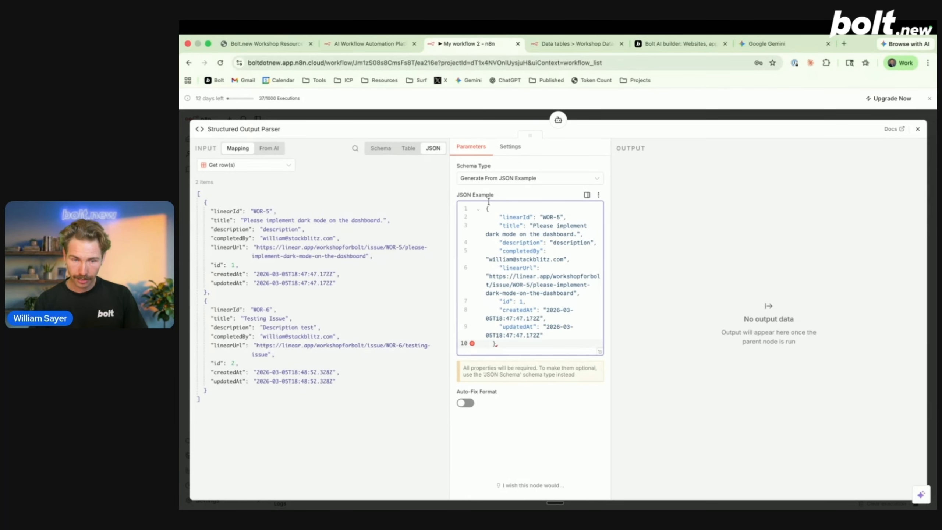
left_click(558, 120)
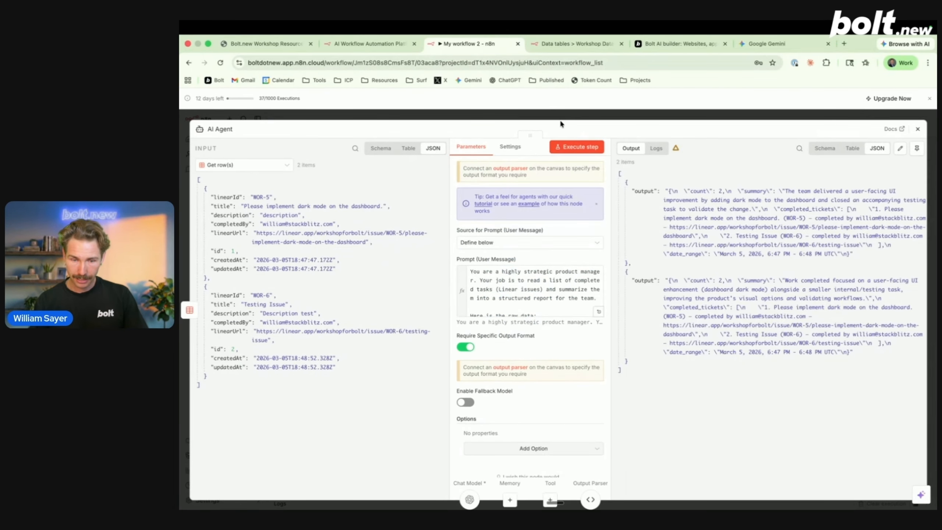
Review the Structured Output Parser's JSON Example and execute the AI Agent step with it
mouse_move(667, 190)
left_mouse_down()
mouse_move(699, 209)
mouse_move(672, 193)
mouse_move(680, 191)
left_mouse_up()
left_click(674, 193)
left_click(677, 192)
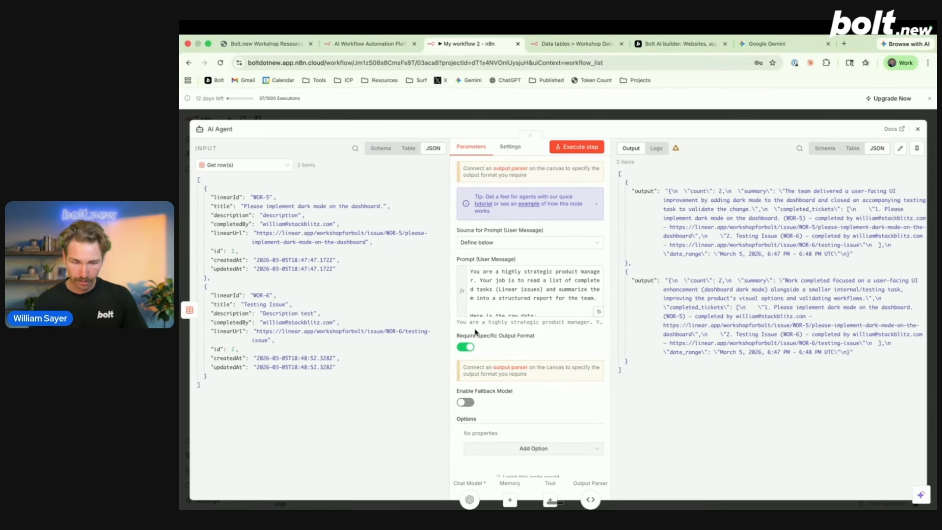
left_click(590, 500)
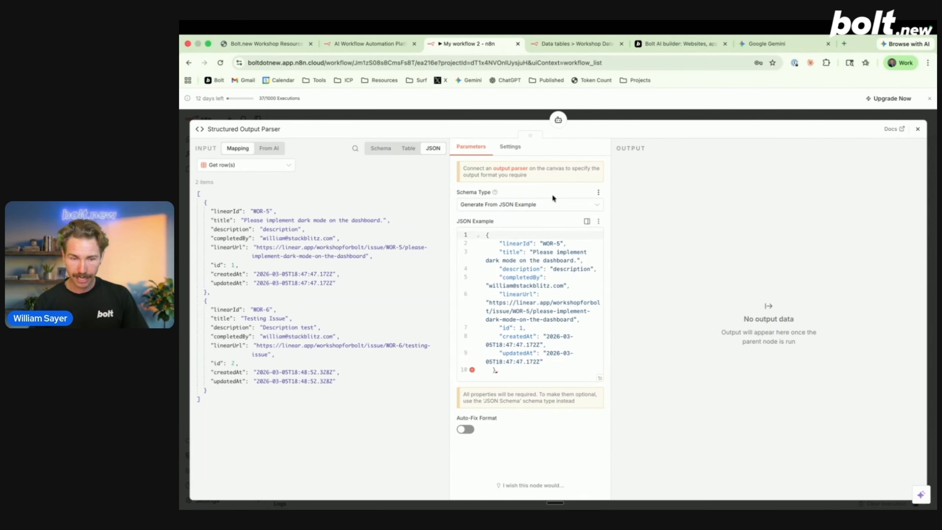
left_click(558, 119)
left_click(572, 150)
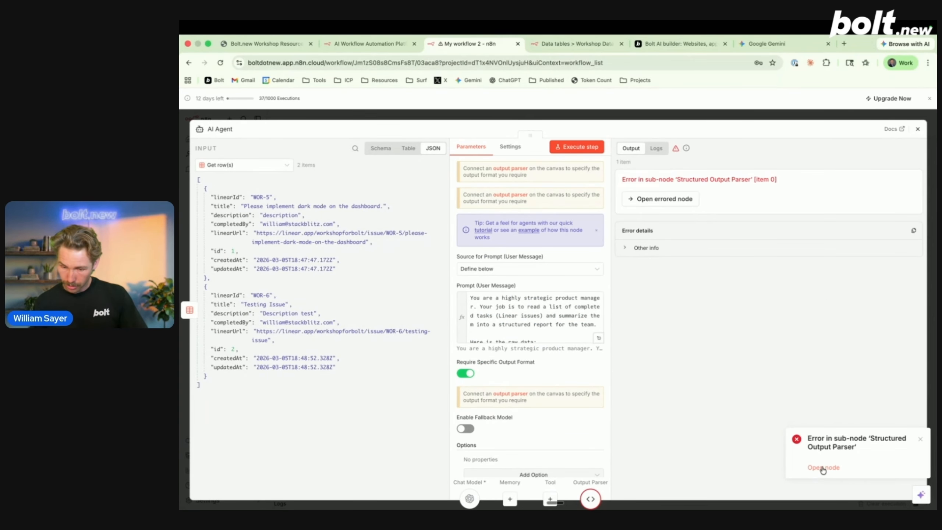
Remove the trailing comma after the closing brace in the Structured Output Parser's JSON Example and rerun the AI Agent
left_click(821, 468)
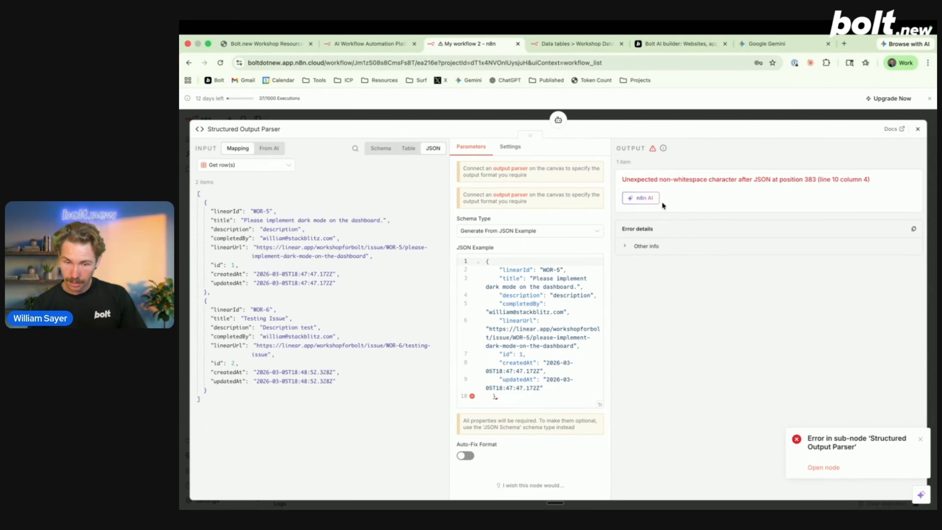
left_click(497, 396)
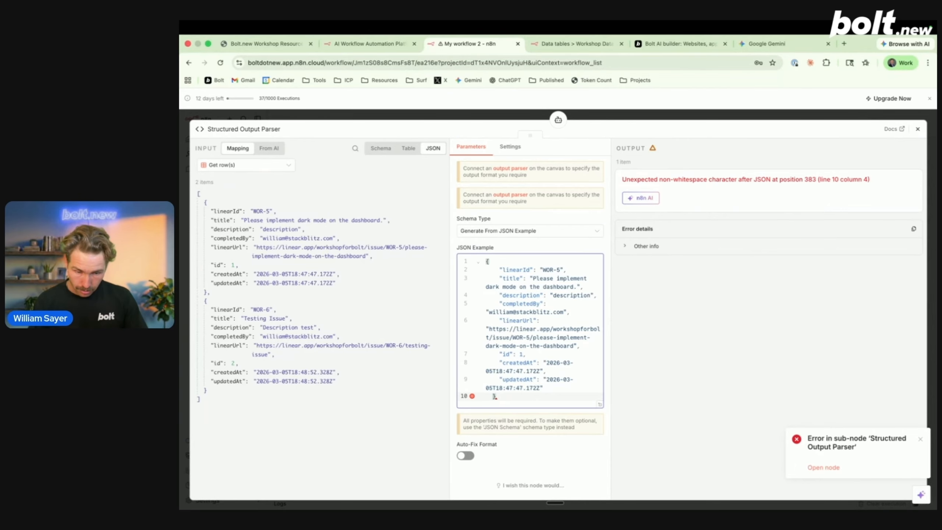
left_click(558, 120)
left_click(566, 147)
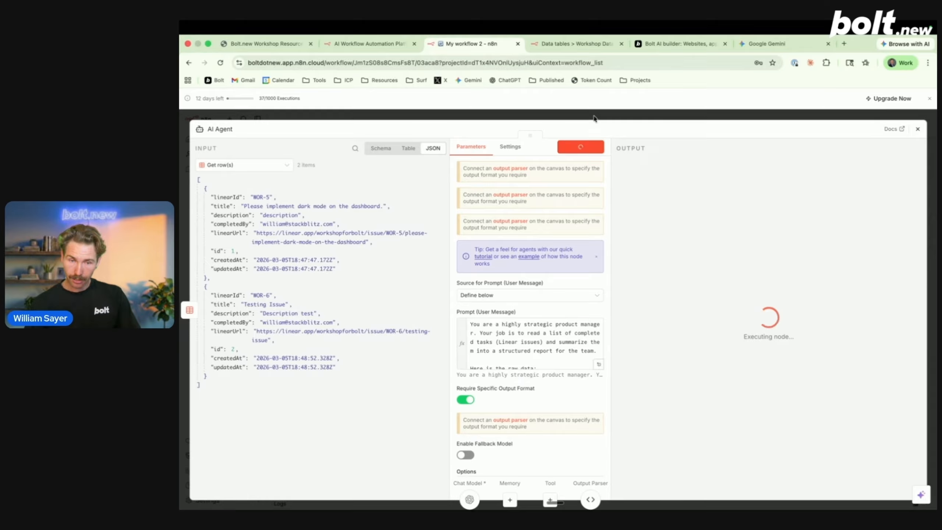
left_click(594, 116)
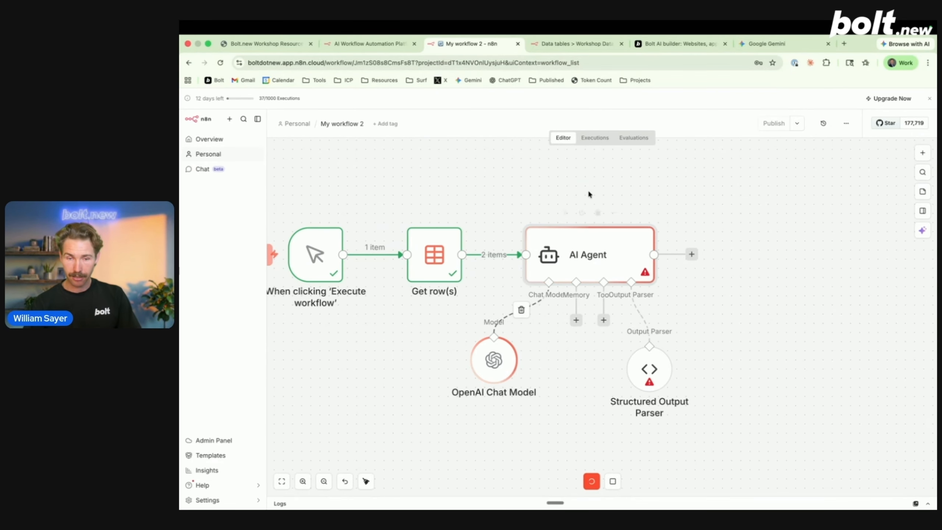
In Bolt, answer the plan's questions with "1. yes newest frist", "2. neutral and green", "3. assignee", turn off Plan mode and send the message
left_click(679, 44)
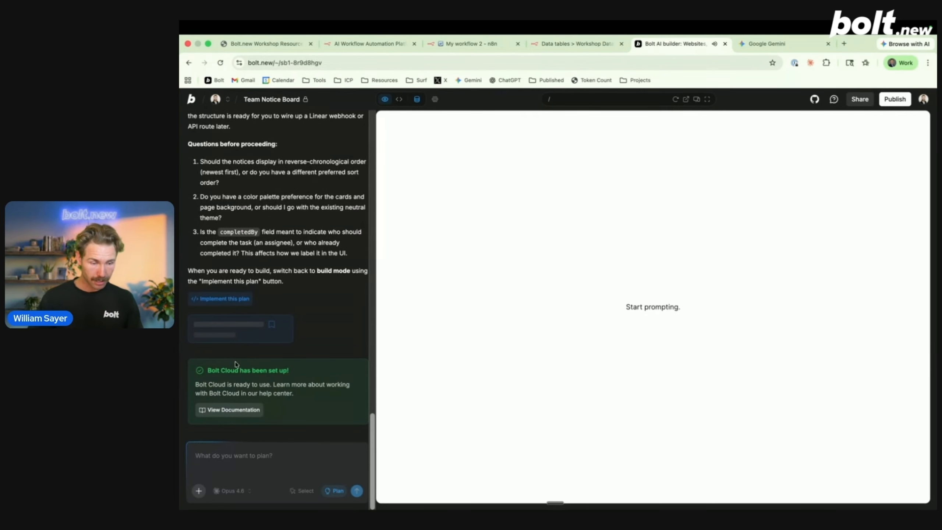
scroll(316, 289, "up", 3)
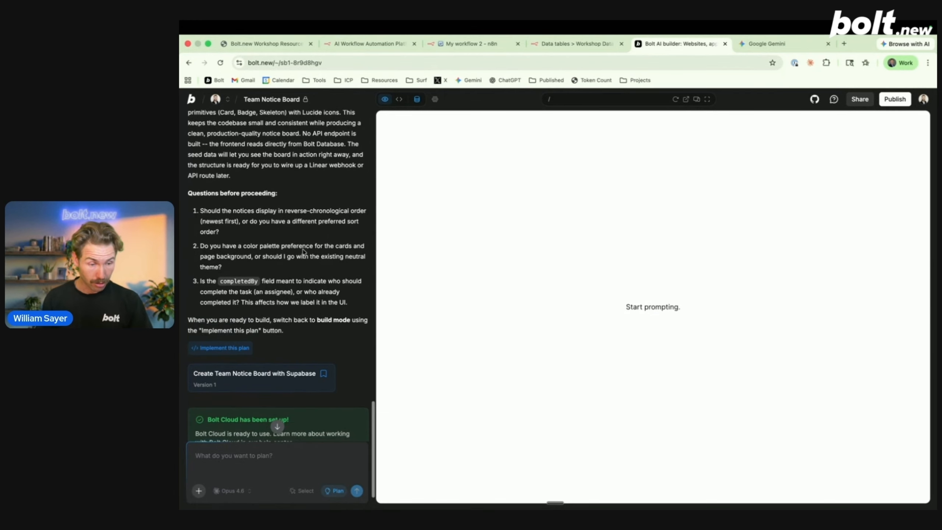
type("1. yes new")
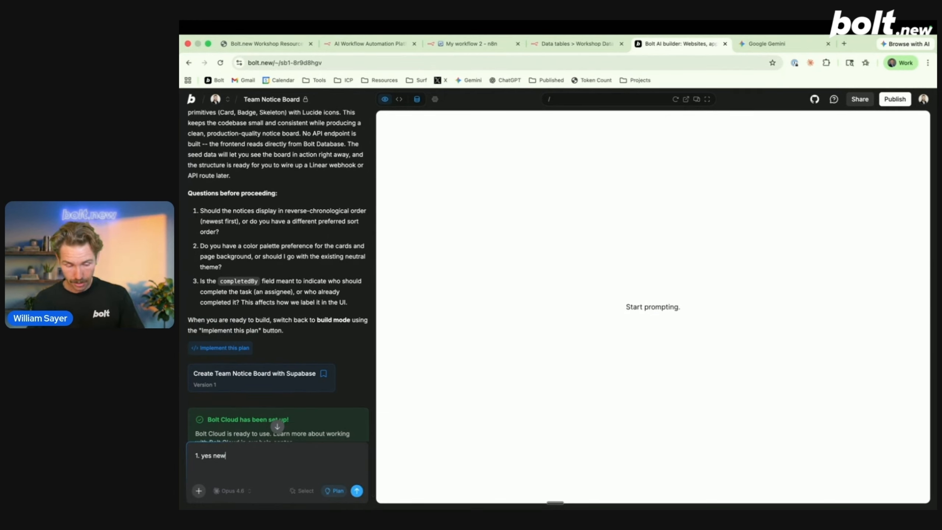
type("est frist 2. ")
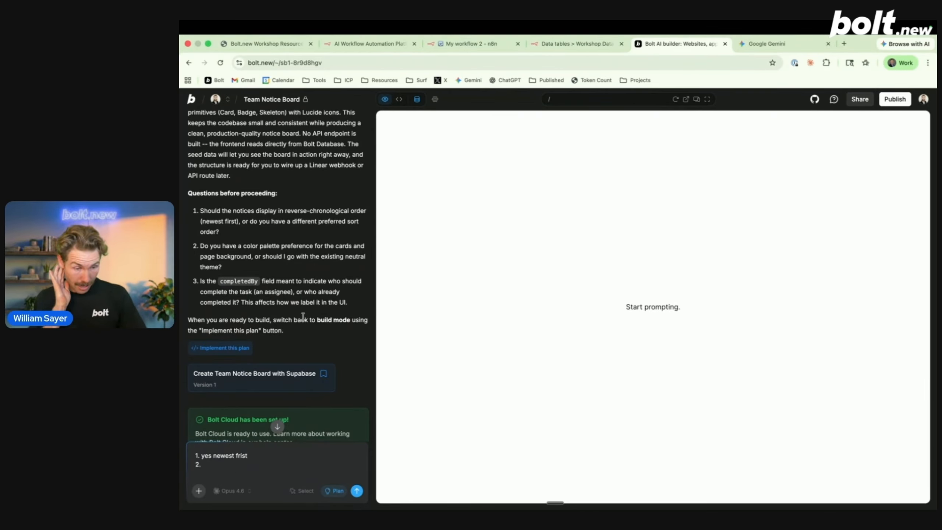
type("neutral and green")
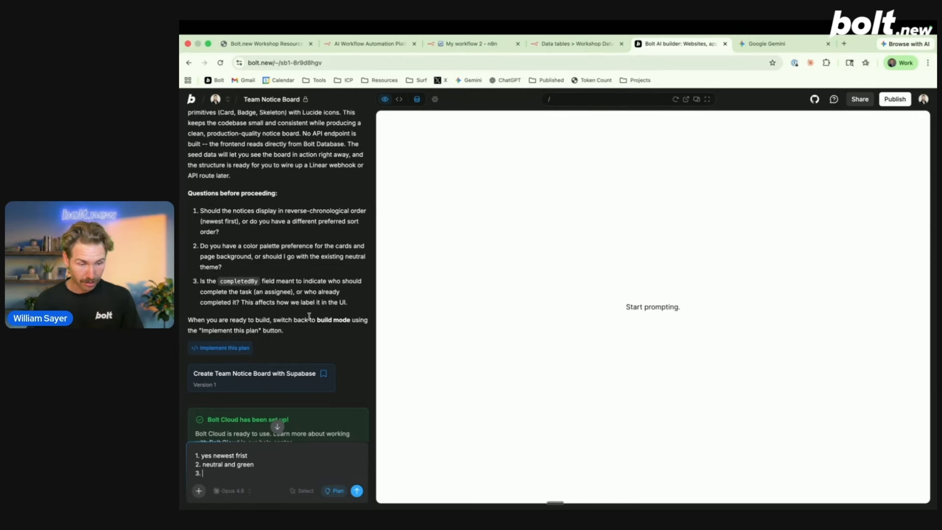
scroll(326, 315, "down", 1)
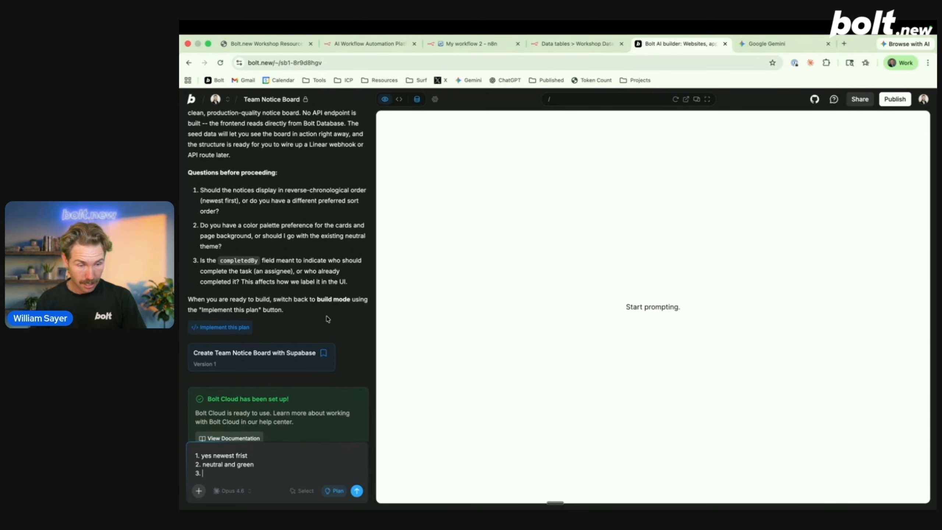
scroll(308, 297, "down", 1)
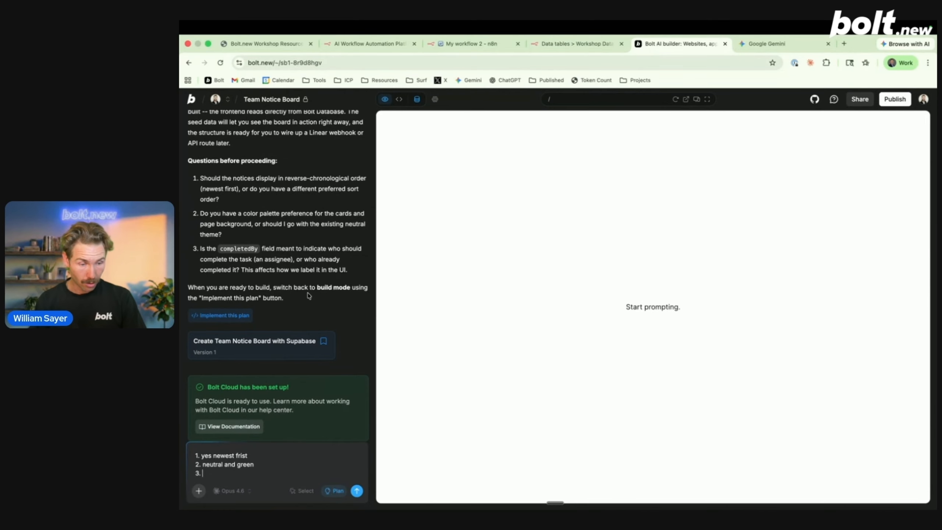
type("assignee")
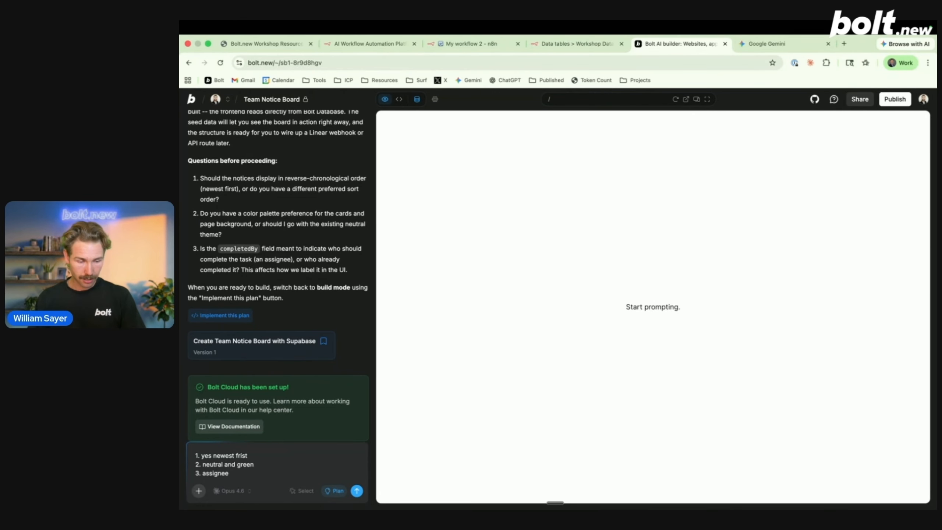
left_click(335, 490)
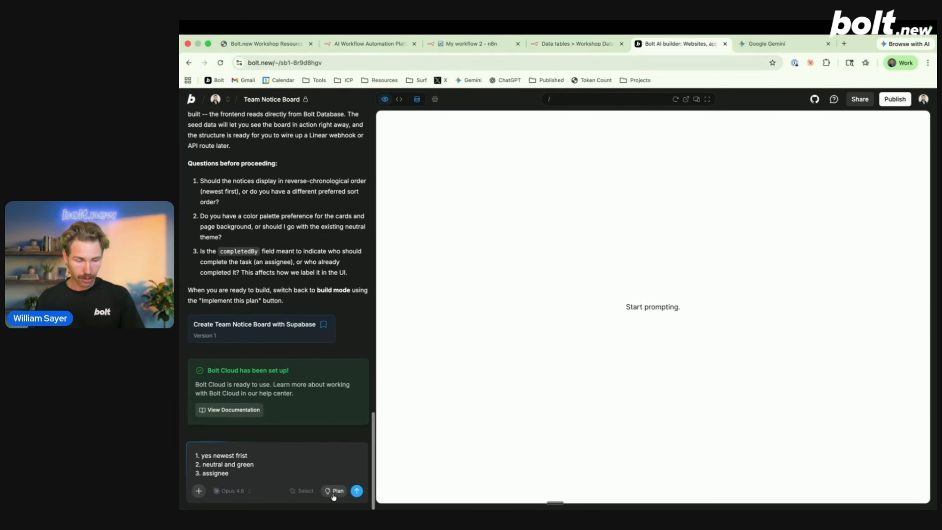
left_click(357, 494)
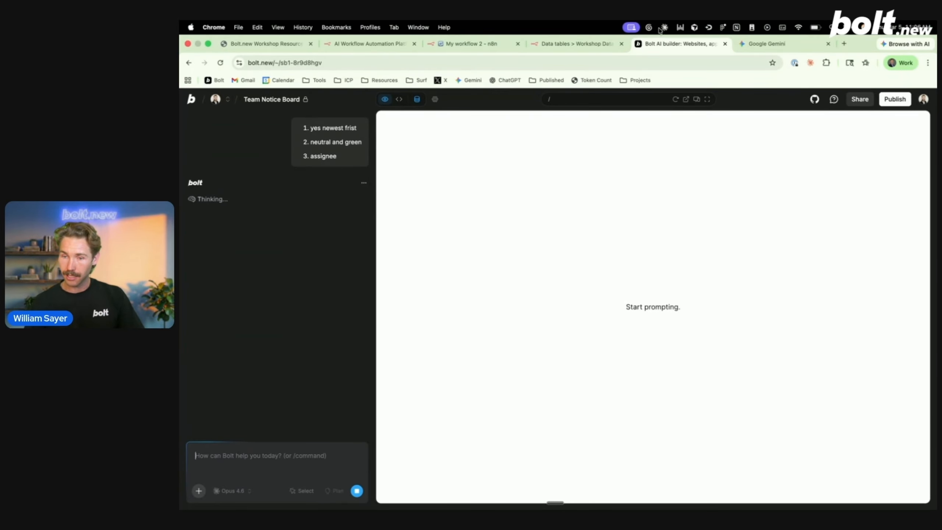
Return to My workflow 2 in n8n and review the AI Agent's structured output
left_click(550, 45)
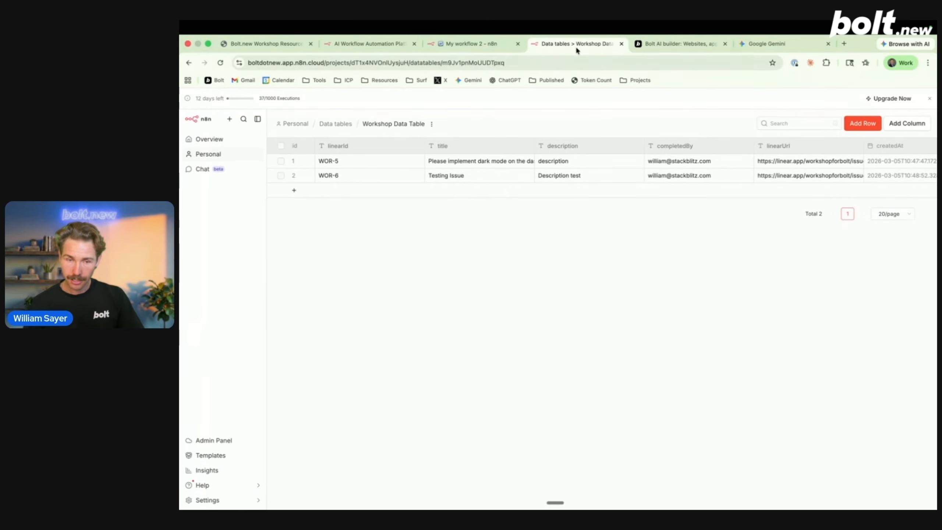
left_click(480, 43)
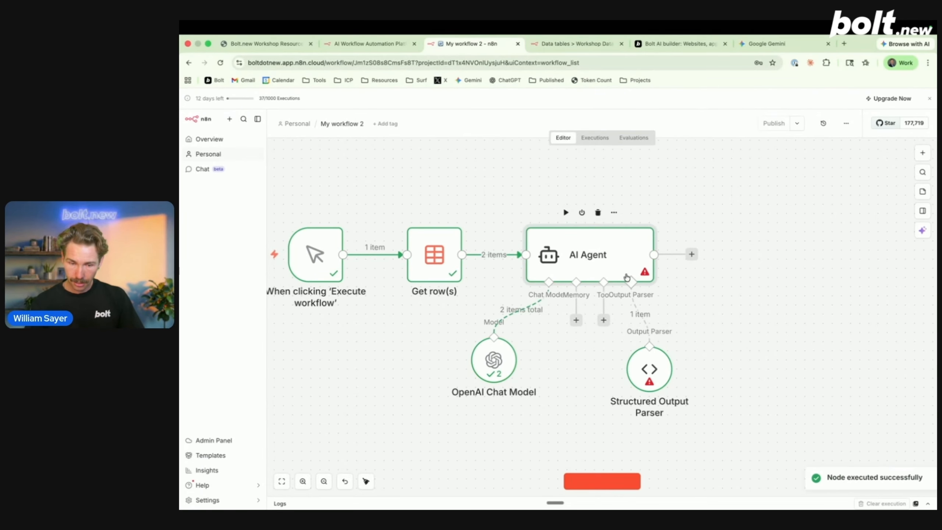
double_click(582, 260)
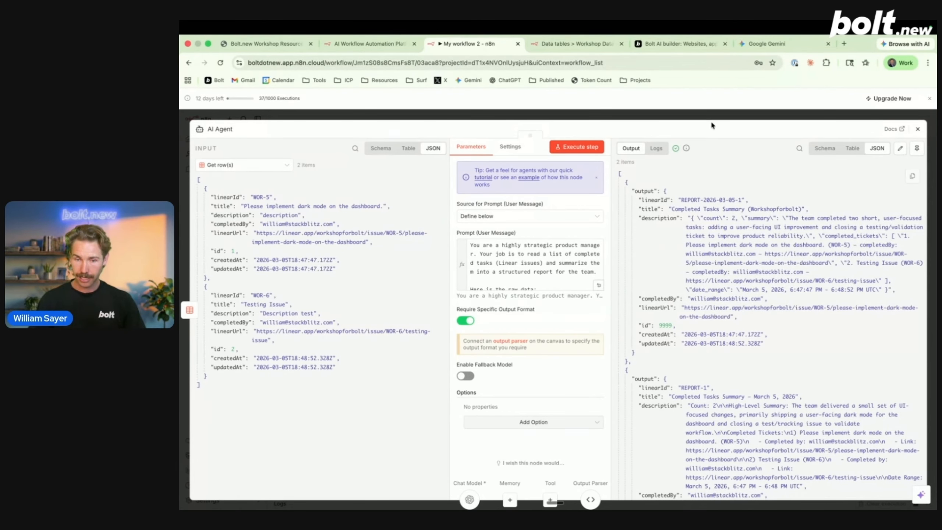
left_click(730, 119)
Add an HTTP Request node after the AI Agent and set its method to POST
left_click(711, 254)
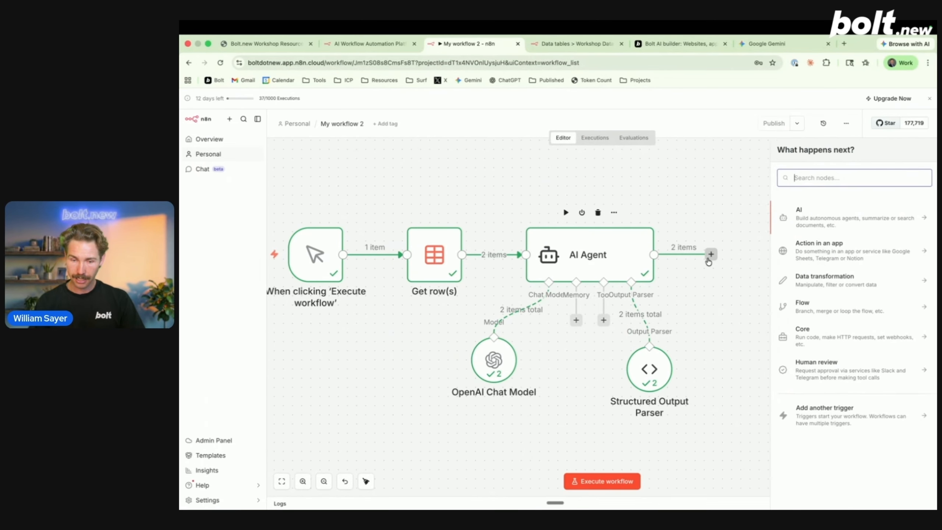
type("http")
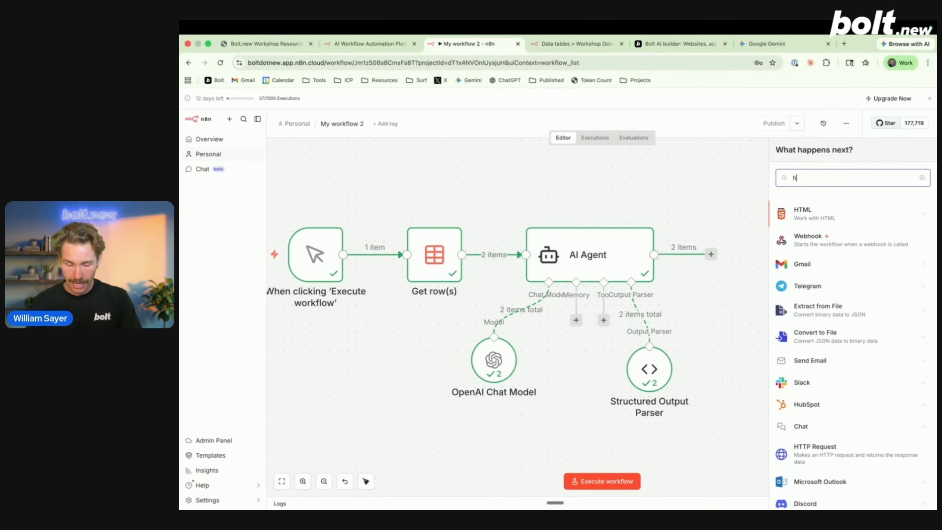
left_click(812, 217)
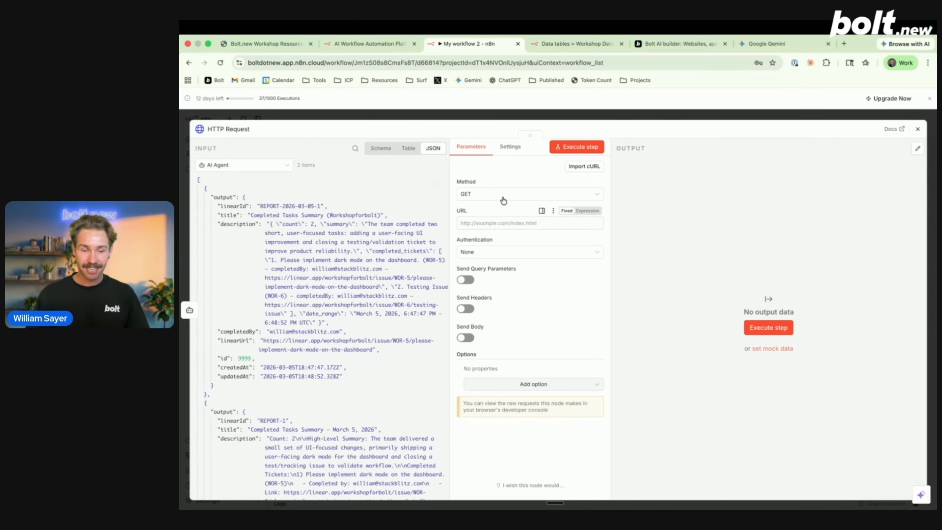
left_click(505, 194)
left_click(493, 292)
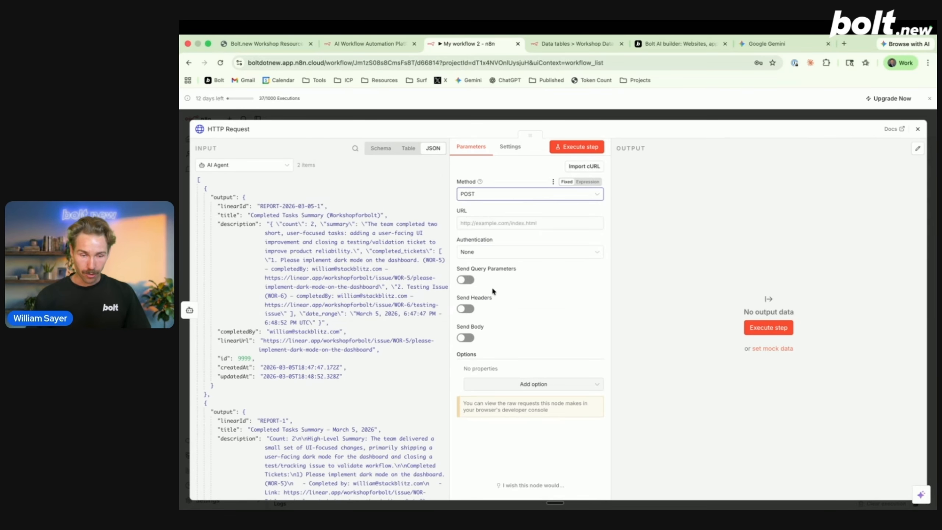
left_click(515, 223)
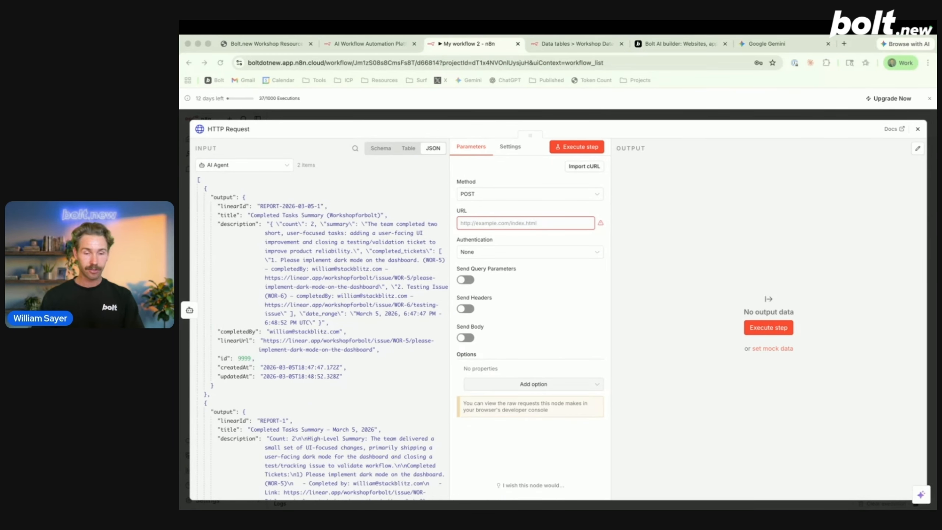
Check the build progress in Bolt and examine the columns and records of the project database's notices table
left_click(658, 45)
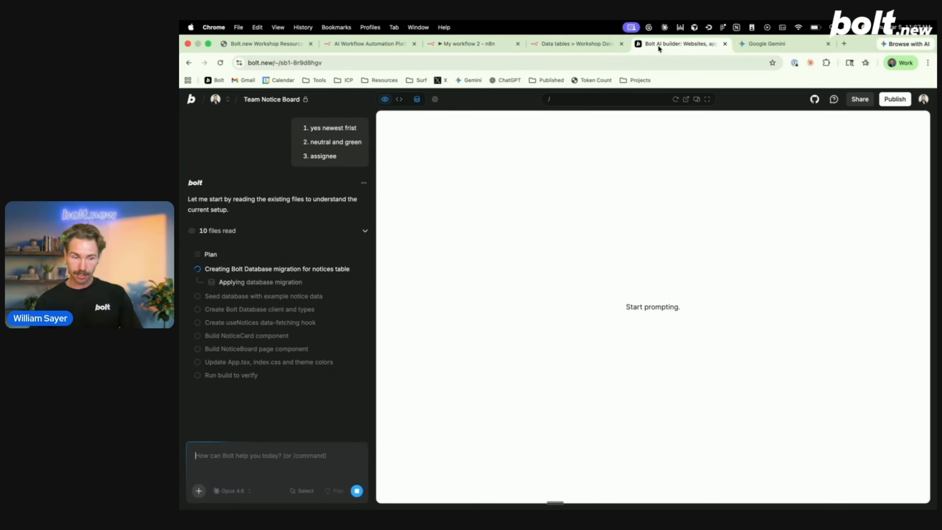
left_click(572, 46)
left_click(477, 44)
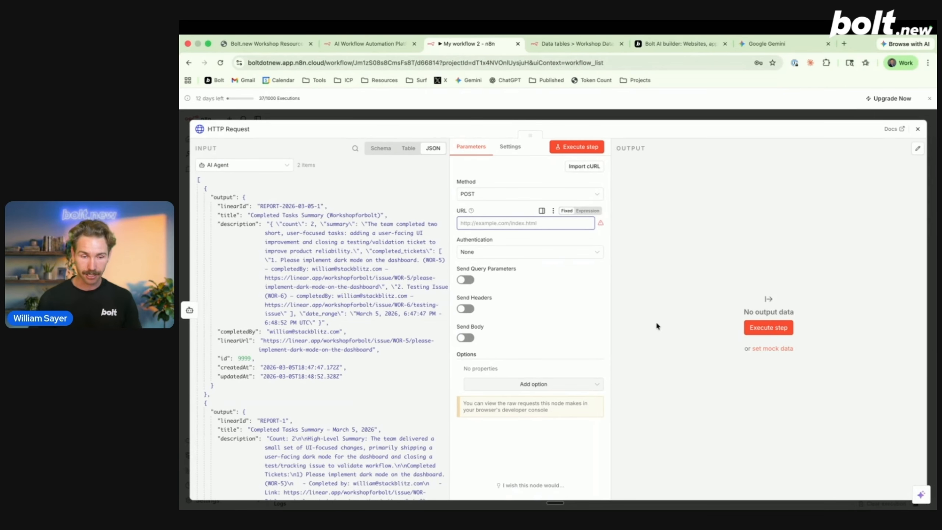
key("super+5")
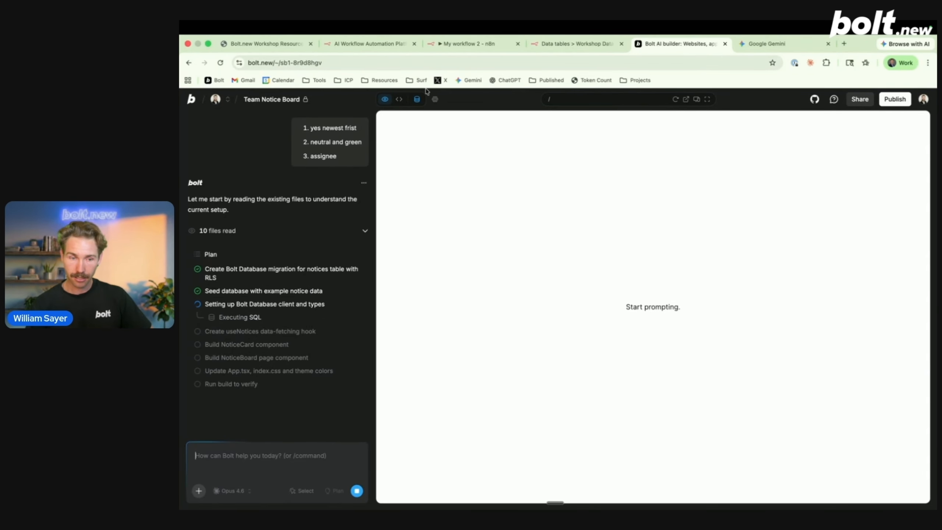
left_click(417, 99)
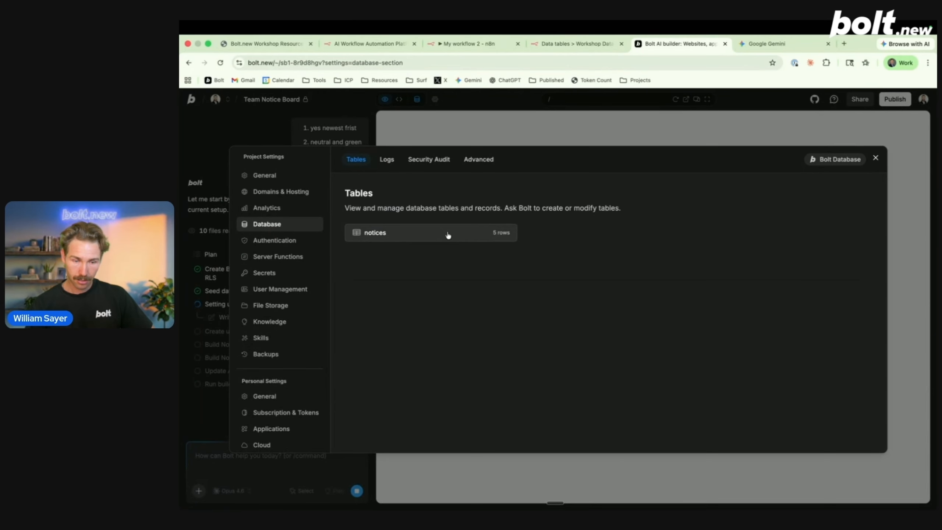
left_click(459, 233)
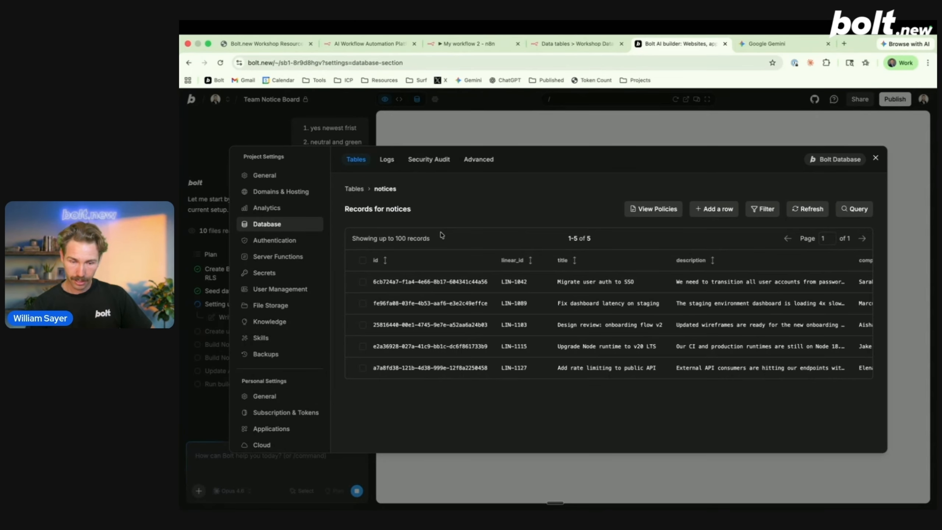
scroll(499, 327, "right", 2)
scroll(499, 327, "right", 8)
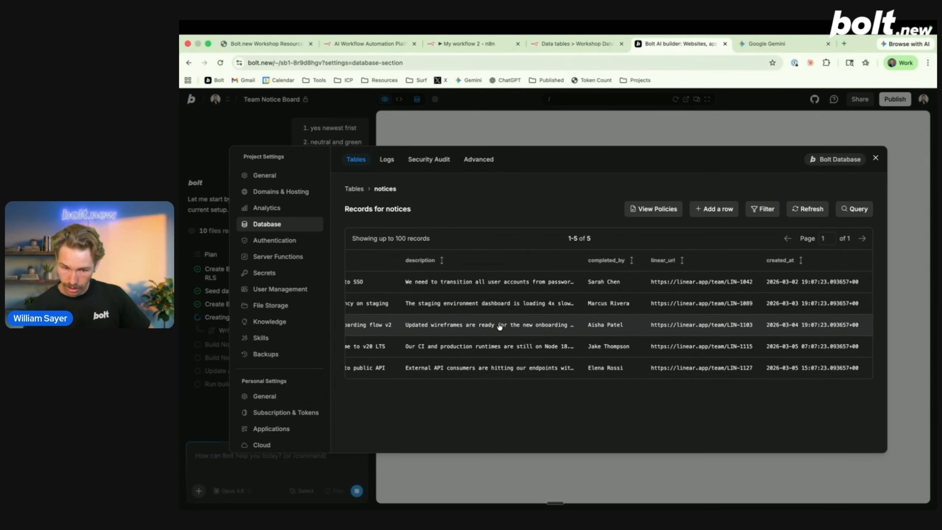
scroll(565, 315, "left", 2)
scroll(565, 315, "left", 8)
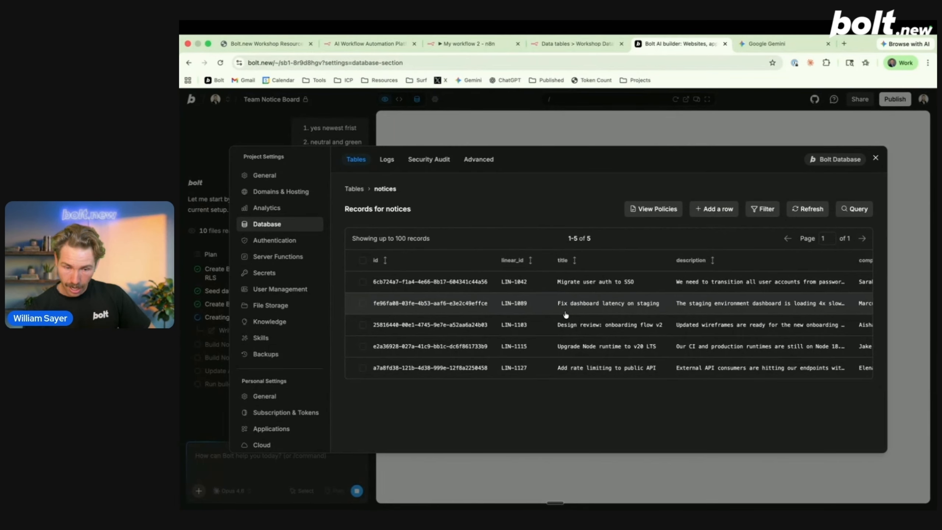
scroll(565, 314, "right", 10)
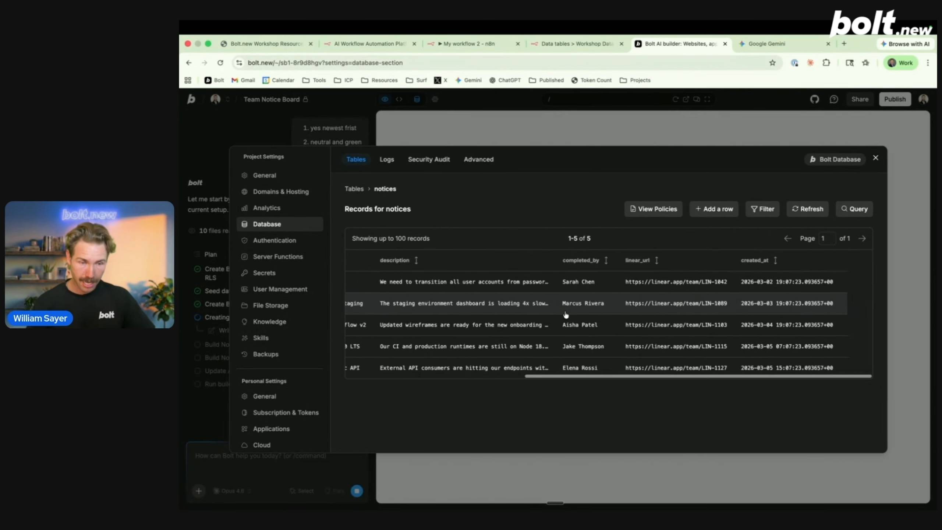
left_click(546, 130)
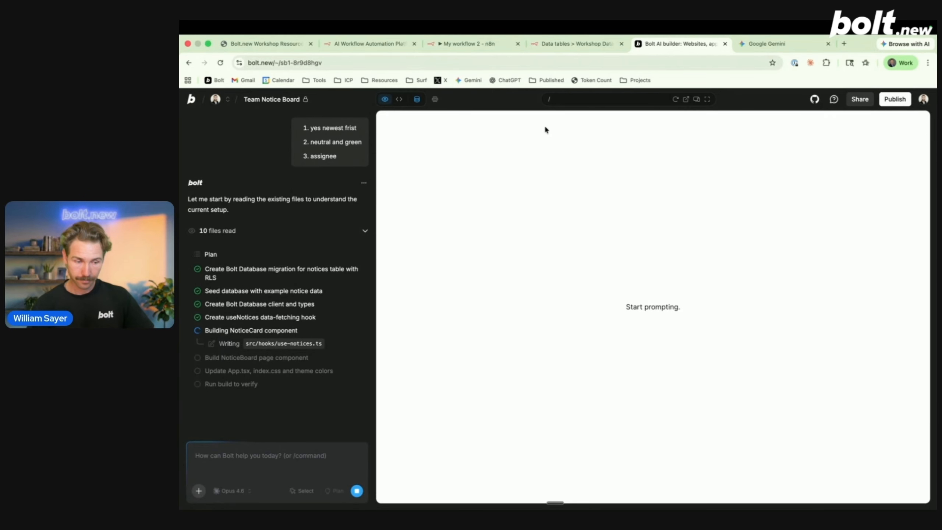
Return to My workflow 2 in n8n and close the HTTP Request node to view the whole workflow
left_click(487, 44)
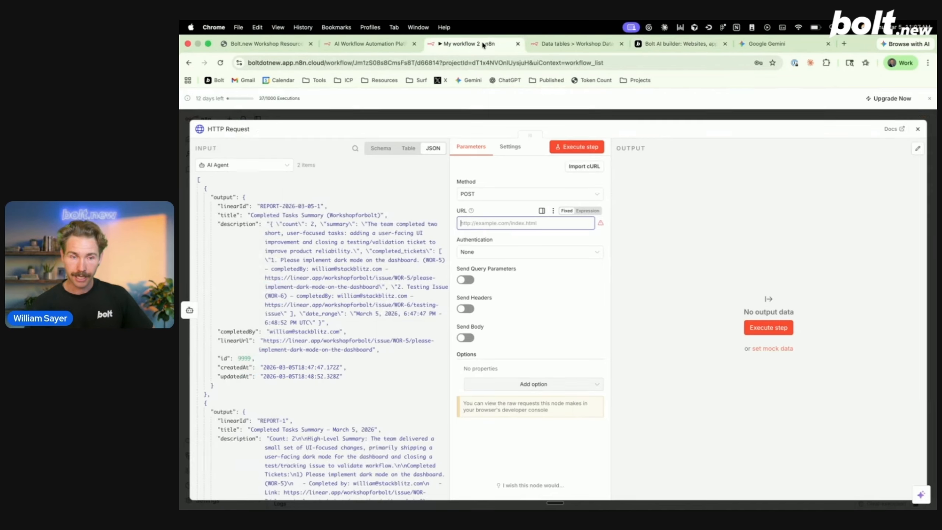
key("Escape")
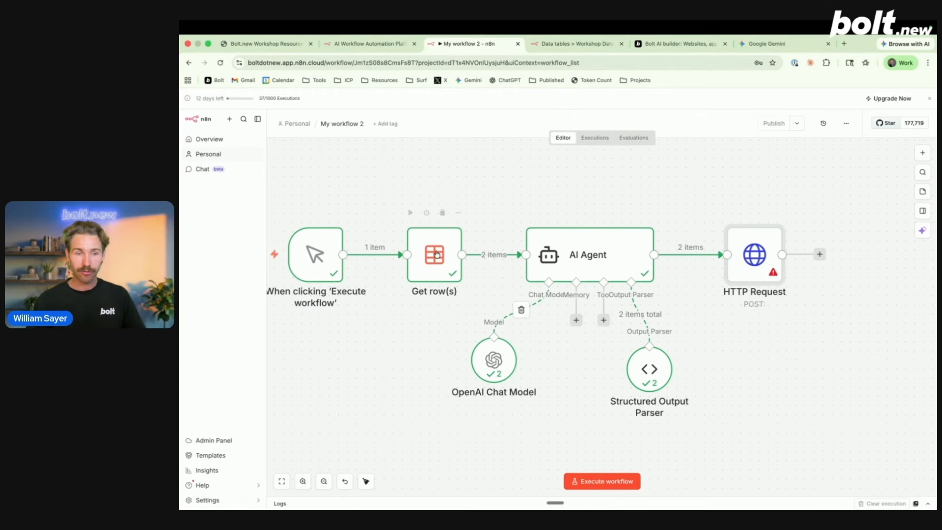
scroll(476, 200, "down", 2)
scroll(476, 205, "up", 1)
scroll(476, 204, "left", 1)
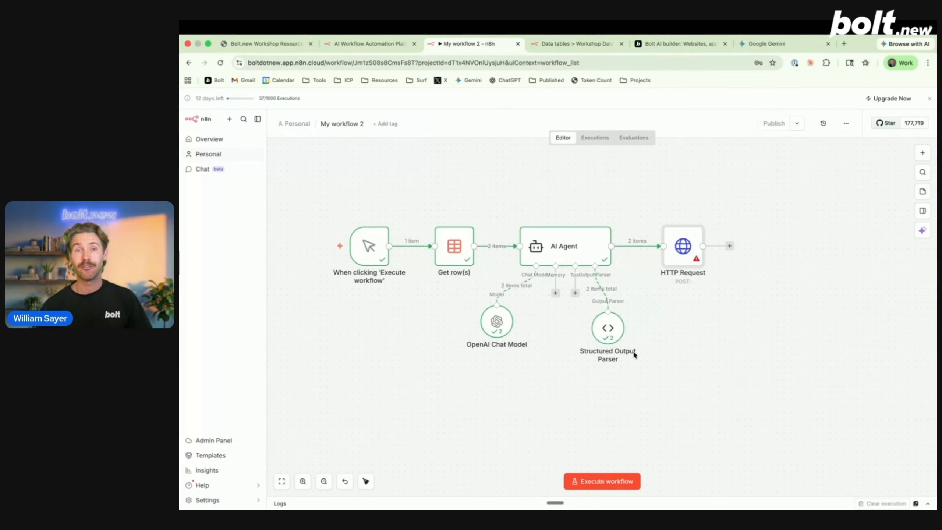
Place the HTTP Request node just after the AI Agent node, and open the Team Notice Board project in Bolt
left_click_drag(674, 247, 792, 247)
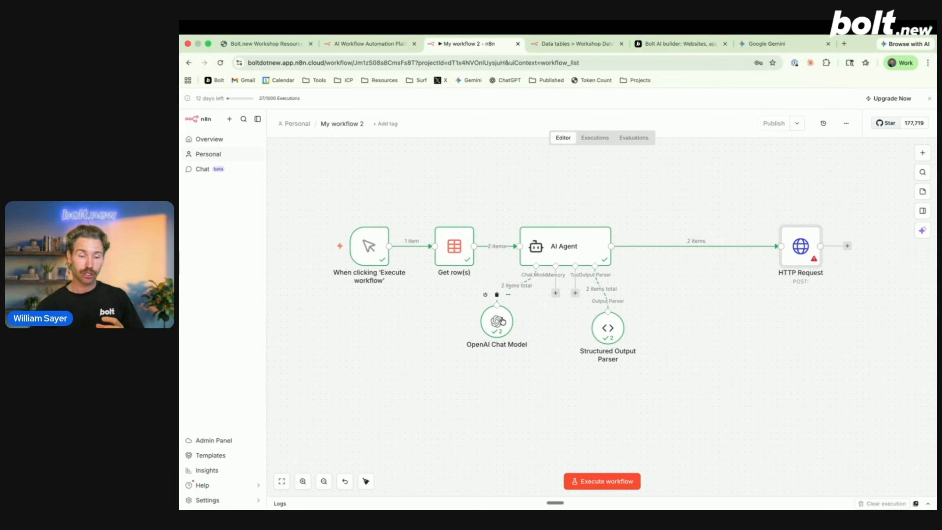
mouse_move(505, 327)
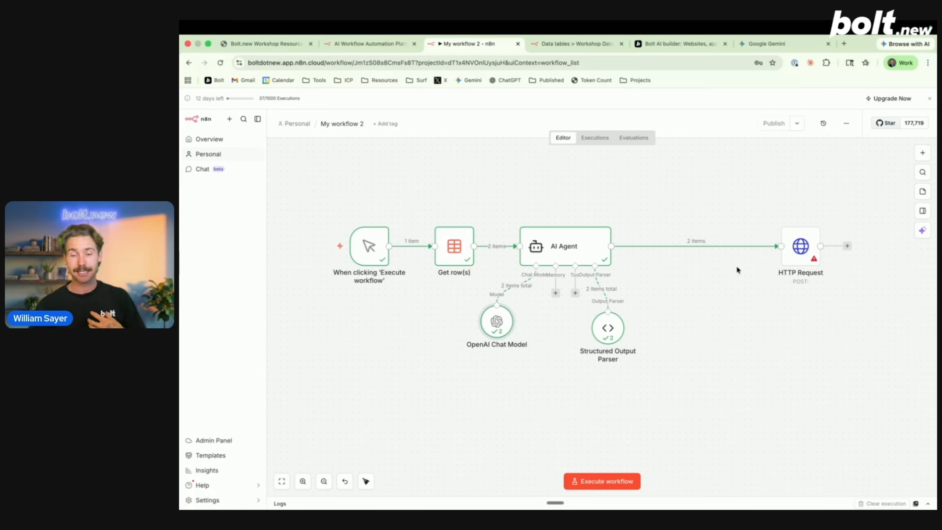
left_click_drag(786, 254, 806, 254)
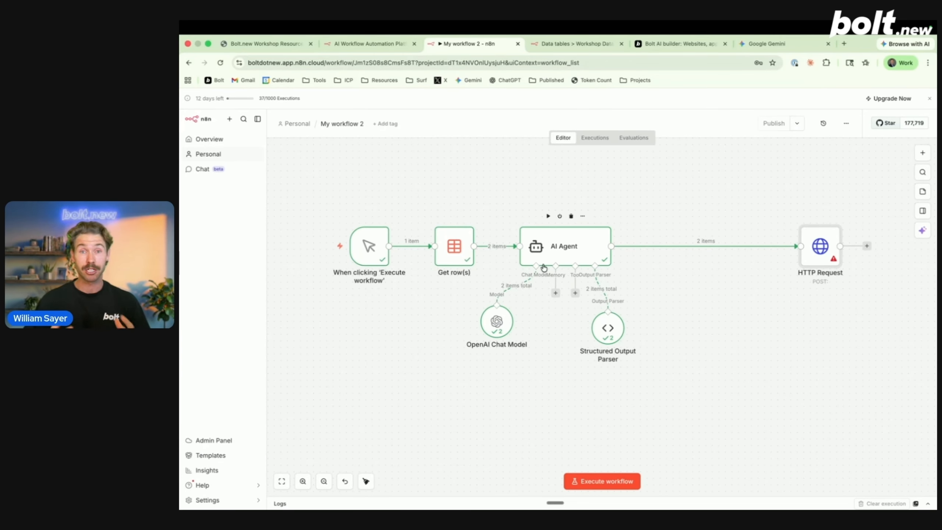
left_click_drag(820, 246, 690, 247)
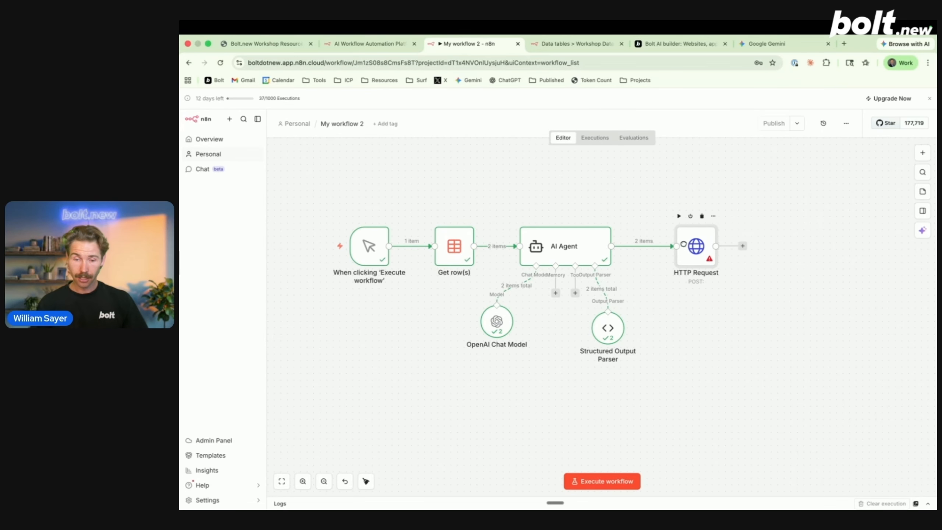
left_click(672, 44)
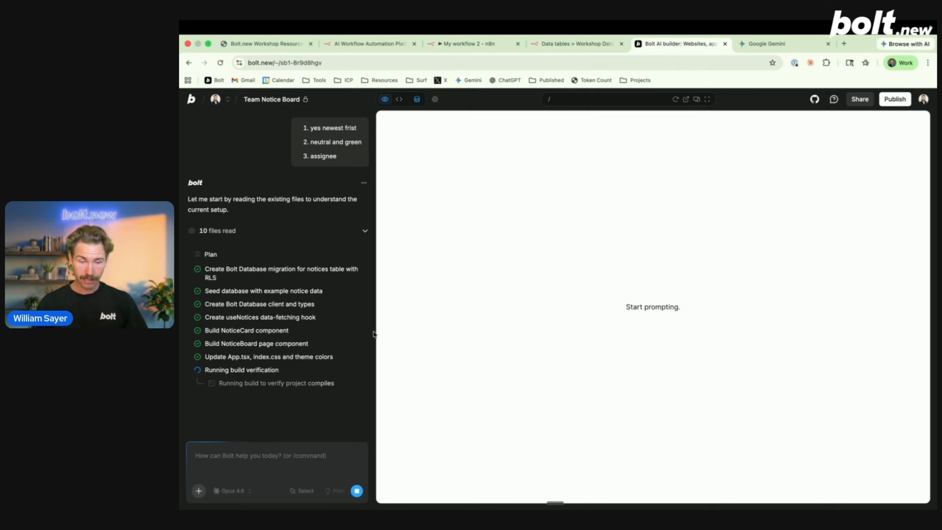
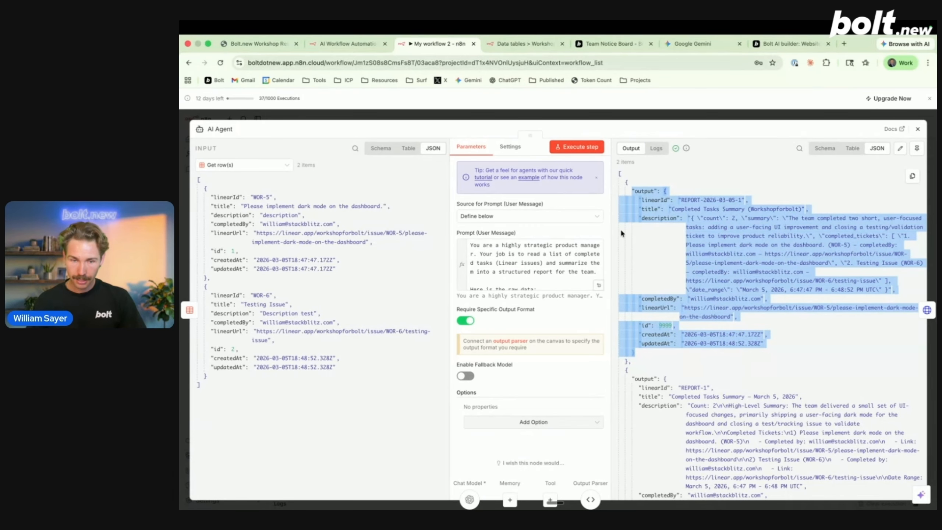
Paste the copied AI Agent JSON output into the new Bolt project's prompt and submit it
left_click(770, 44)
key("super+v")
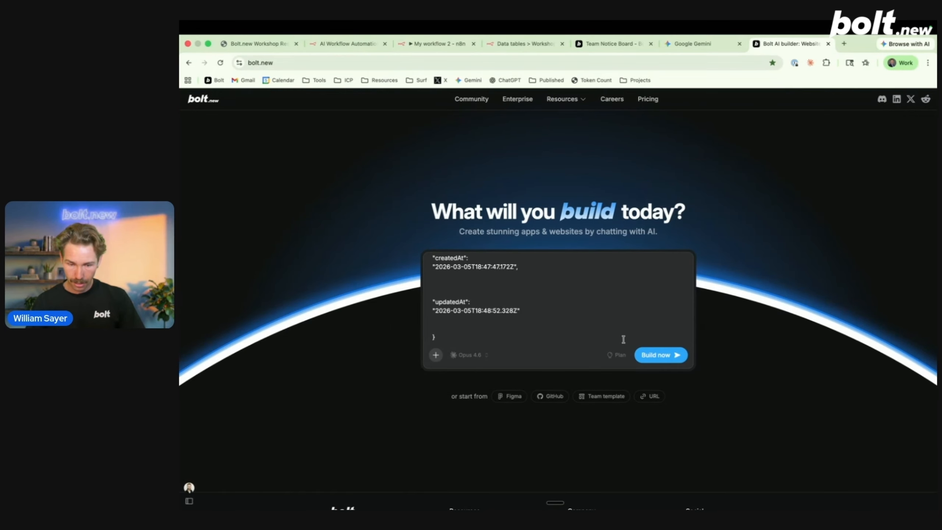
left_click(655, 355)
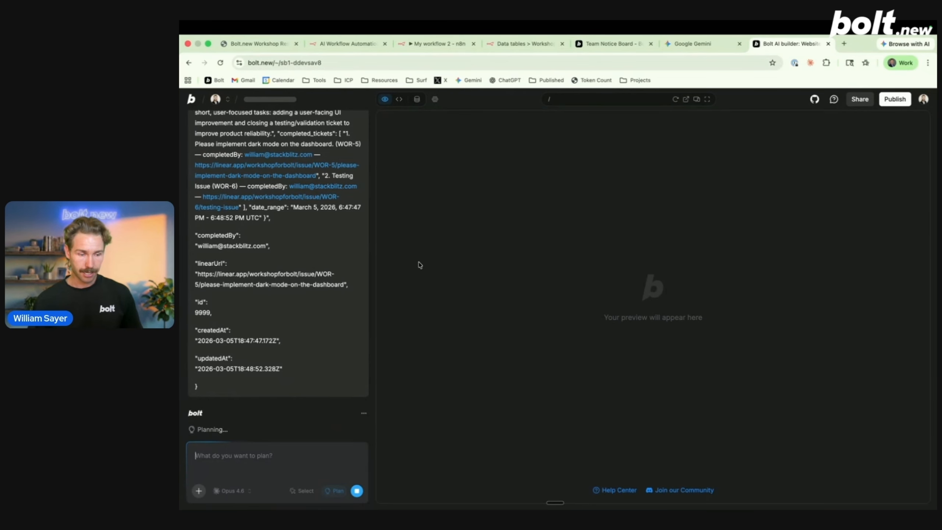
Check the progress of the first Team Notice Board build and of the newly submitted Bolt project
key("super+5")
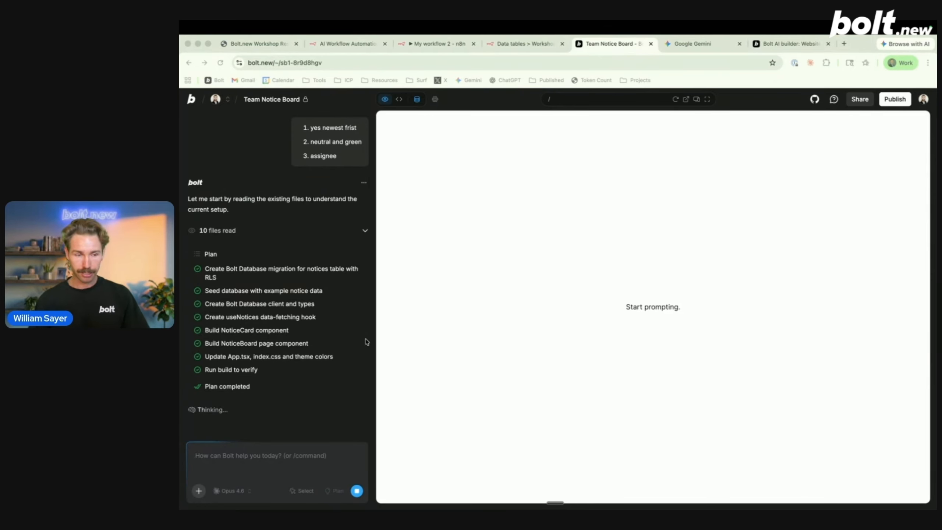
scroll(289, 357, "up", 3)
scroll(289, 359, "down", 3)
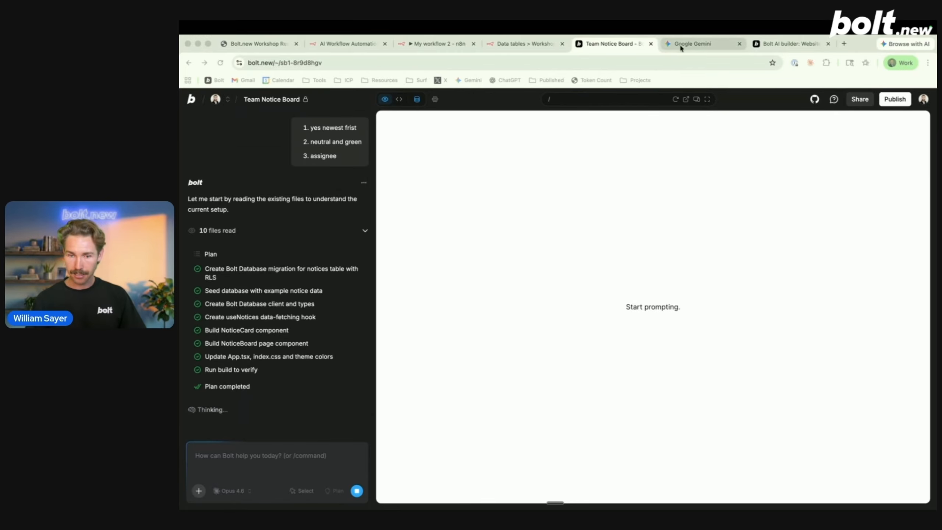
left_click(768, 44)
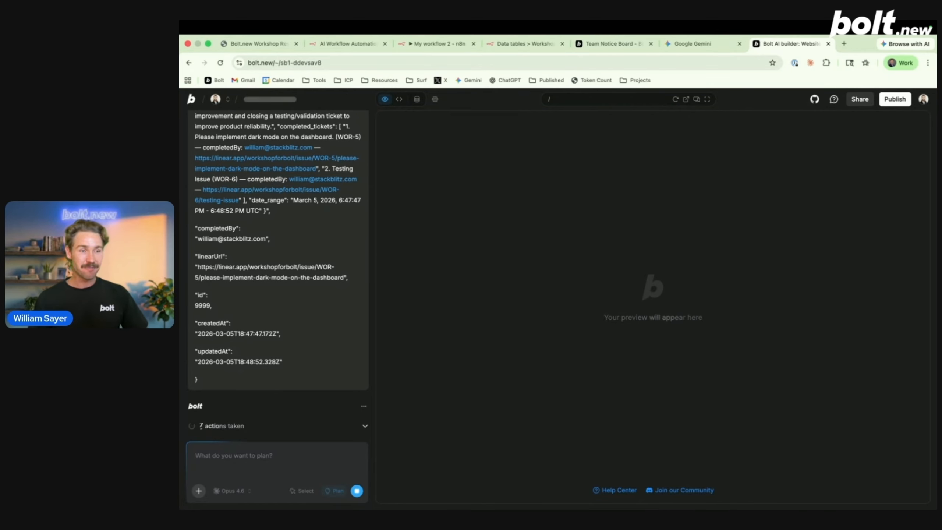
Show the workshop slide after the agenda and the Workshop Data Table, and return to the canvas of My workflow 2 in n8n
left_click(264, 45)
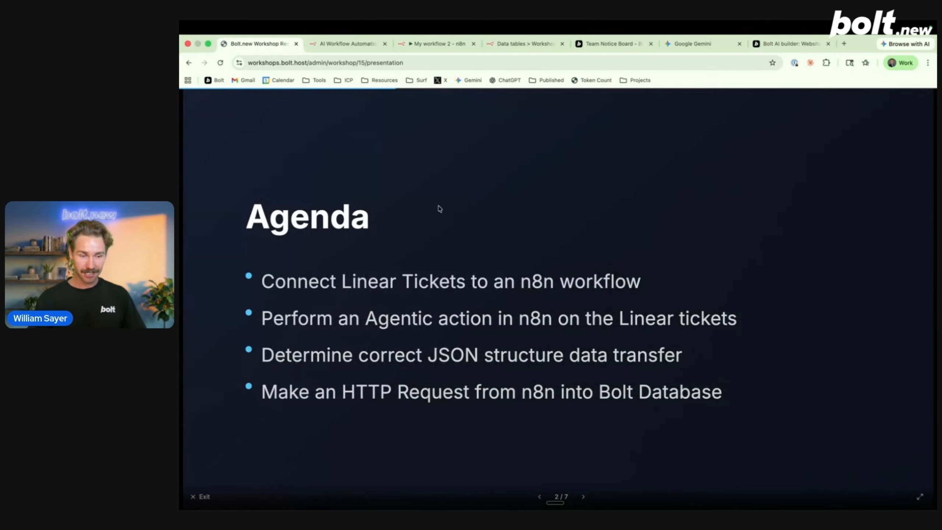
key("Right")
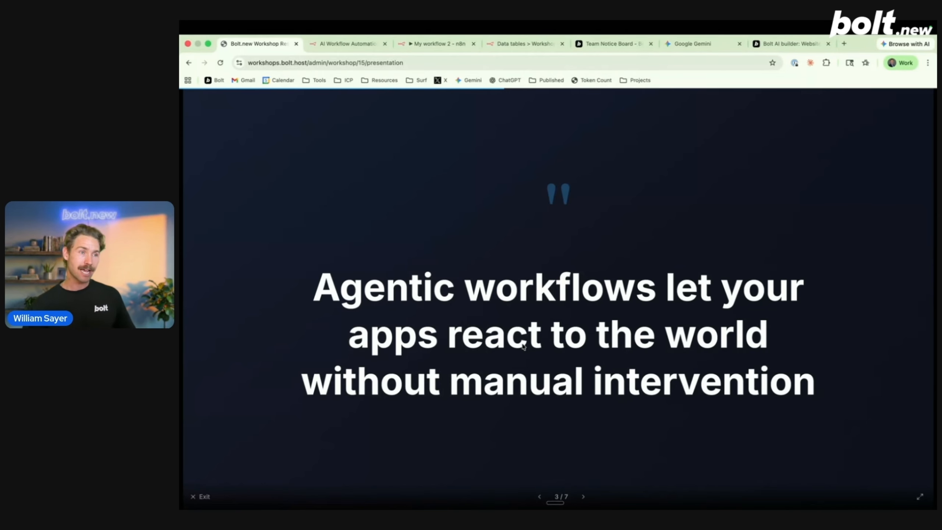
left_click(497, 47)
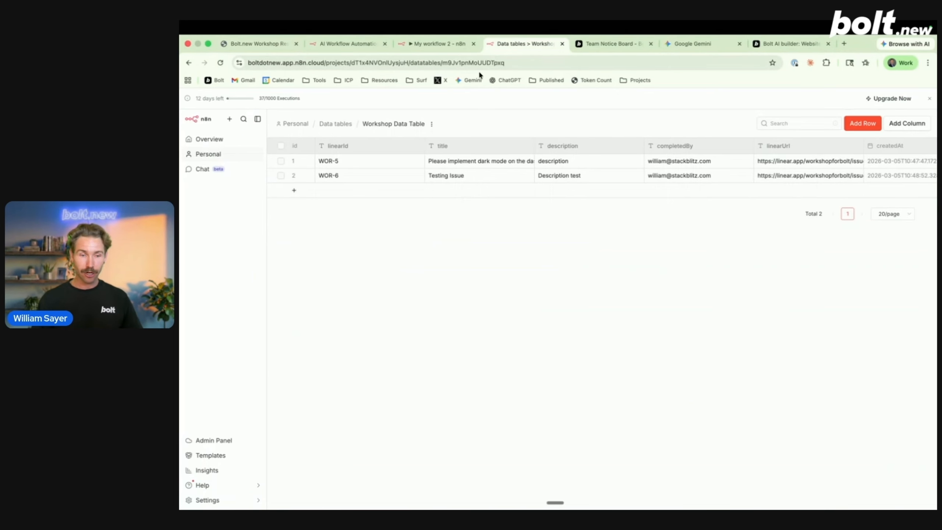
left_click(428, 44)
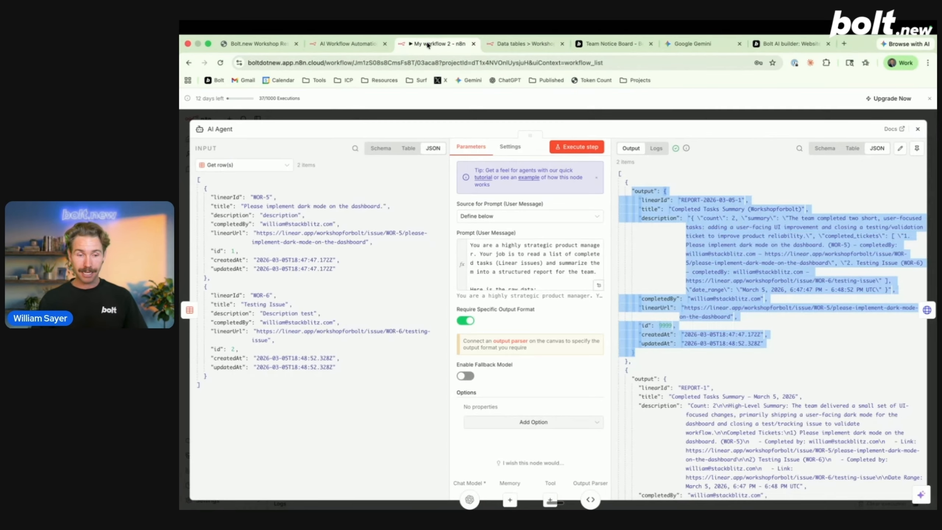
left_click(470, 113)
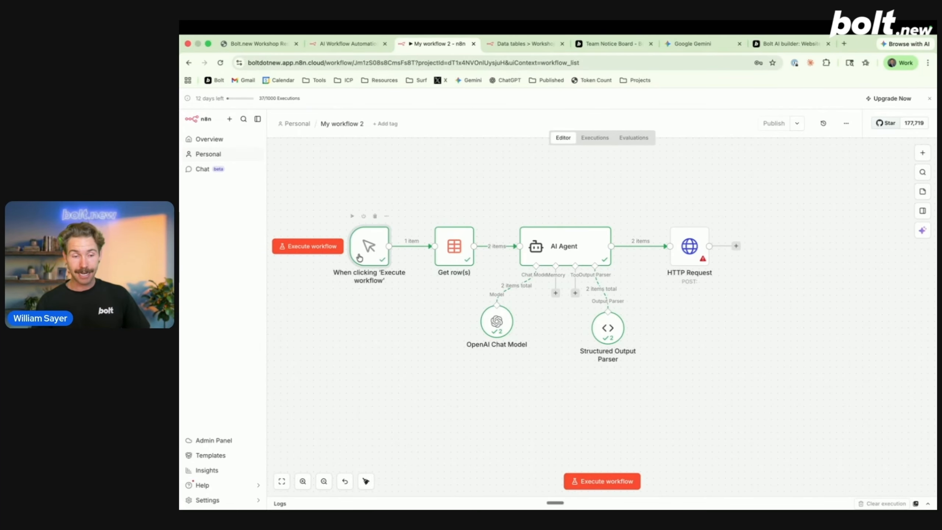
left_click(922, 153)
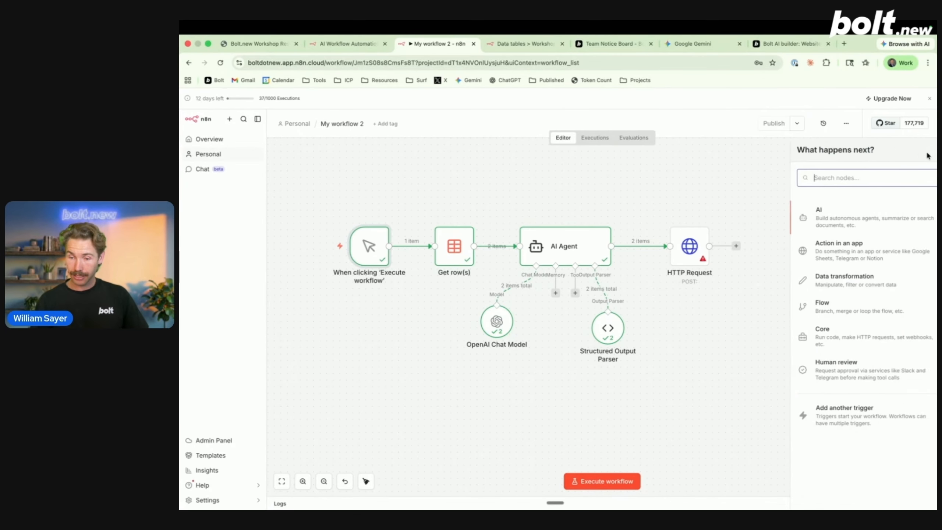
type("tri")
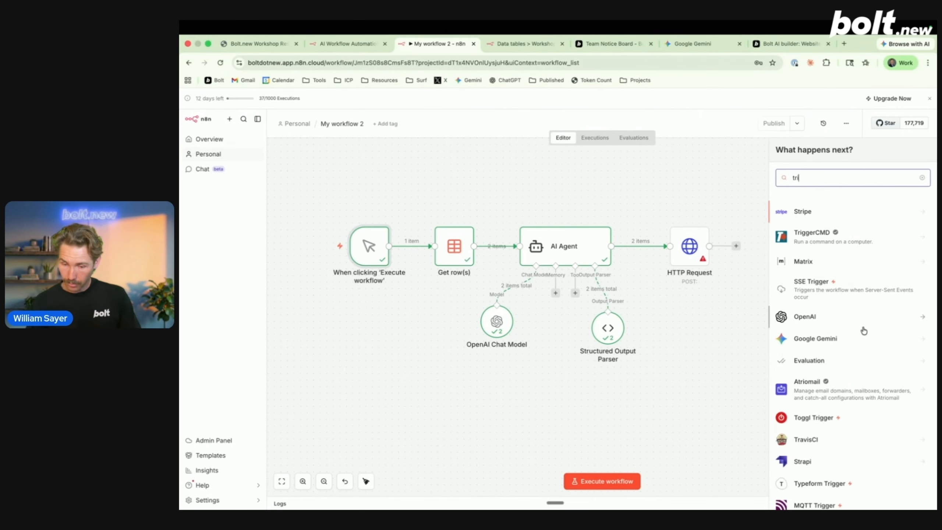
left_click(683, 422)
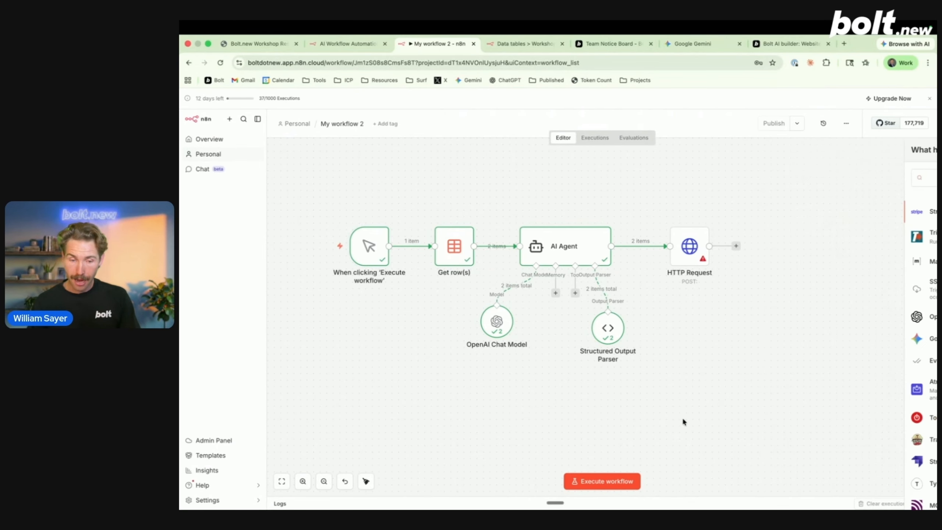
Replace the manual trigger with a Schedule Trigger that uses a Minutes interval with 5 minutes between triggers
left_click_drag(381, 243, 348, 289)
left_click(342, 261)
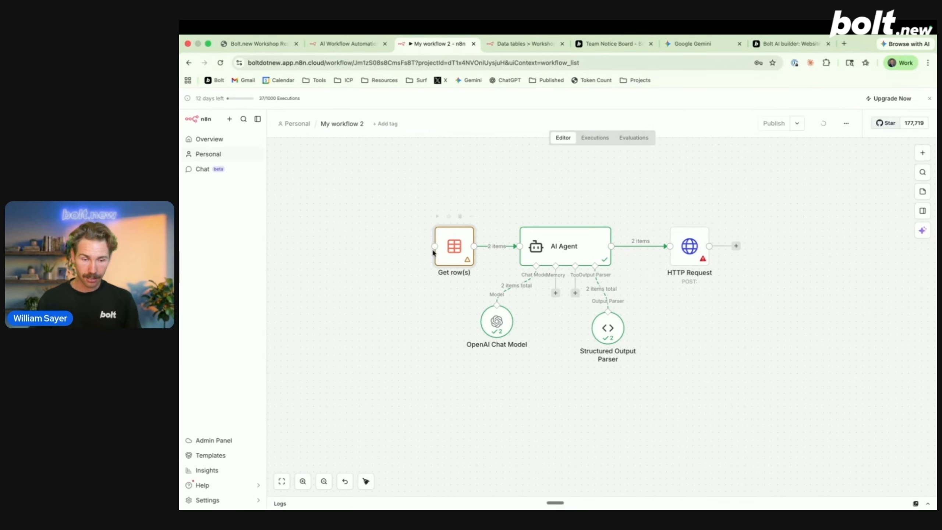
left_click(923, 154)
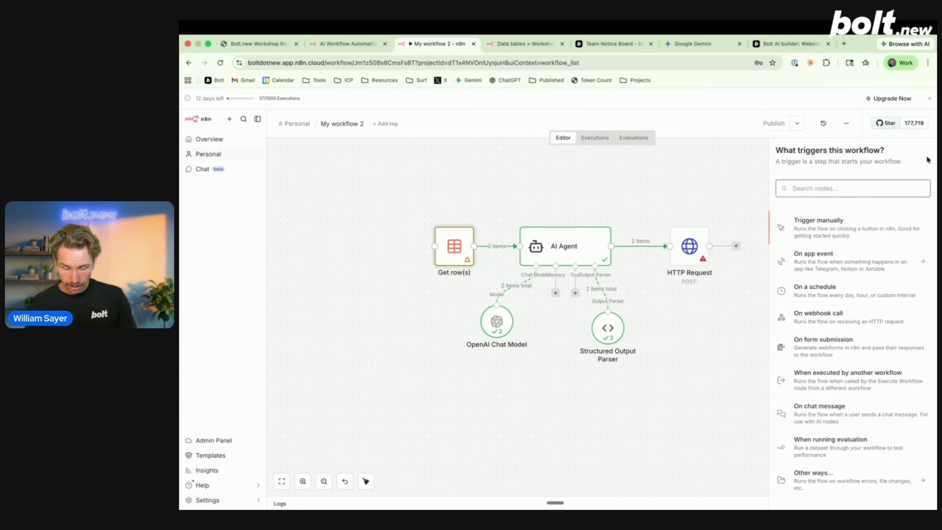
left_click(826, 291)
left_click(254, 224)
left_click(256, 260)
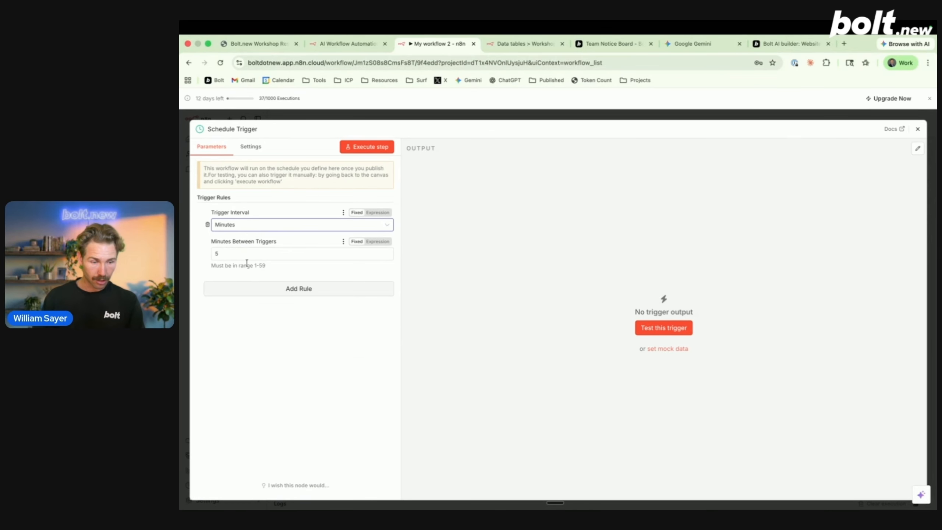
left_click(233, 257)
type("5")
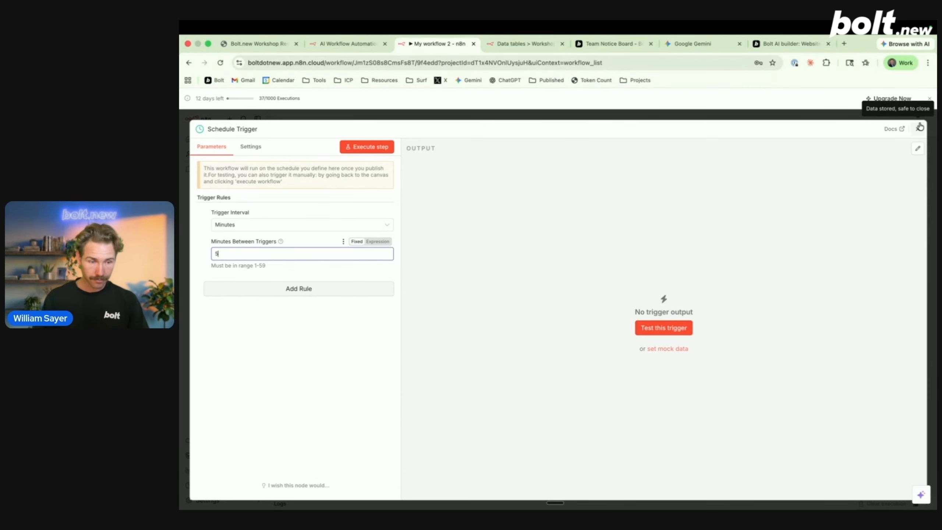
left_click(559, 114)
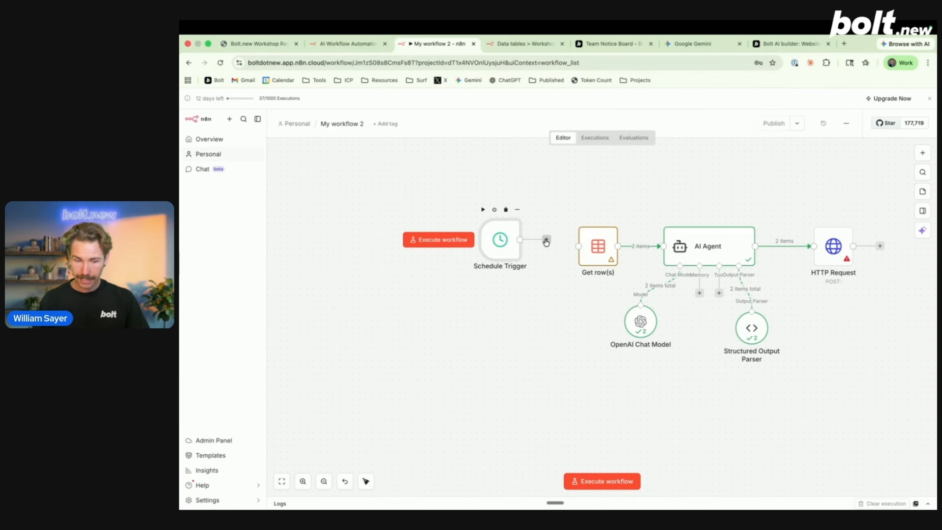
Connect the Schedule Trigger to the Get row(s) node and align it in the same row
mouse_move(496, 253)
left_click_drag(497, 252, 516, 258)
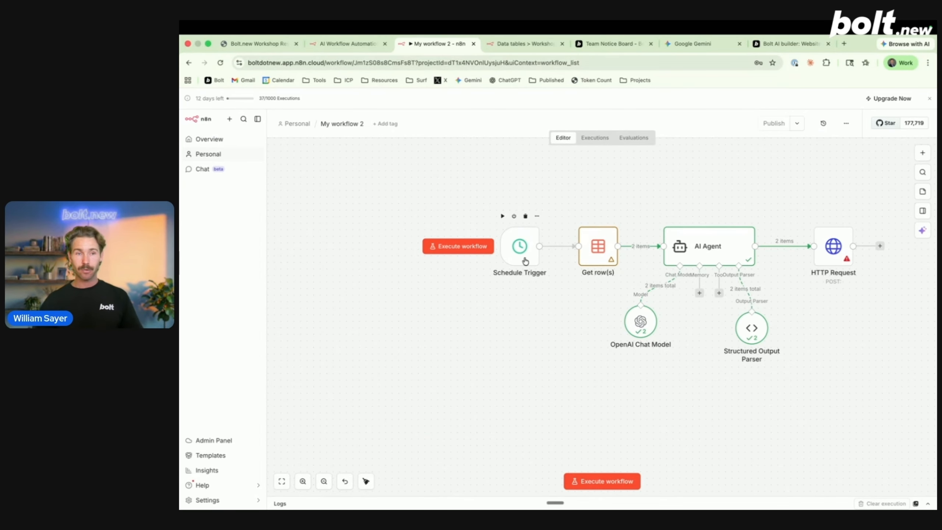
scroll(534, 262, "right", 1)
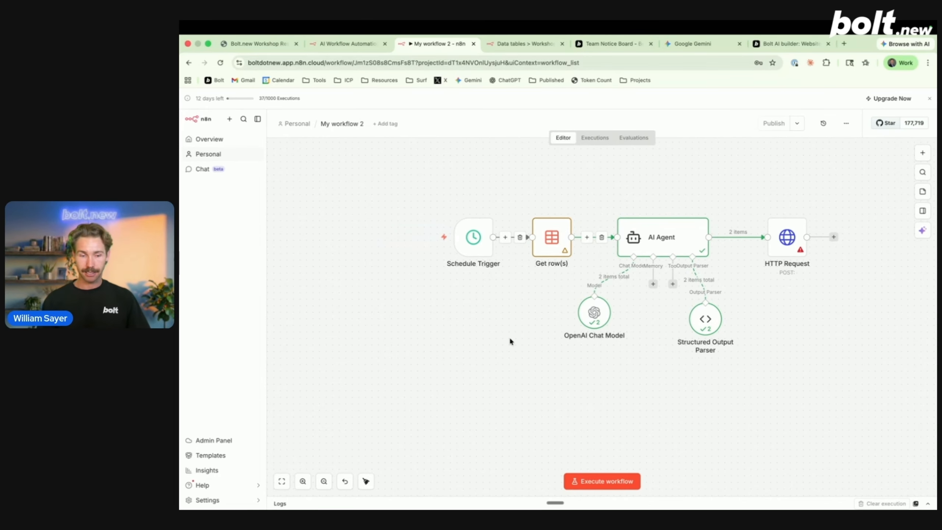
scroll(510, 262, "right", 1)
mouse_move(436, 243)
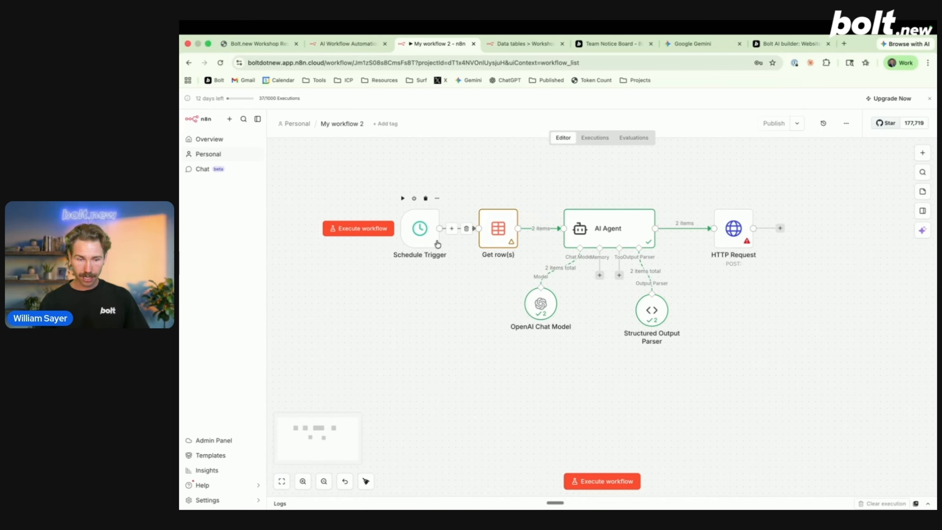
scroll(807, 297, "right", 1)
mouse_move(710, 226)
In the new Bolt project, answer the plan's questions with "1. yes", "2. no" and "3. Linear Tickets", and submit the reply
key("super+9")
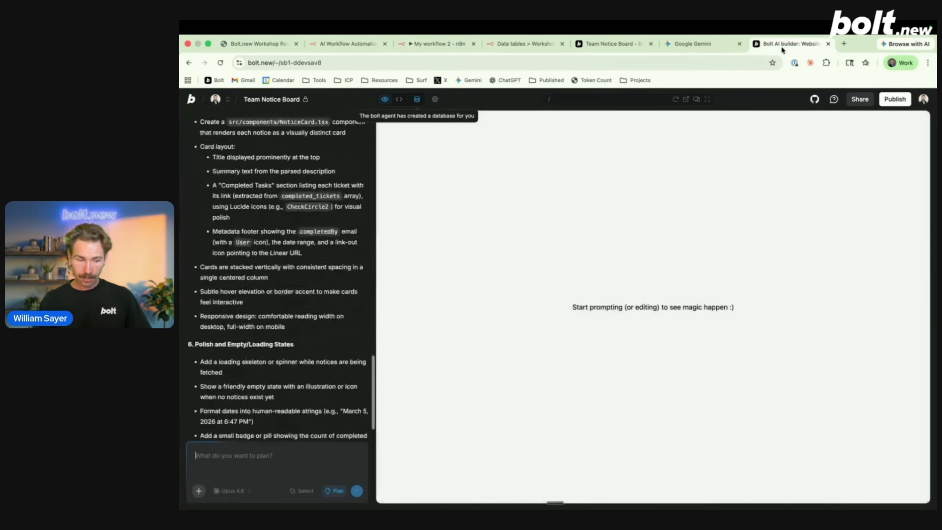
scroll(235, 270, "up", 3)
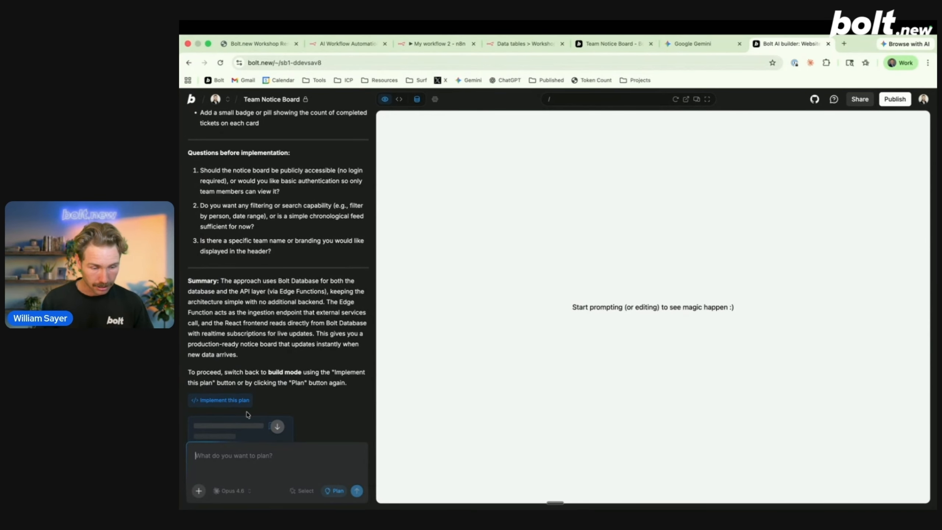
type("1. yes")
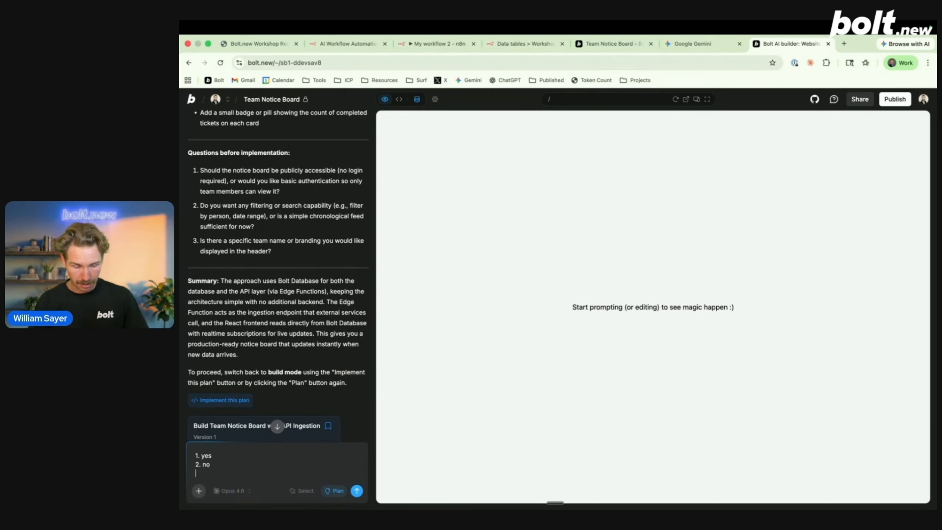
type("Linear ")
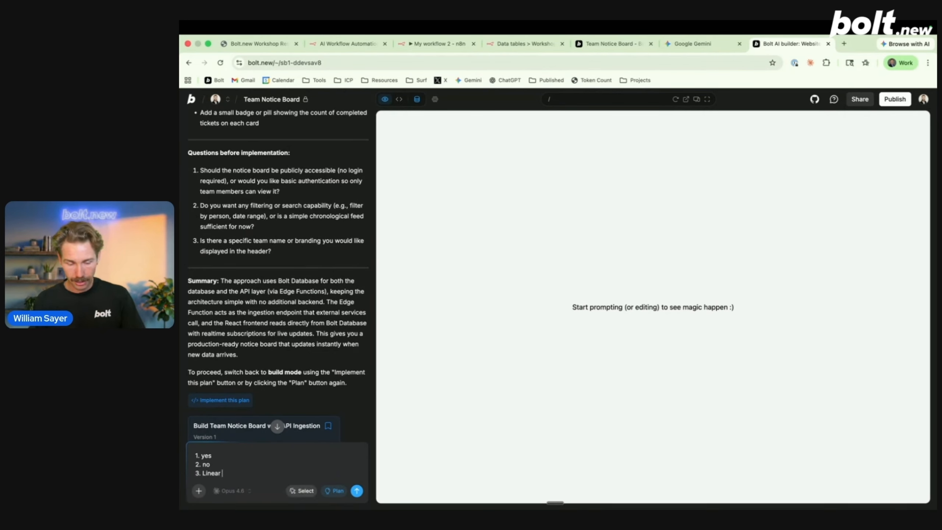
type("s")
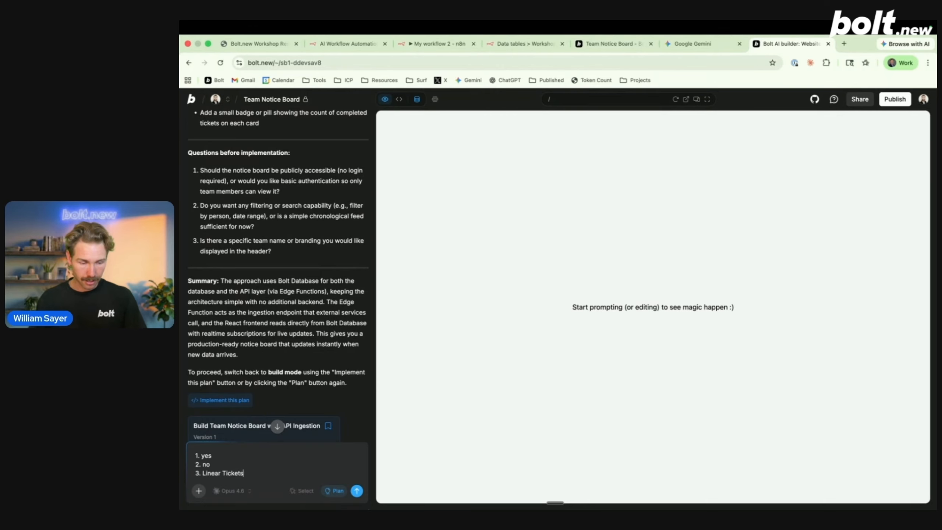
left_click(357, 490)
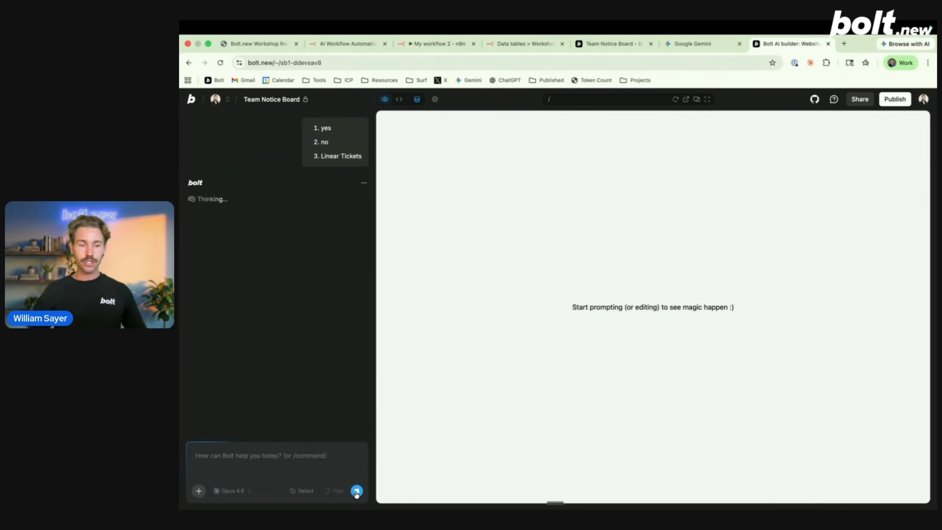
Review the report JSON in the new Bolt project's original prompt, including its description and completed tickets
scroll(299, 308, "up", 10)
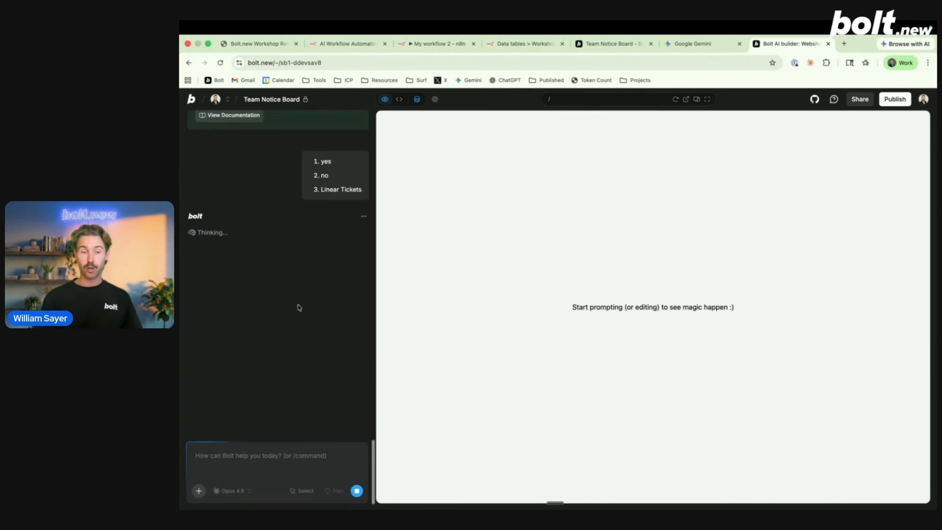
scroll(300, 308, "up", 20)
scroll(299, 308, "down", 5)
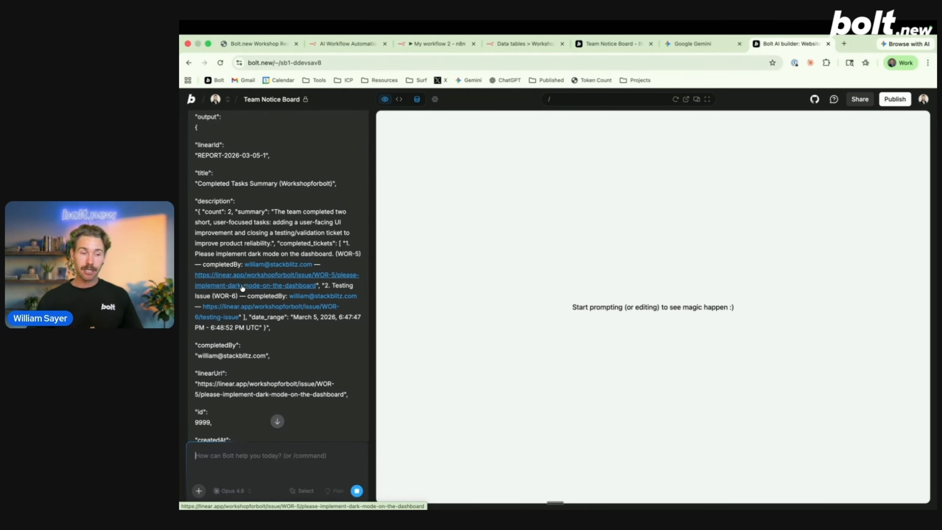
Review the JSON fields in the new Bolt project's original prompt and check the build progress of both Team Notice Board projects
scroll(241, 288, "up", 2)
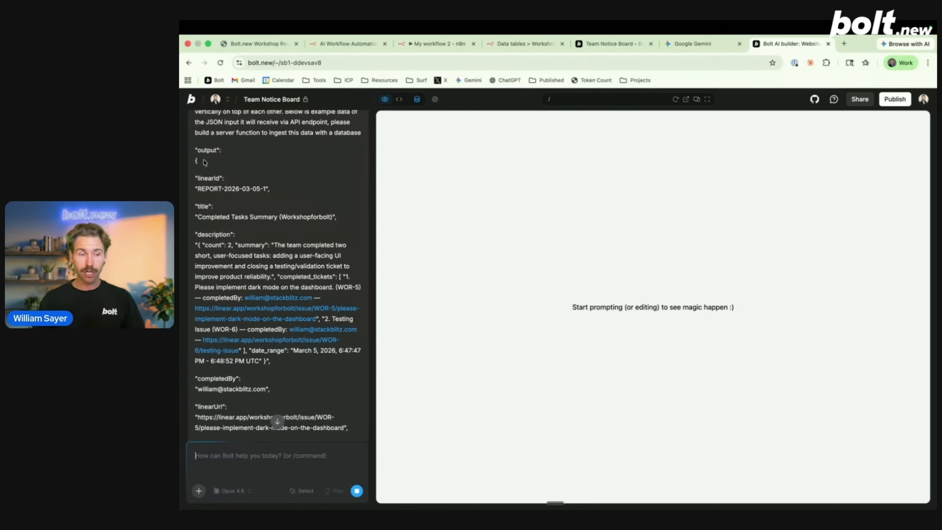
scroll(205, 162, "up", 1)
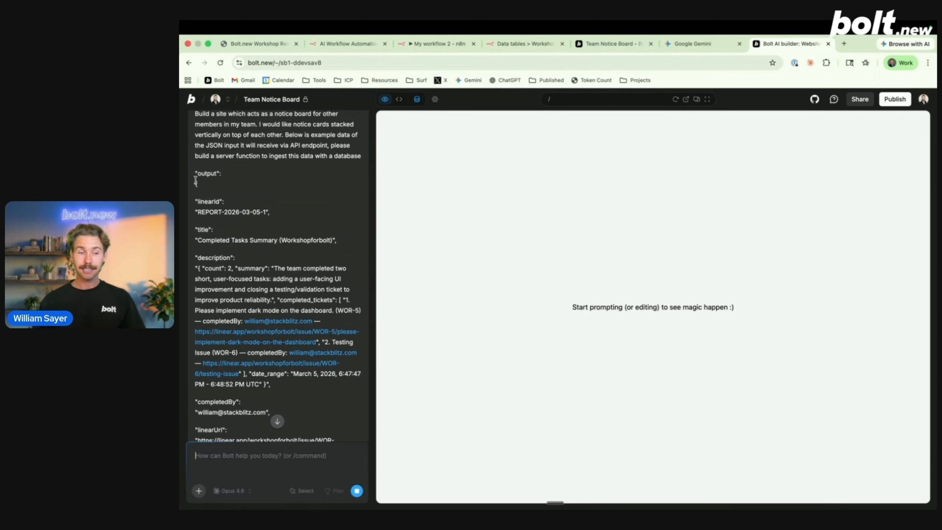
left_click_drag(199, 173, 257, 241)
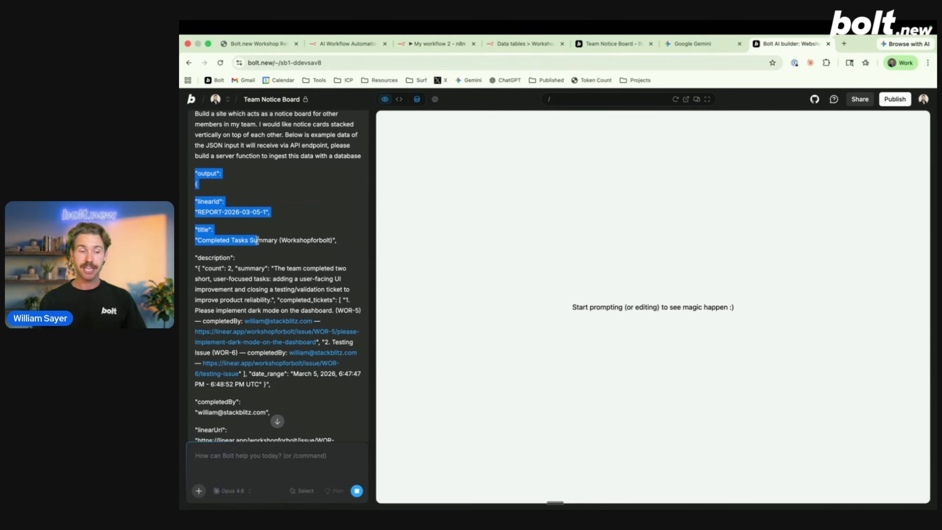
scroll(257, 242, "down", 3)
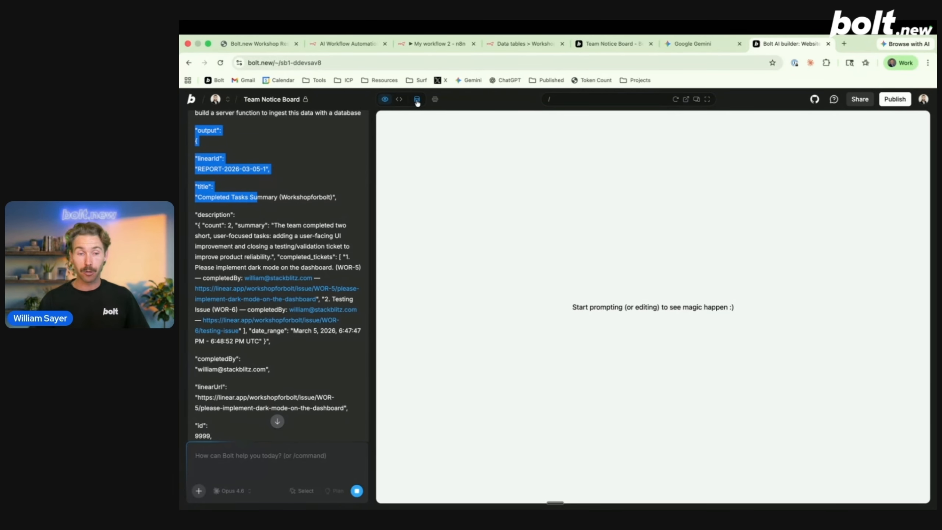
scroll(300, 193, "down", 10)
scroll(299, 194, "down", 15)
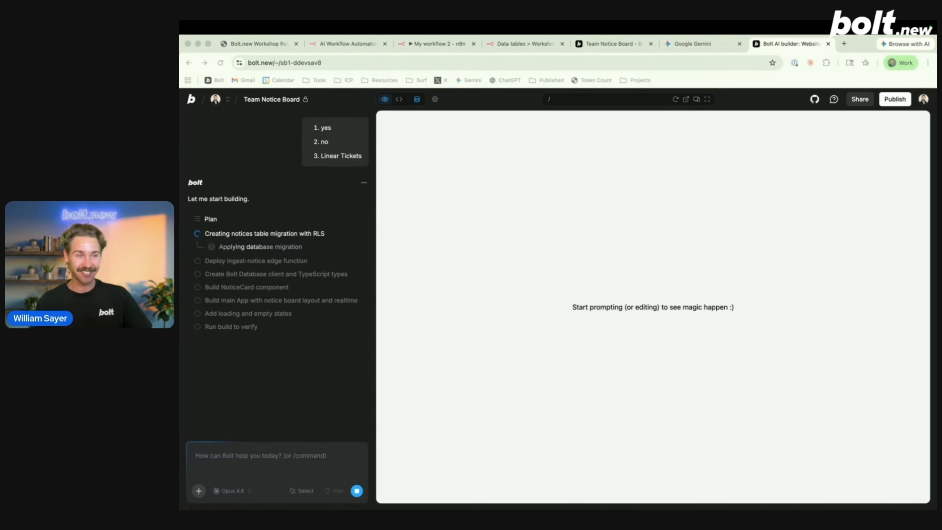
left_click(621, 43)
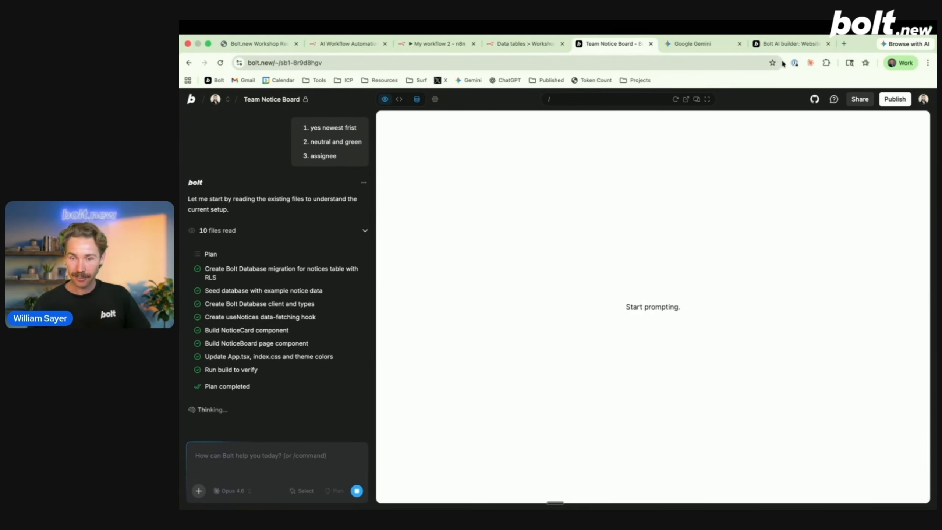
left_click(806, 46)
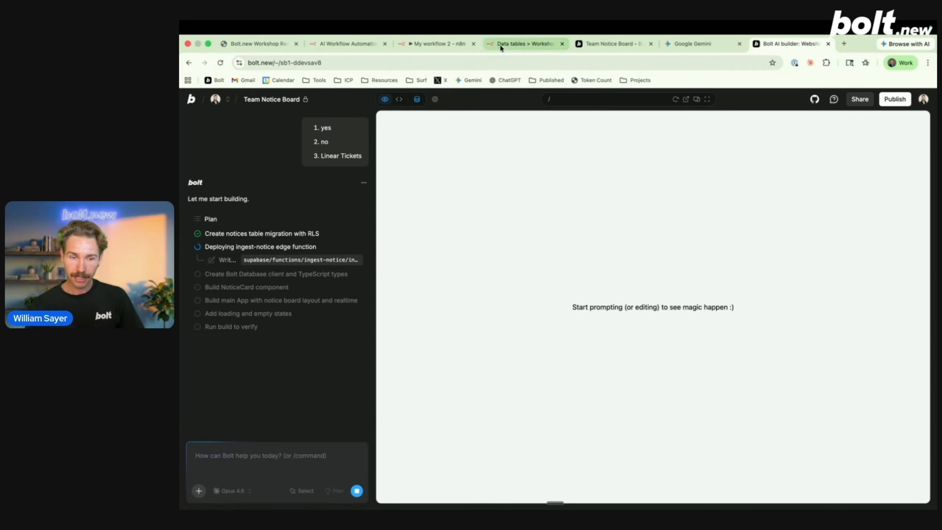
Switch to the n8n workflow and set the HTTP Request node's authentication to Generic Credential Type with Header Auth
left_click(439, 43)
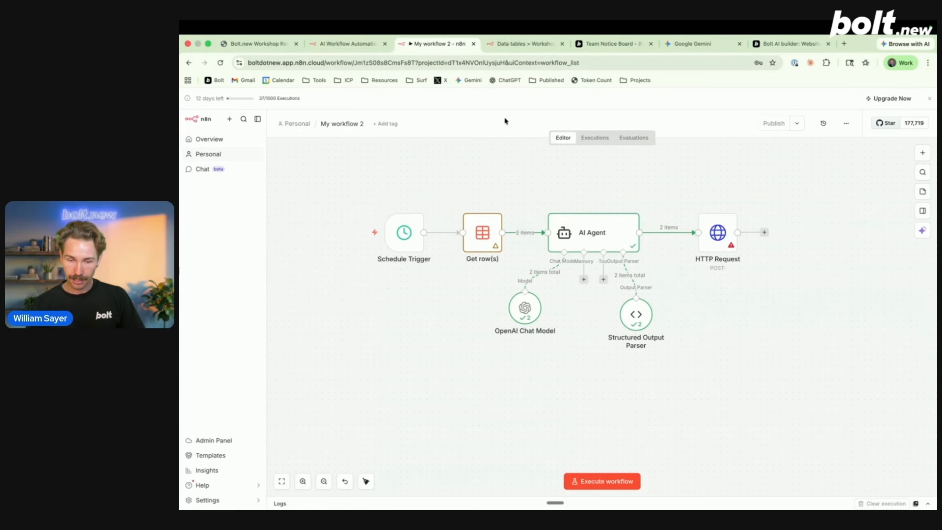
double_click(719, 230)
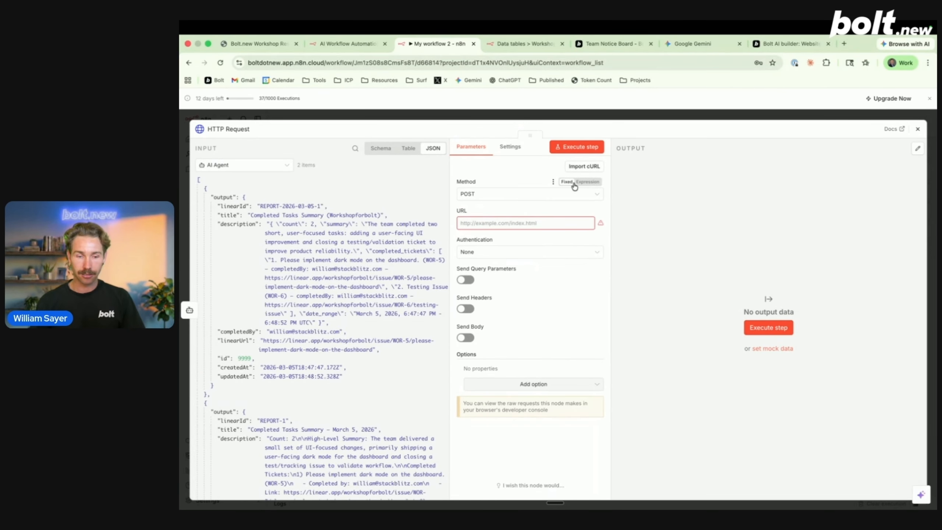
left_click(503, 253)
left_click(526, 324)
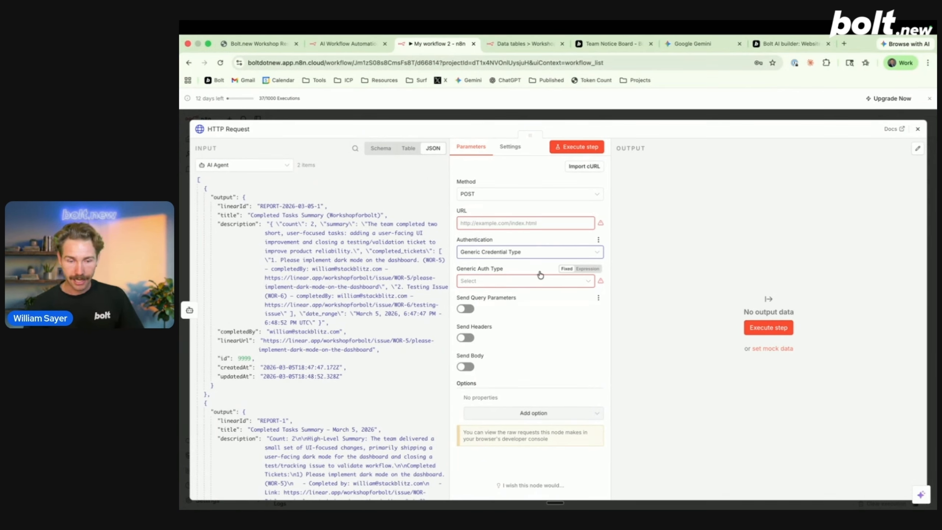
left_click(493, 252)
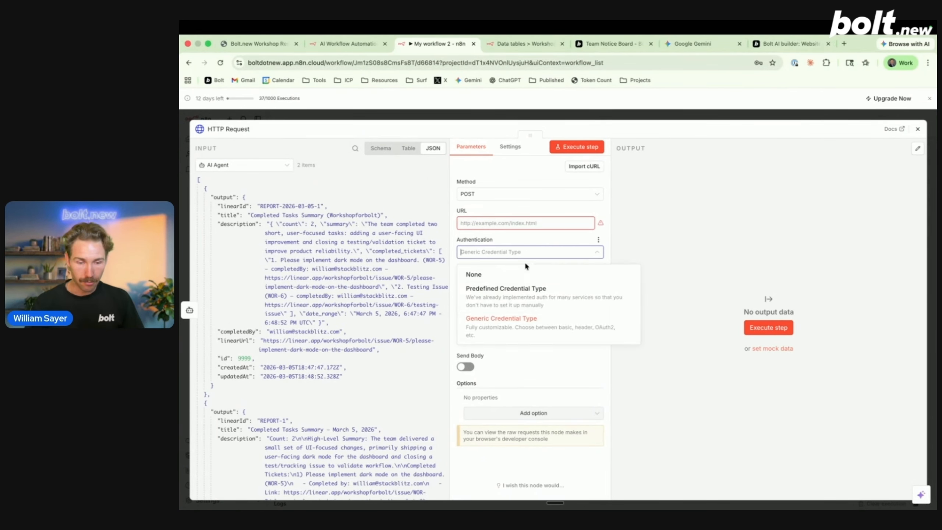
left_click(504, 330)
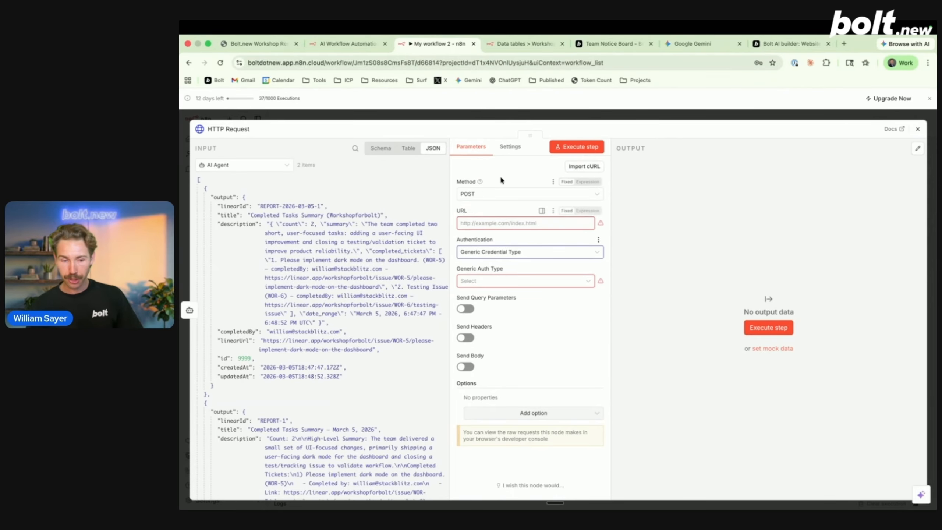
left_click(542, 282)
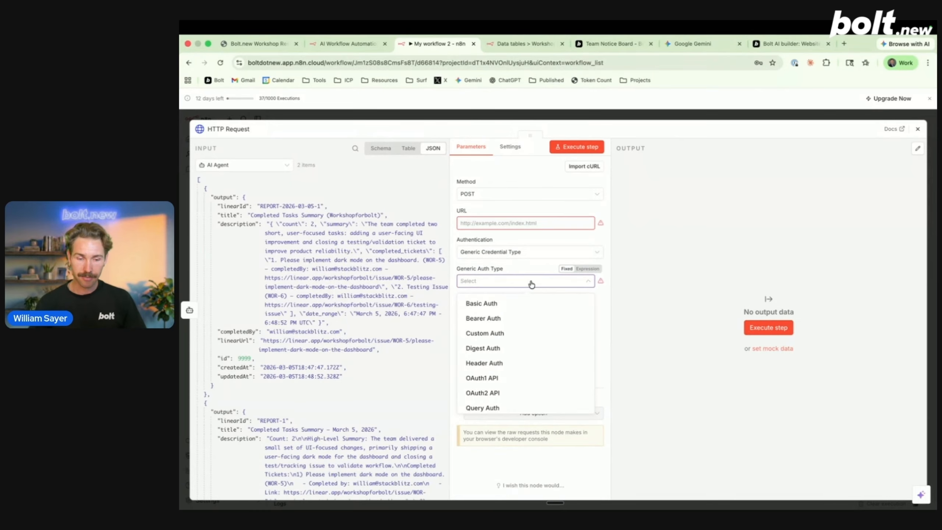
left_click(499, 358)
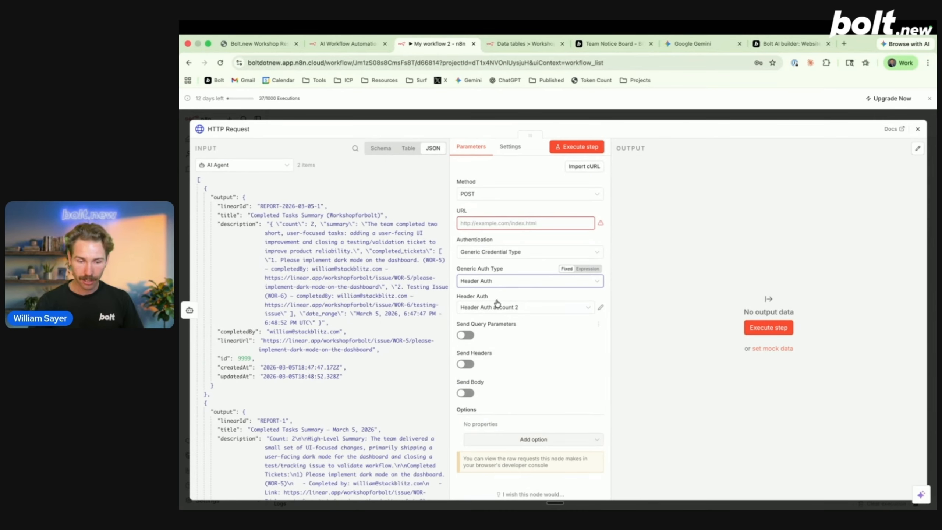
left_click(581, 309)
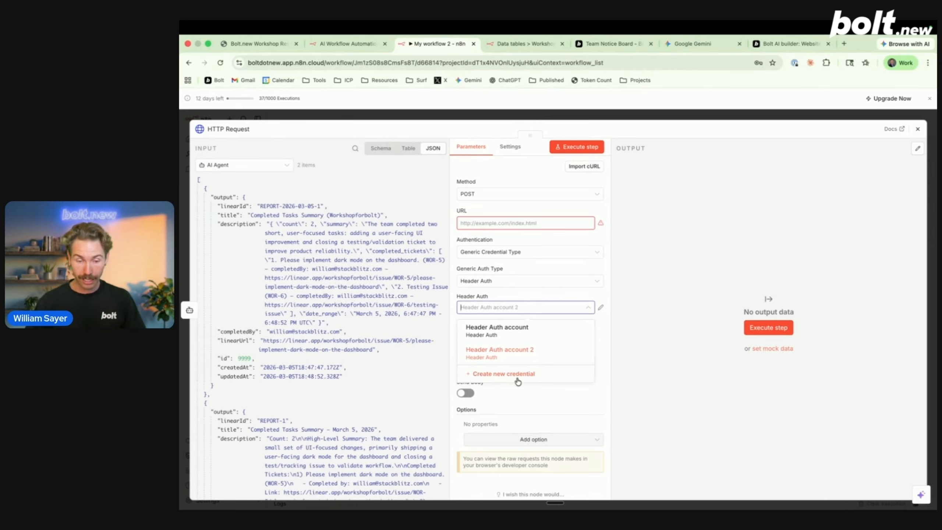
left_click(530, 394)
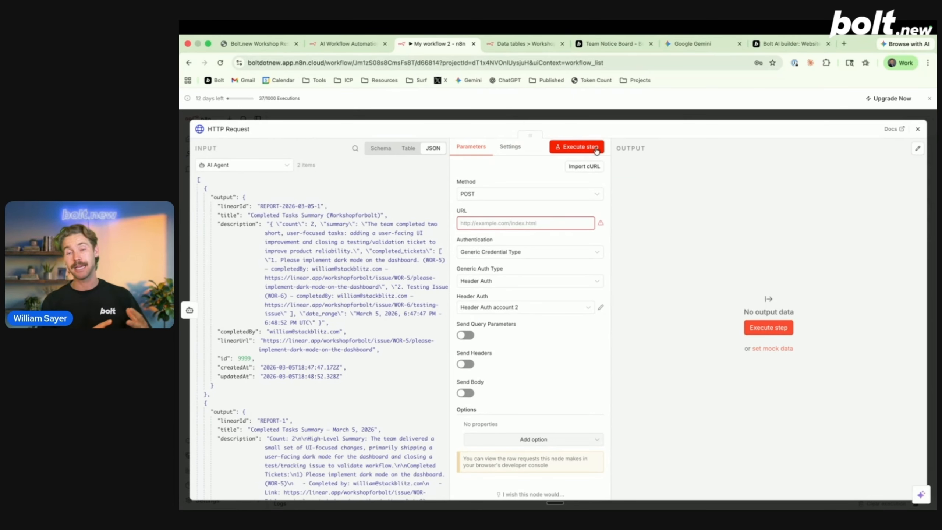
In the earlier Team Notice Board project in Bolt, stop the running response and submit the prompt "finish build"
left_click(790, 44)
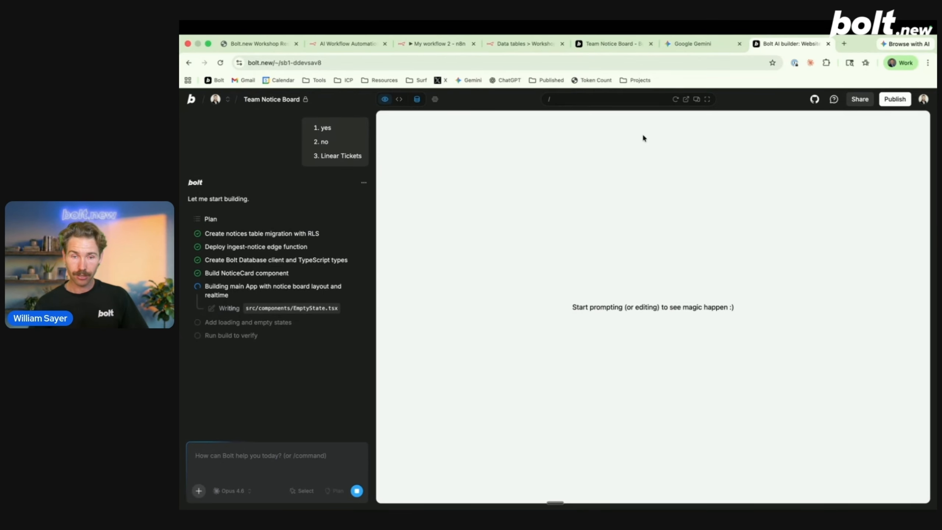
left_click(607, 45)
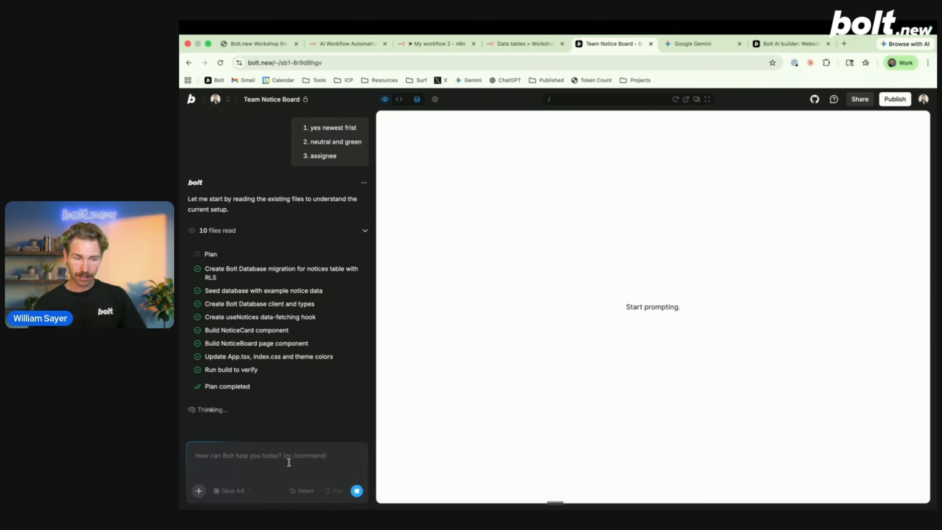
left_click(357, 491)
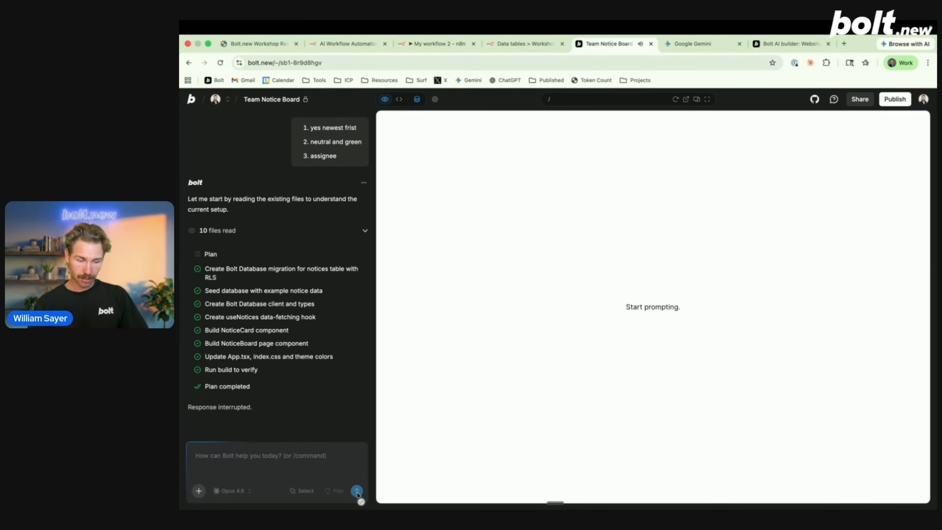
left_click(247, 459)
type("finish build")
key("Return")
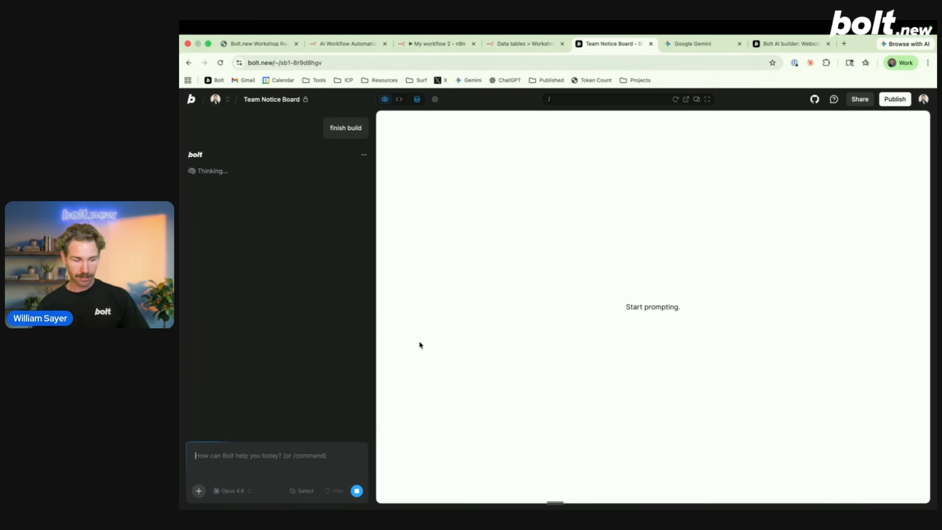
Check the new Bolt project's build progress, and back in n8n enable Send Body in the HTTP Request node
left_click(790, 45)
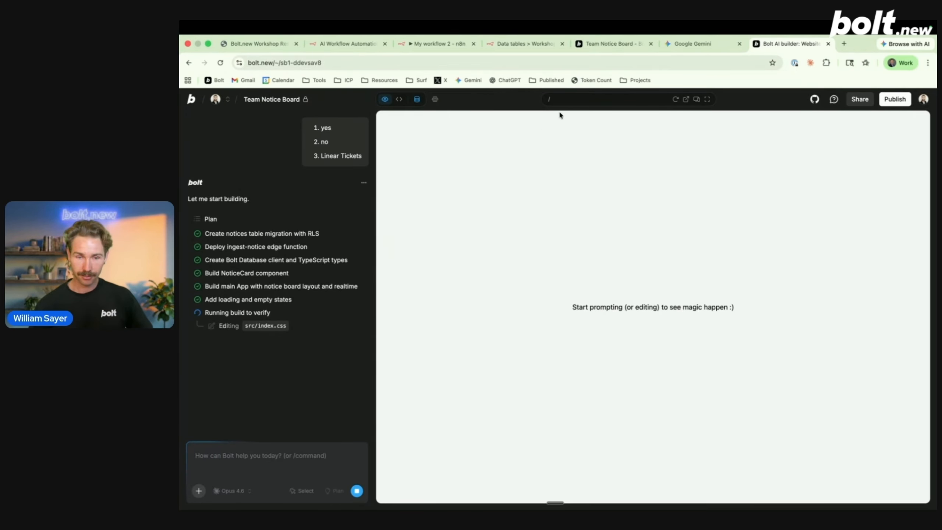
left_click(430, 44)
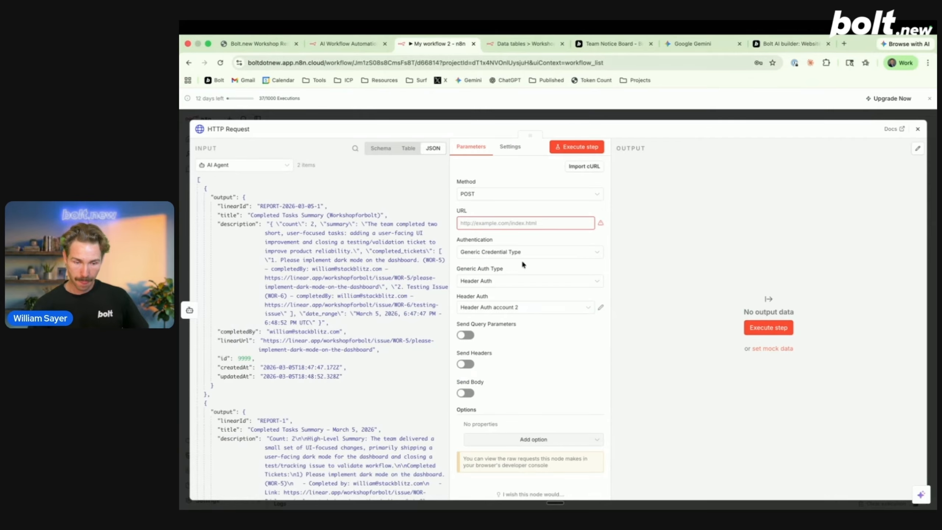
scroll(569, 380, "down", 1)
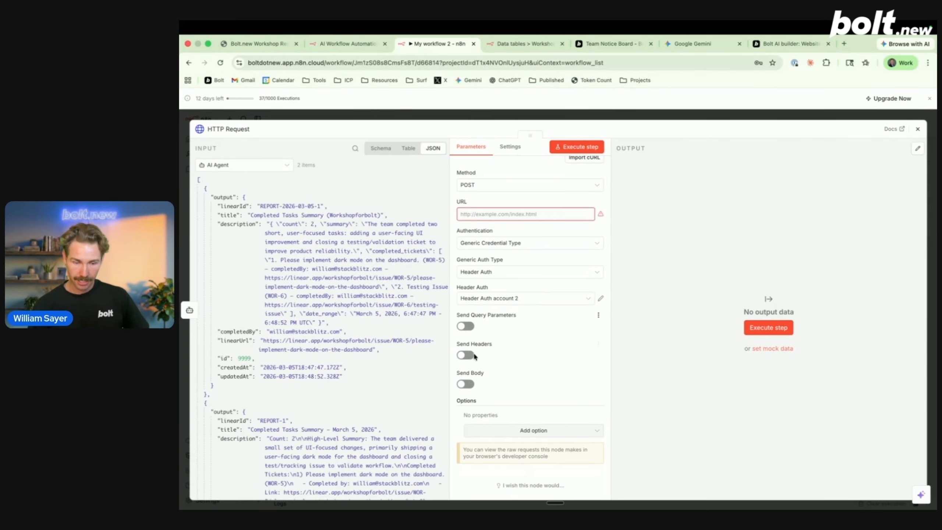
left_click(465, 384)
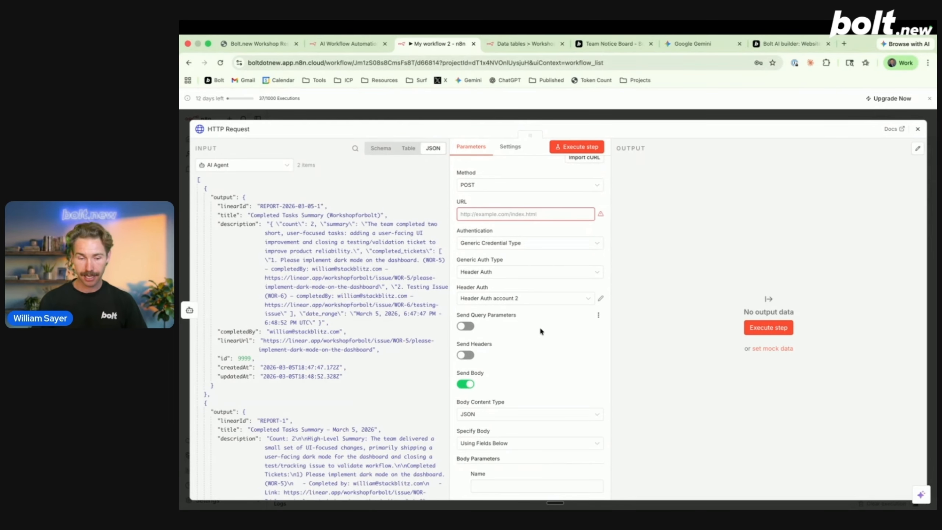
scroll(539, 327, "down", 5)
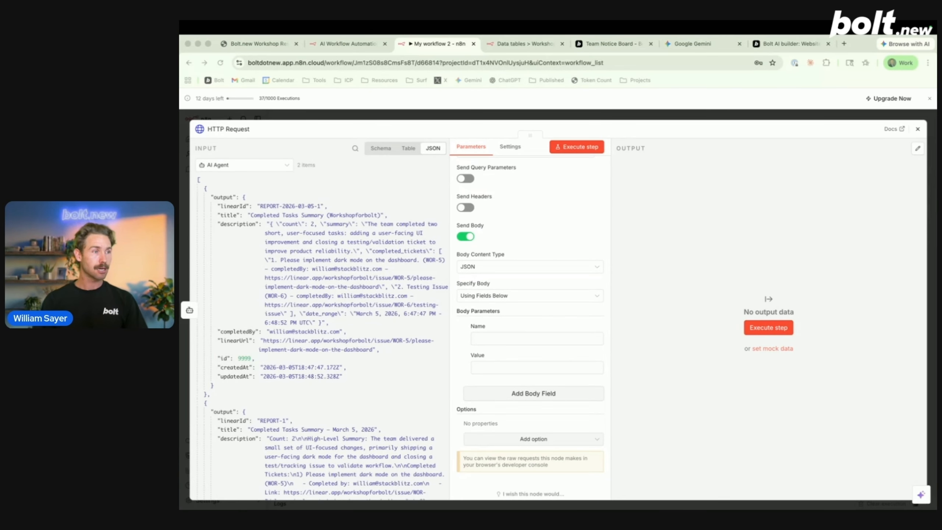
left_click(514, 349)
scroll(515, 349, "down", 1)
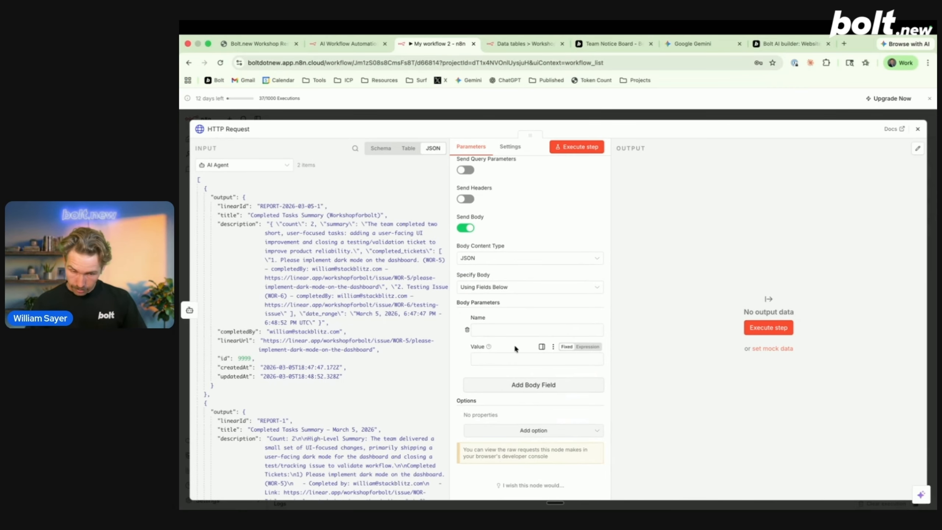
Name the first body parameter linearId and map its value to the AI Agent's linearId output, {{ $json.output.linearId }}
left_click(498, 326)
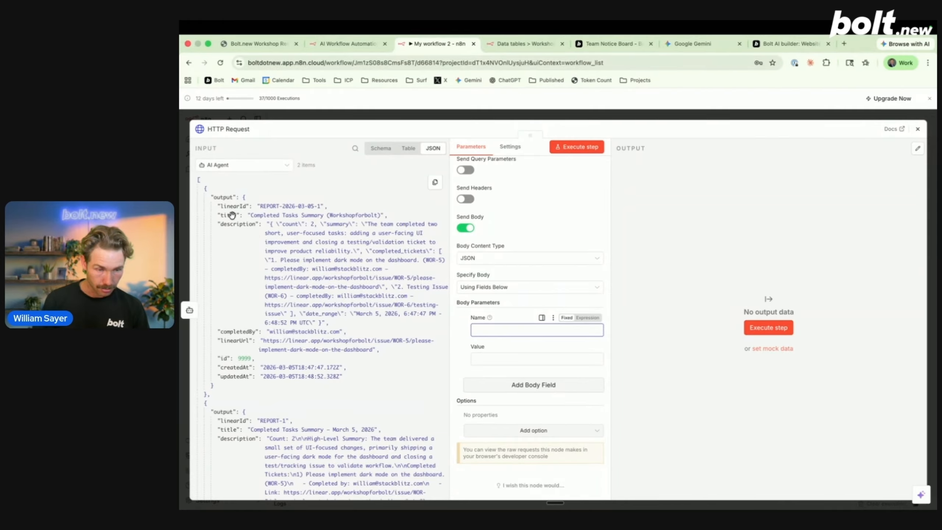
left_click_drag(230, 207, 497, 331)
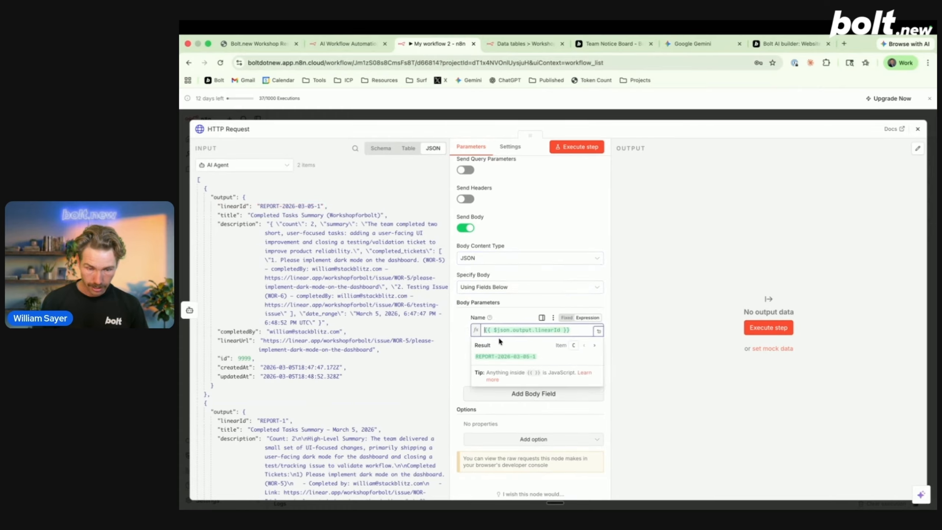
key("super+a")
key("BackSpace")
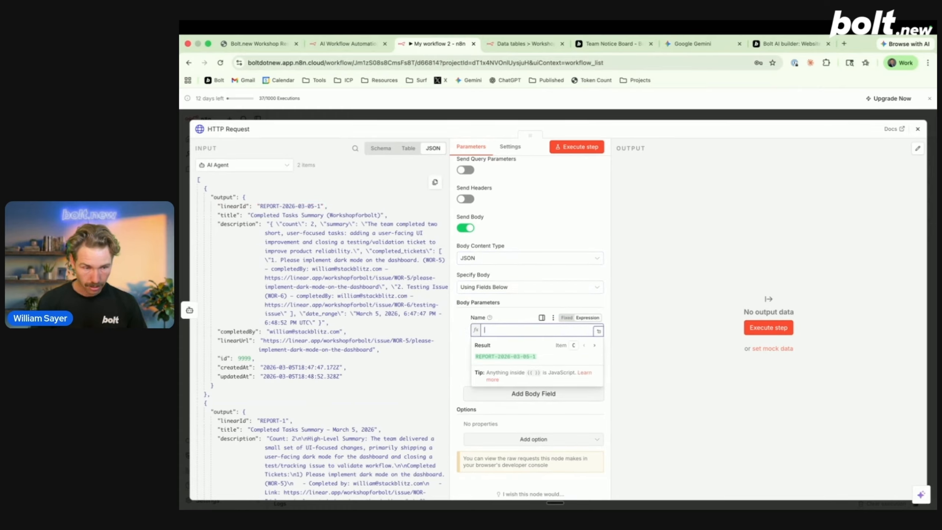
type("linearId")
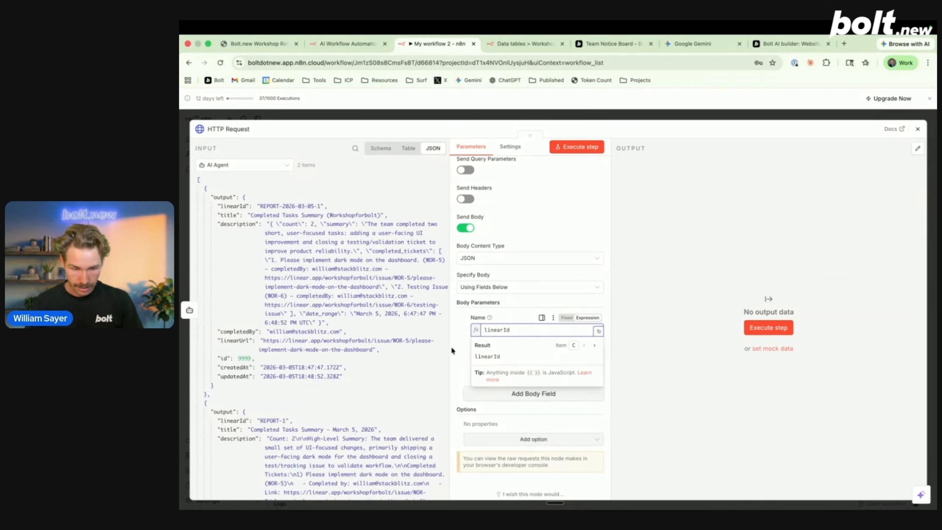
left_click(460, 347)
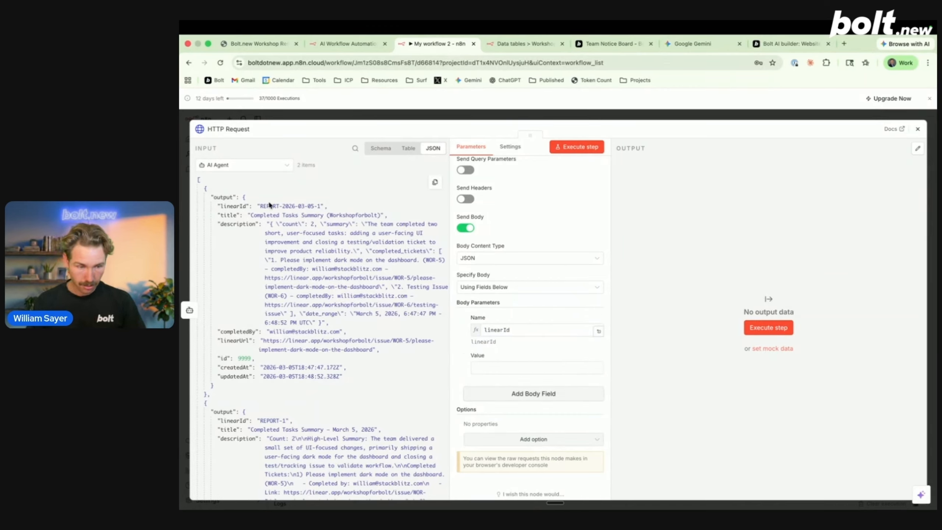
left_click_drag(235, 206, 524, 393)
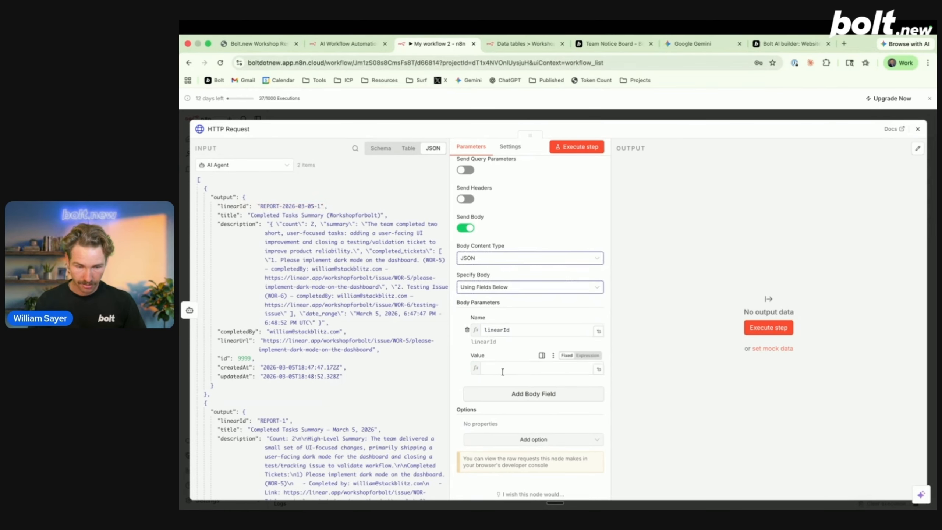
Add a second body field named title and map its value to the AI Agent's title output, {{ $json.output.title }}
left_click(509, 401)
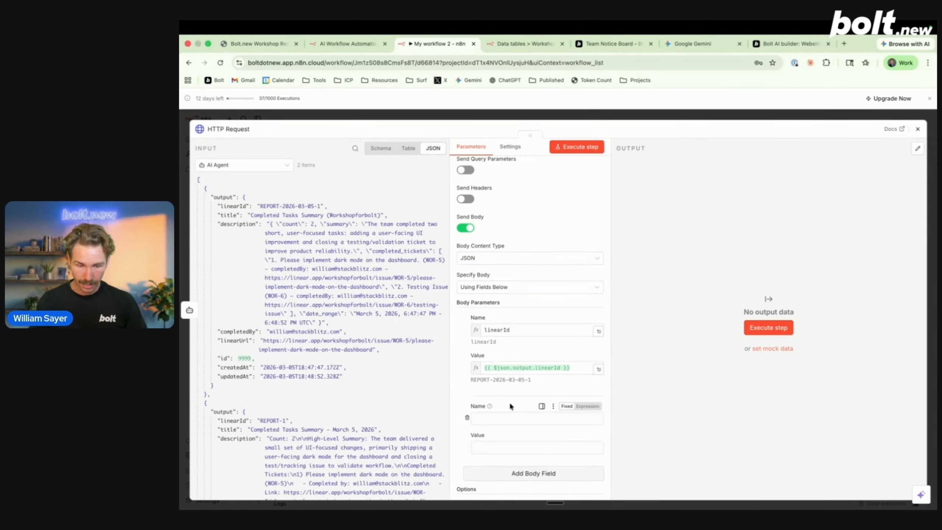
scroll(510, 401, "down", 2)
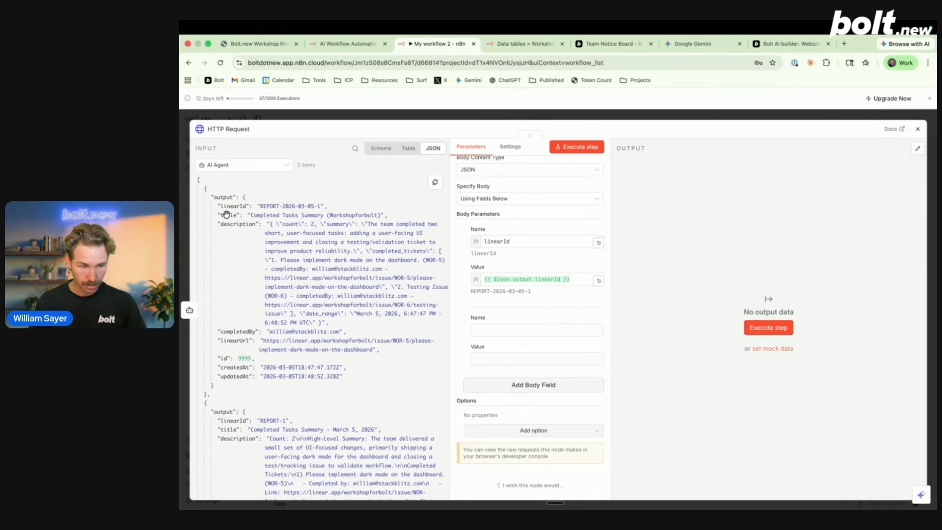
left_click_drag(227, 210, 534, 358)
left_click(485, 330)
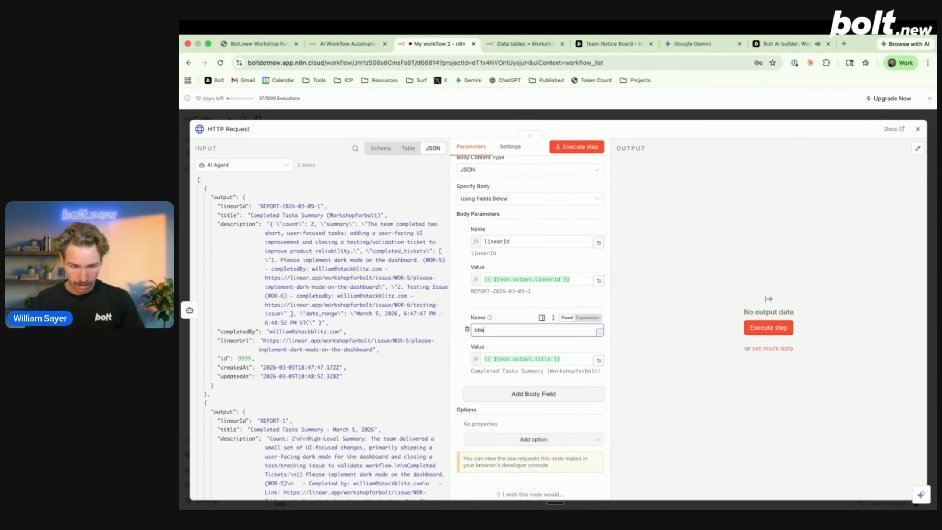
Add a third body field named description and map its value to the AI Agent's description output, {{ $json.output.description }}
scroll(481, 353, "down", 1)
left_click(499, 382)
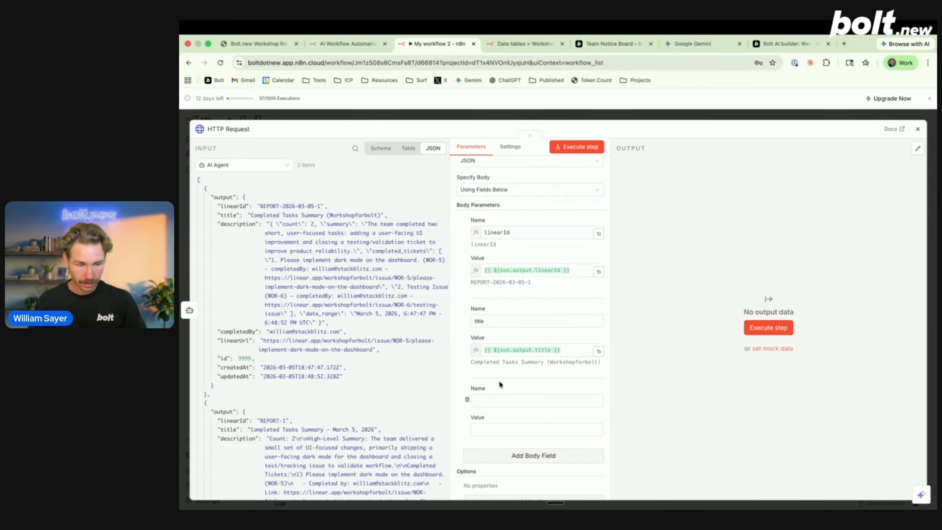
left_click(488, 401)
type("description")
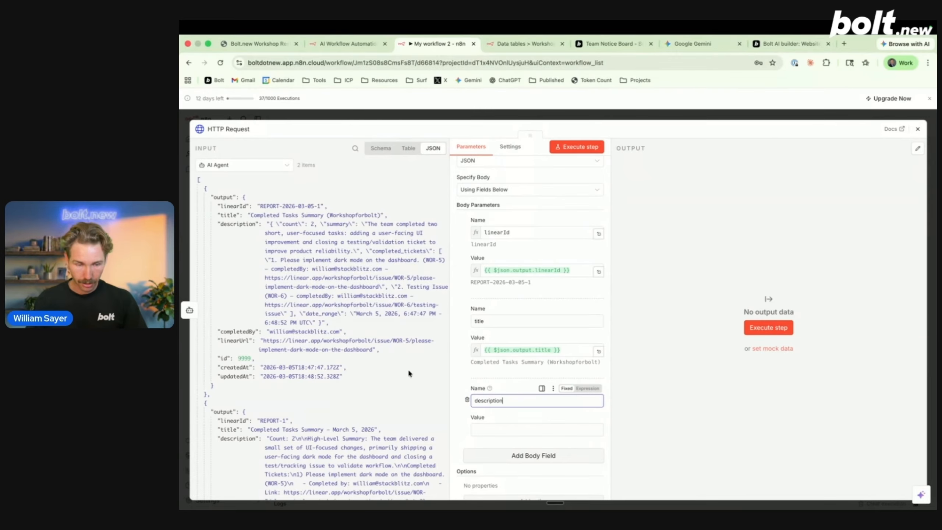
left_click_drag(234, 224, 510, 433)
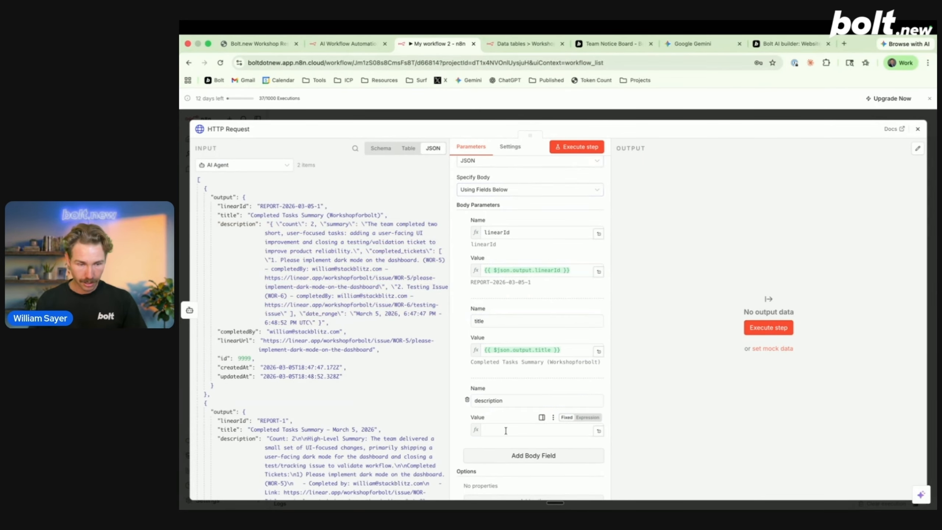
left_click(458, 403)
Add a body field named completedBy and map its value to the AI Agent's completedBy output, {{ $json.output.completedBy }}
scroll(460, 403, "down", 2)
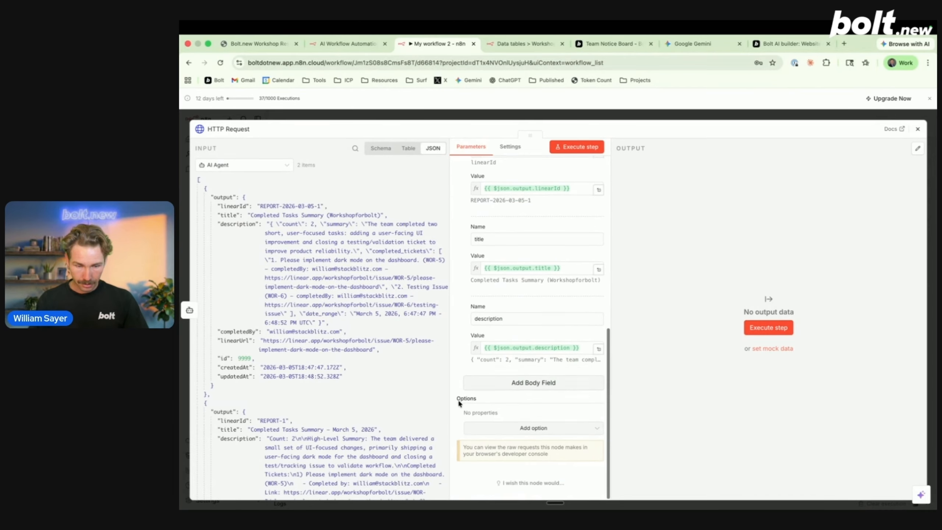
left_click(539, 390)
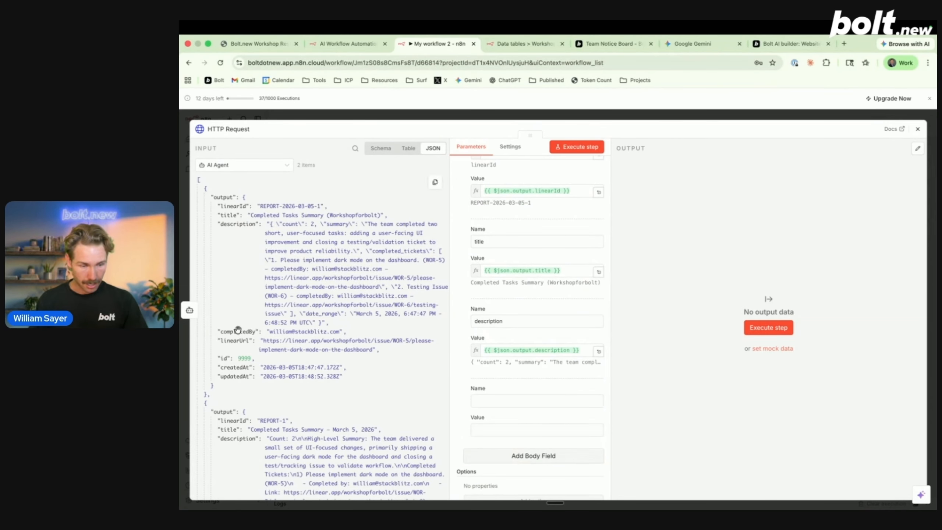
left_click_drag(238, 331, 492, 434)
left_click(483, 400)
type("completedBy")
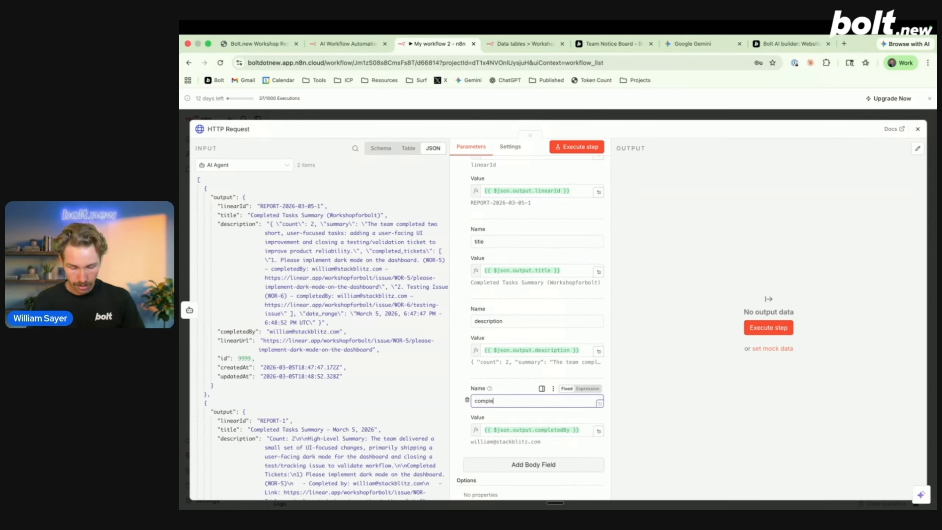
Add a body field named linearUrl and map its value to the AI Agent's linearUrl output, {{ $json.output.linearUrl }}
left_click(514, 461)
scroll(436, 384, "down", 1)
scroll(486, 412, "down", 2)
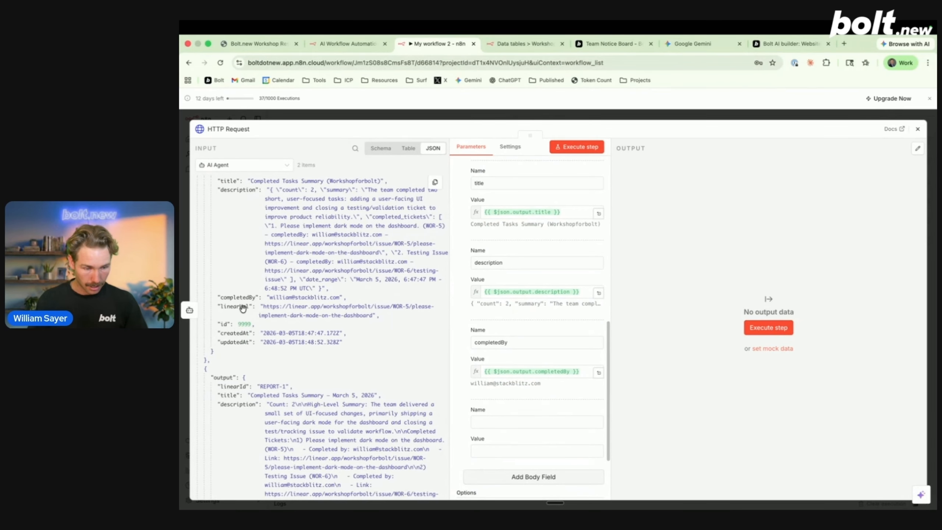
left_click(481, 424)
type("linearUrl")
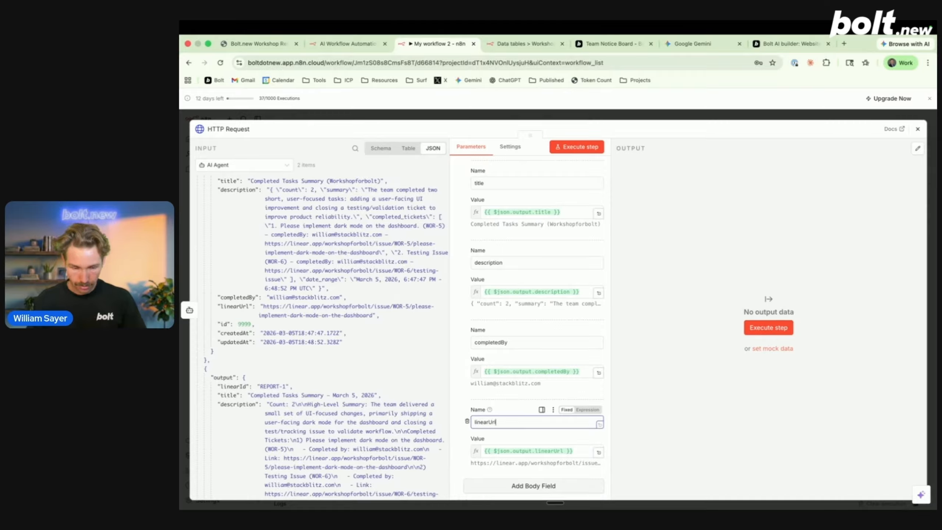
left_click(462, 394)
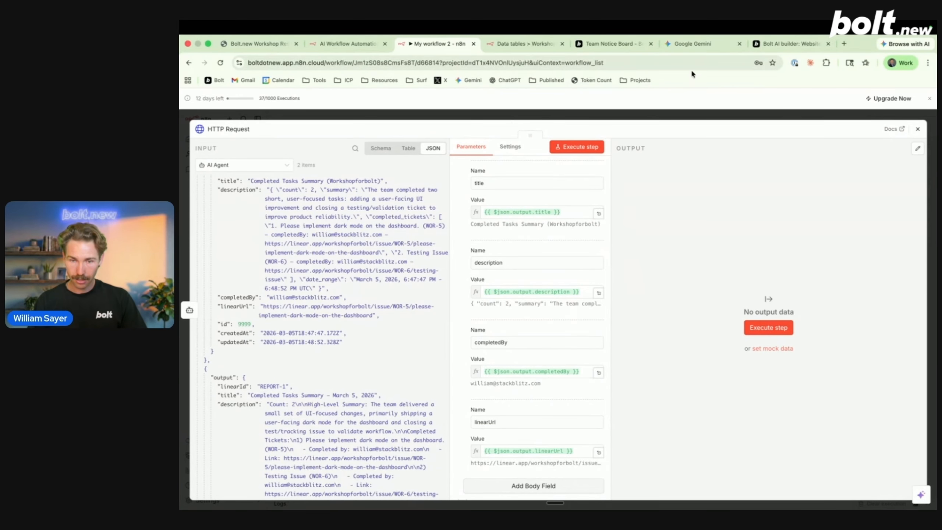
In the newer Bolt project, examine the build summary, especially the POST instruction and the endpoint URL's project identifier
left_click(774, 46)
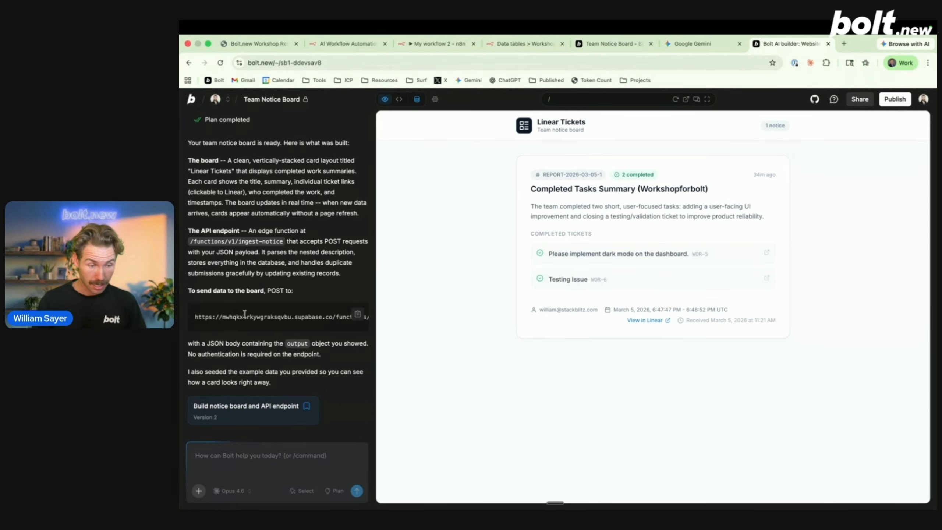
scroll(245, 314, "up", 1)
scroll(245, 313, "down", 1)
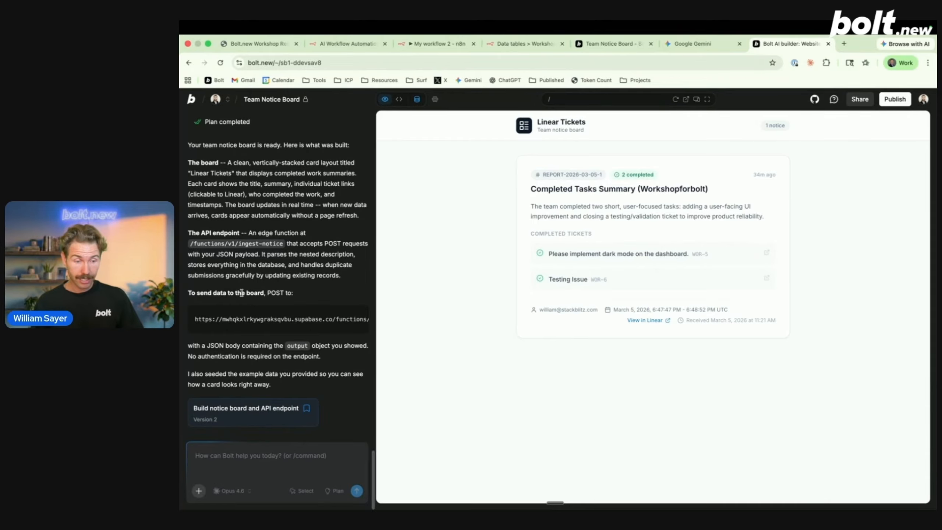
left_click_drag(195, 318, 399, 314)
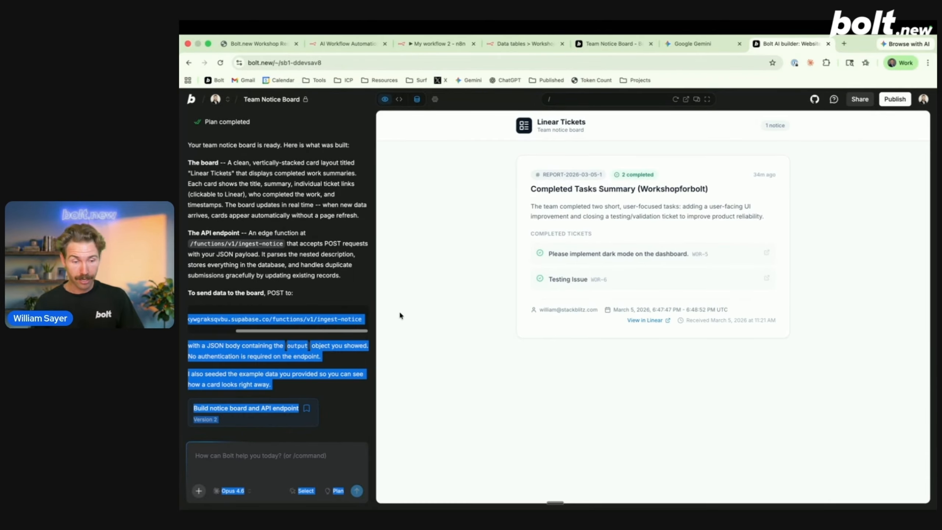
left_click(340, 314)
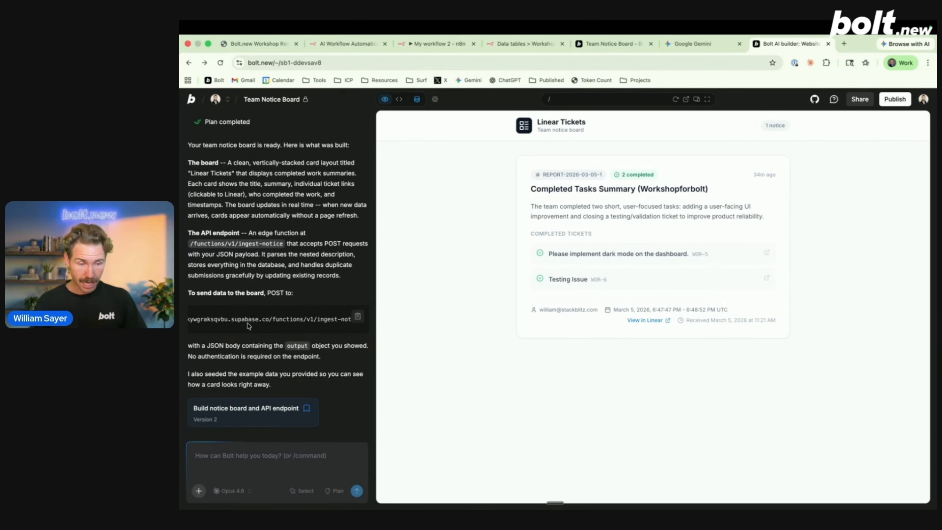
scroll(265, 245, "up", 2)
scroll(223, 319, "down", 2)
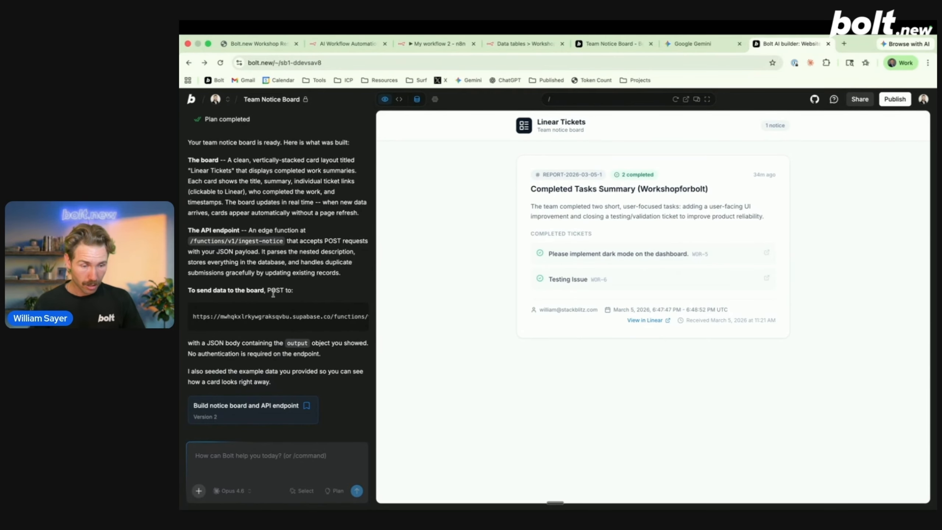
left_click_drag(268, 290, 287, 289)
left_click(236, 315)
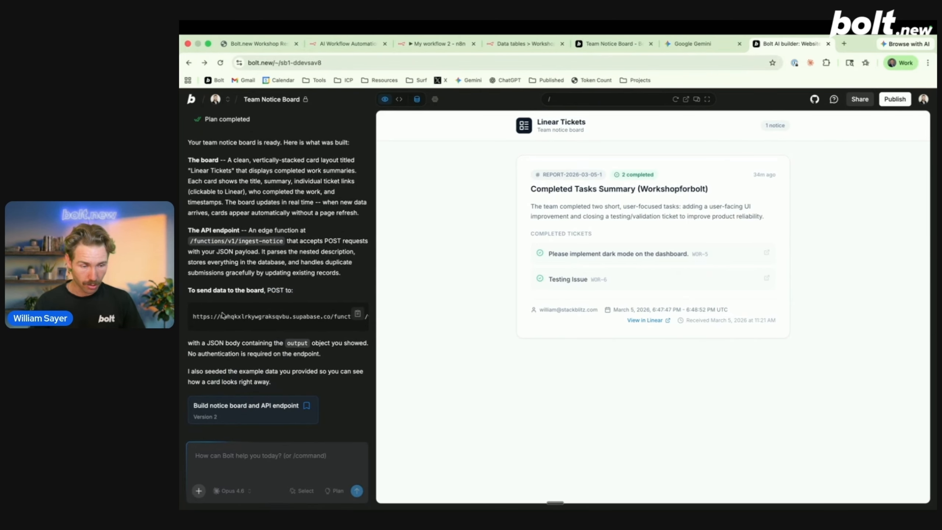
left_click_drag(219, 313, 287, 324)
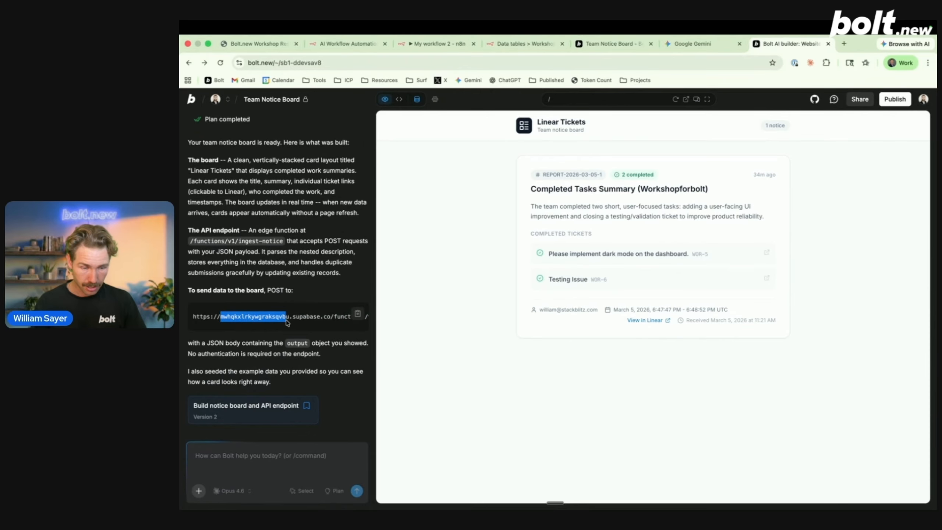
Open the project's .env file and reveal the VITE_SUPABASE_URL value to compare it with the endpoint URL
left_click(417, 99)
left_click(398, 99)
left_click(394, 169)
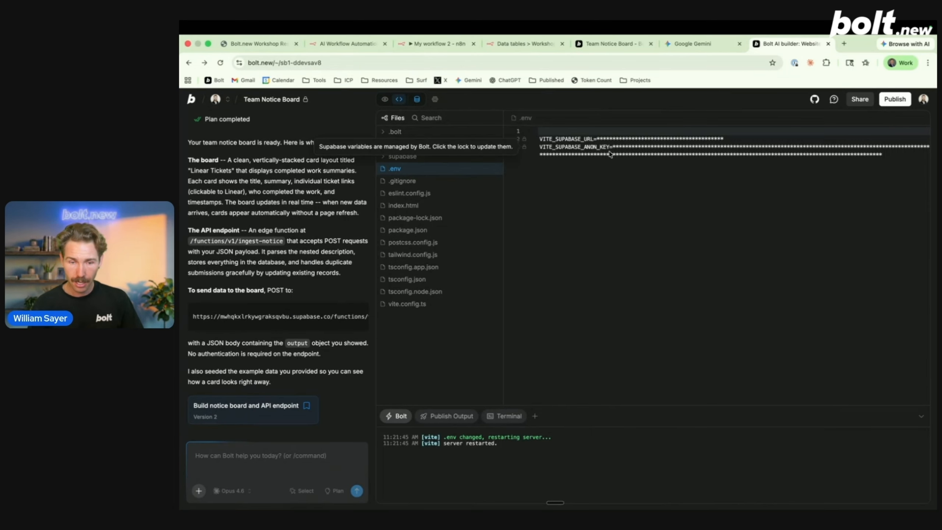
left_click(626, 140)
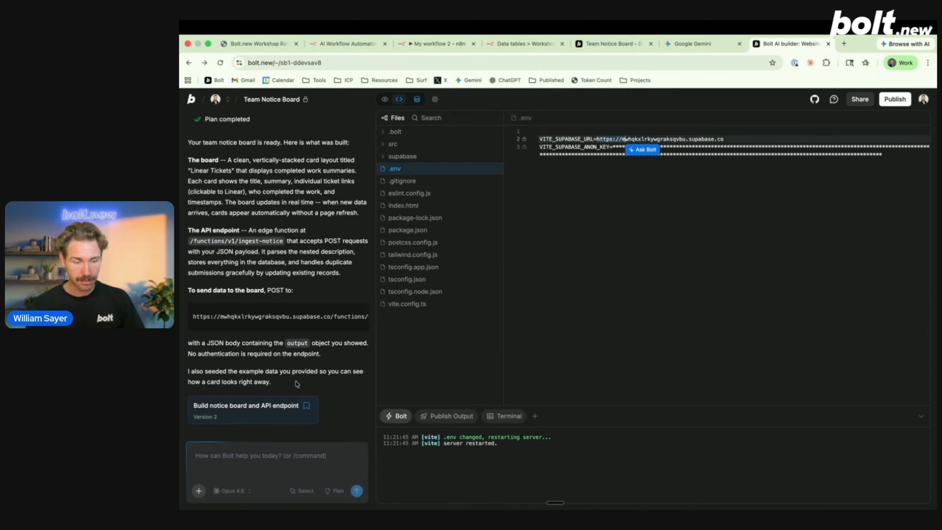
left_click(327, 329)
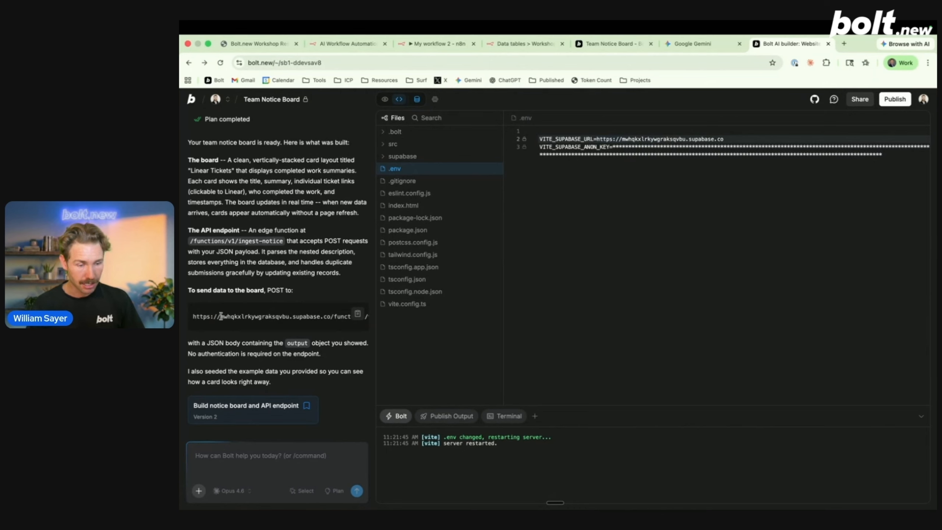
left_click(287, 318)
scroll(282, 317, "right", 5)
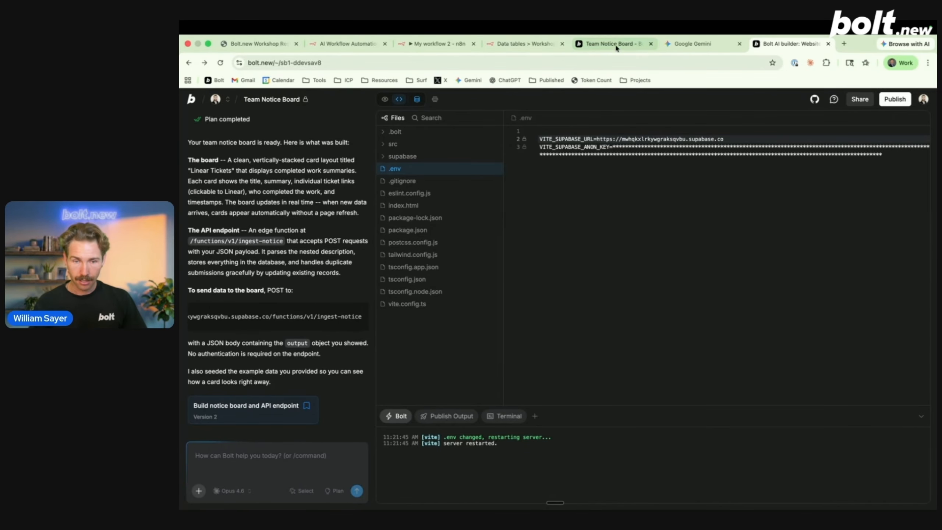
left_click(433, 44)
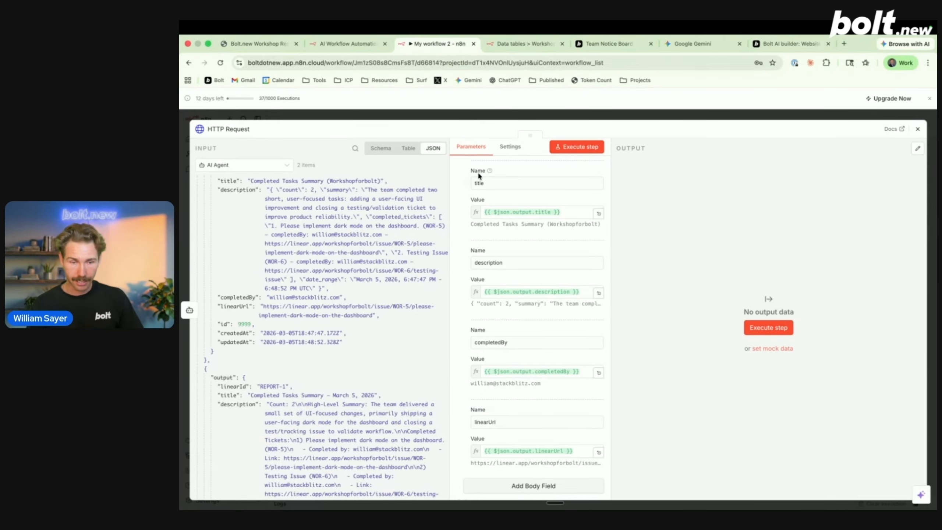
scroll(478, 175, "up", 10)
left_click(517, 222)
key("super+v")
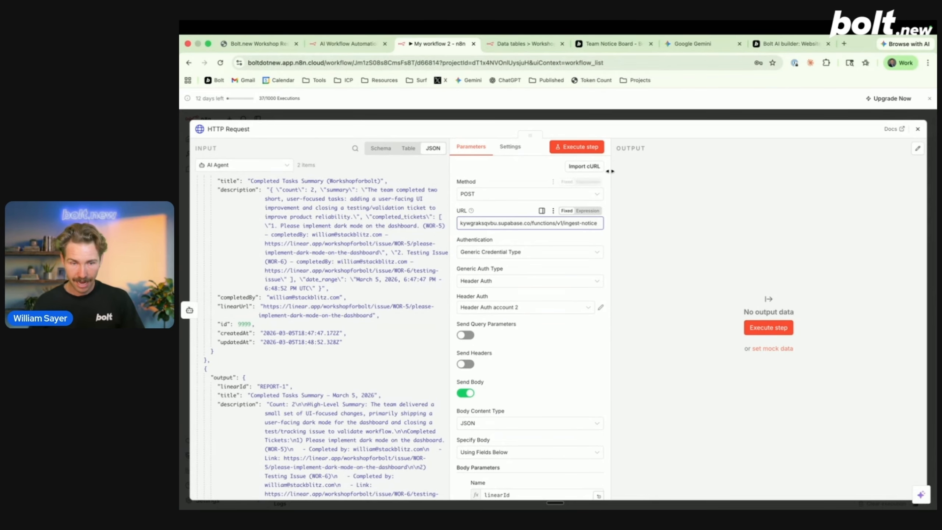
Back in the newer Bolt project, reread the completed plan and build summary, and return to the app preview
left_click(785, 45)
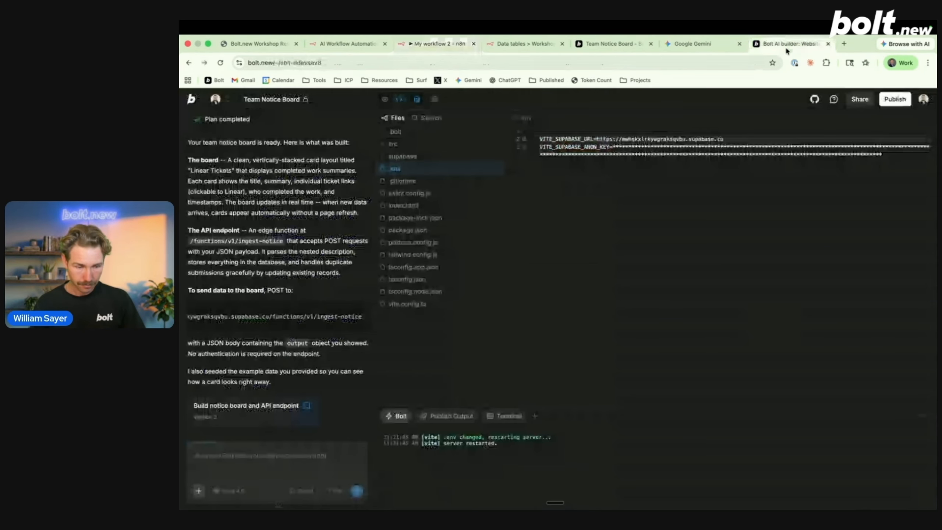
scroll(321, 317, "up", 2)
scroll(321, 319, "up", 4)
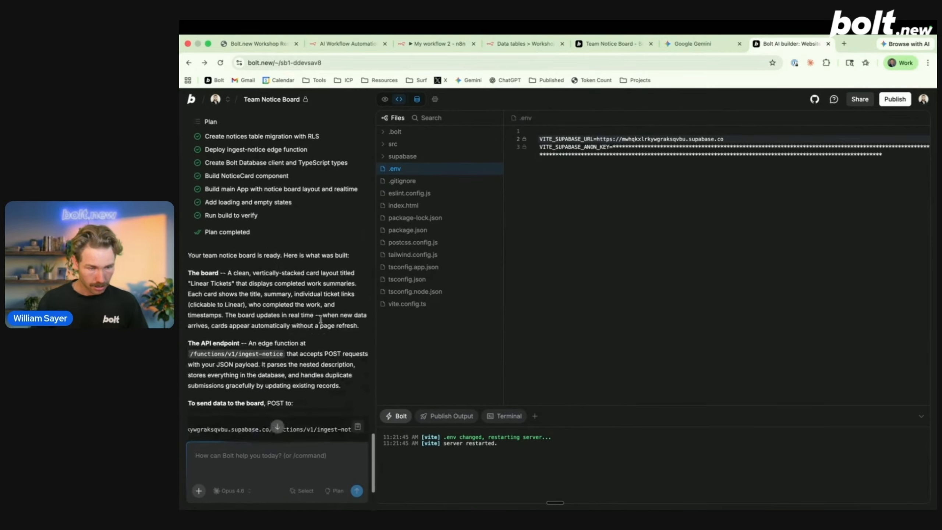
scroll(321, 318, "up", 3)
scroll(321, 319, "down", 8)
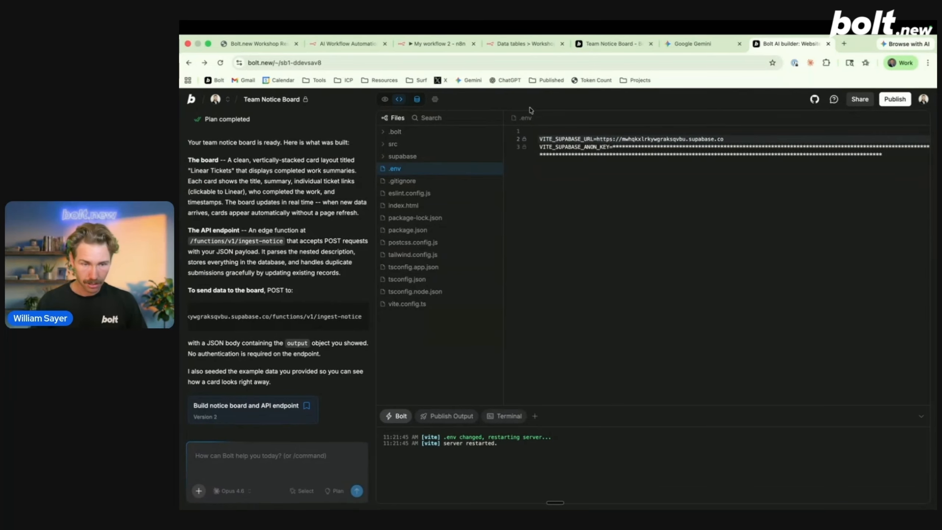
left_click(608, 43)
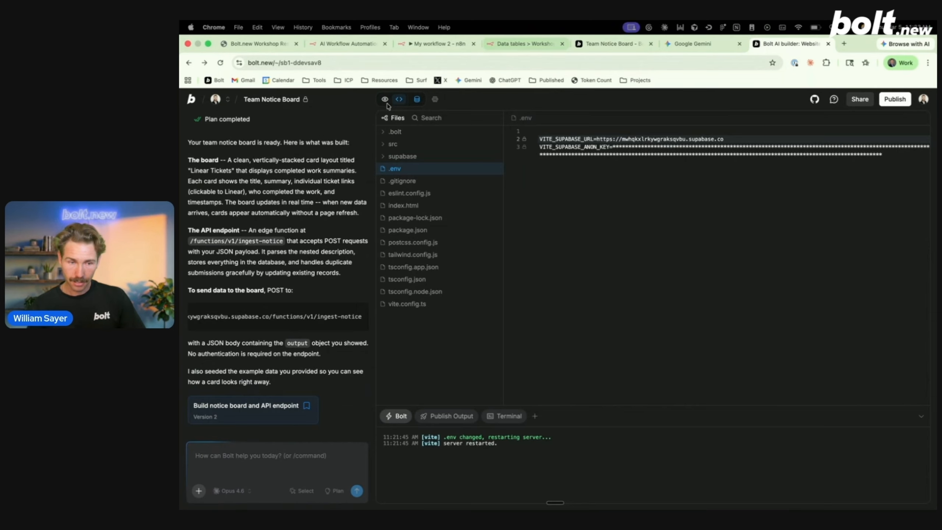
left_click(384, 99)
In n8n, check the HTTP Request node's parameters and execute the step
left_click(430, 45)
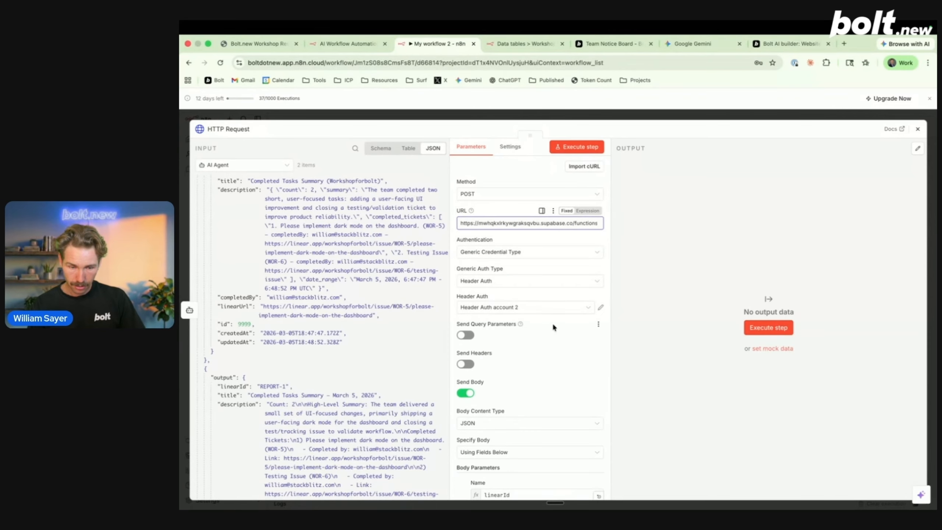
scroll(549, 332, "down", 3)
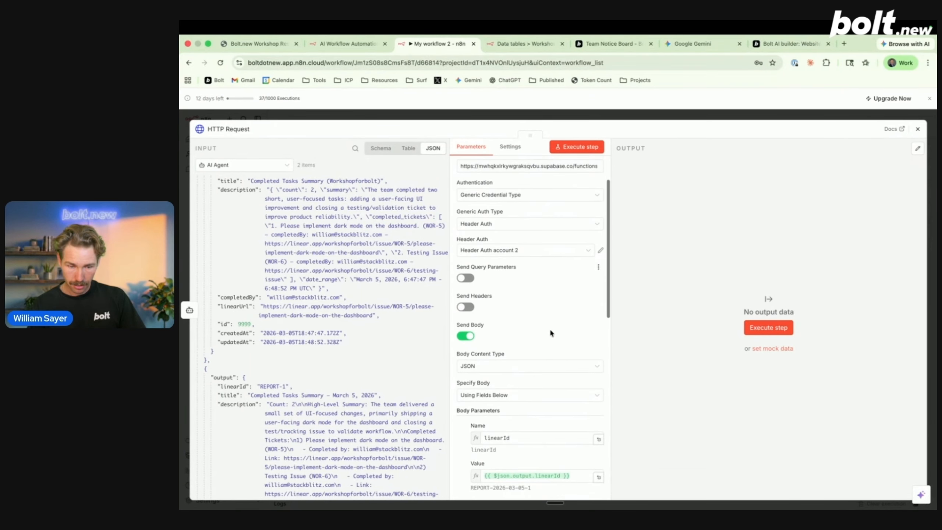
scroll(549, 331, "up", 2)
left_click(577, 147)
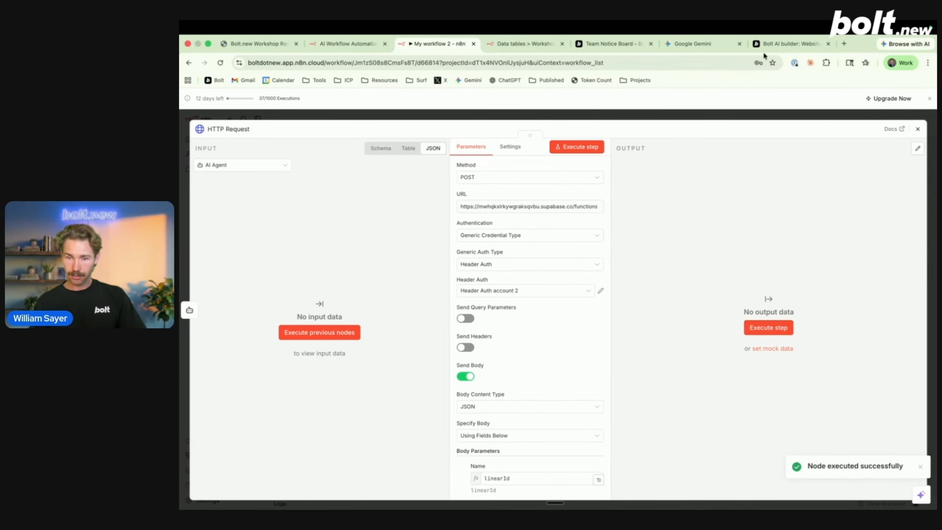
In the newer Bolt project, submit a prompt to secure the HTTP request with an added header and save the password in the Bolt secrets
left_click(783, 42)
left_click(602, 44)
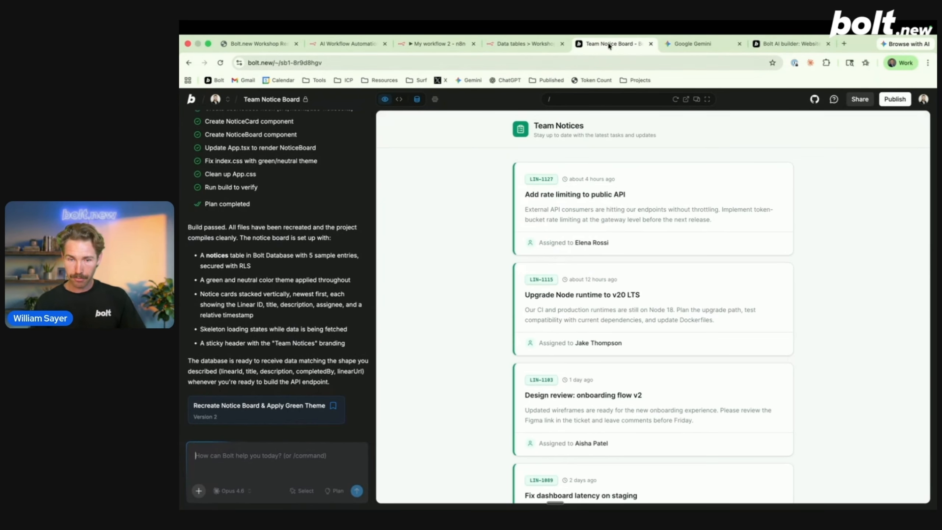
left_click(790, 45)
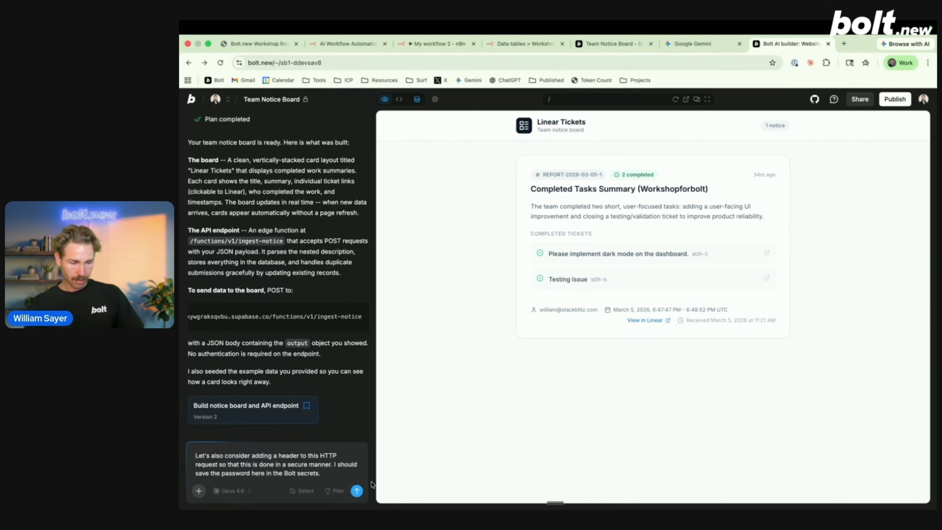
key("Return")
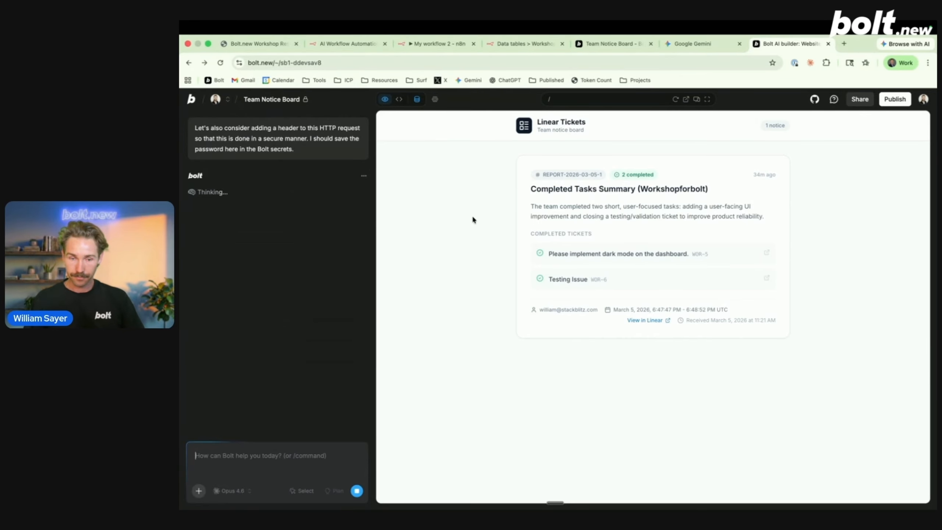
Close the HTTP Request node in n8n to return to the workflow canvas, and switch to the Linear app
left_click(438, 46)
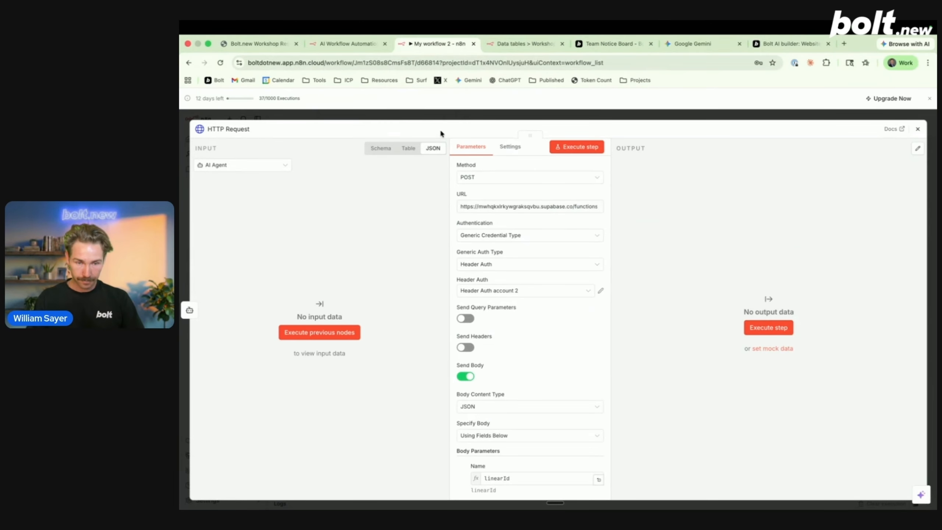
left_click(475, 113)
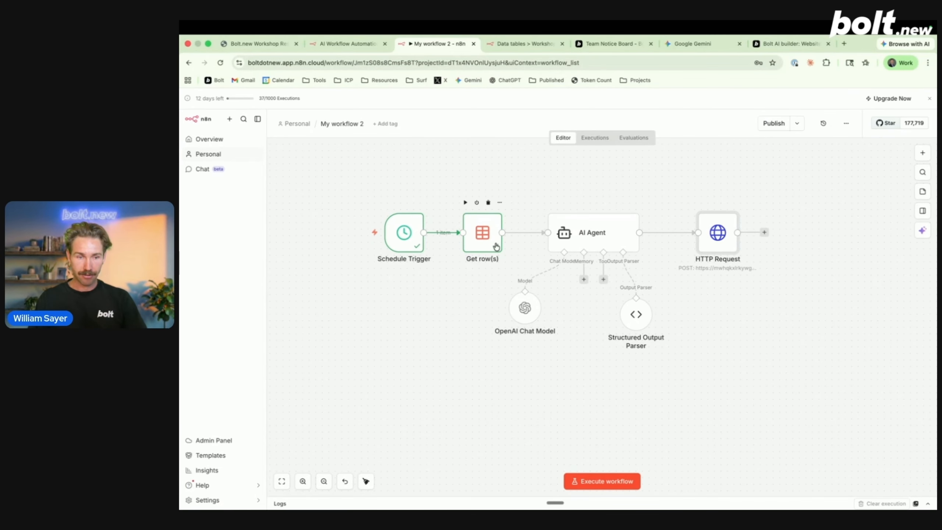
key("ctrl+Left")
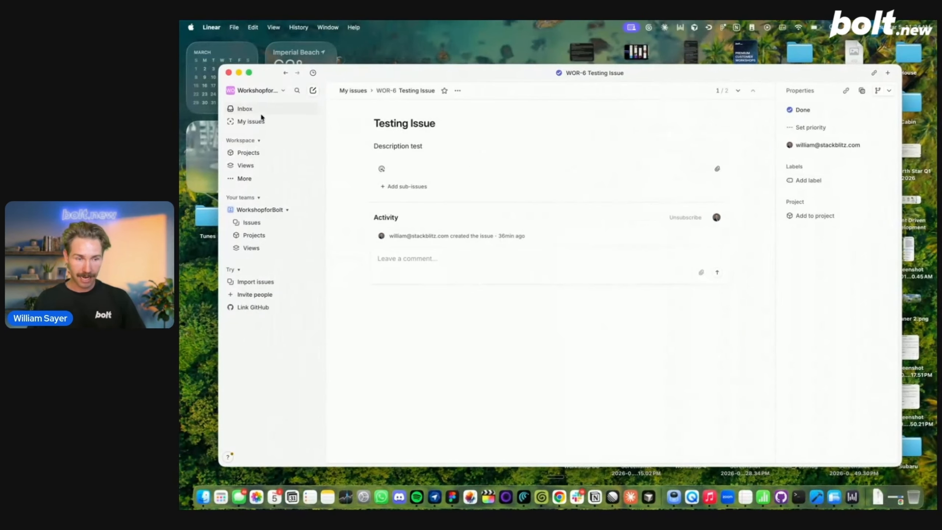
Create a Linear issue titled "Please add dark mode to the dashboard." with the text "Description." and assign it to the account owner
left_click(258, 109)
key("c")
key("fn")
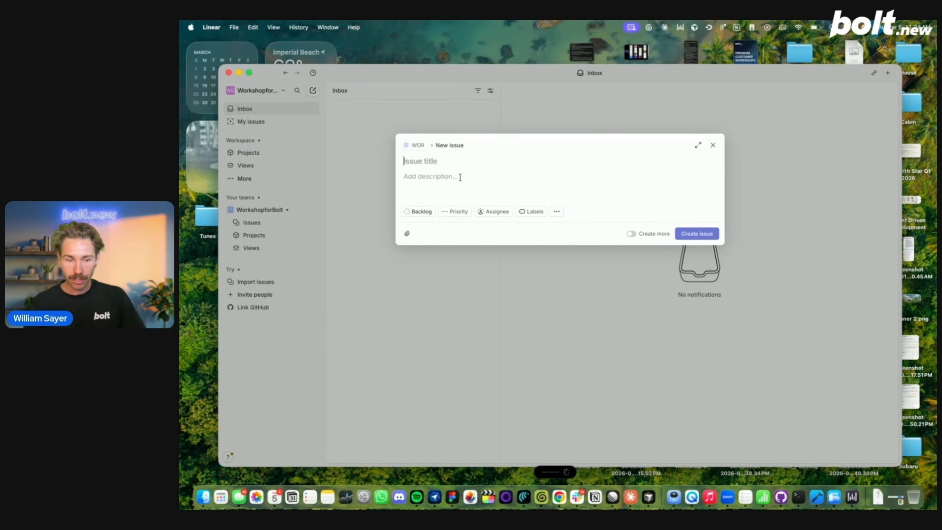
left_click(459, 177)
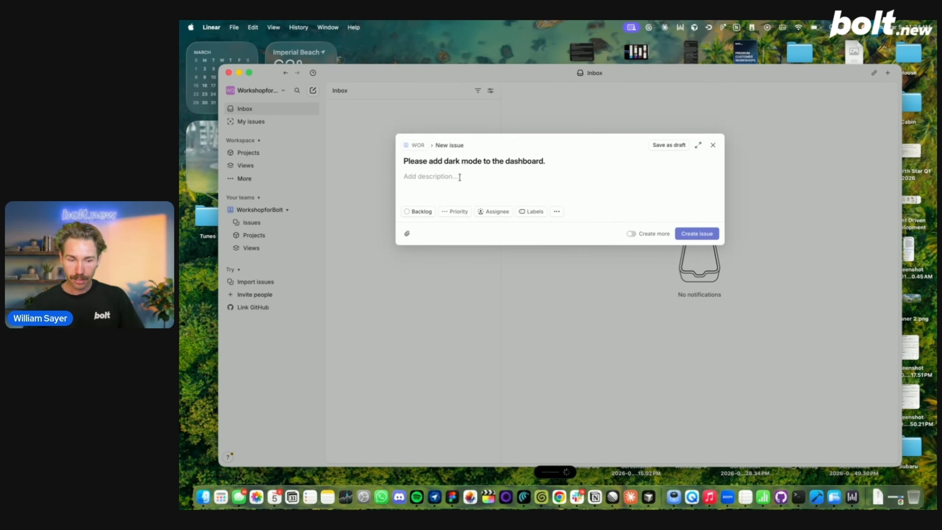
left_click(493, 212)
left_click(508, 241)
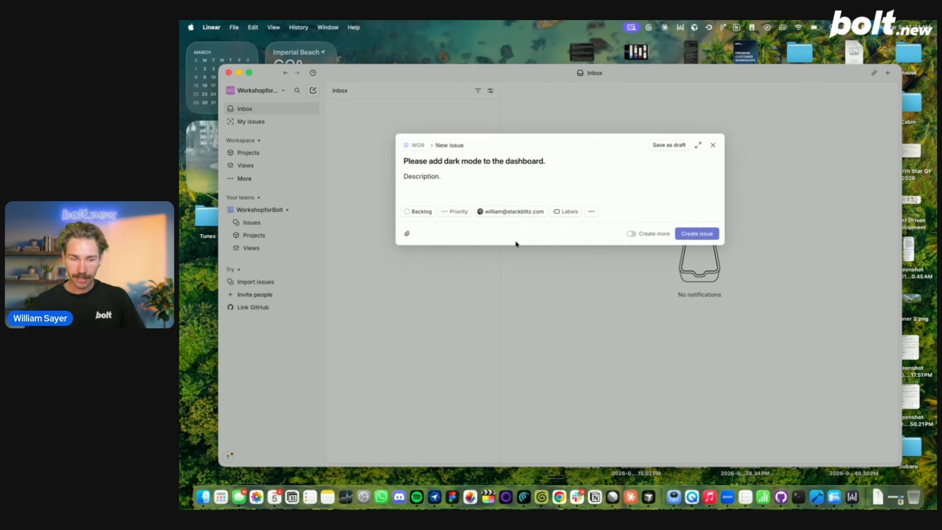
left_click(692, 238)
Create a second issue, "Improve the AI agent.", described as "AI agents should have a wider context history.", and assign it to the account owner
left_click(316, 90)
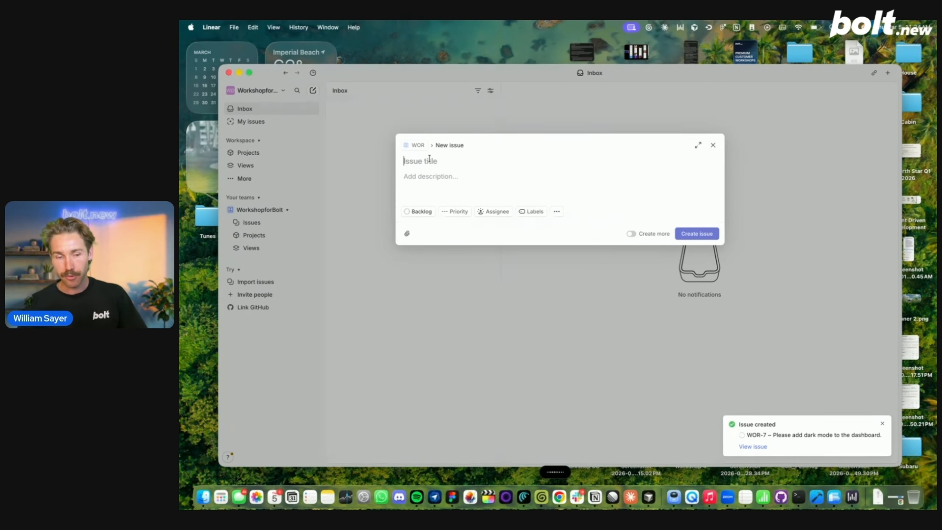
type("Improve the AI agent.")
left_click(463, 182)
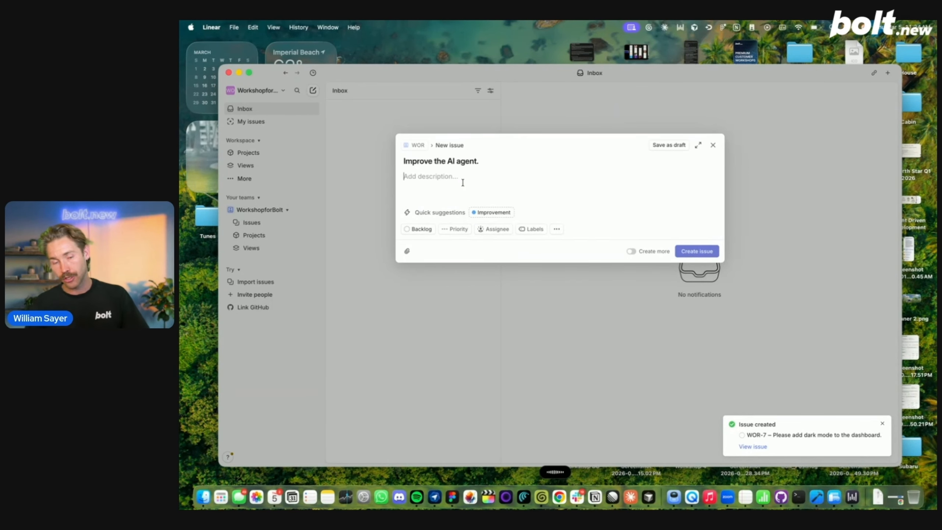
type("AI agents should have a wider context history.")
left_click(494, 228)
left_click(520, 259)
left_click(695, 251)
Set the status of the two new issues, WOR-8 and WOR-7, to Done in the own issues list
left_click(276, 120)
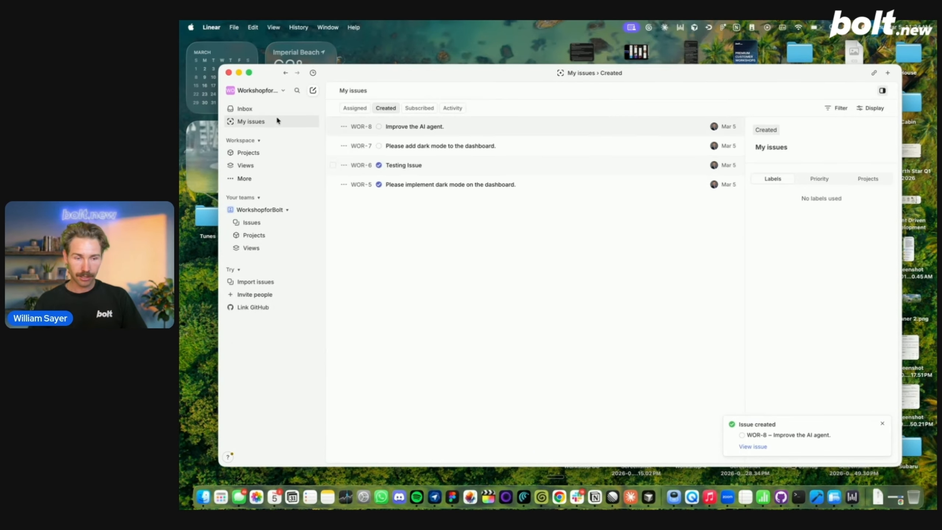
left_click(379, 126)
left_click(407, 205)
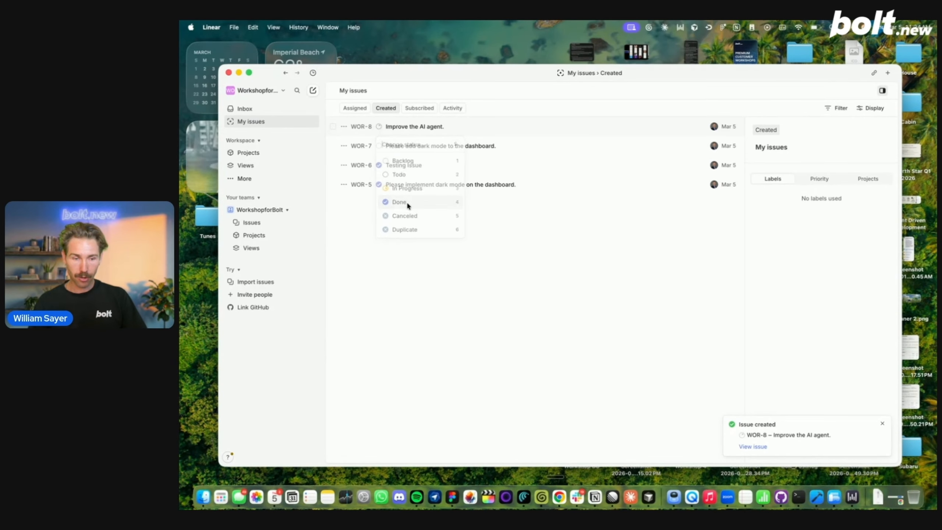
left_click(379, 146)
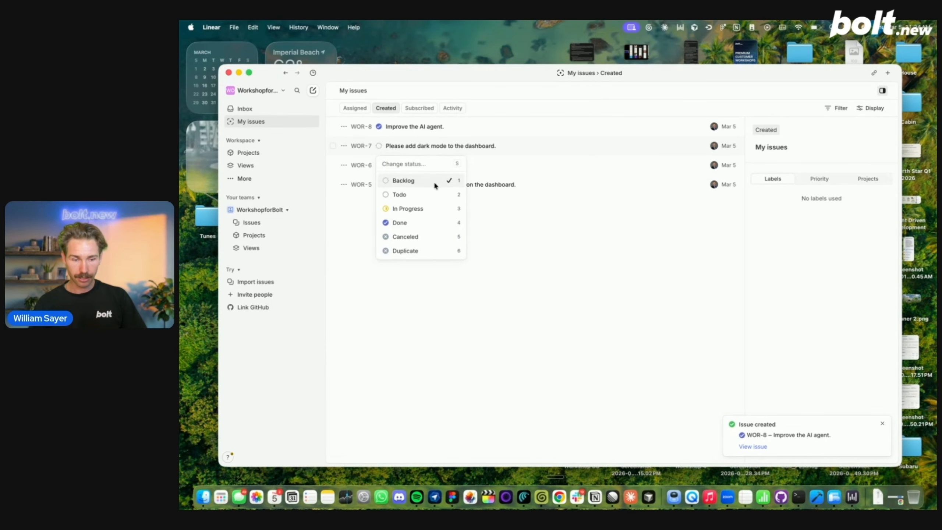
left_click(400, 221)
Switch to n8n, execute the whole workflow, and check the HTTP Request node while it runs
key("ctrl+Right")
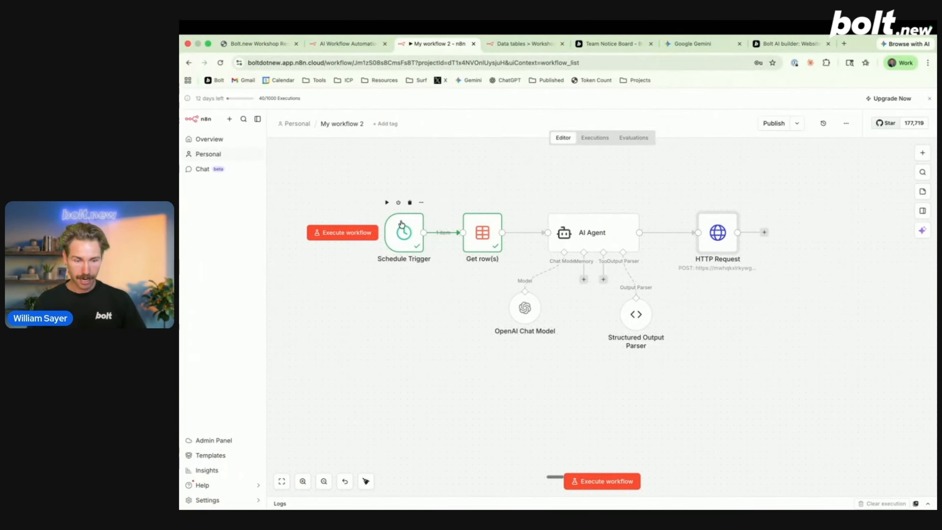
left_click(354, 232)
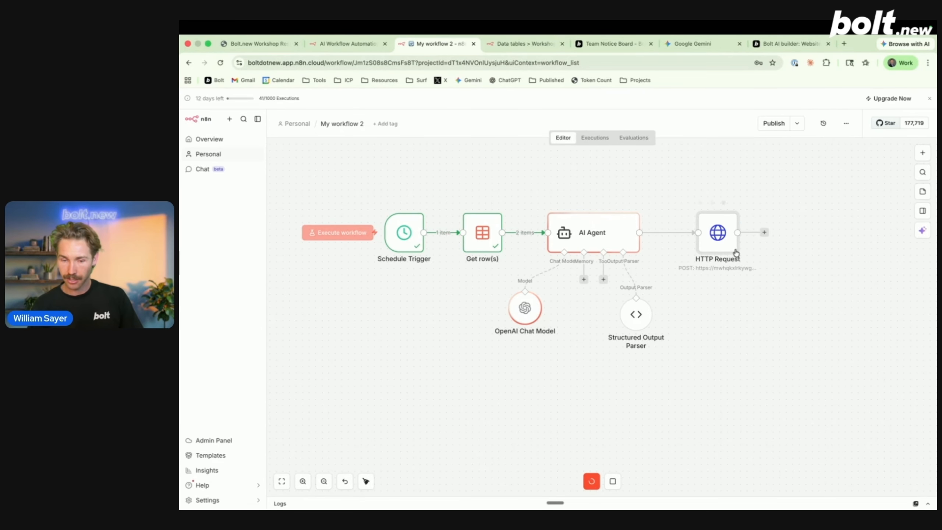
double_click(721, 236)
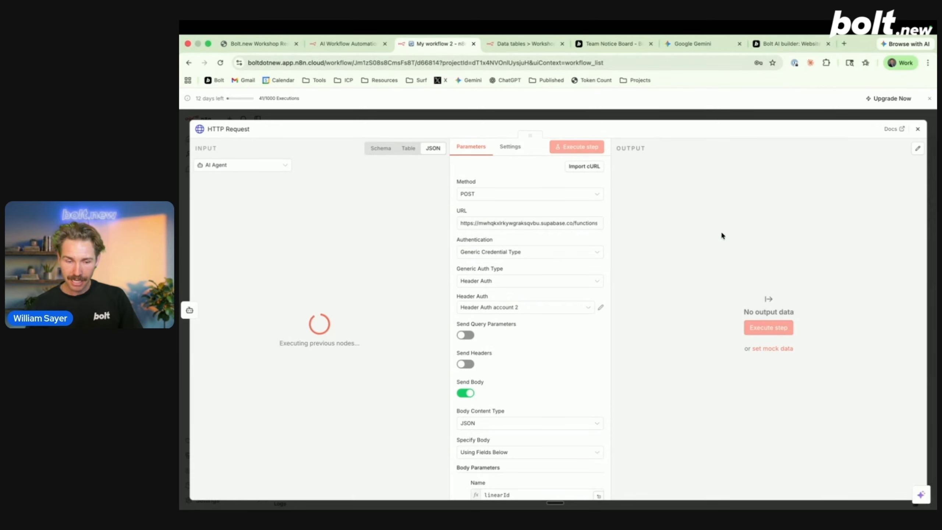
left_click(479, 112)
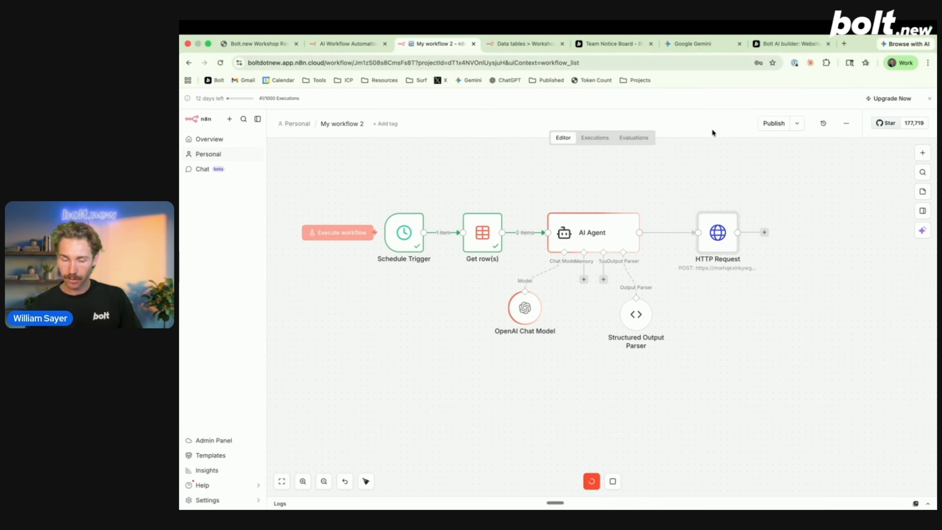
In the newer Bolt project, create the missing INGEST_API_KEY secret with the chosen password as its value, and copy the secret's name
left_click(792, 44)
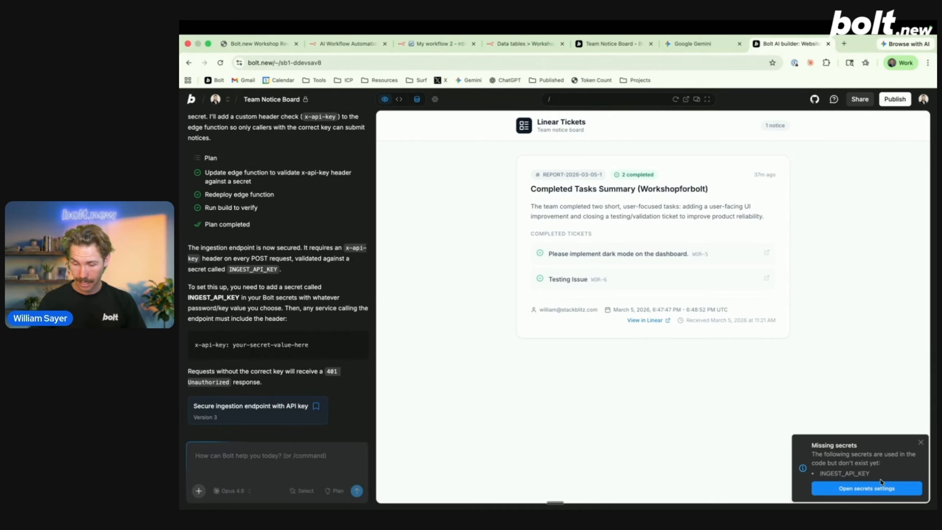
left_click(866, 488)
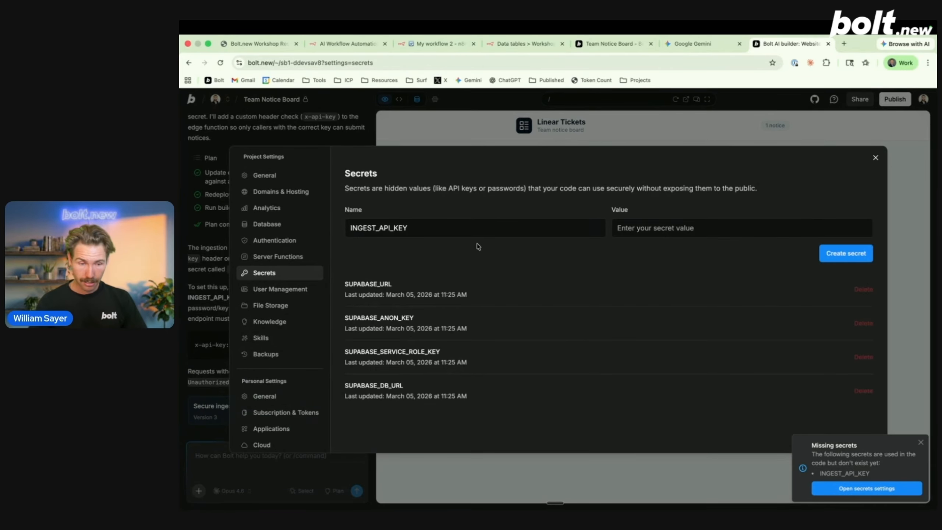
left_click(650, 229)
type("•••")
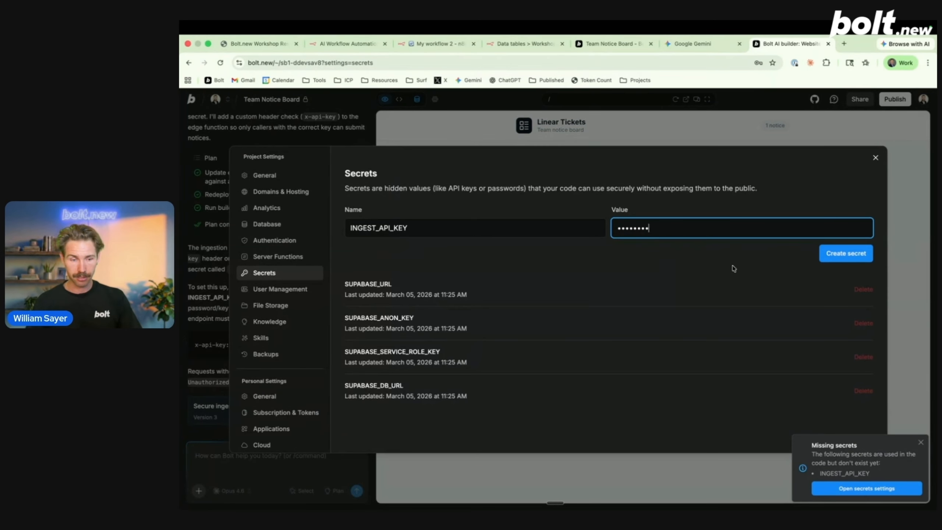
left_click(835, 256)
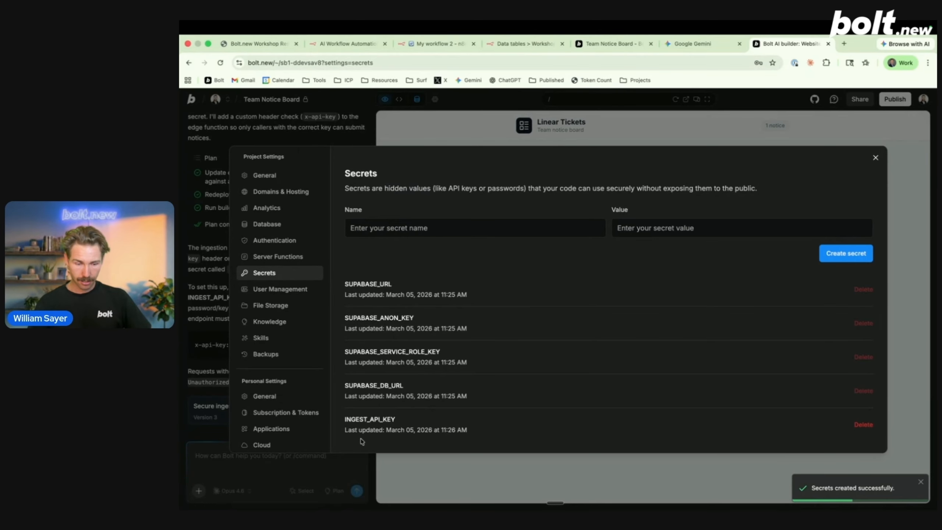
double_click(375, 418)
key("super+c")
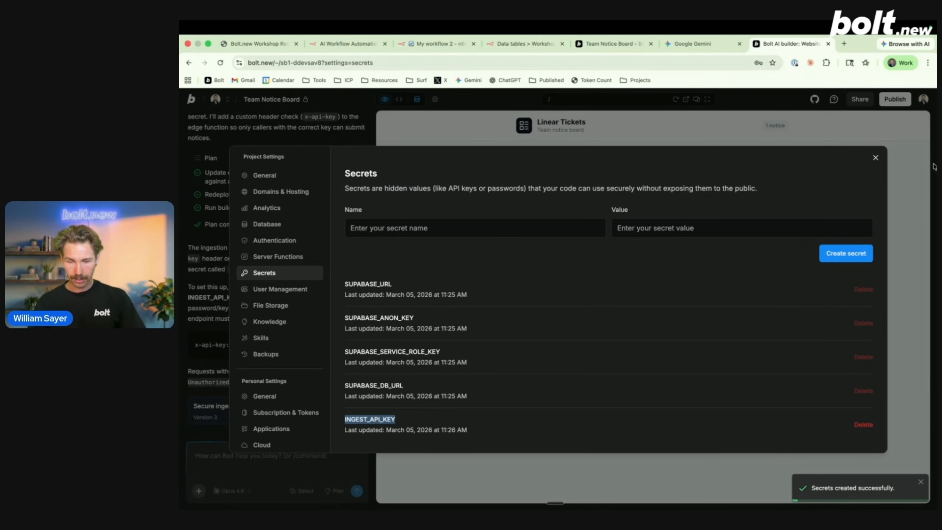
left_click(875, 157)
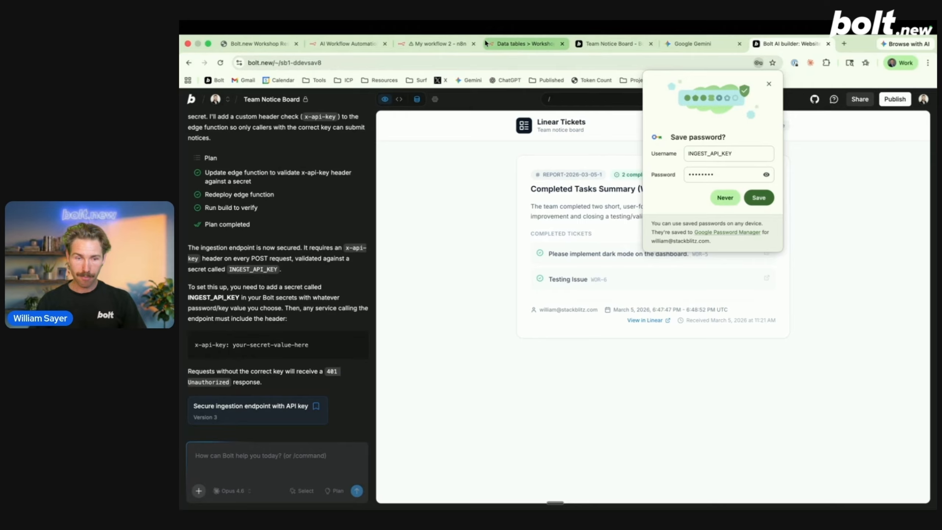
In n8n, reopen the HTTP Request node and enable sending headers
left_click(438, 43)
double_click(717, 228)
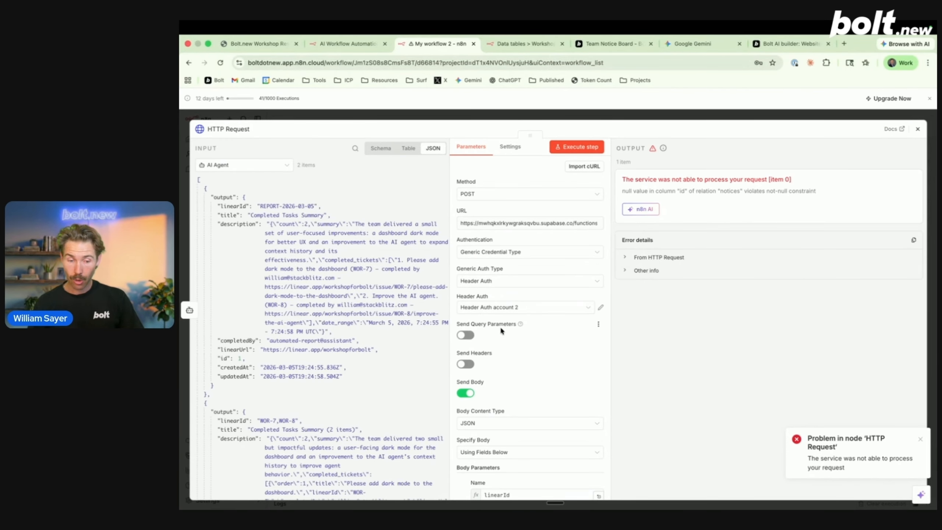
left_click(466, 364)
scroll(526, 352, "down", 2)
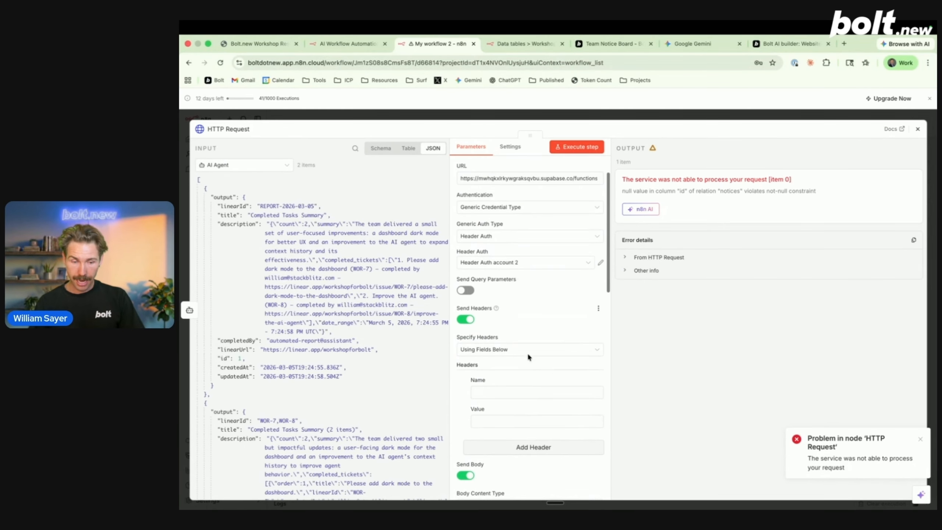
Edit the Header Auth account 2 credential, setting its name to INGEST_API_KEY and its value to the secret password, and save it
left_click(600, 263)
left_click_drag(426, 269, 385, 270)
key("BackSpace")
key("super+v")
left_click(604, 308)
key("super+a")
key("BackSpace")
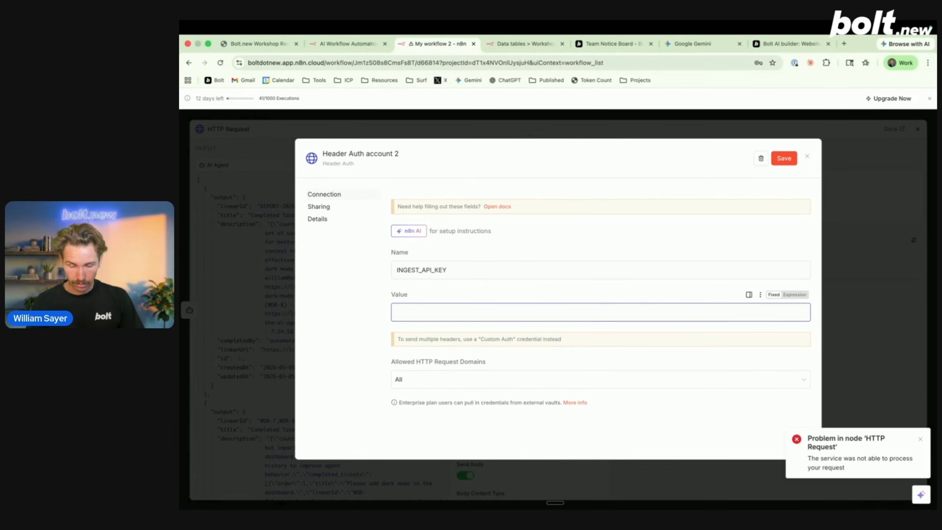
key("super+v")
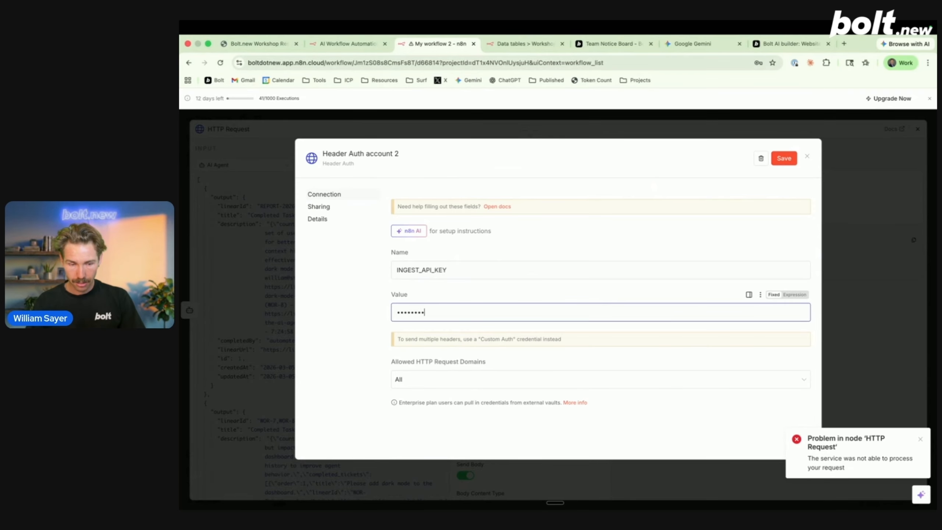
key("super+a")
type("•••••••••")
left_click(781, 158)
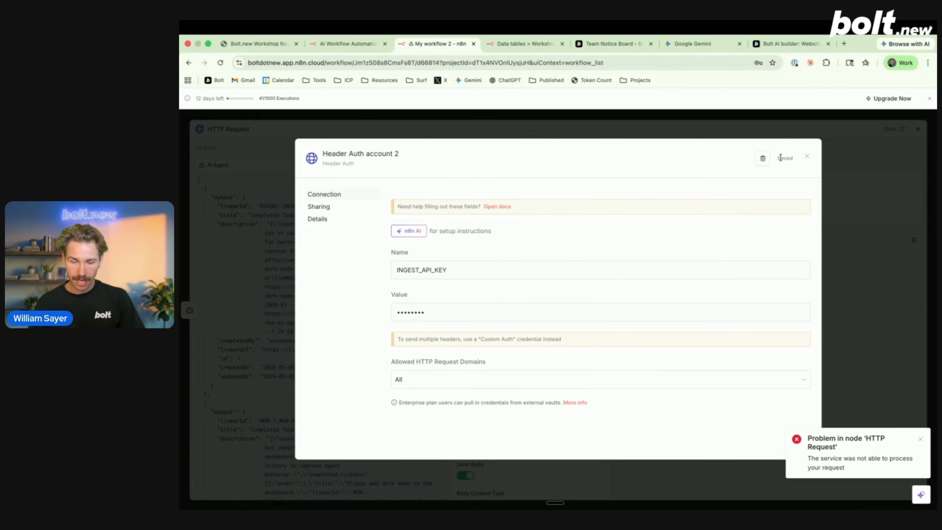
left_click(807, 156)
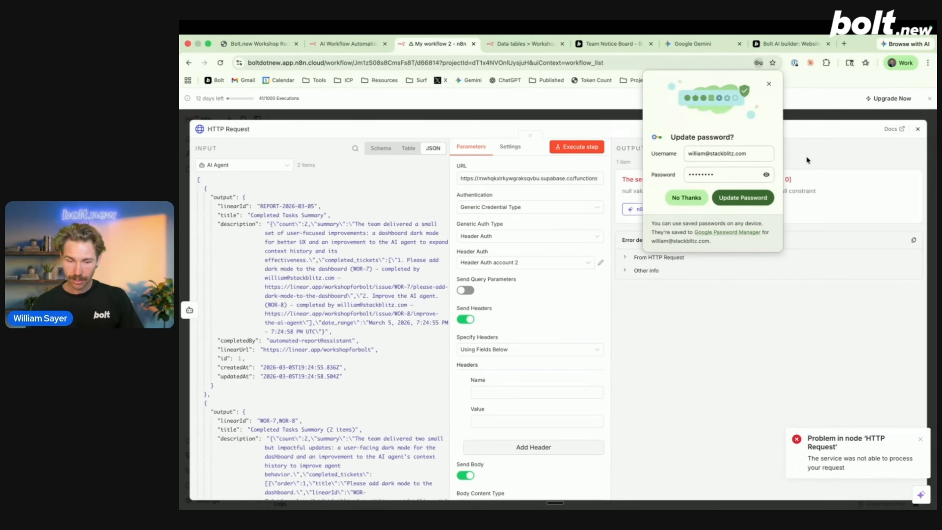
Dismiss the browser's offer to update the password and execute the HTTP Request step
left_click(634, 222)
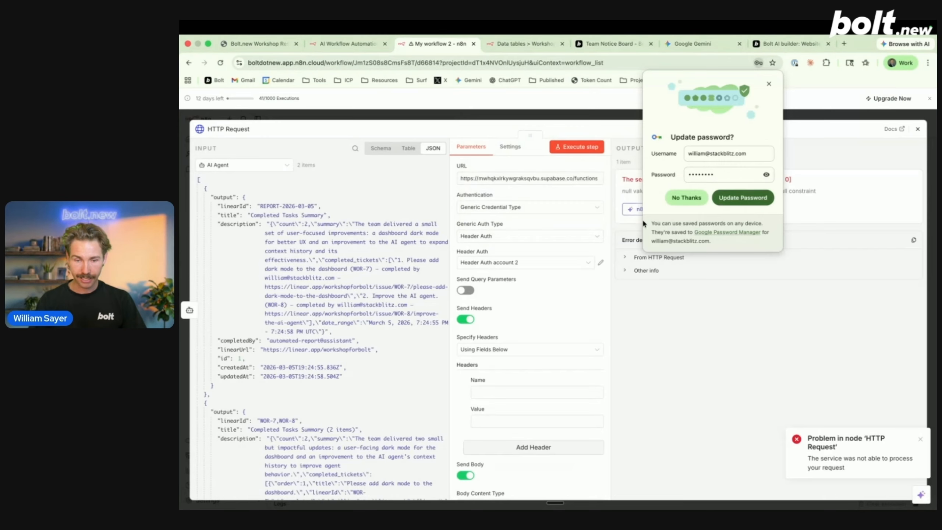
left_click(768, 83)
scroll(569, 325, "down", 2)
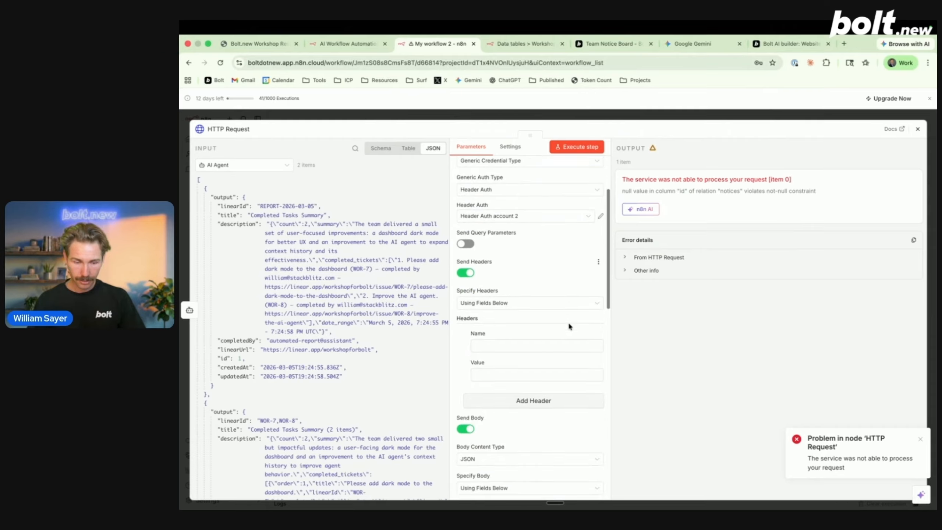
left_click(576, 147)
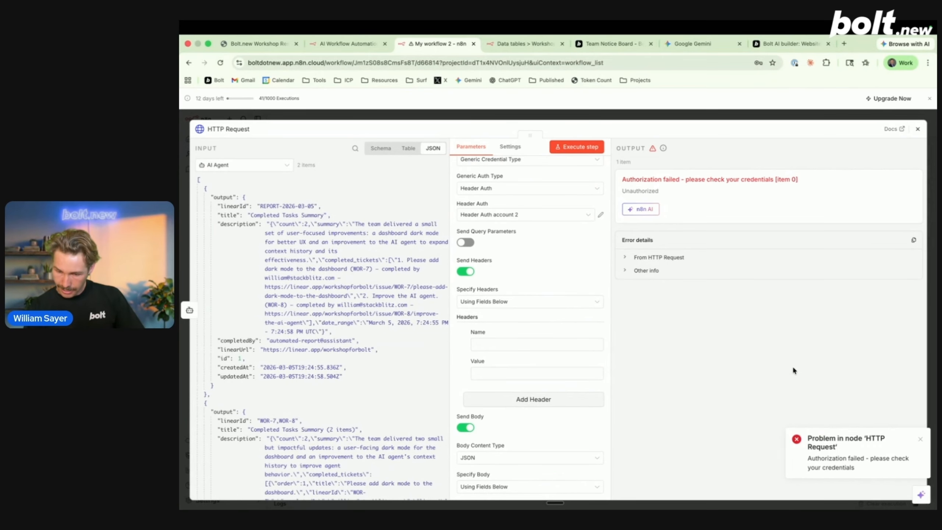
Ask Bolt, attaching a screenshot of the HTTP Request node, whether the header needs a bearer or anything else inside, and return to n8n
key("shift+super+4")
left_click_drag(926, 484, 439, 111)
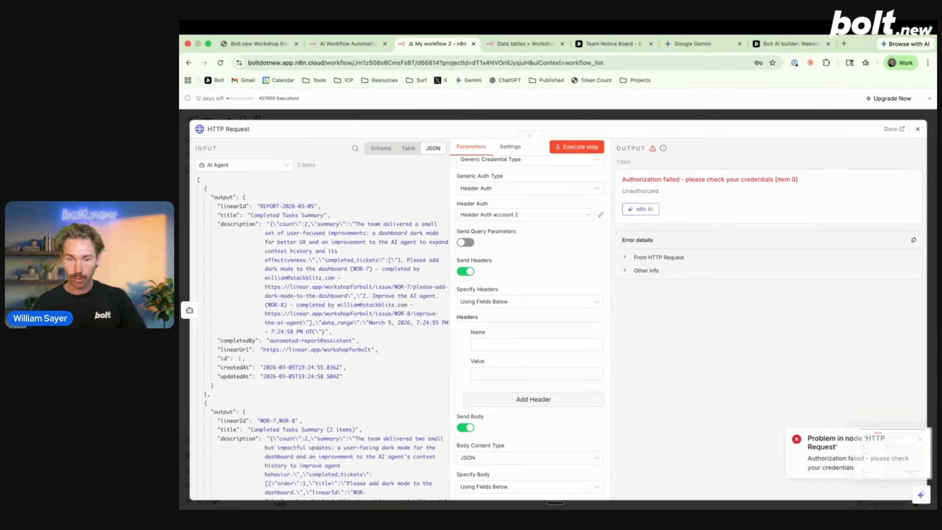
left_click(613, 44)
left_click(786, 43)
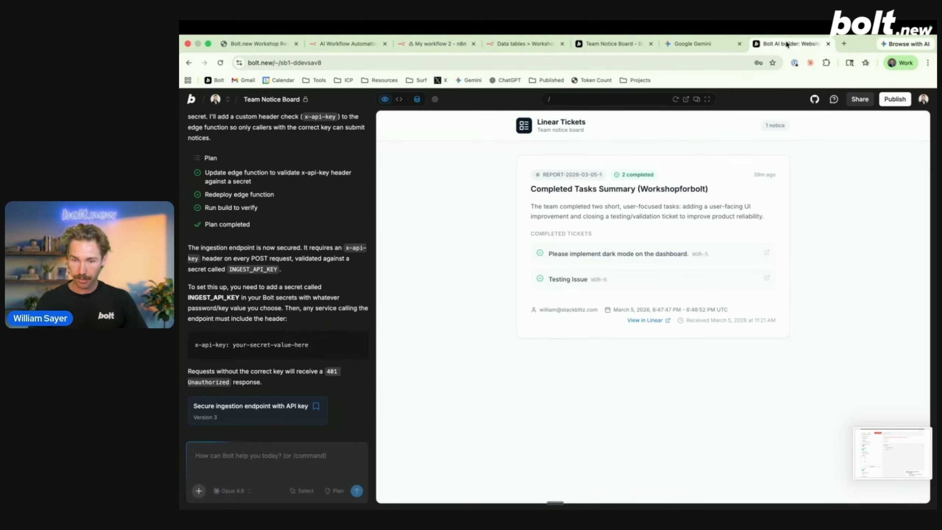
left_click_drag(881, 443, 252, 467)
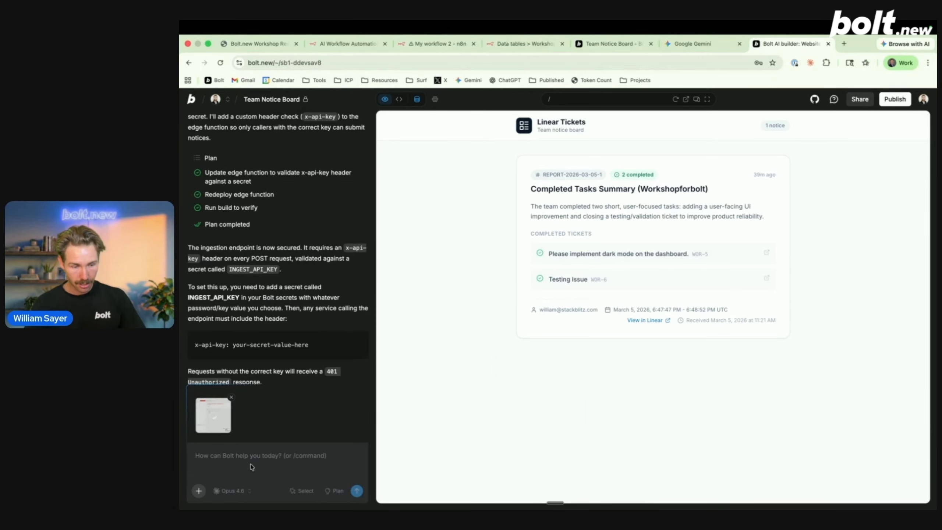
key("fn")
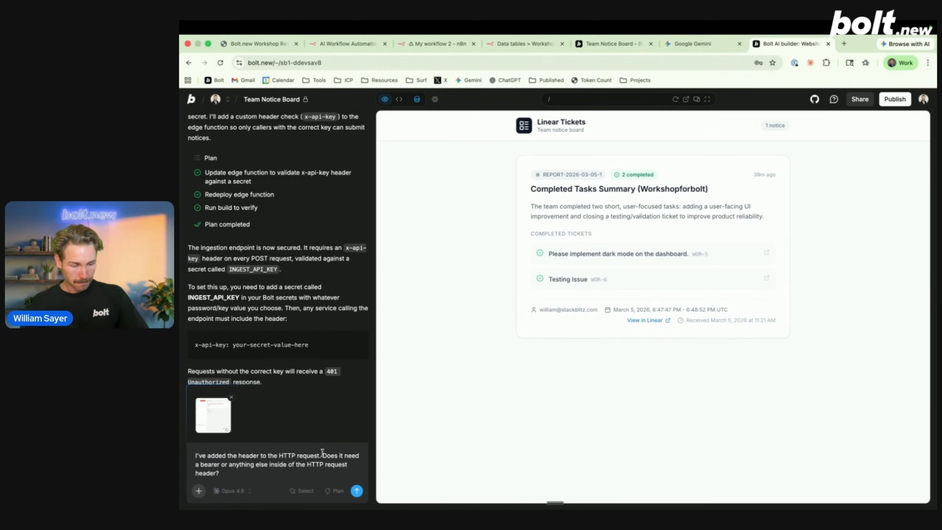
key("Return")
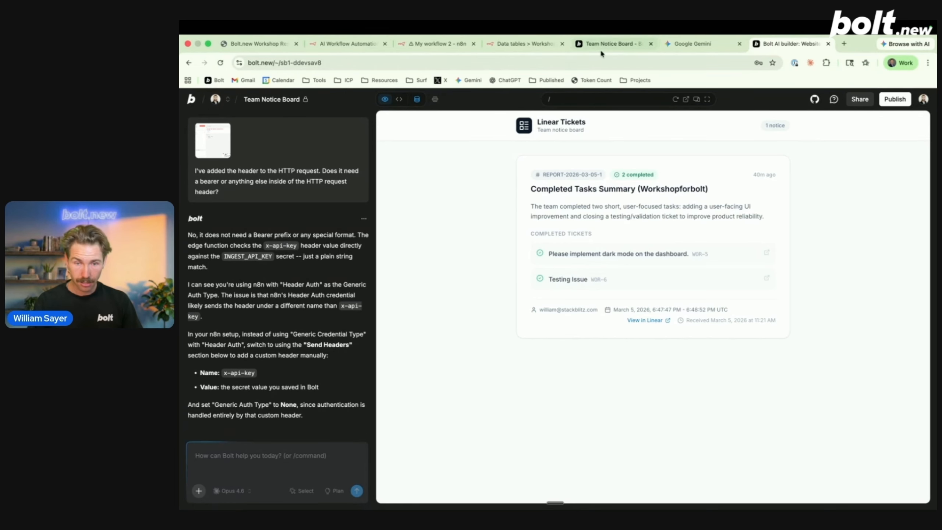
left_click(433, 44)
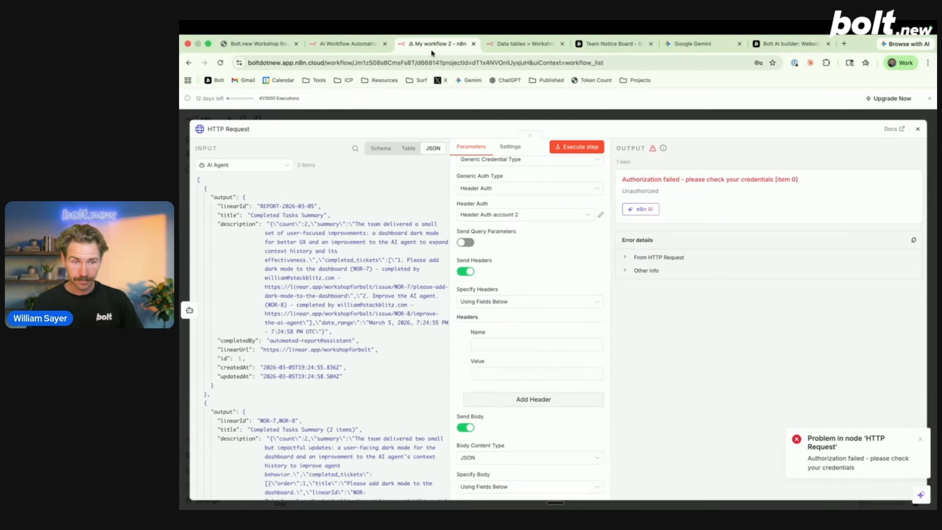
left_click(516, 214)
left_click(513, 302)
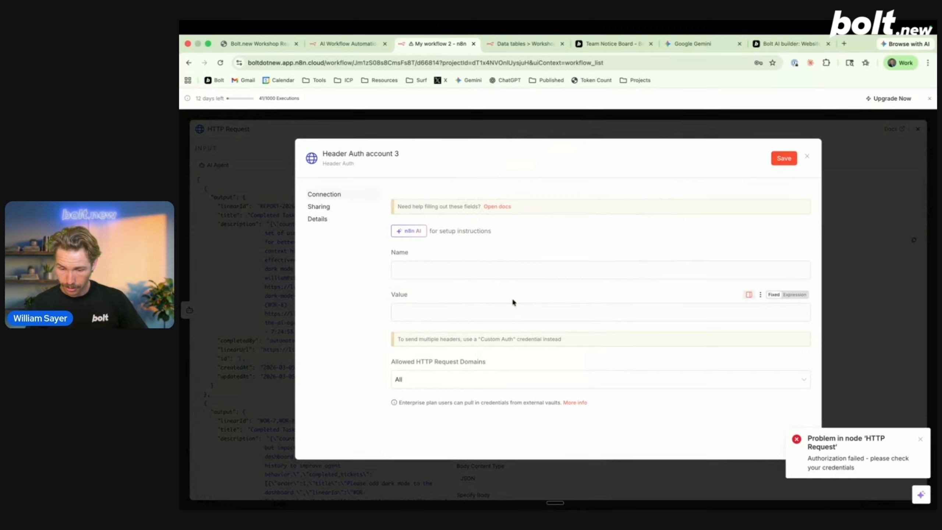
left_click(806, 156)
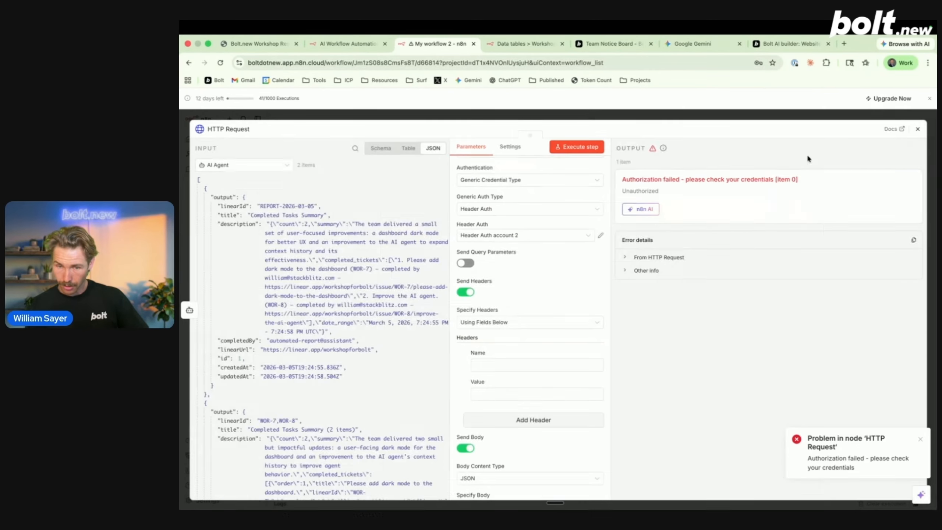
Switch to the Bolt project and copy the header name x-api-key from its reply
left_click(635, 44)
left_click(785, 44)
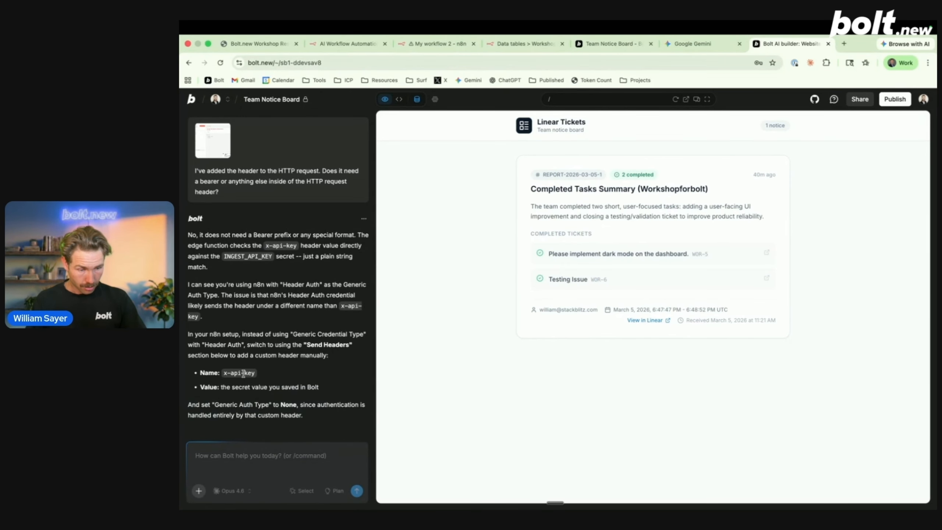
left_click_drag(256, 373, 225, 373)
key("super+c")
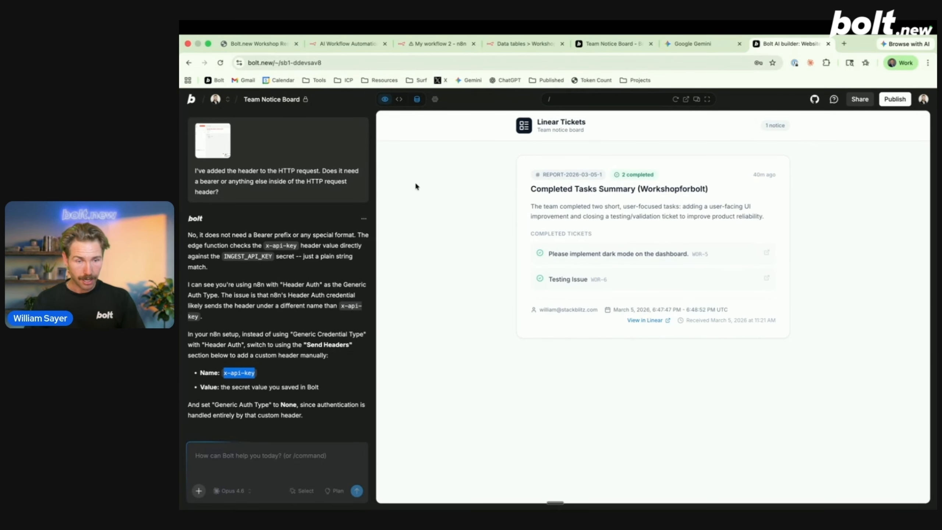
Try to create a project secret named x-api-key with the password as its value, then dismiss the browser's offer to save it
left_click(399, 99)
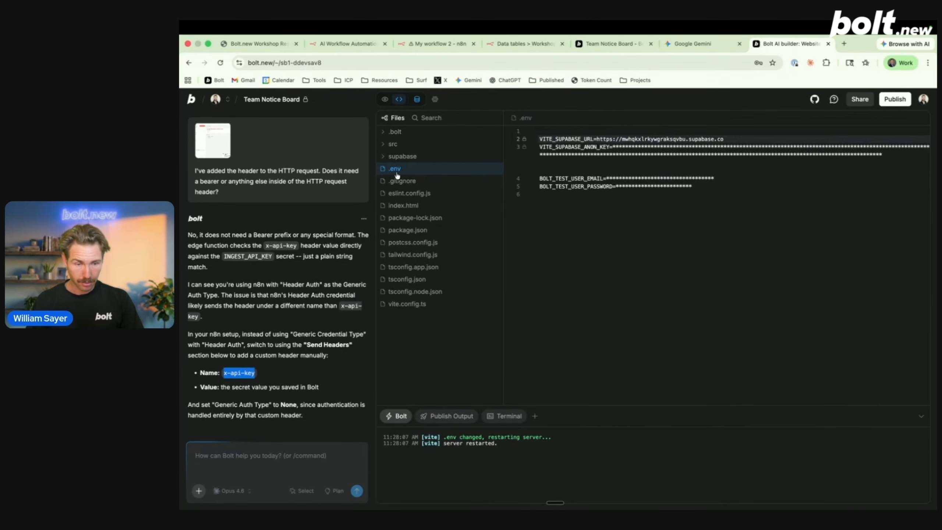
left_click(435, 99)
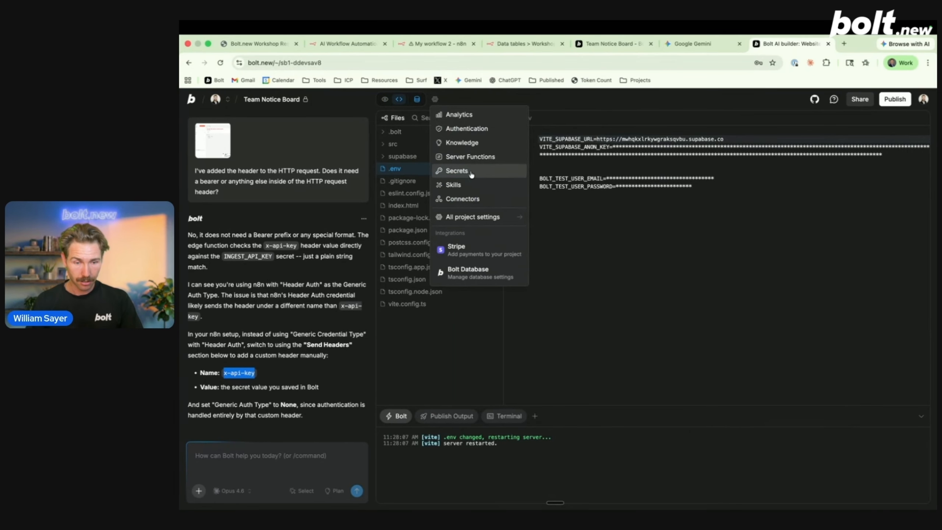
left_click(458, 172)
left_click(394, 229)
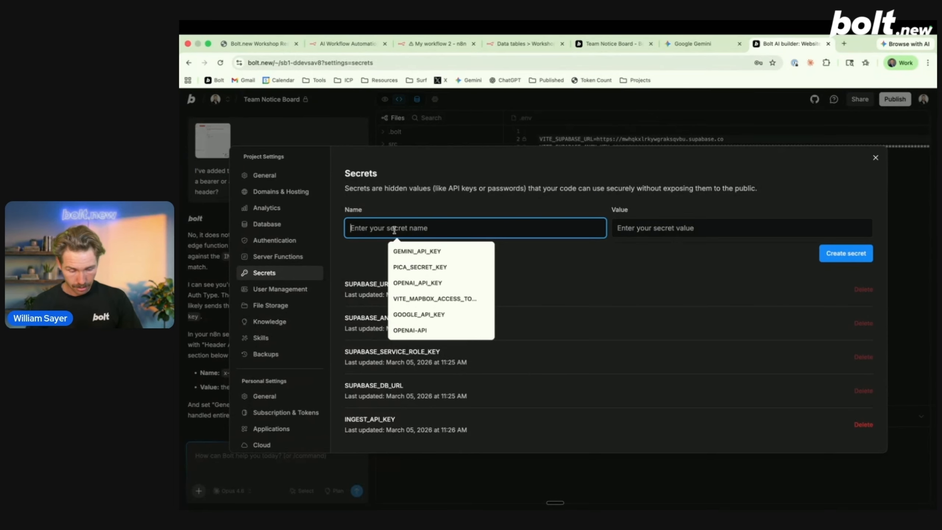
key("super+v")
left_click(666, 229)
type("••••")
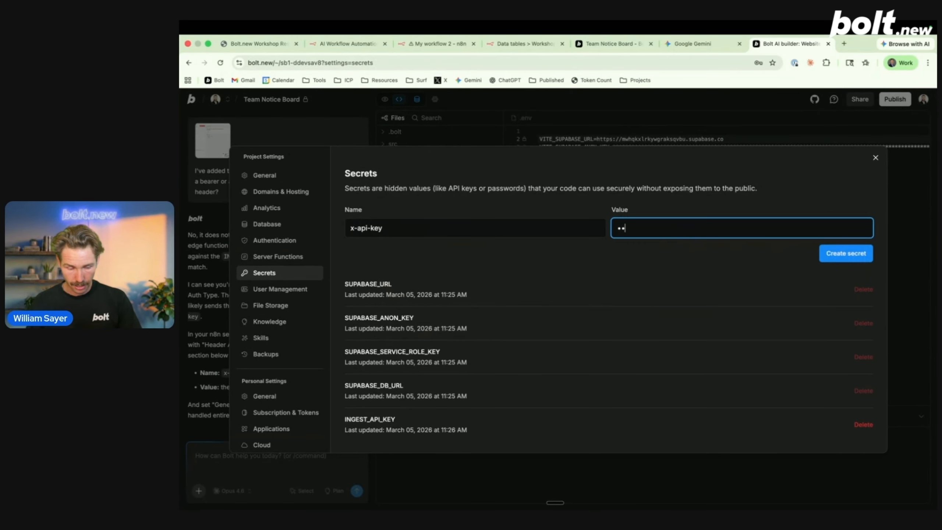
type("••••")
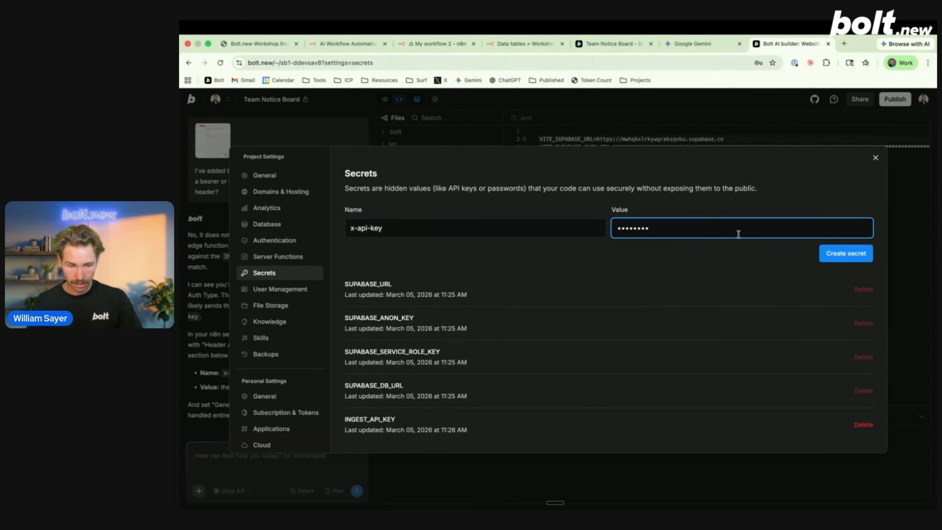
left_click(836, 255)
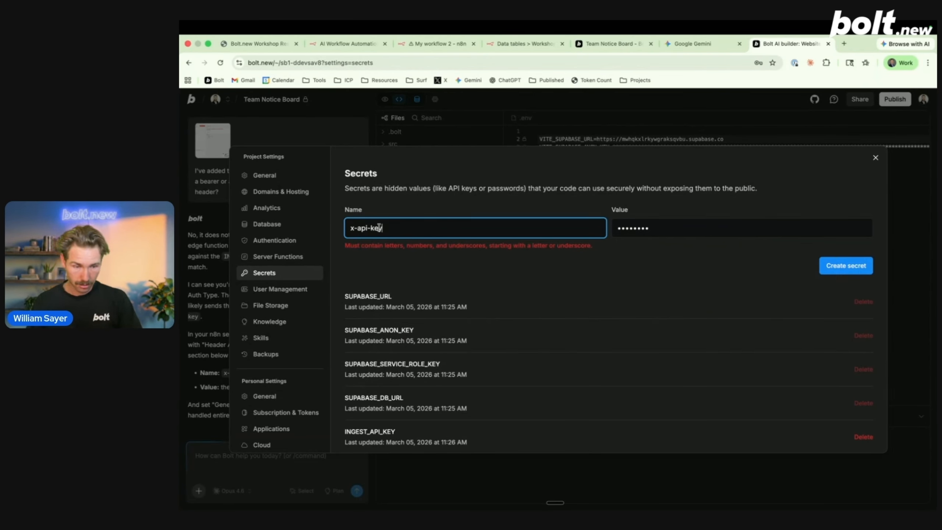
key("Escape")
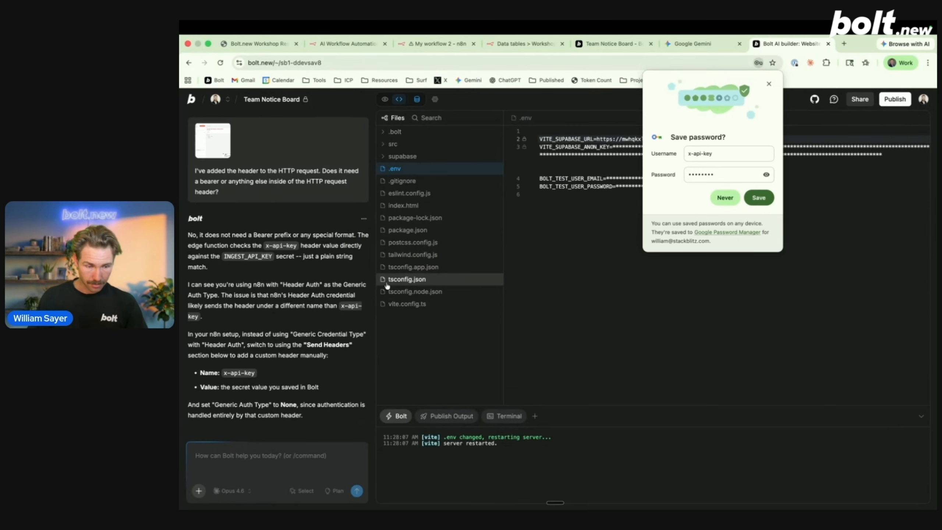
left_click(768, 84)
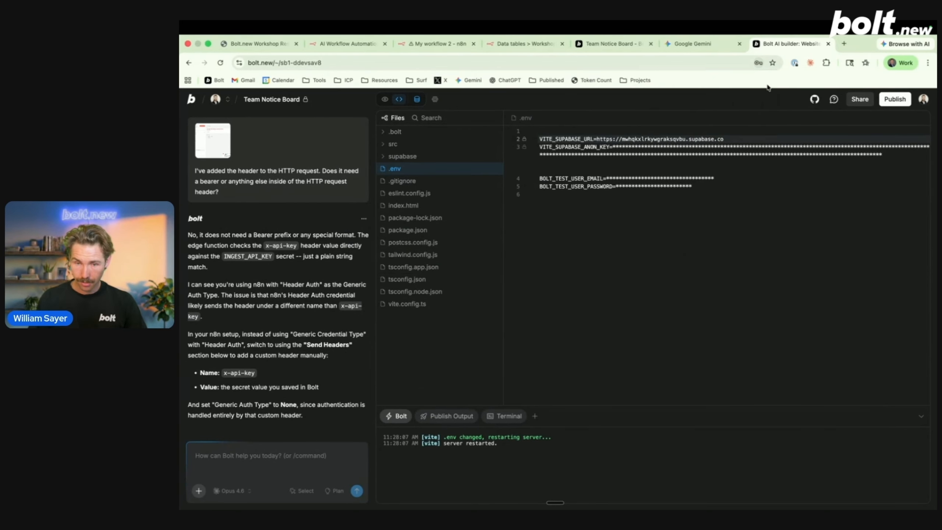
Create a project secret named X_API_KEY with the password as its value and close the project settings
left_click(416, 100)
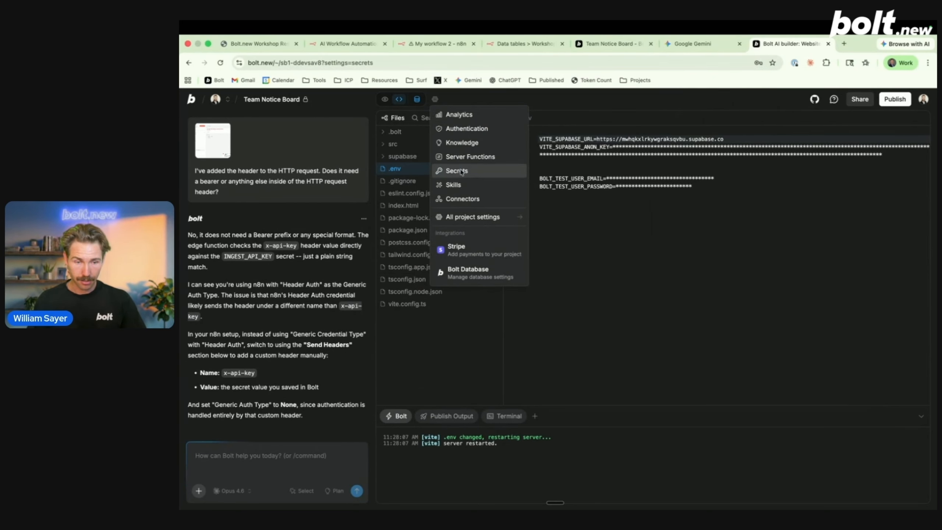
left_click(455, 171)
left_click(372, 227)
type("x")
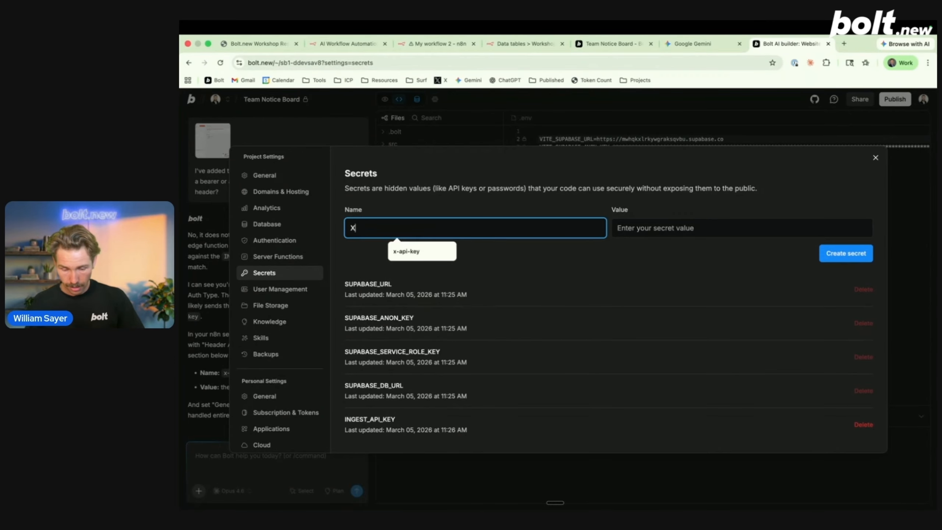
type("_API_KEY")
left_click(636, 225)
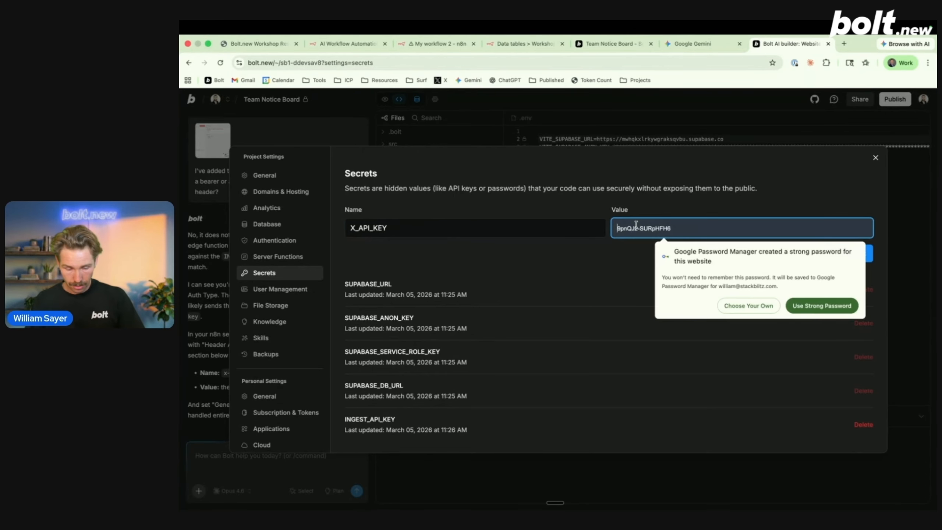
type("•••••••••")
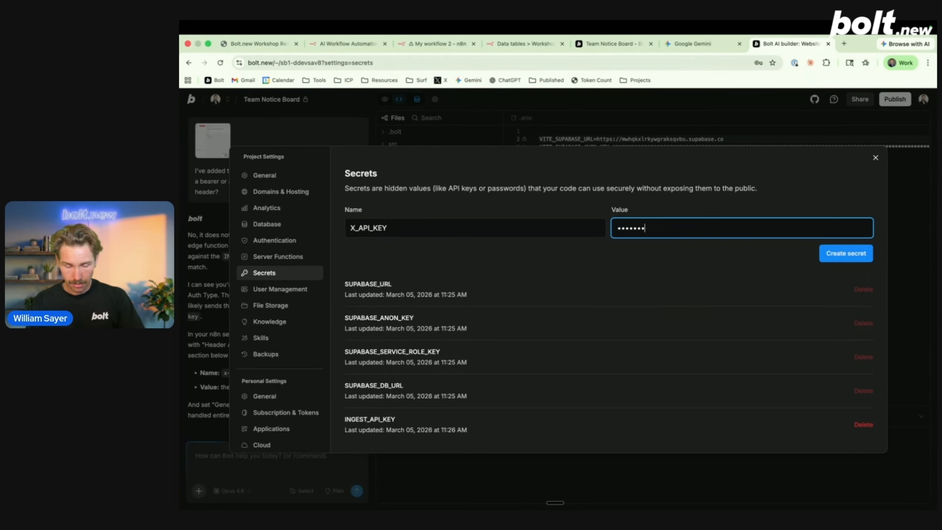
left_click(851, 259)
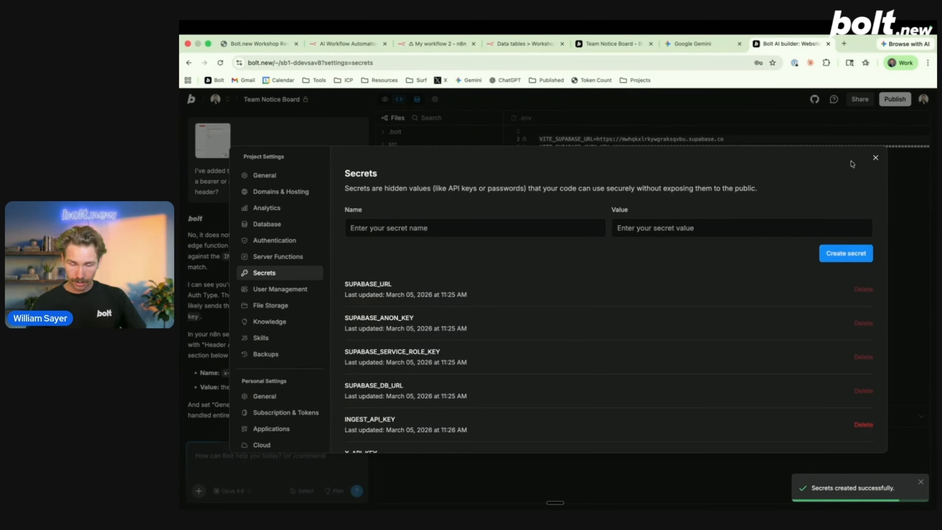
left_click(876, 158)
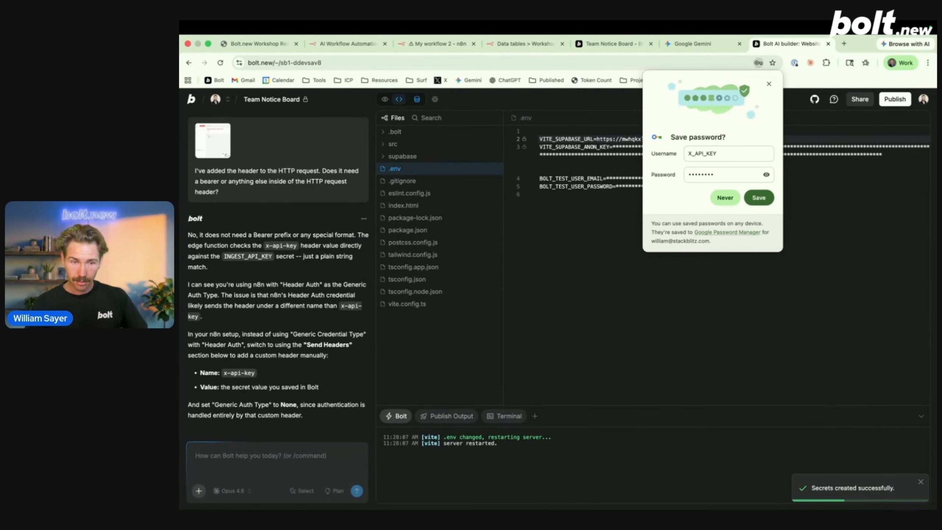
In n8n, create a new Header Auth credential named X_API_KEY with the secret password as its value, save it, and dismiss the browser's password warning
left_click(412, 49)
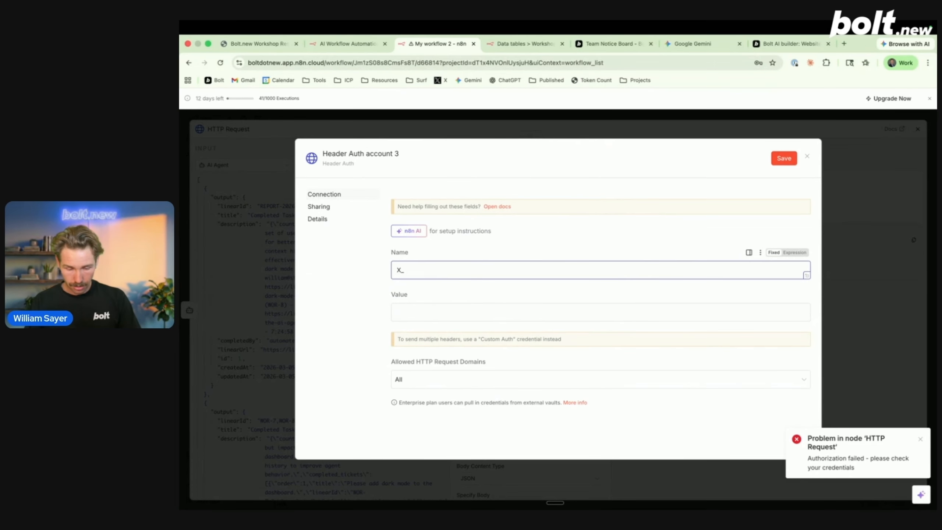
type("API_KEY")
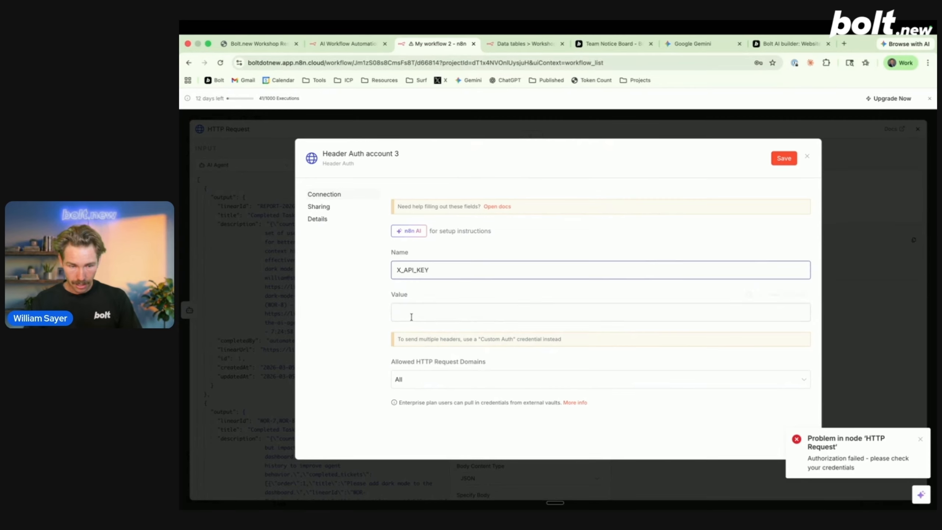
left_click(421, 311)
type("•••••••••")
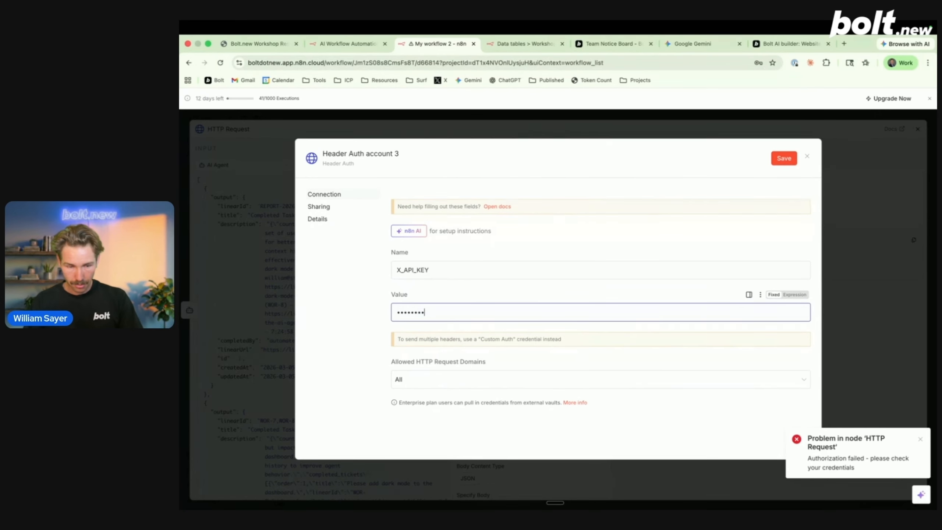
left_click(784, 158)
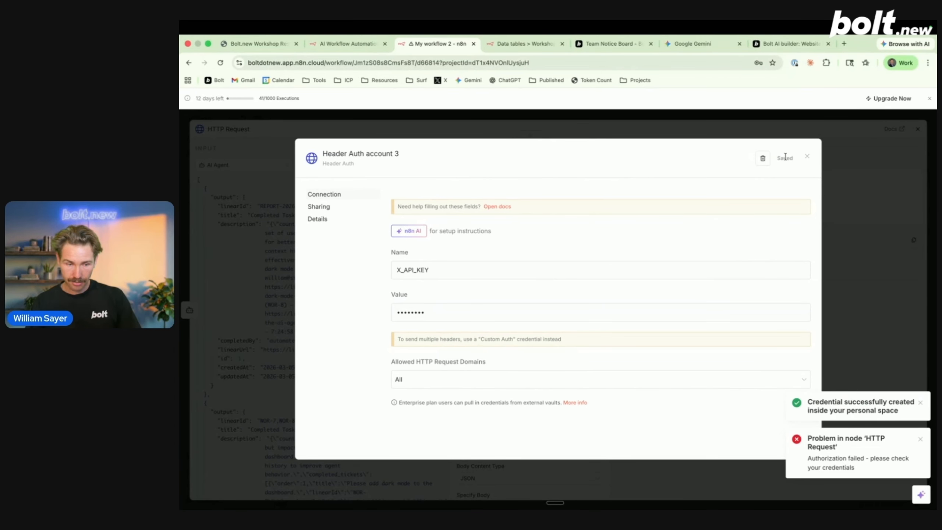
left_click(807, 156)
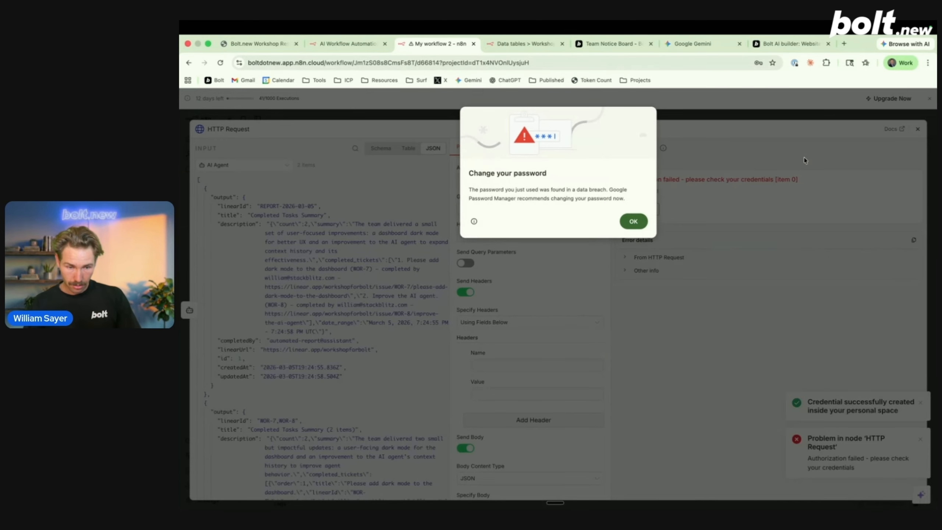
left_click(631, 221)
Add the request headers X_API_KEY and INGEST_API_KEY to the HTTP Request node, each with the secret password as its value
left_click(517, 378)
left_click(479, 389)
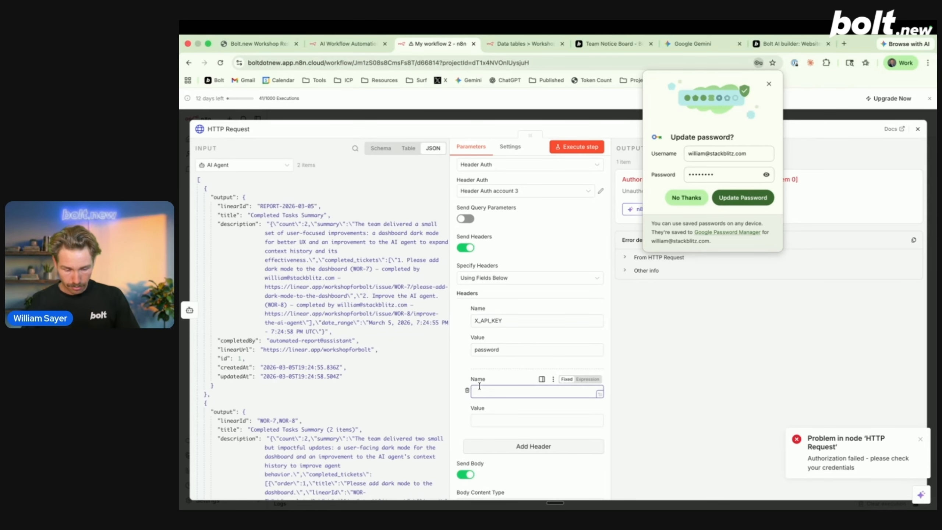
type("INGEST_API_K")
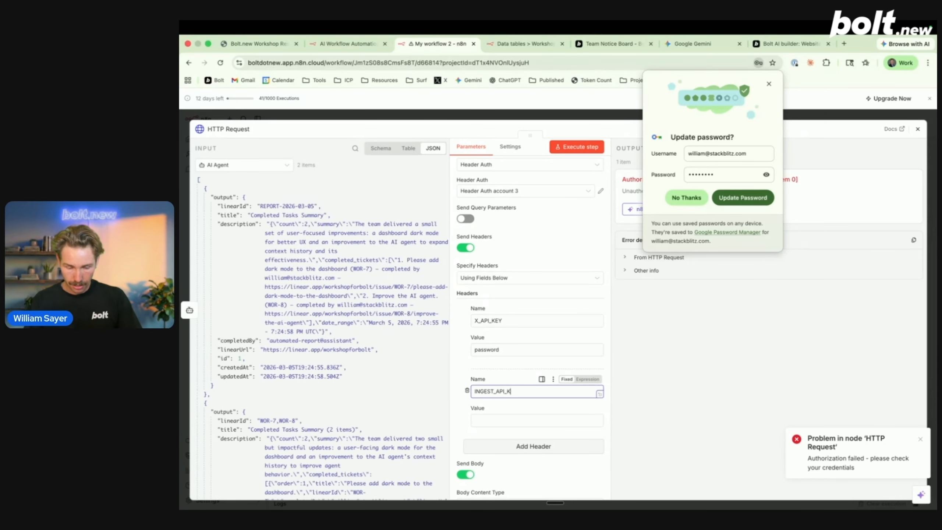
type("EY")
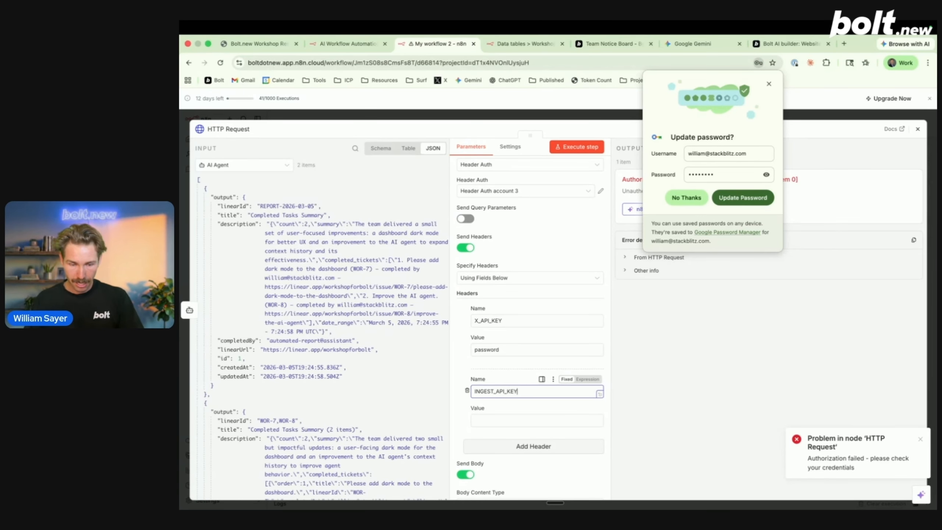
scroll(483, 252, "down", 2)
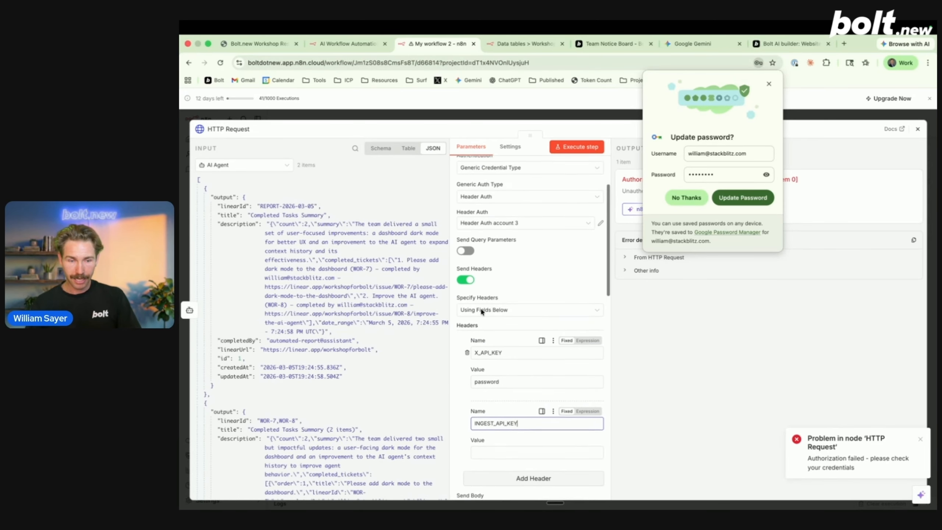
scroll(483, 239, "down", 2)
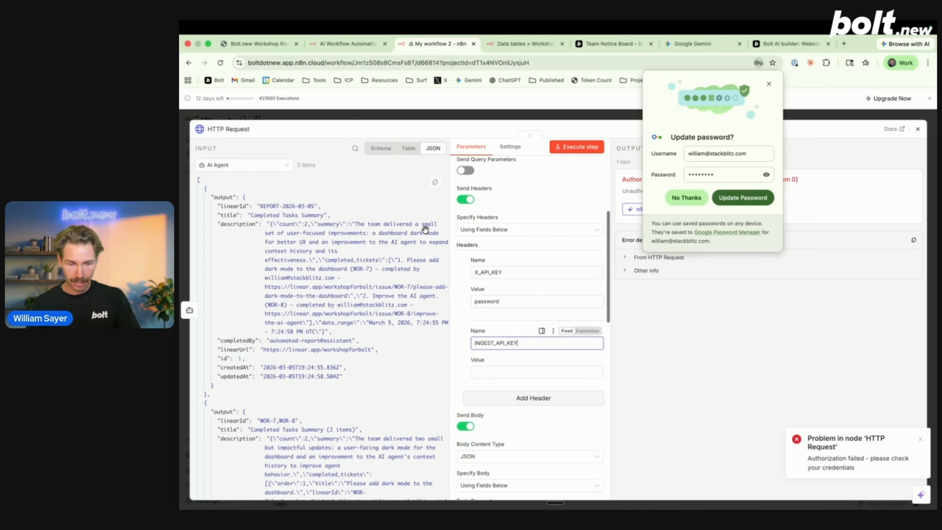
left_click(503, 371)
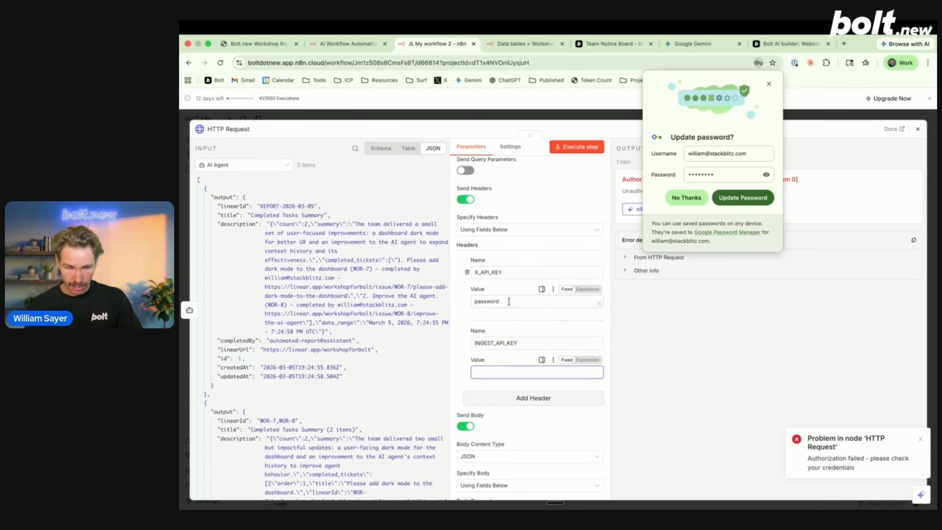
double_click(486, 301)
key("ctrl+c")
left_click(490, 370)
key("ctrl+v")
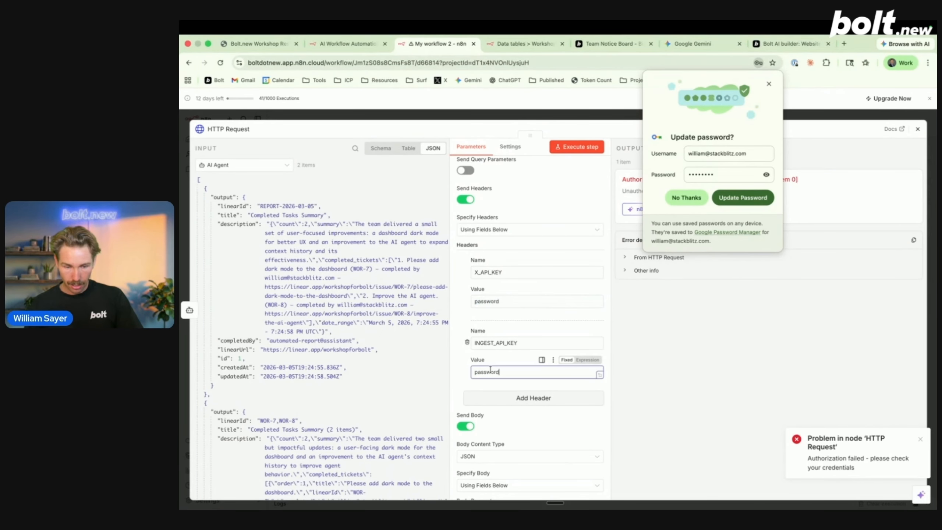
Execute the HTTP Request step with the new headers and dismiss the browser's offer to update the password
left_click(525, 428)
left_click(571, 152)
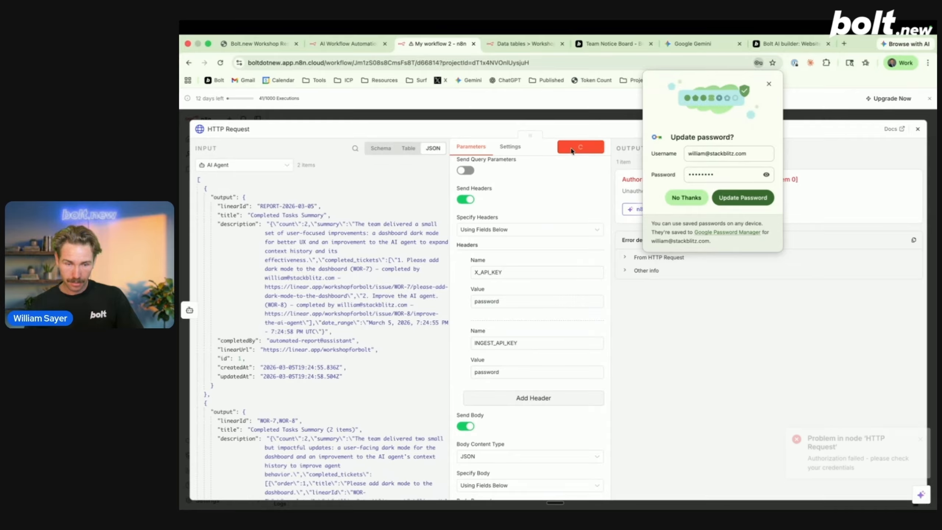
left_click(768, 84)
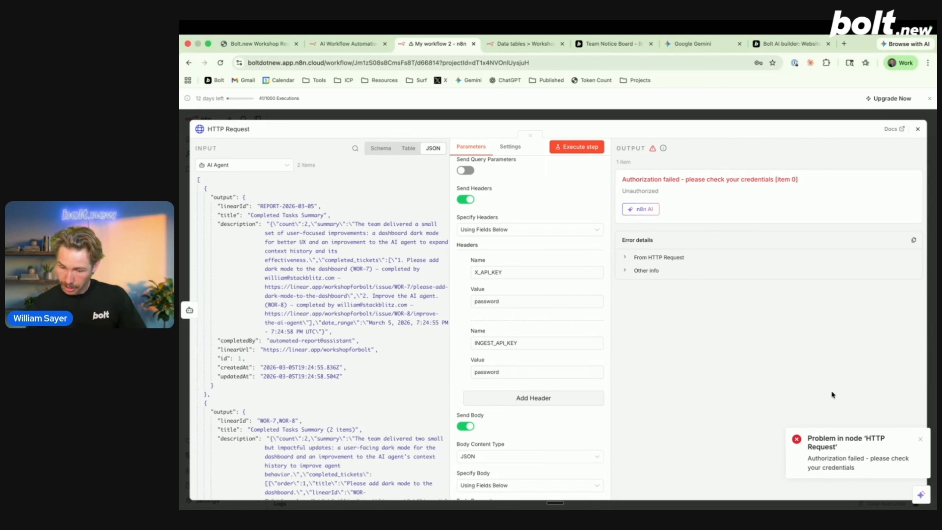
Expand and review the HTTP Request error details, copy them, and switch back to the Bolt notice board project
left_click(654, 258)
scroll(744, 266, "down", 2)
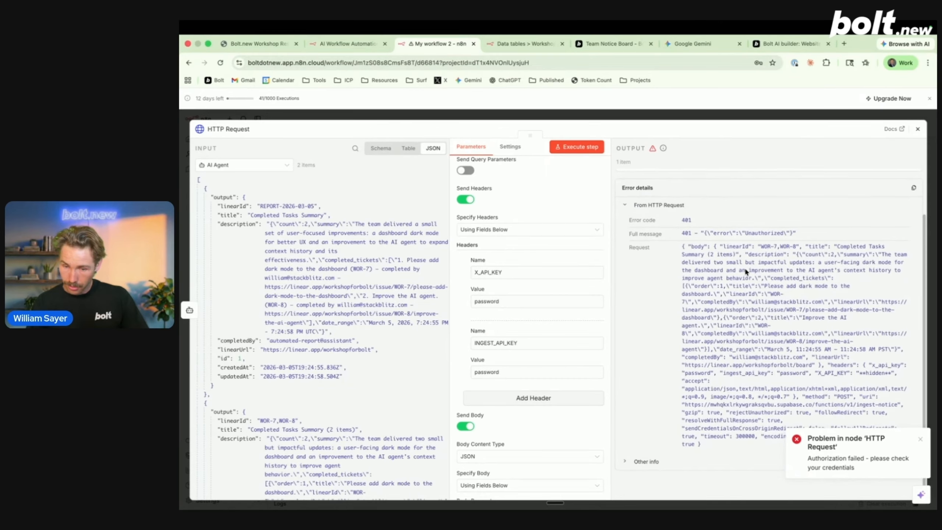
left_click(914, 189)
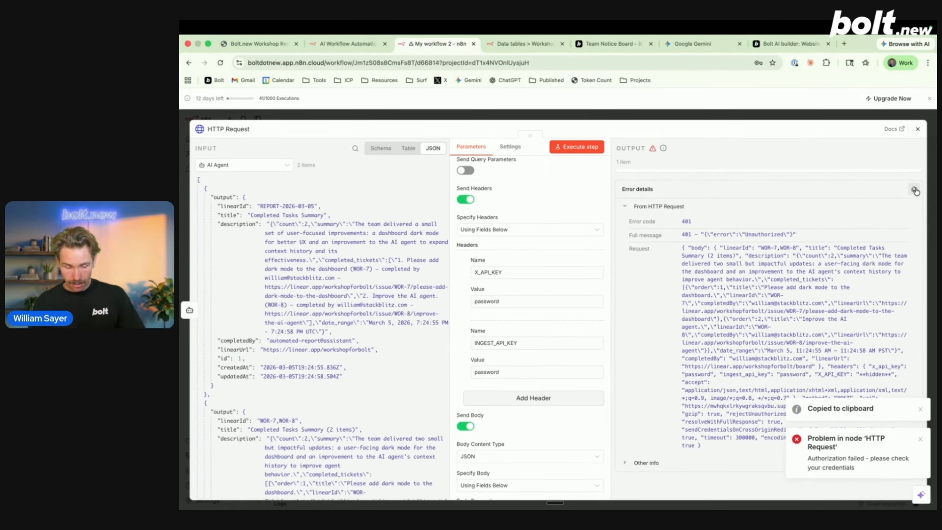
scroll(621, 462, "down", 3)
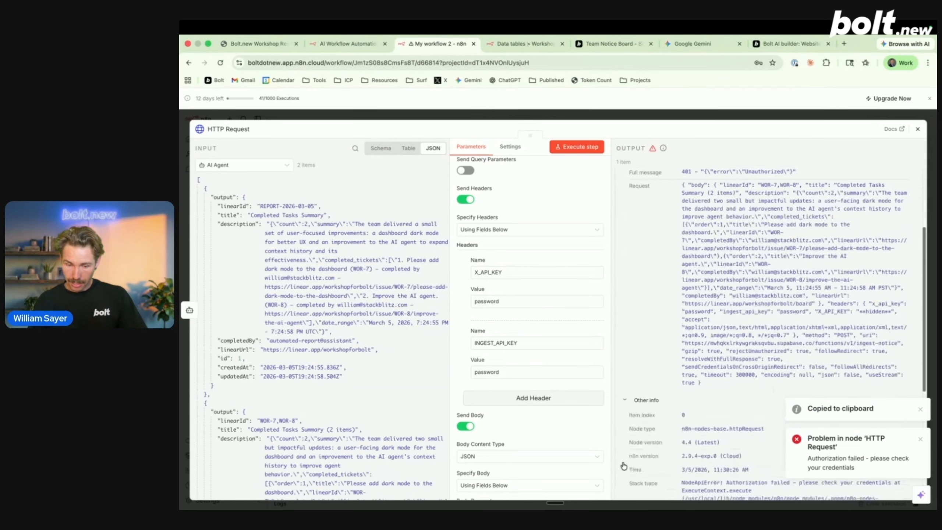
scroll(621, 462, "up", 5)
scroll(853, 276, "up", 3)
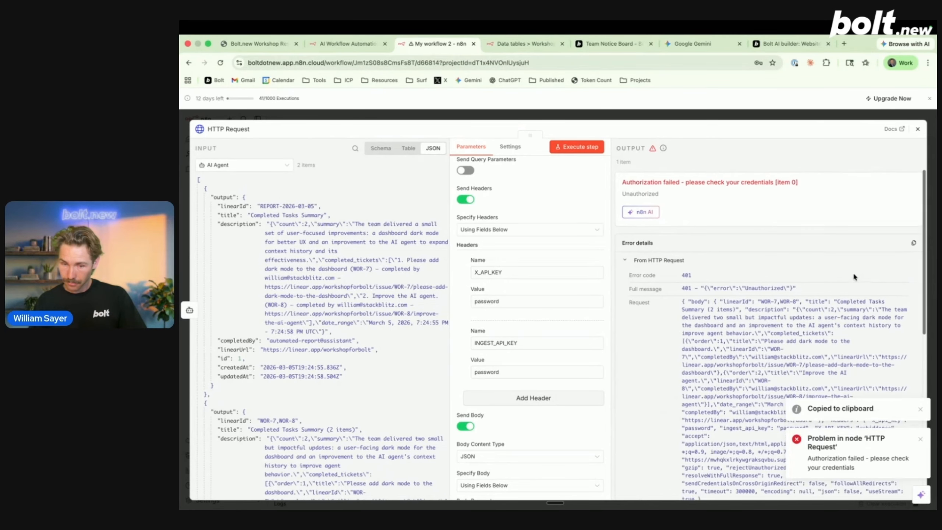
left_click(613, 43)
left_click(790, 43)
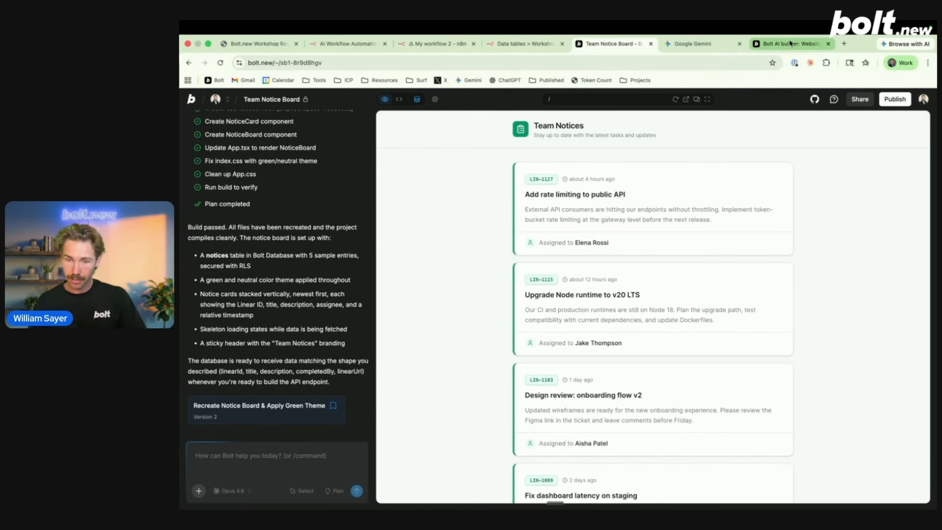
Send Bolt the message "We're gettign an error sending the http request here its" with the copied error details pasted after it, in Plan mode
type("We're gettign an error sending the http request here its")
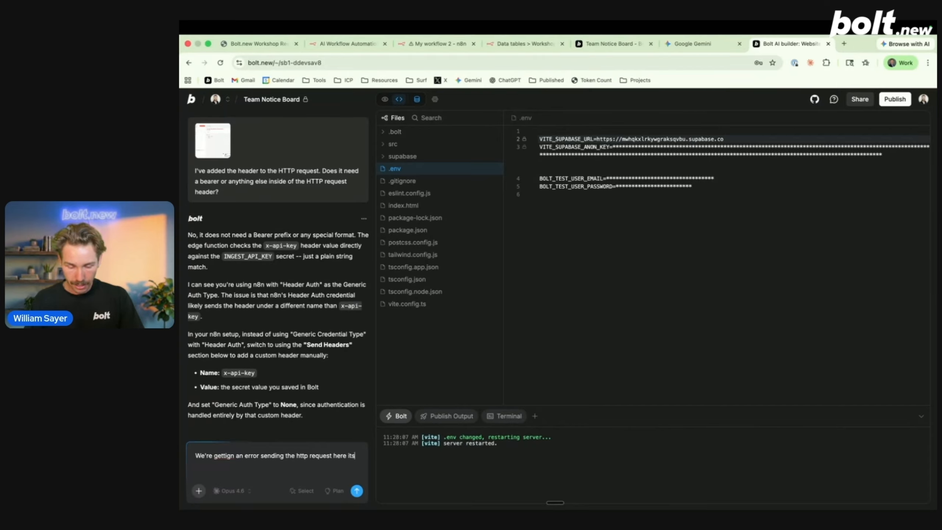
key("super+v")
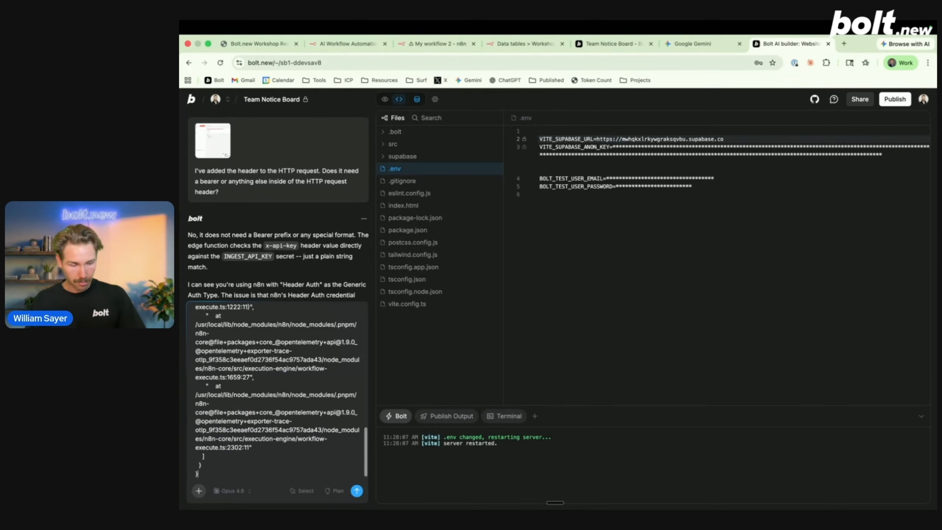
left_click(327, 492)
left_click(357, 490)
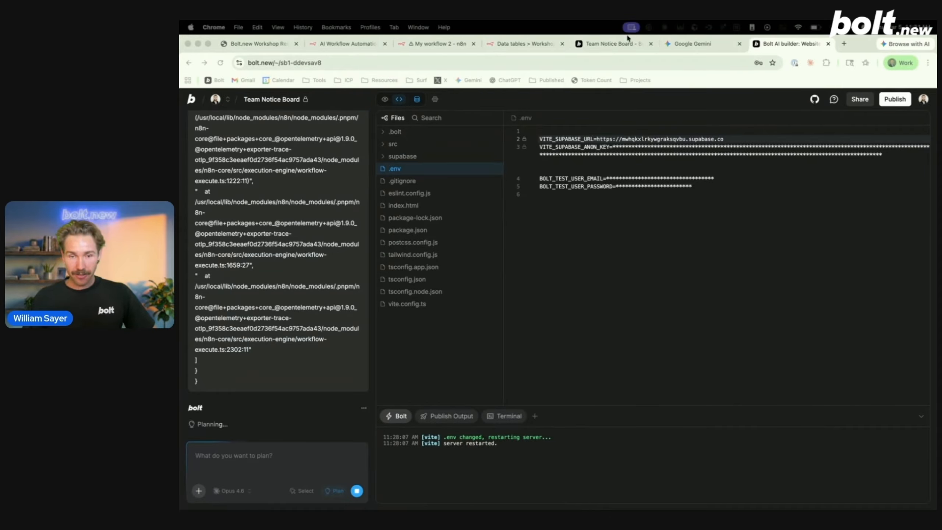
Check the records of the notices table in the Bolt database and reread the submitted error message in the chat
left_click(417, 100)
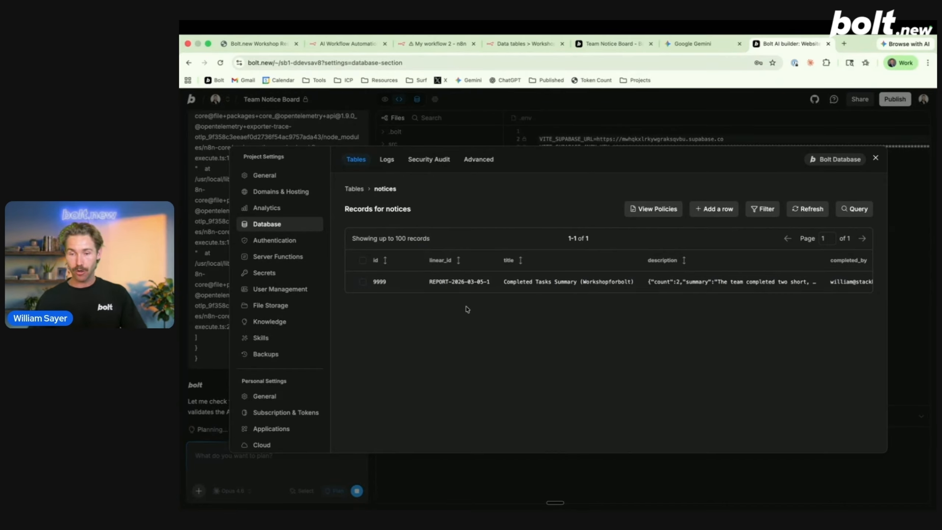
left_click(875, 158)
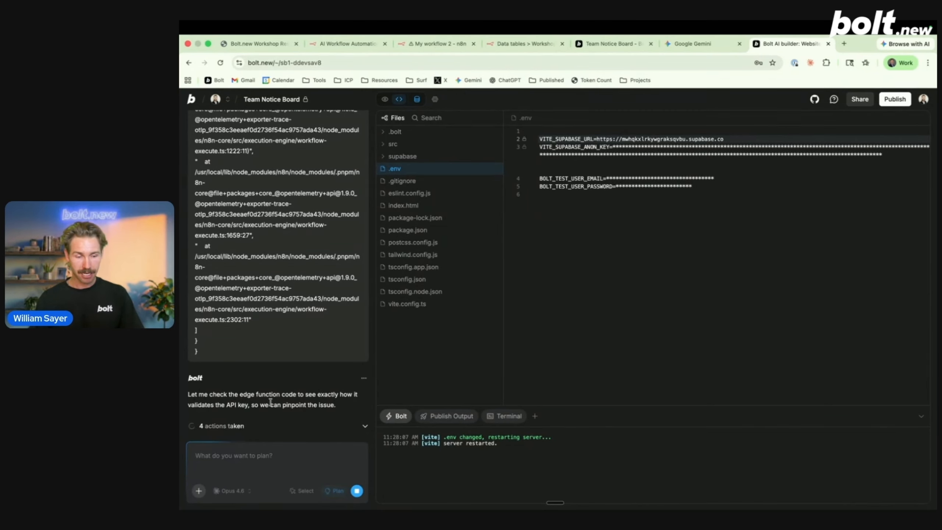
scroll(274, 334, "up", 7)
scroll(275, 335, "up", 7)
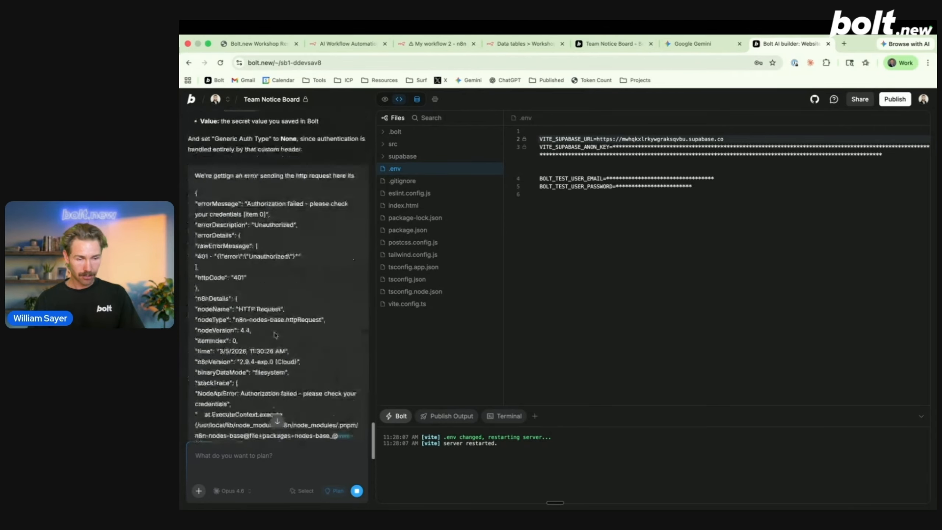
Read Bolt's troubleshooting plan and highlight the x-api-key header name in its summary
scroll(275, 334, "down", 15)
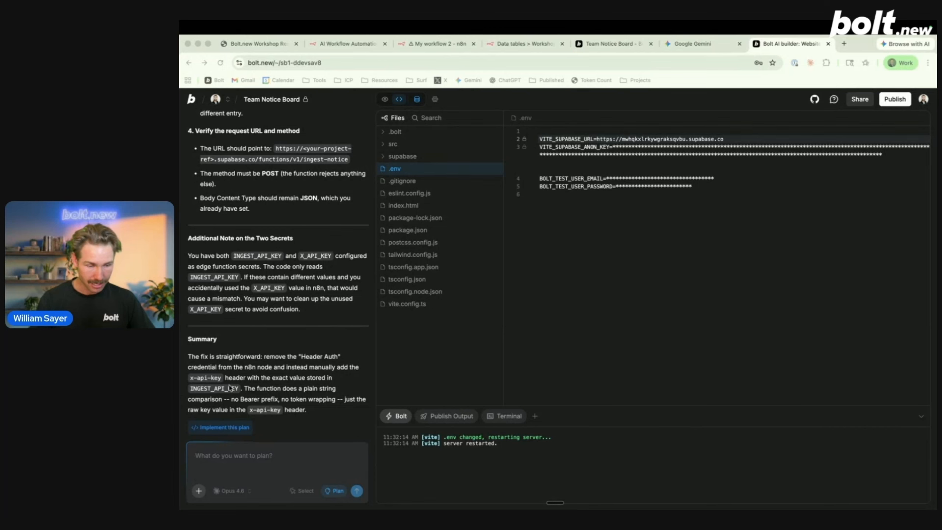
left_click(221, 379)
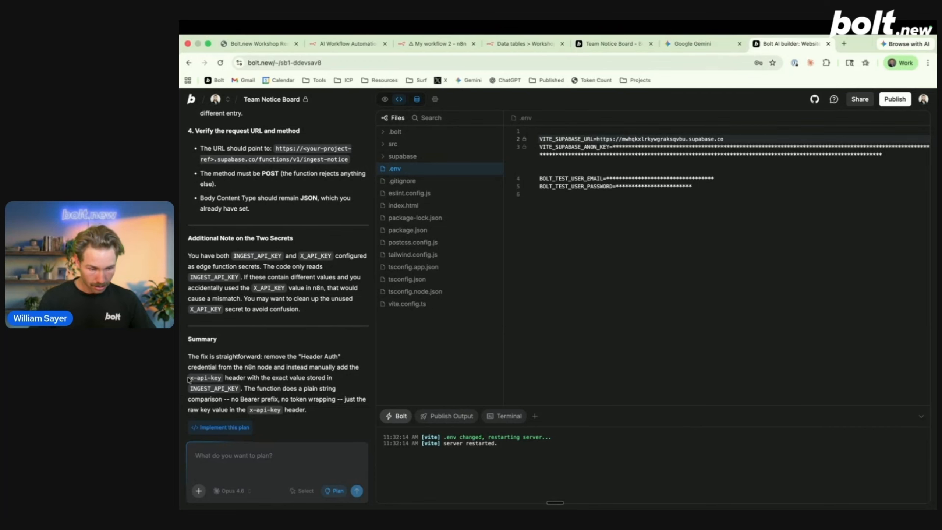
left_click_drag(221, 379, 189, 379)
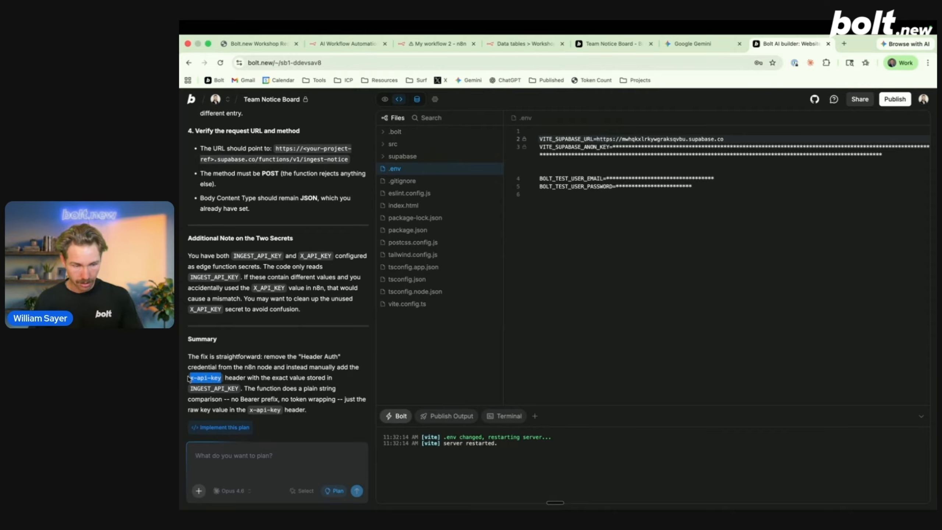
Switch to n8n, try Basic Auth as the HTTP Request node's generic auth type, and close its new credential form unfilled
left_click(417, 50)
scroll(514, 211, "up", 4)
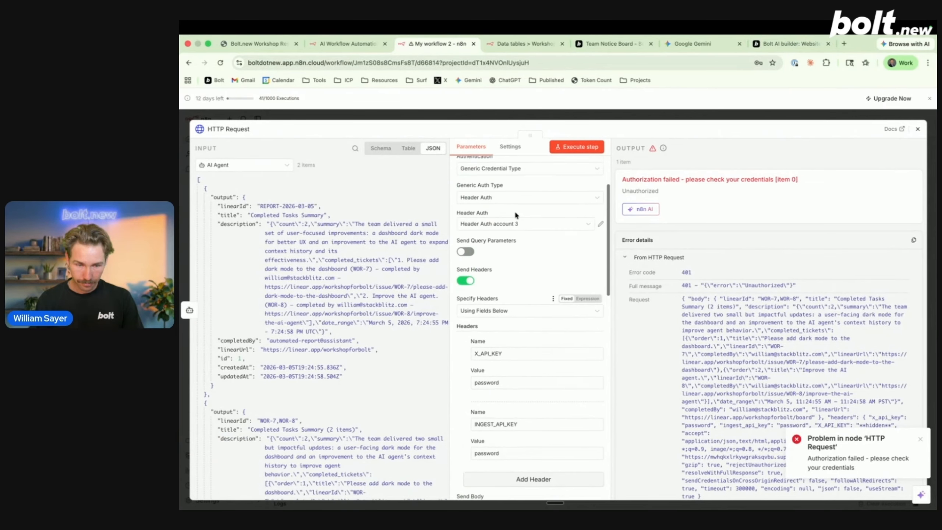
left_click(511, 238)
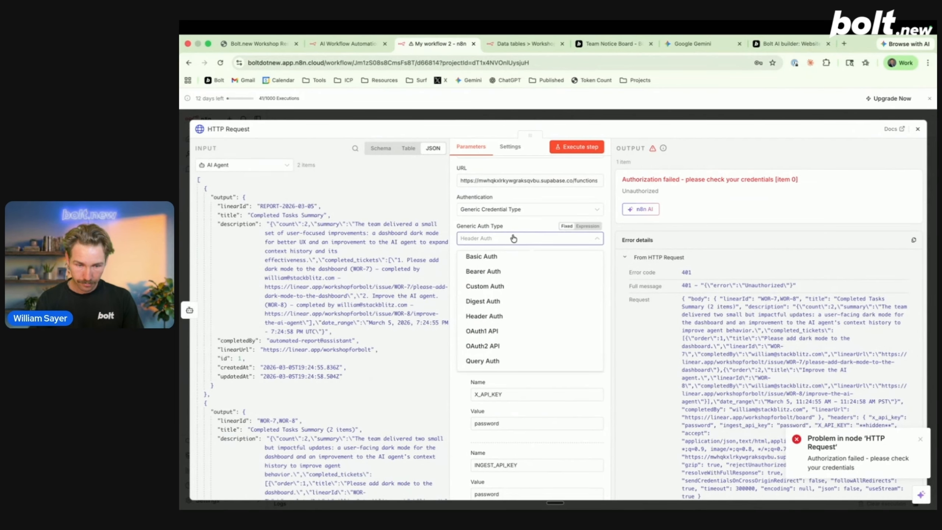
left_click(505, 259)
left_click(524, 264)
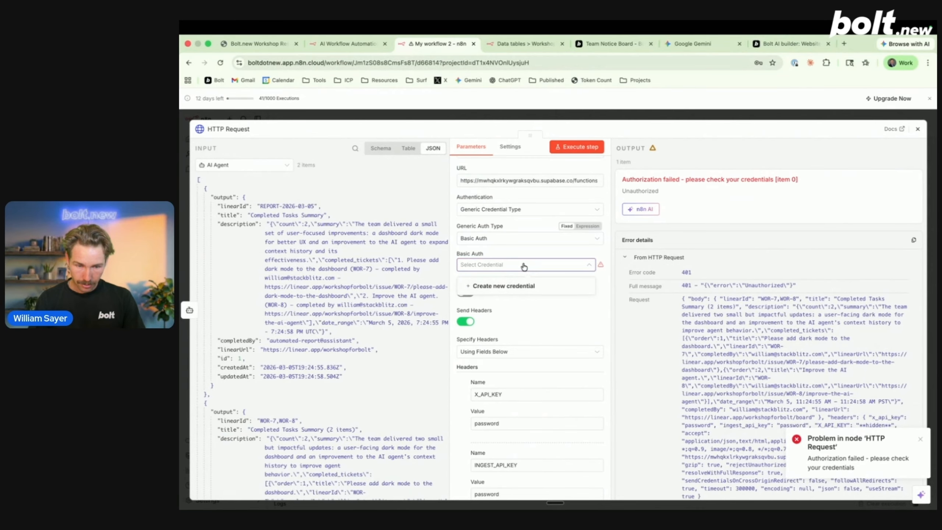
left_click(517, 289)
left_click(435, 273)
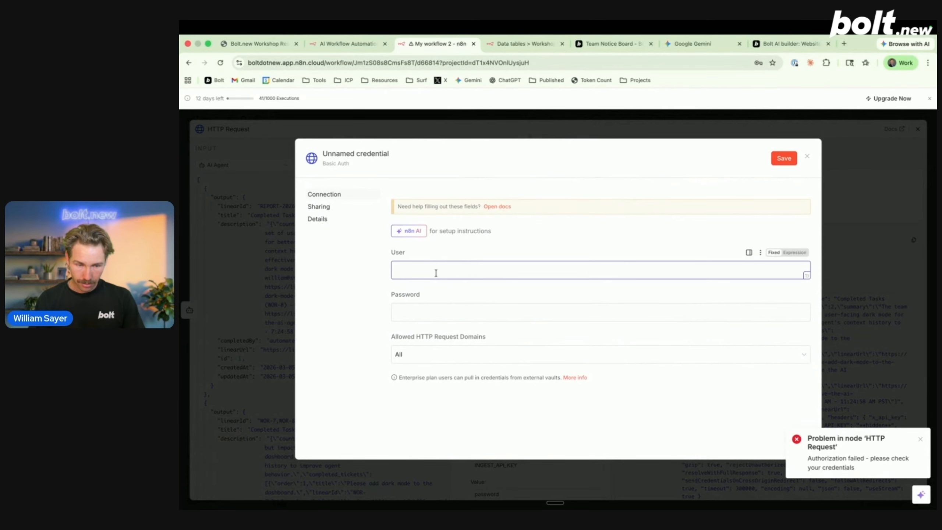
left_click(807, 156)
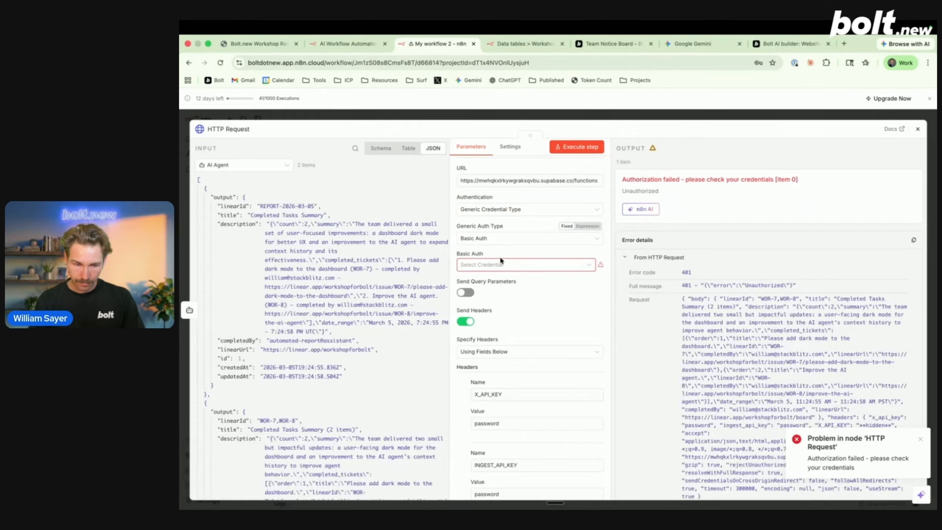
Try executing the HTTP Request step with Basic Auth and no credential selected, and look over the node's parameters
scroll(524, 329, "down", 1)
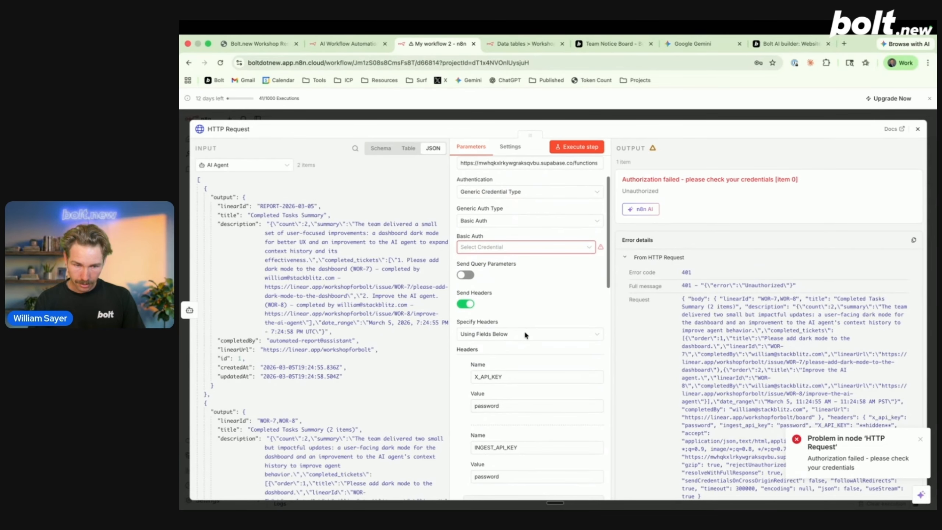
left_click(492, 223)
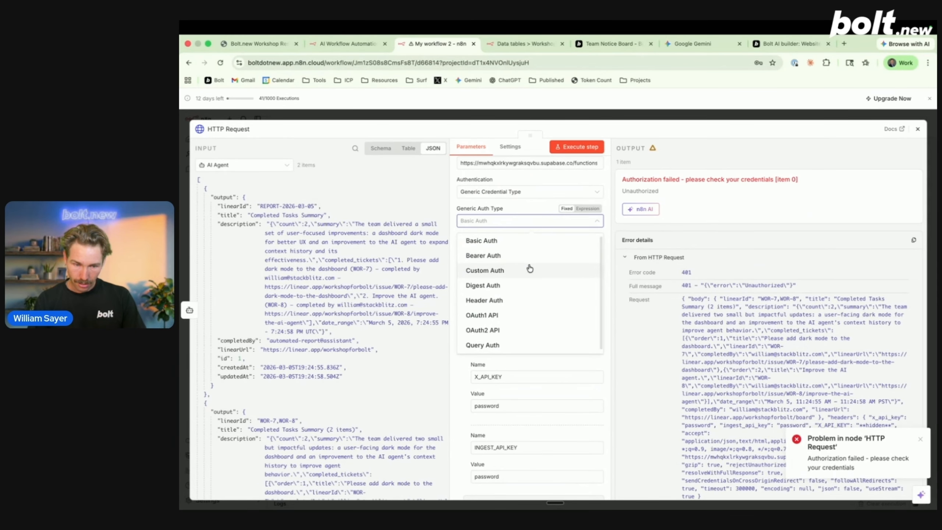
left_click(530, 357)
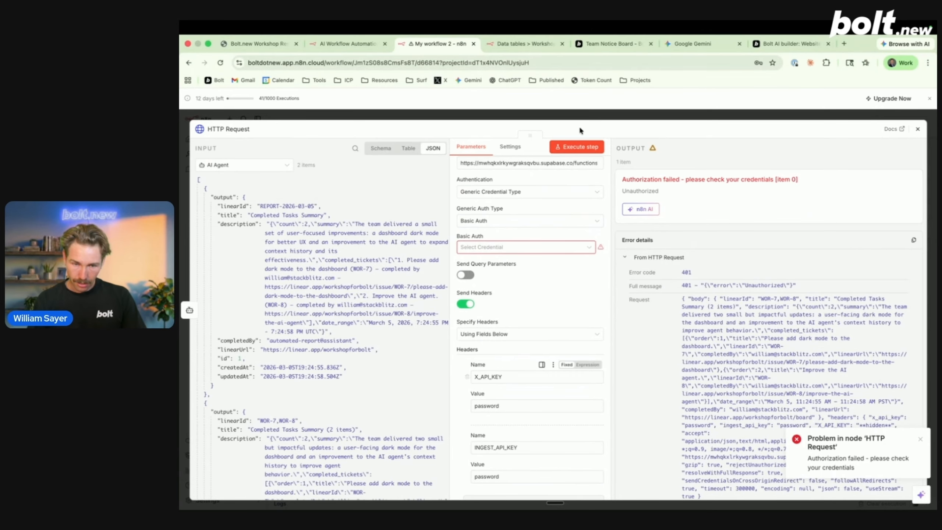
left_click(578, 145)
scroll(524, 319, "down", 2)
scroll(533, 215, "up", 3)
scroll(533, 215, "down", 1)
scroll(546, 252, "down", 1)
scroll(544, 297, "up", 3)
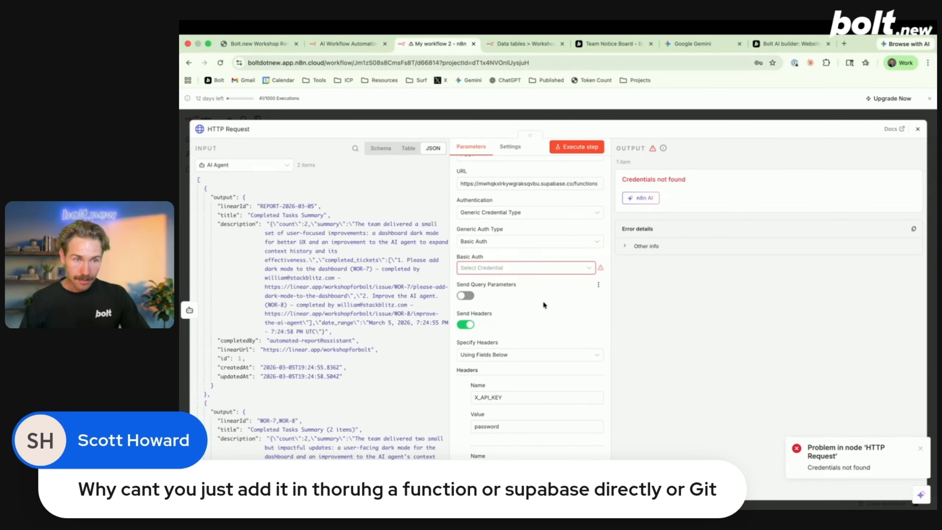
Close the HTTP Request node, switch back to the Bolt project, and check the ingest-notice entry in its server functions
left_click(671, 116)
left_click(801, 44)
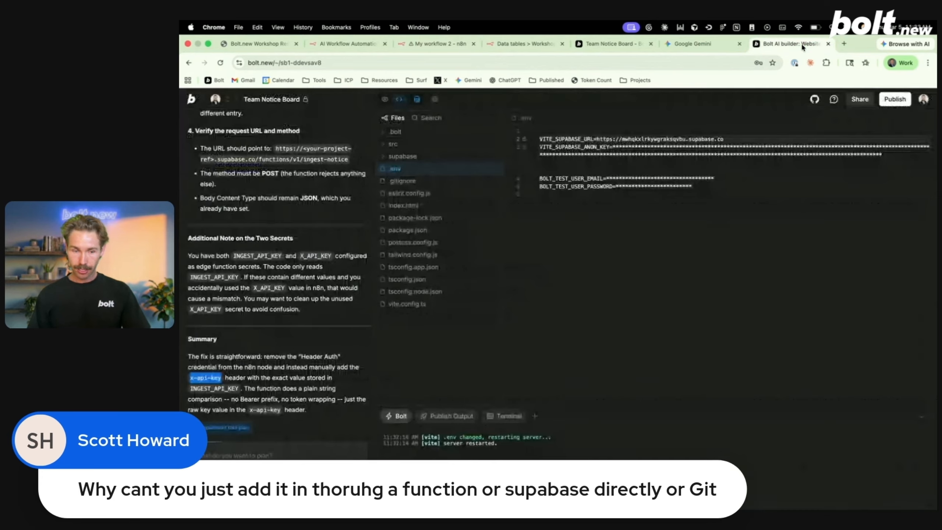
left_click(417, 100)
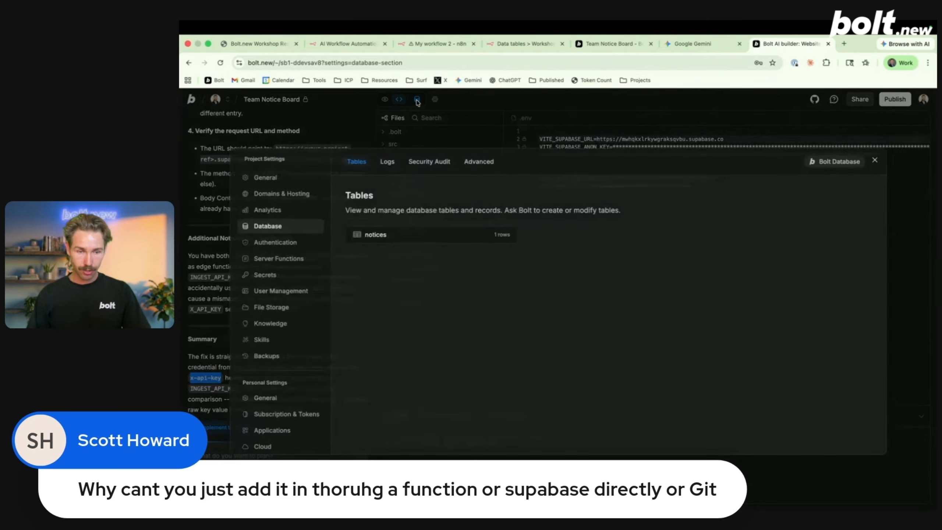
left_click(277, 259)
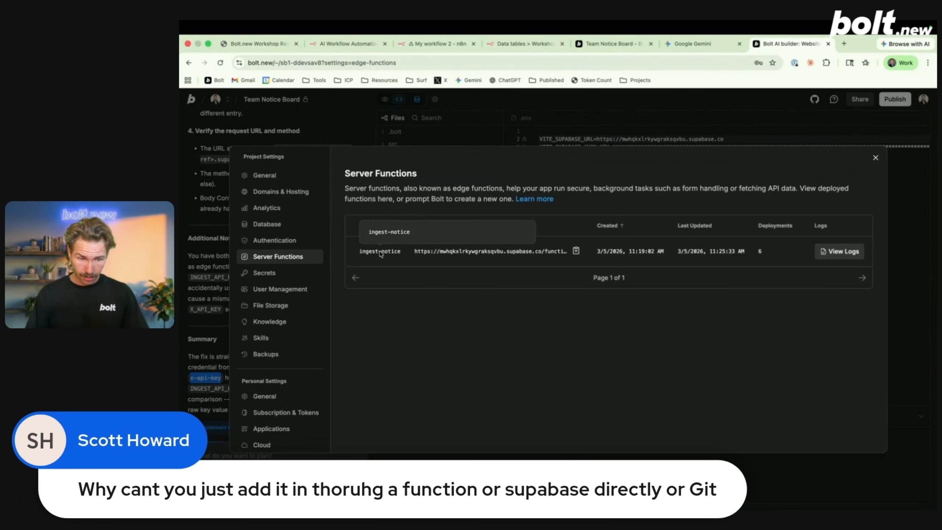
left_click(459, 125)
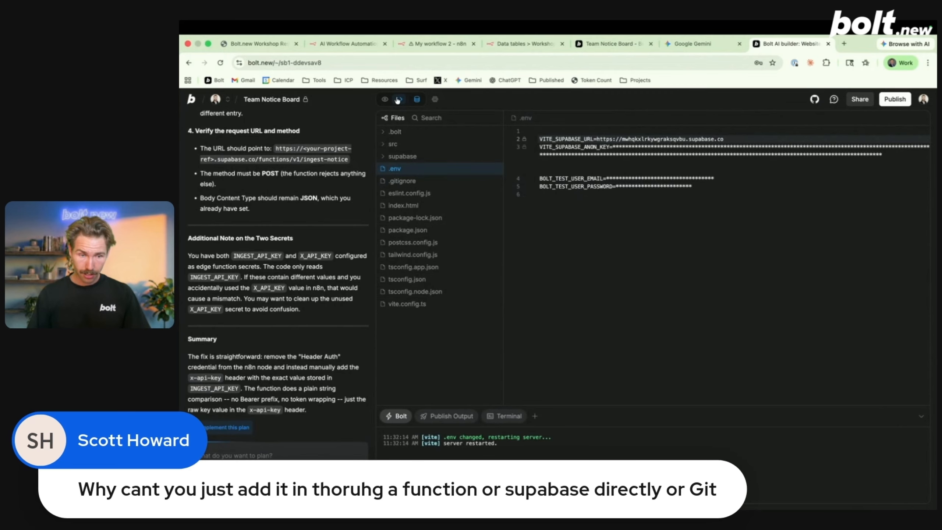
Open index.ts under supabase/functions/ingest-notice and examine how the function reads and checks the API key header
left_click(403, 156)
left_click(413, 169)
left_click(412, 181)
left_click(410, 193)
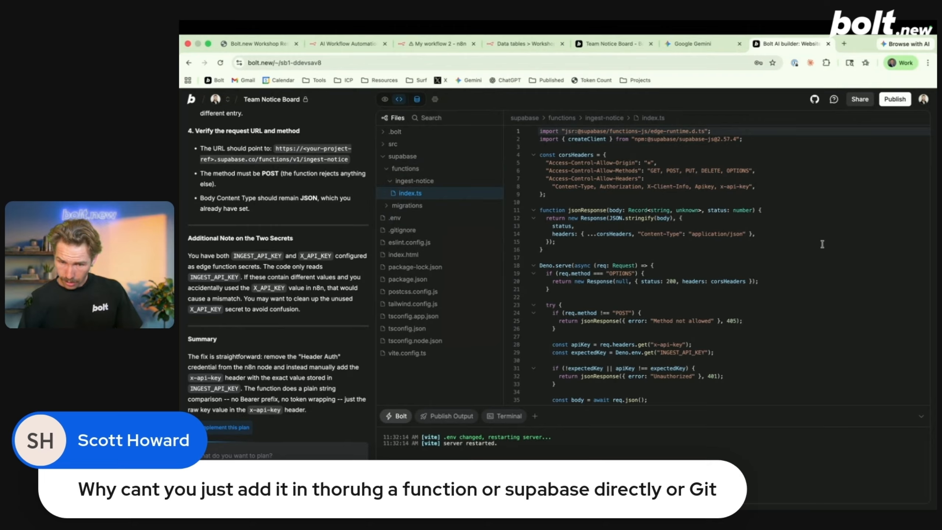
scroll(733, 197, "down", 1)
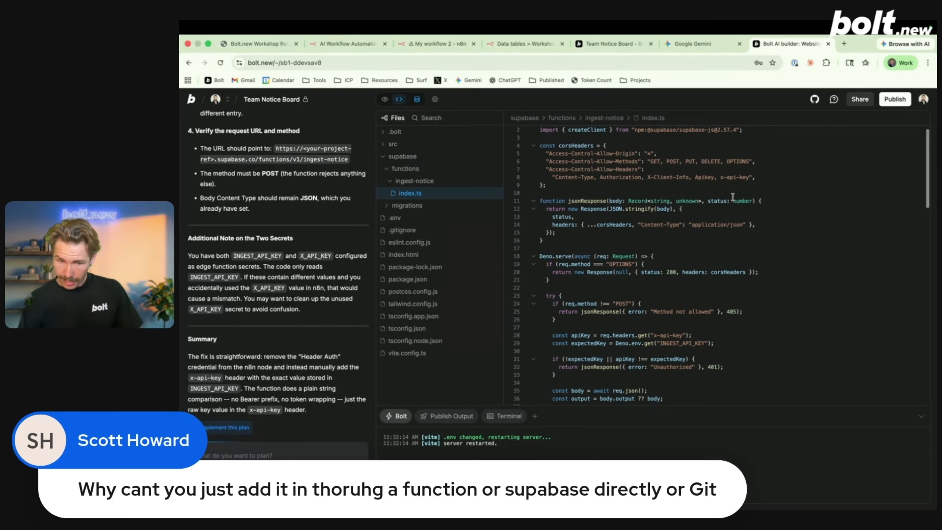
Return to n8n, reopen the HTTP Request node, and set its Generic Auth Type to Header Auth
left_click(434, 43)
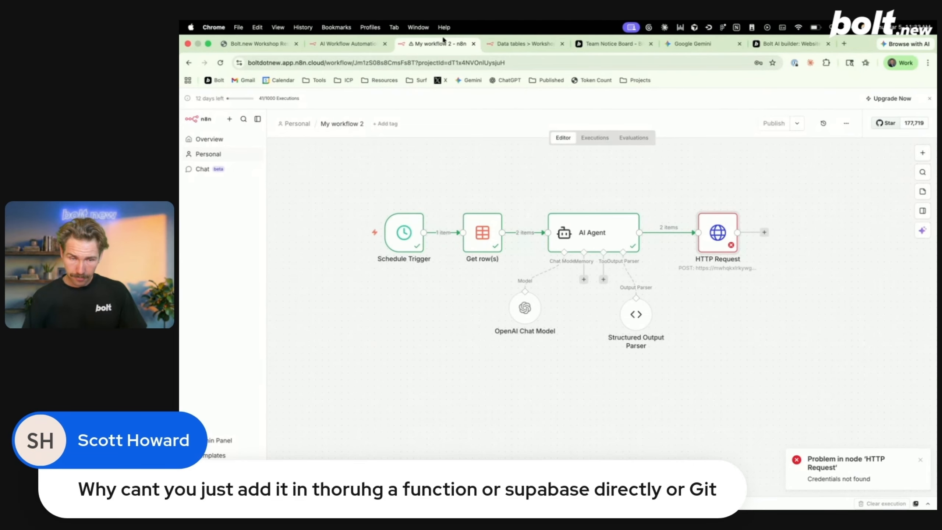
left_click(525, 44)
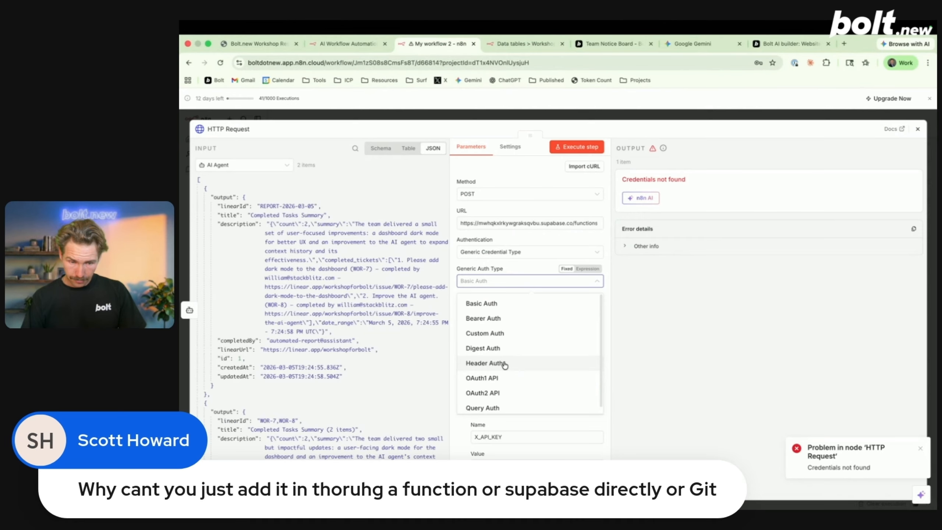
left_click(506, 363)
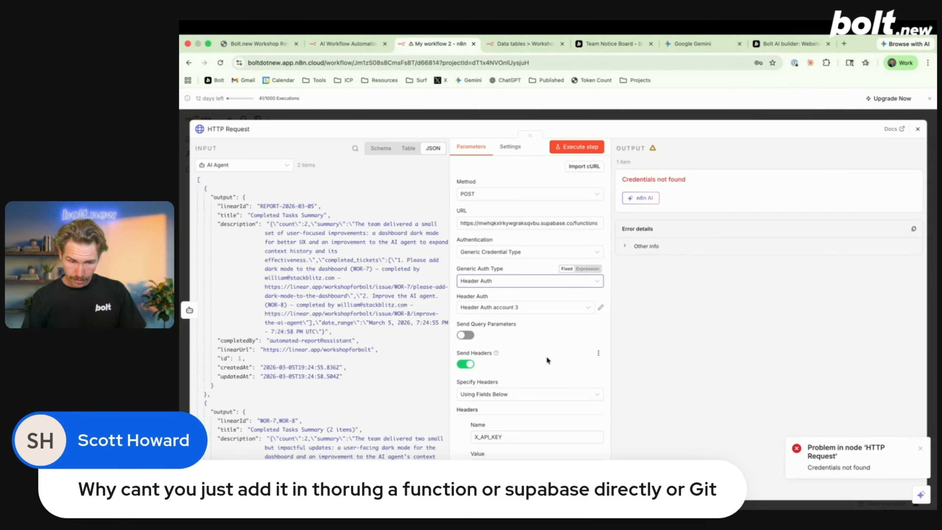
Edit the Header Auth account 3 credential to use the name x-api-key, re-enter the secret password as its value, and save it
scroll(546, 359, "down", 1)
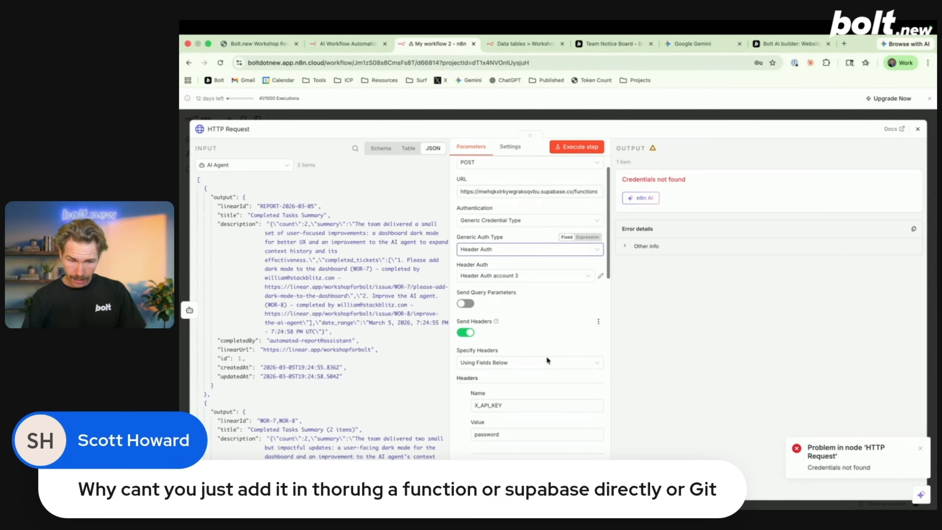
left_click(598, 276)
left_click_drag(443, 267, 304, 268)
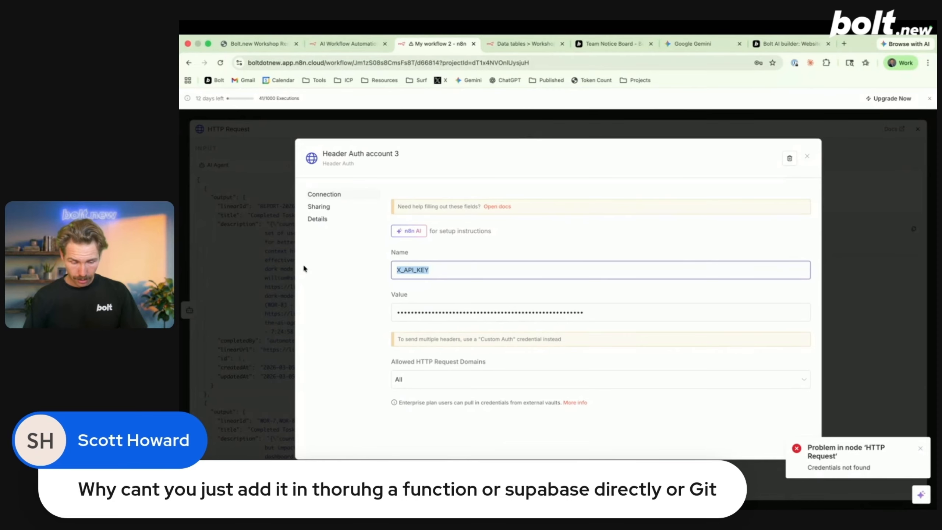
type("x-ap")
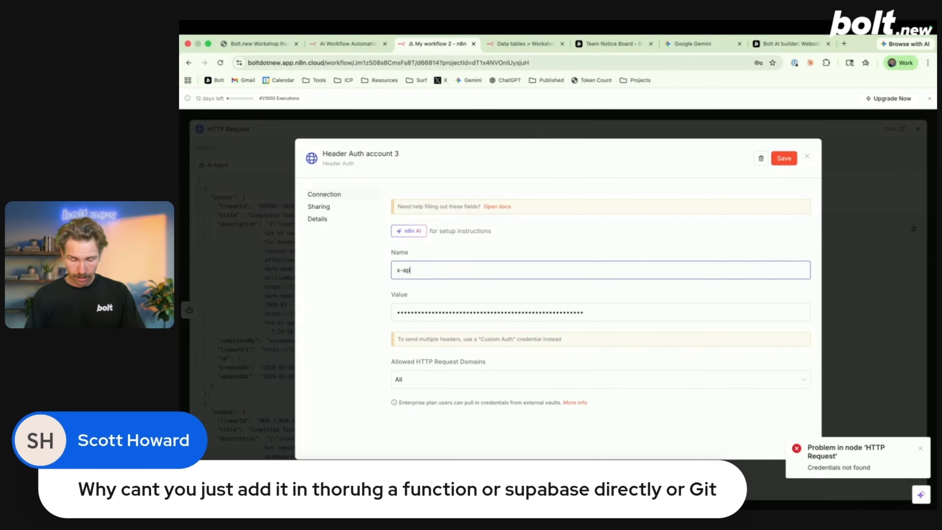
type("i-key")
left_click(459, 313)
key("super+a")
type("•")
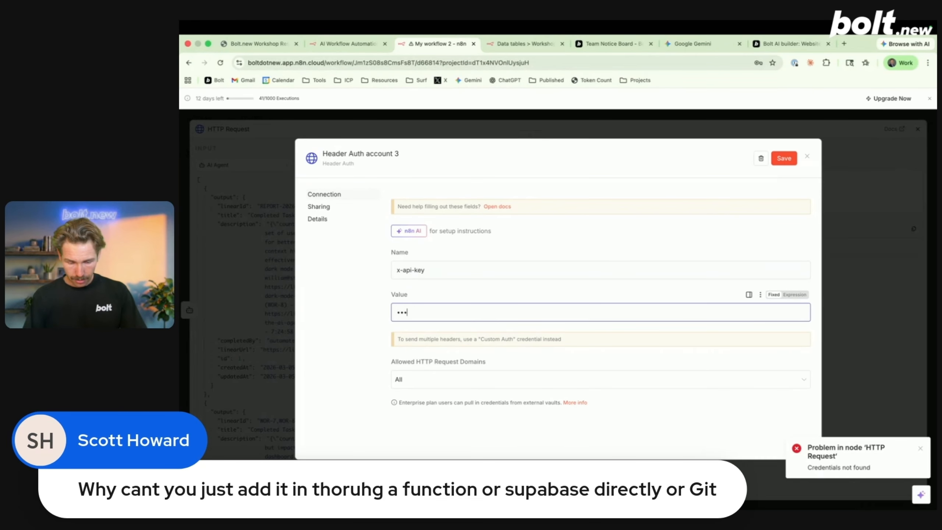
left_click(785, 158)
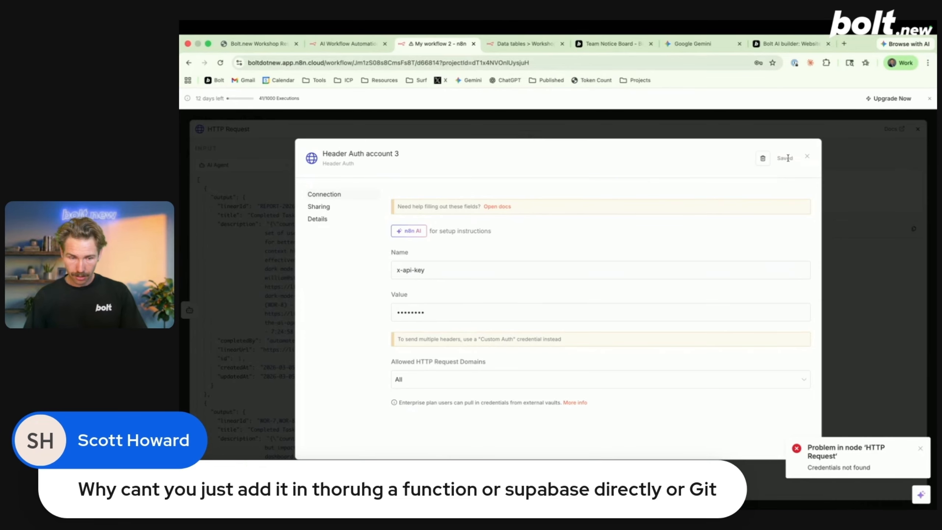
left_click(806, 157)
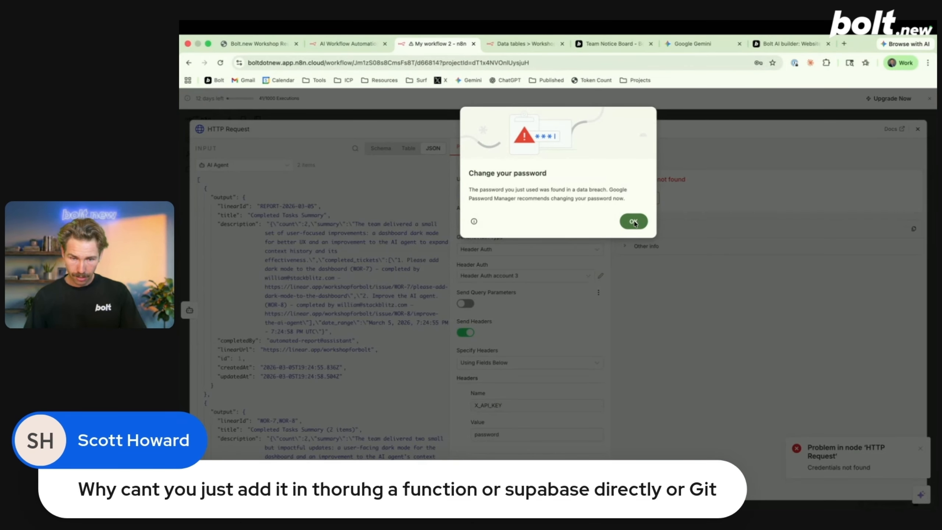
Execute the HTTP Request step with the updated Header Auth credential and dismiss the browser's password prompts
left_click(634, 222)
left_click(577, 146)
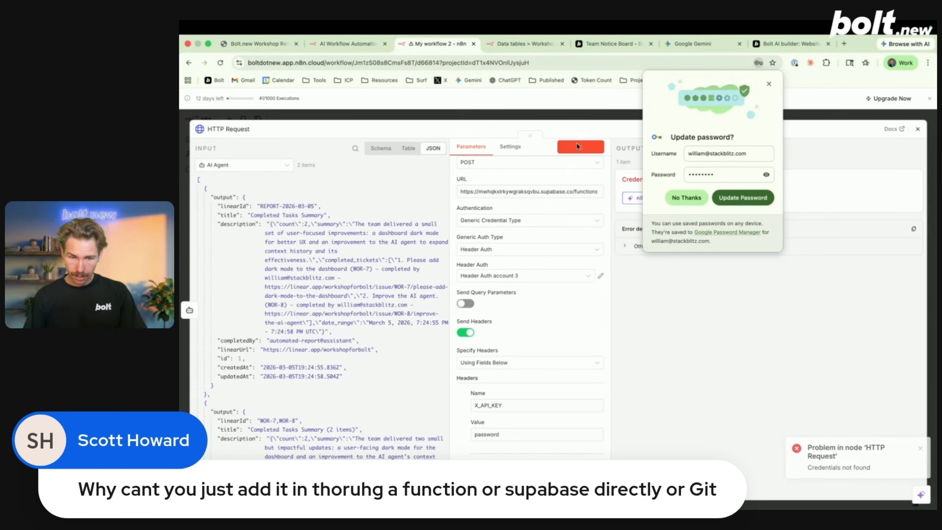
left_click(769, 84)
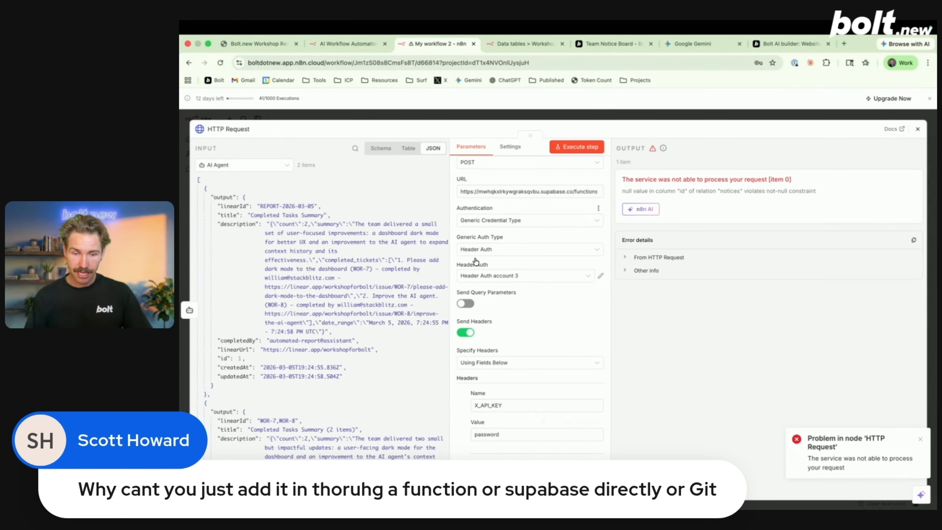
Compare the two Team Notice Board projects in Bolt with the n8n HTTP Request settings, and examine the Linear Tickets board preview
scroll(496, 233, "up", 3)
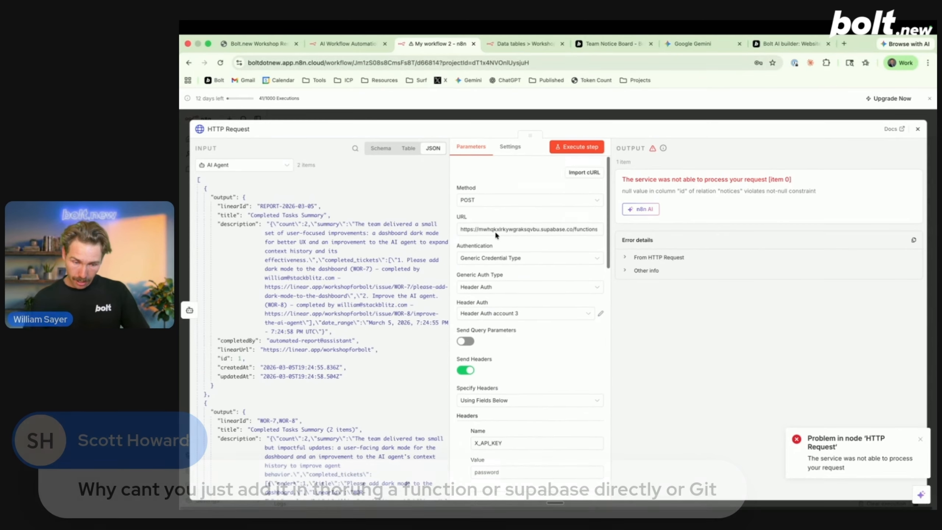
left_click(790, 43)
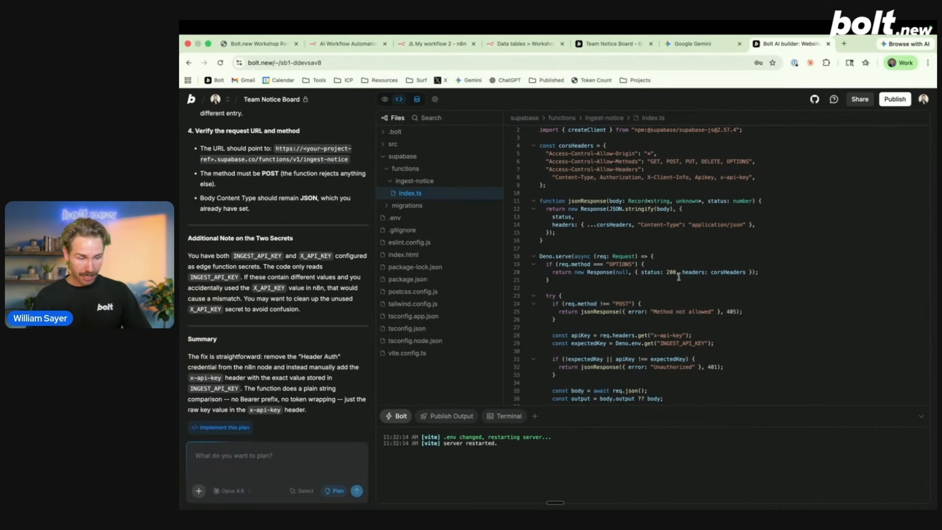
left_click(625, 44)
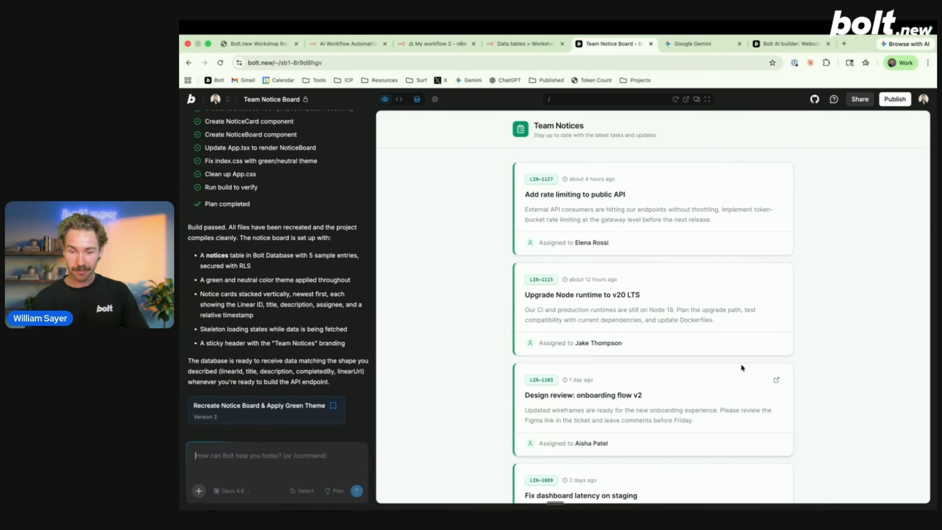
left_click(786, 46)
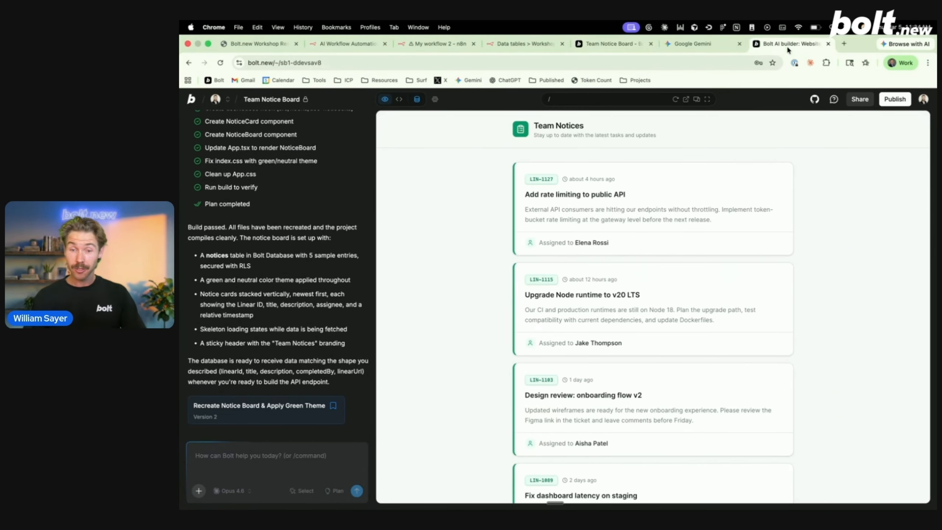
left_click(612, 44)
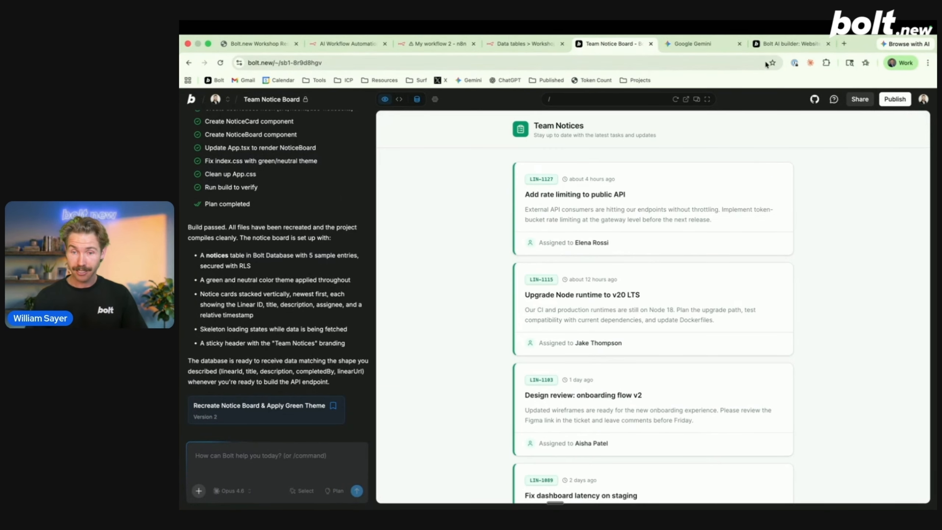
left_click(772, 44)
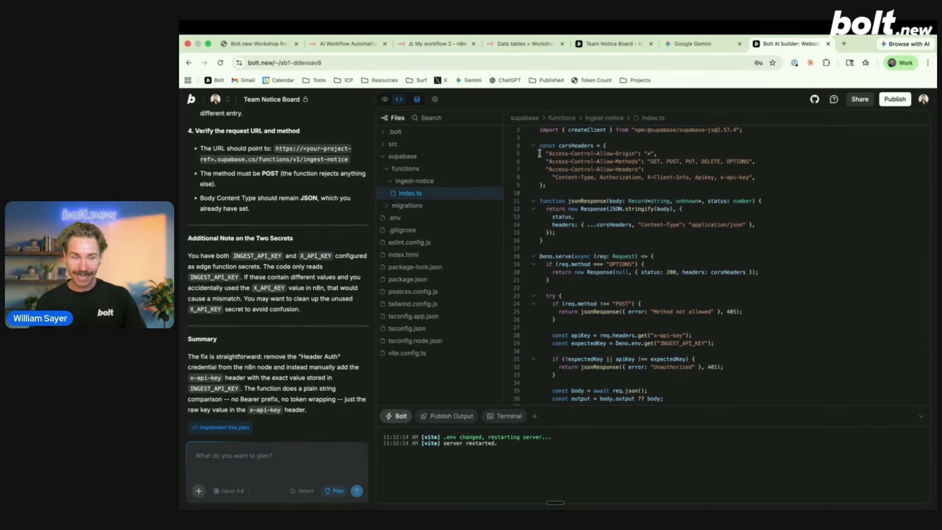
left_click(616, 45)
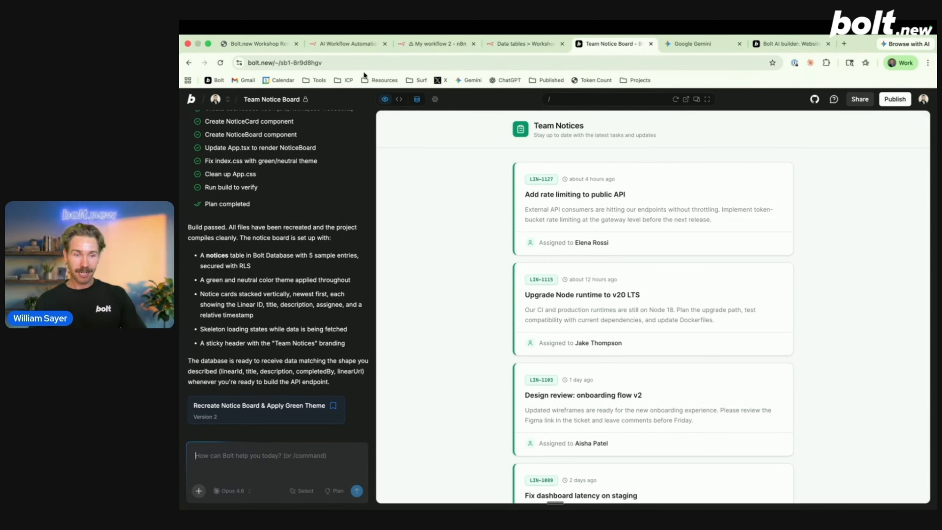
left_click(438, 44)
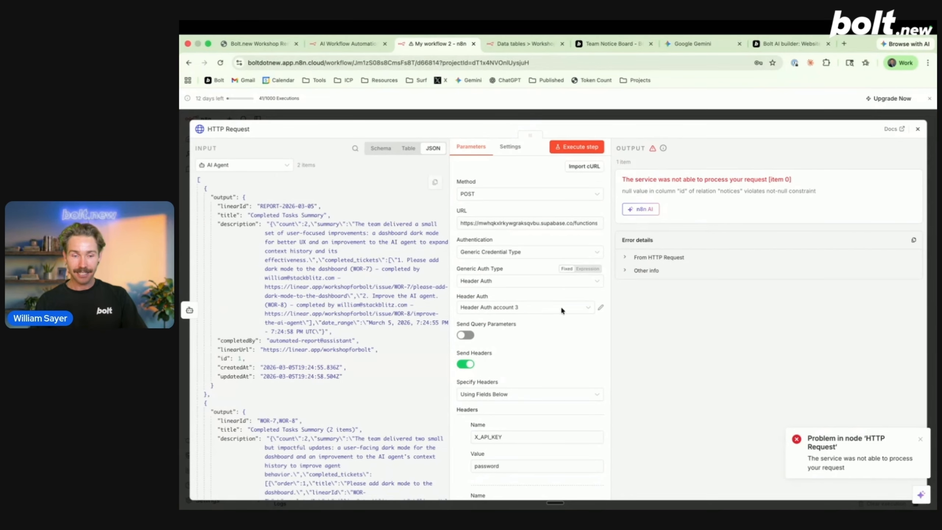
left_click(782, 44)
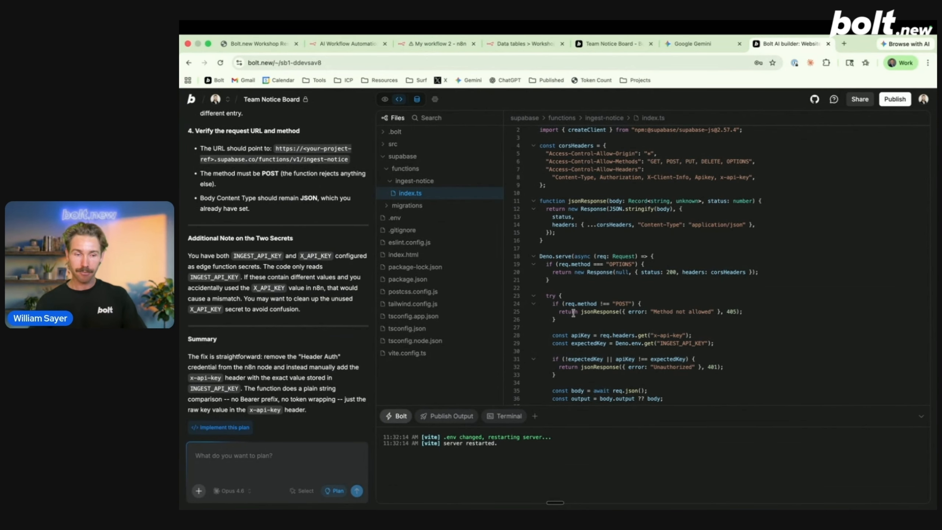
left_click(384, 99)
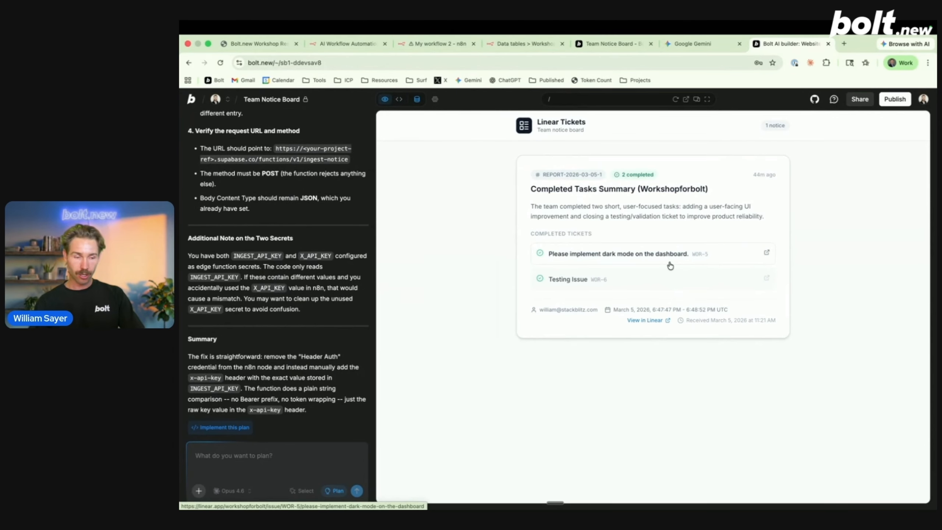
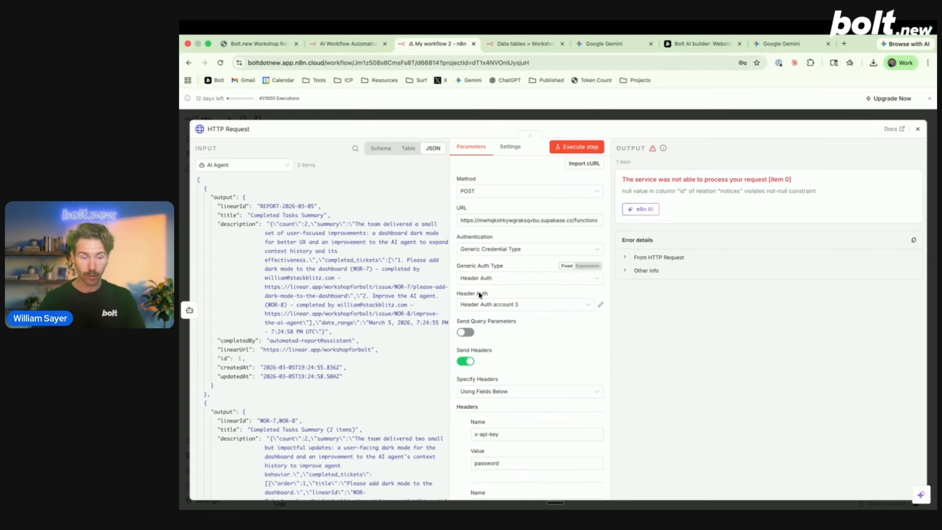
Review the header settings of the HTTP Request node in n8n and execute the step again
scroll(519, 281, "down", 3)
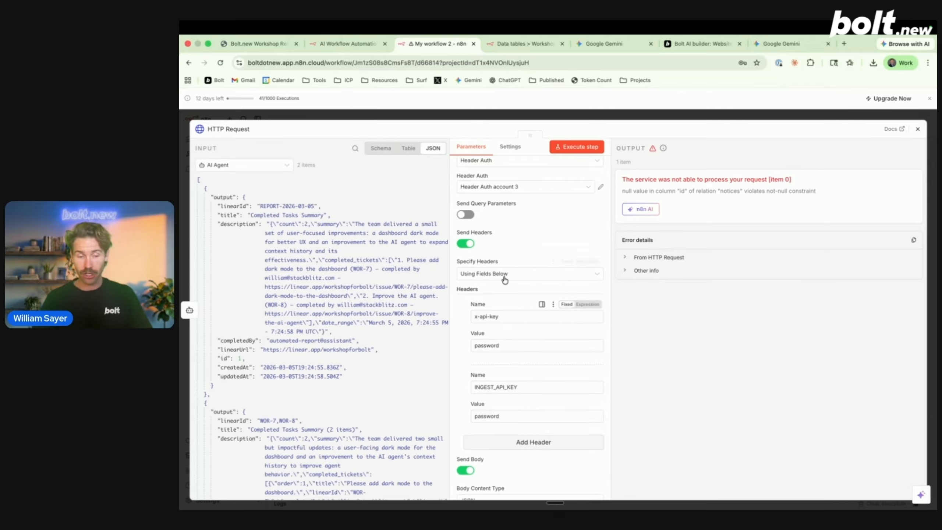
scroll(523, 406, "up", 2)
scroll(524, 406, "down", 3)
scroll(523, 406, "up", 5)
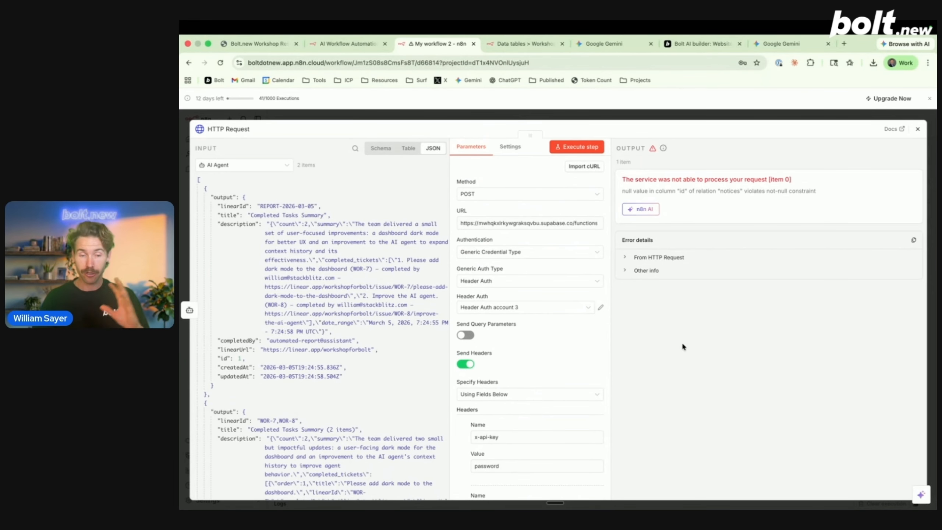
left_click(590, 147)
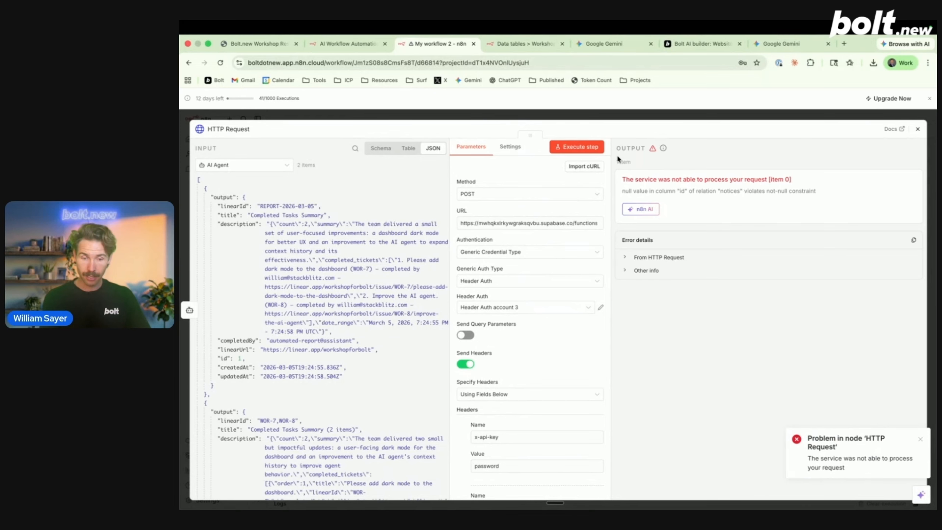
Take a screenshot of the whole HTTP Request node with its error and attach it to the Bolt plan prompt
key("super+shift+4")
left_click_drag(922, 124, 189, 503)
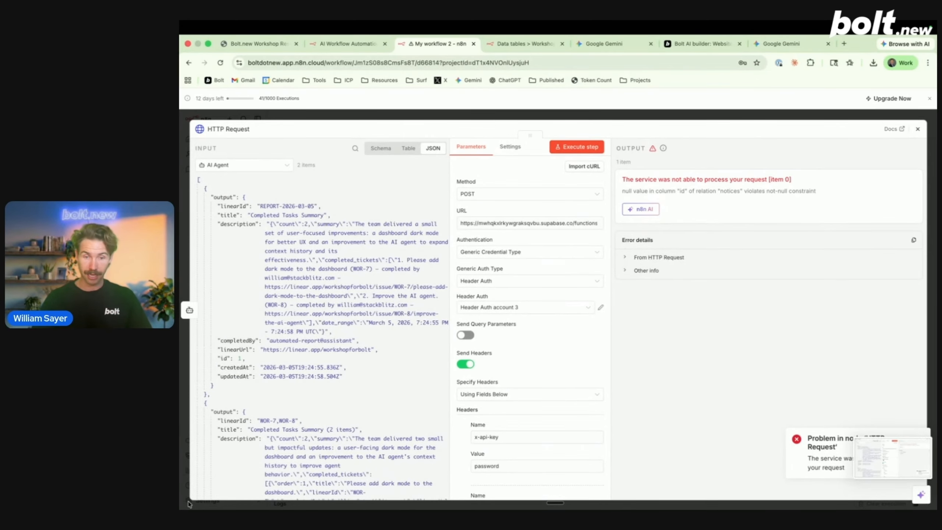
left_click(683, 45)
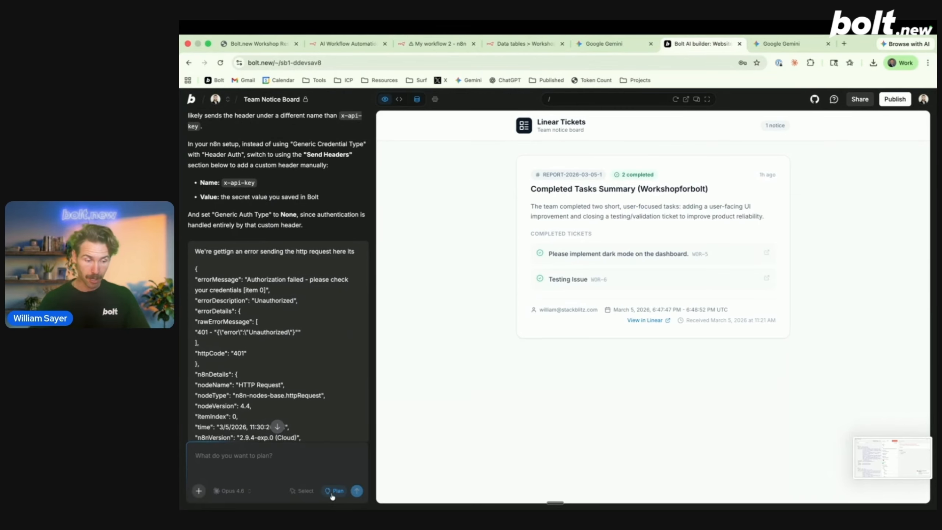
left_click_drag(889, 450, 262, 466)
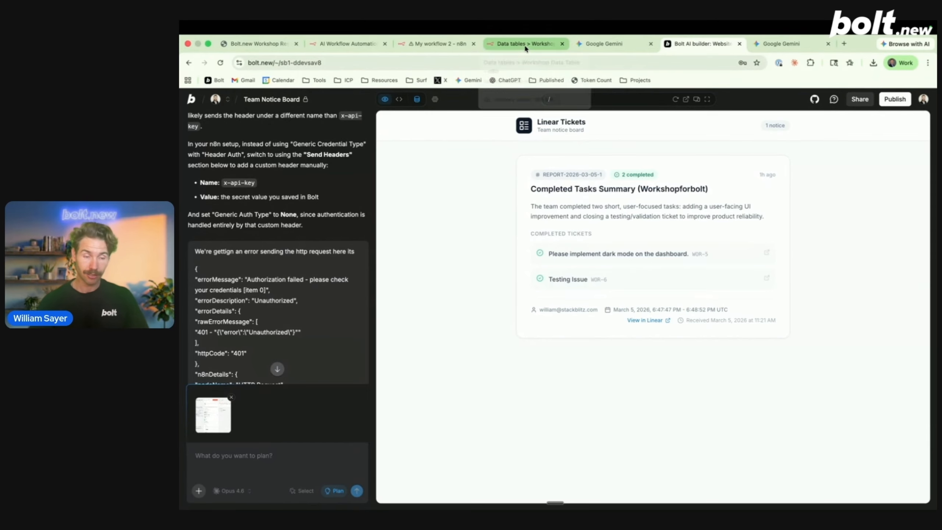
Take a screenshot of the HTTP Request node's Send Headers section in n8n and attach it to the Bolt plan prompt
left_click(439, 42)
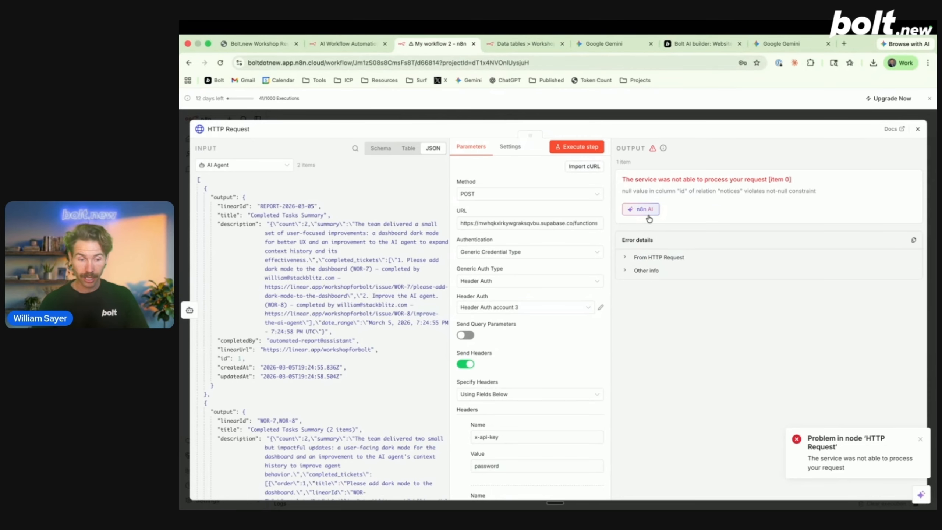
scroll(547, 353, "down", 5)
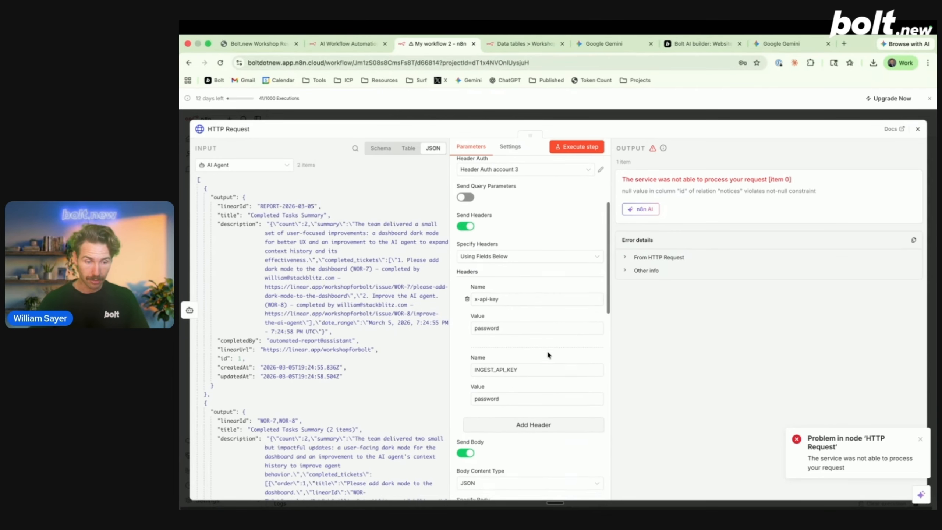
key("super+shift+4")
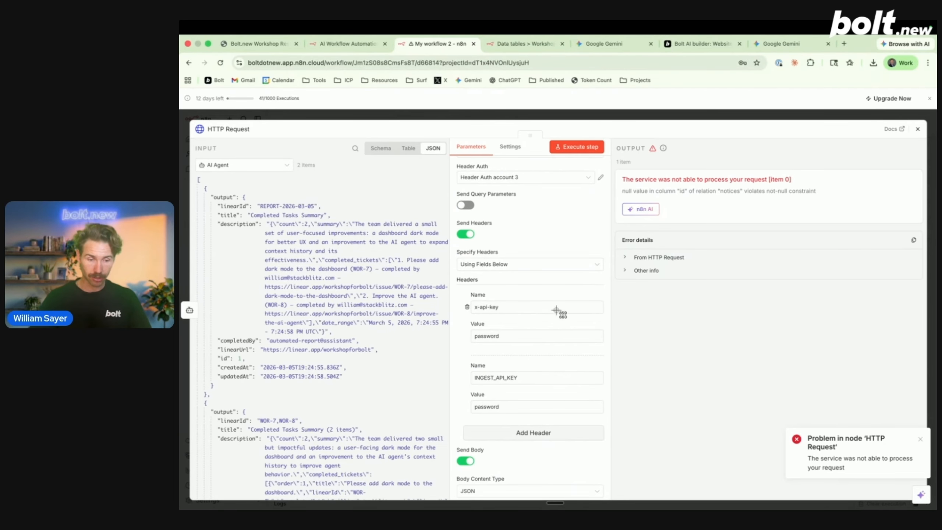
left_click_drag(601, 223, 451, 426)
key("super+shift+4")
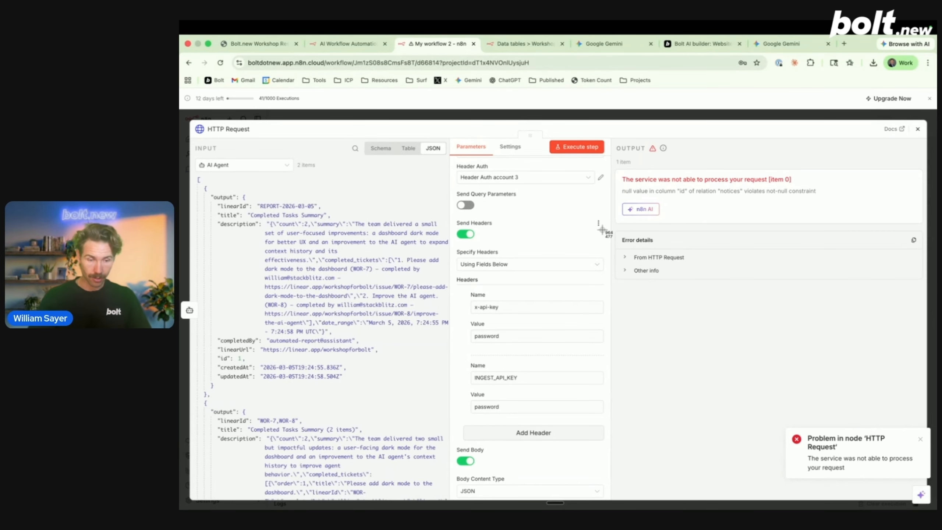
left_click_drag(605, 210, 454, 425)
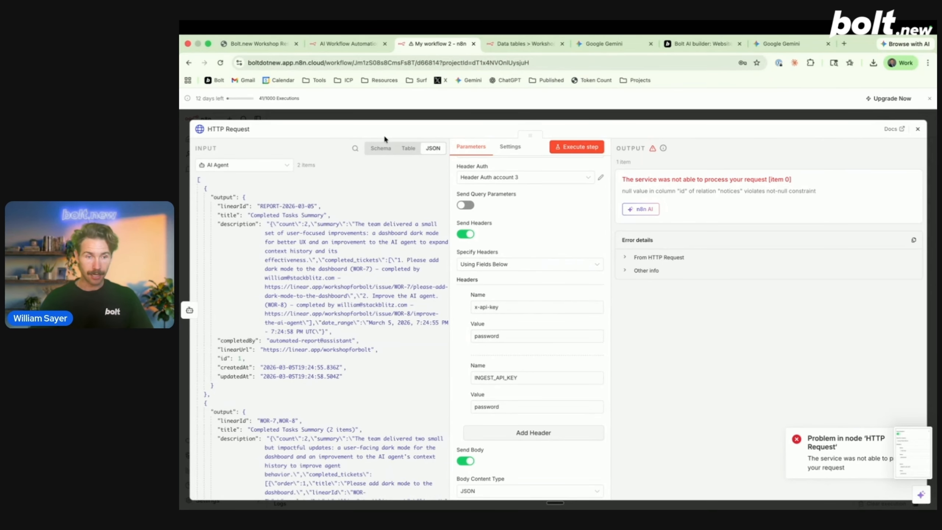
left_click(701, 43)
left_click_drag(912, 450, 284, 451)
Open the Header Auth account 3 credential in n8n and re-enter the secret password in its Value field
left_click(437, 43)
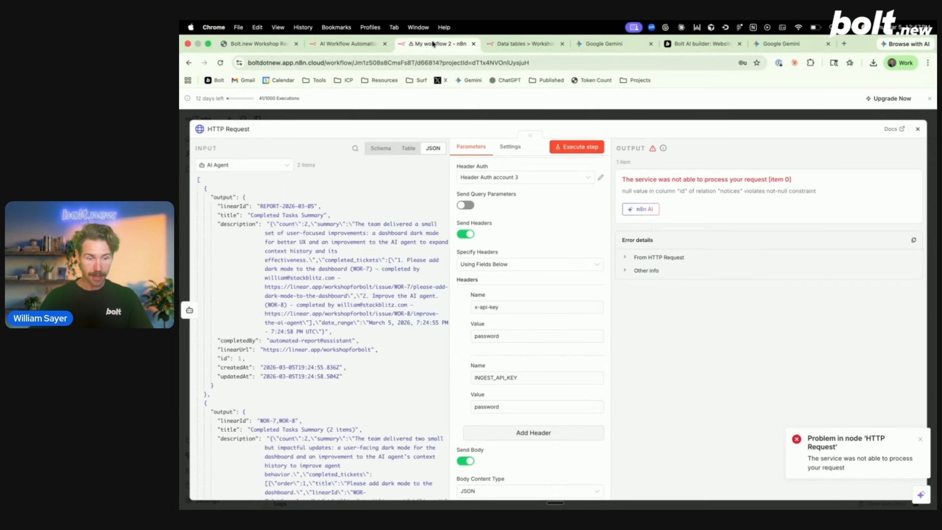
scroll(470, 286, "up", 5)
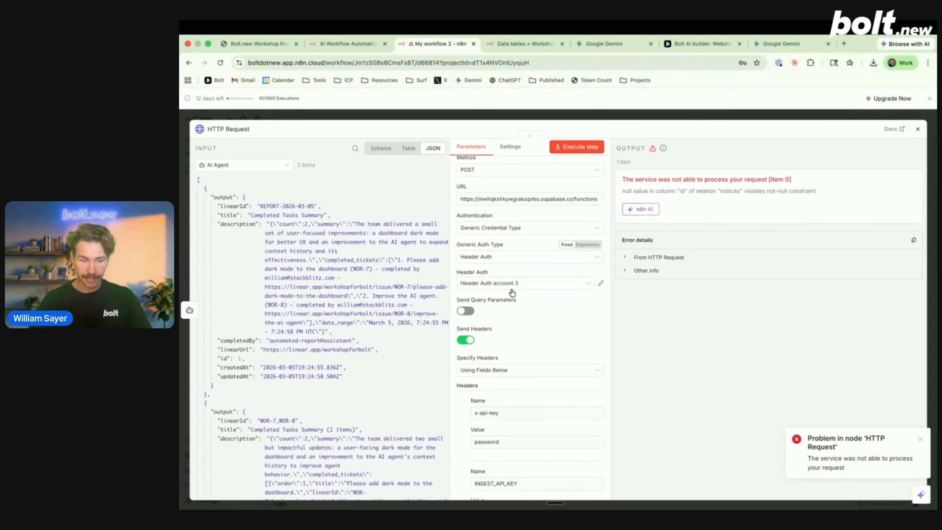
left_click(600, 285)
left_click(502, 313)
key("super+a")
type("•••")
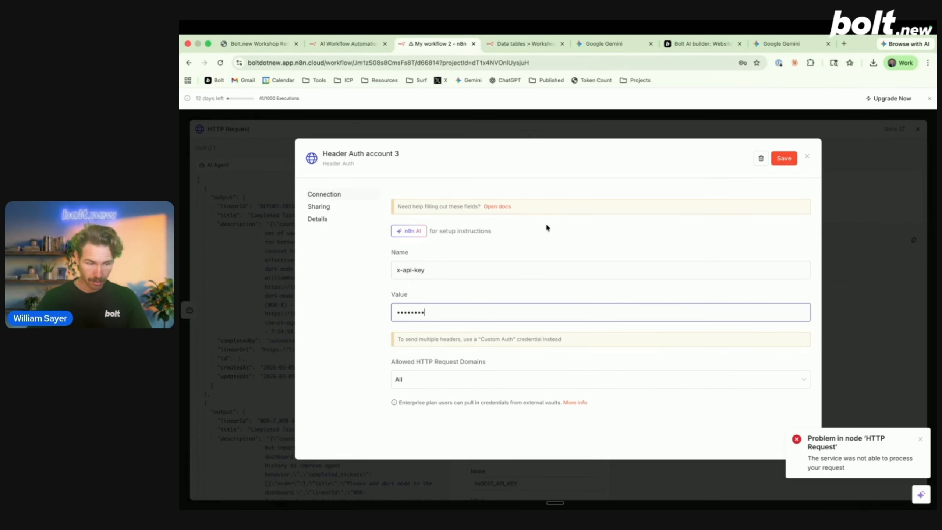
Take a screenshot of the Header Auth account 3 credential and attach it to the Bolt plan prompt
key("super+shift+4")
left_click_drag(821, 136, 293, 407)
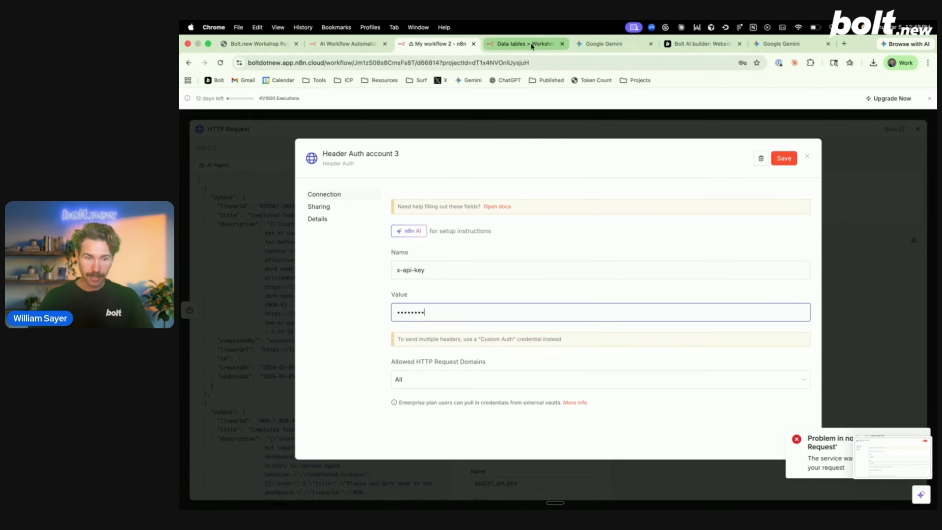
left_click(687, 47)
left_click_drag(878, 462, 295, 445)
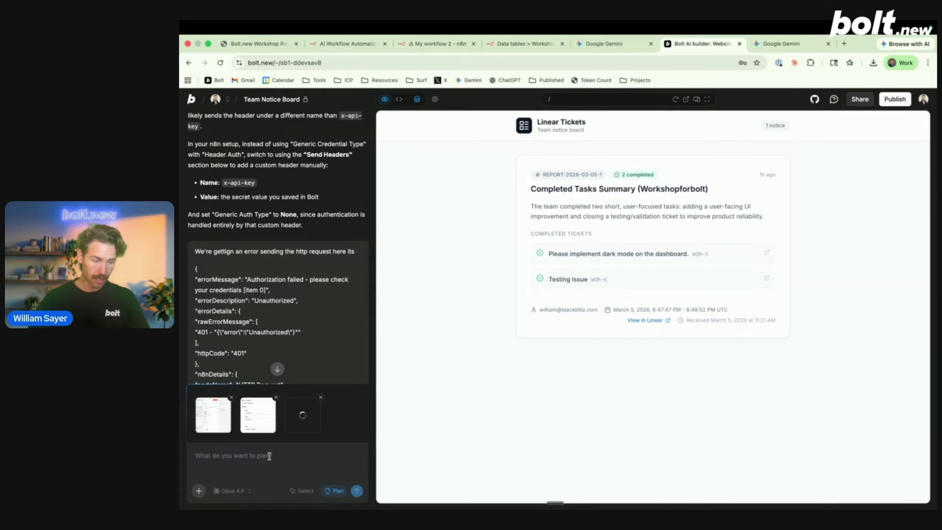
Return to n8n, close the Header Auth credential without saving, and dismiss the browser's password prompts
left_click(426, 44)
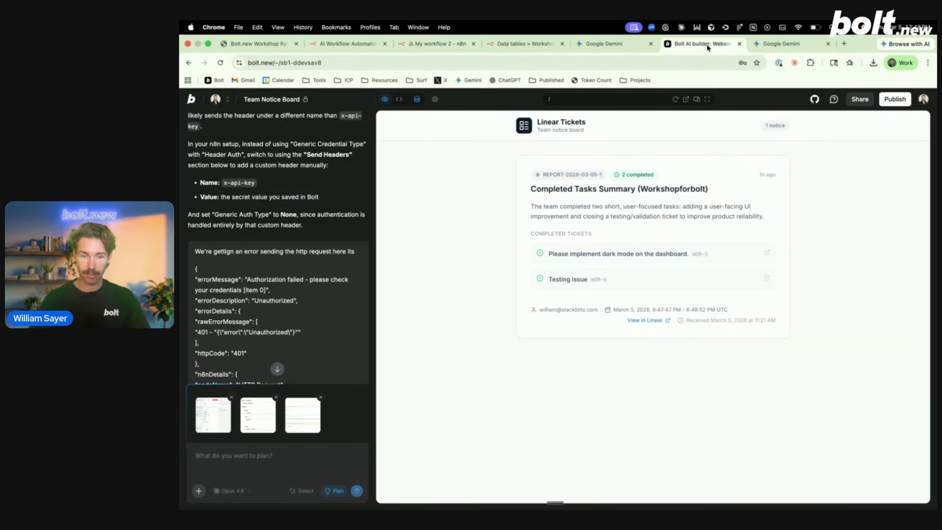
left_click(707, 44)
left_click(434, 44)
left_click(807, 157)
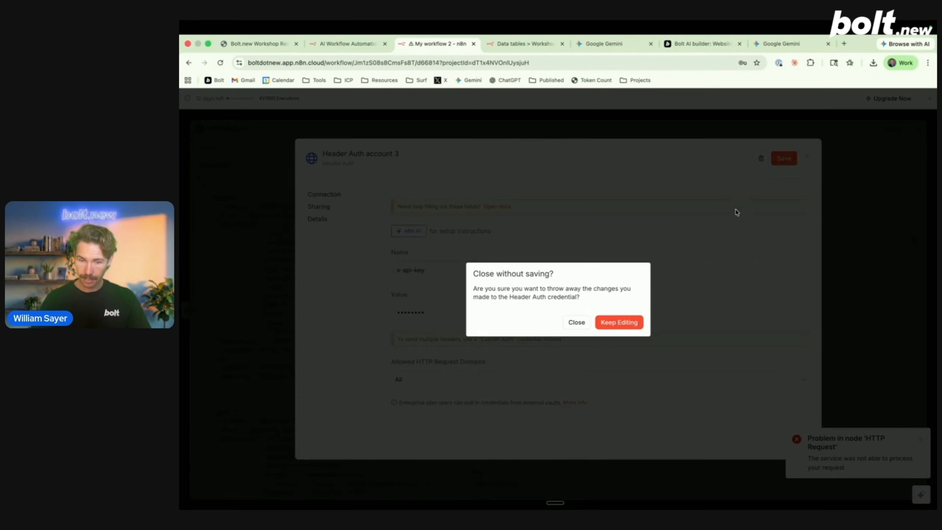
left_click(576, 321)
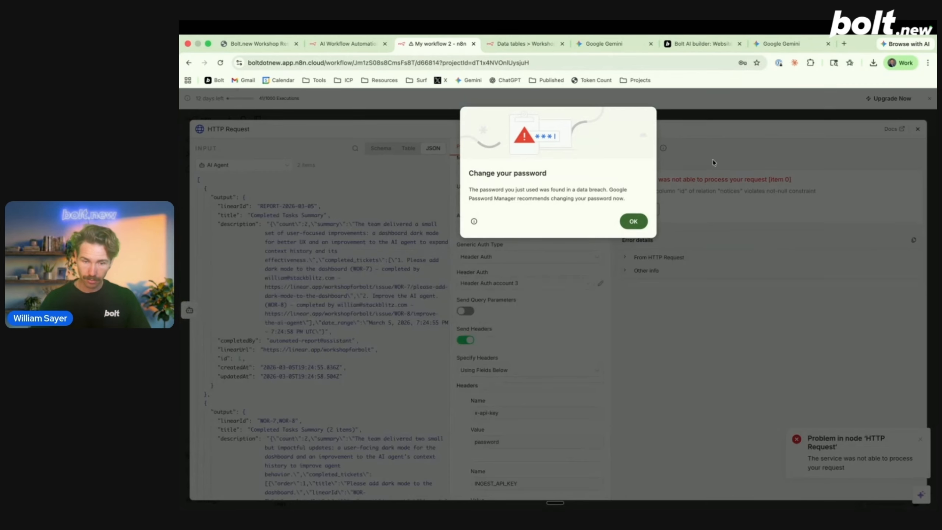
left_click(633, 222)
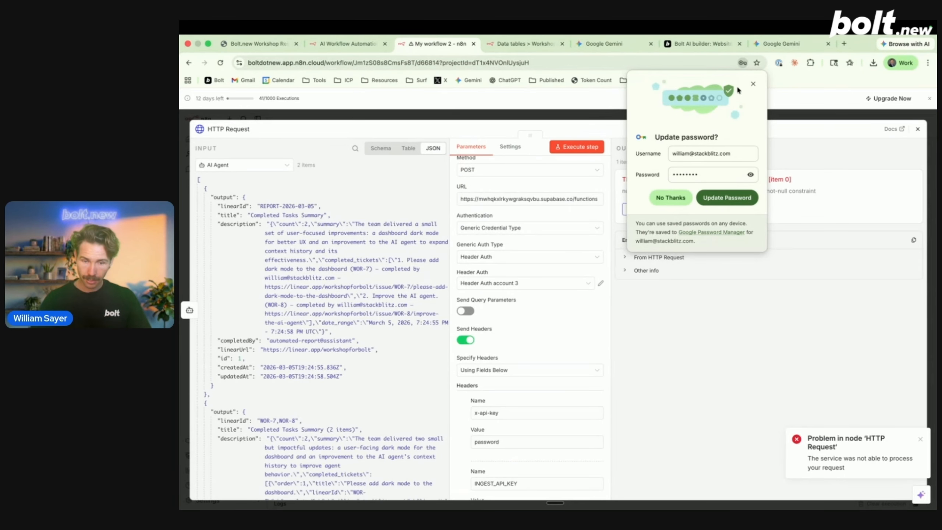
left_click(752, 85)
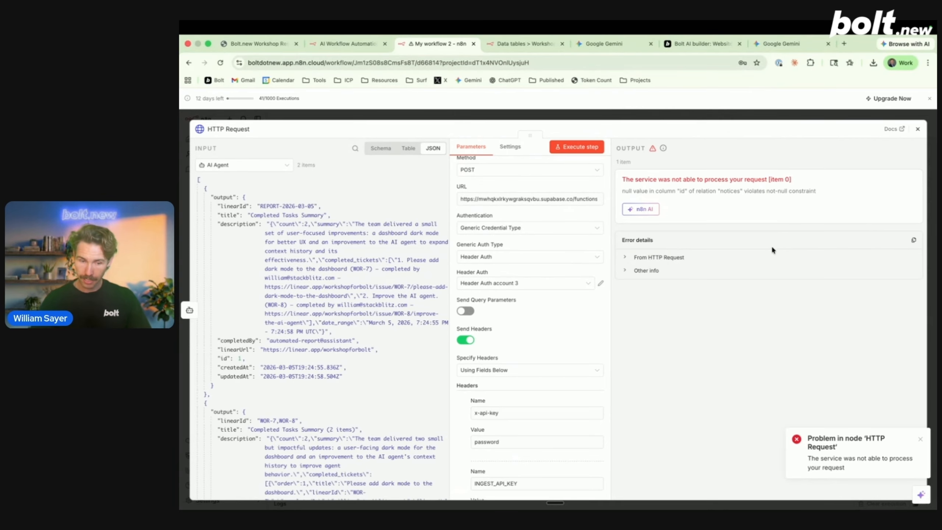
Copy the HTTP Request node's error details in n8n and write in Bolt's plan prompt that the node still errors and screenshots are added for context
left_click(913, 239)
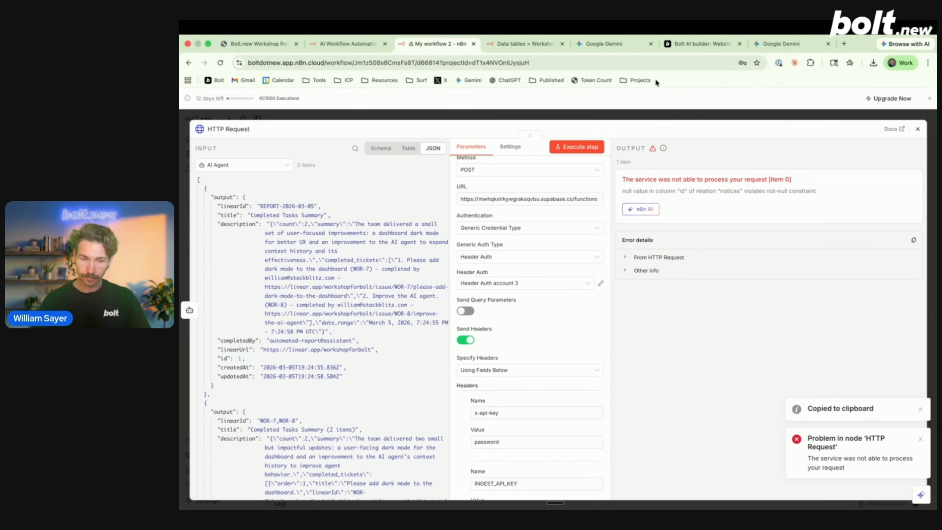
left_click(704, 44)
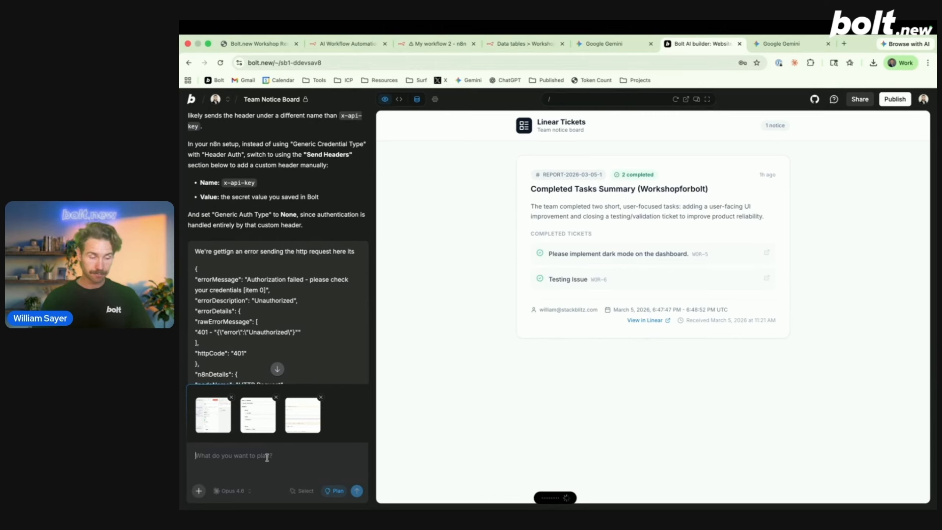
left_click_drag(301, 464, 182, 467)
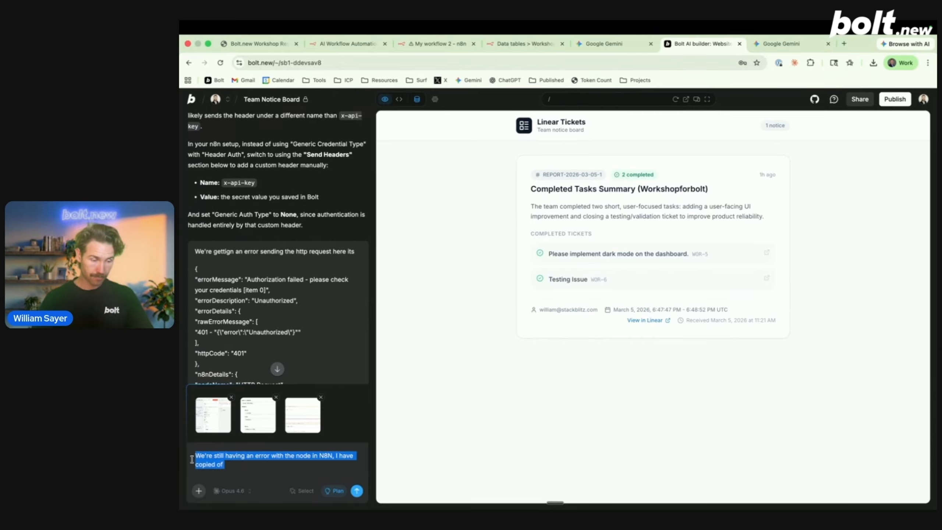
key("BackSpace")
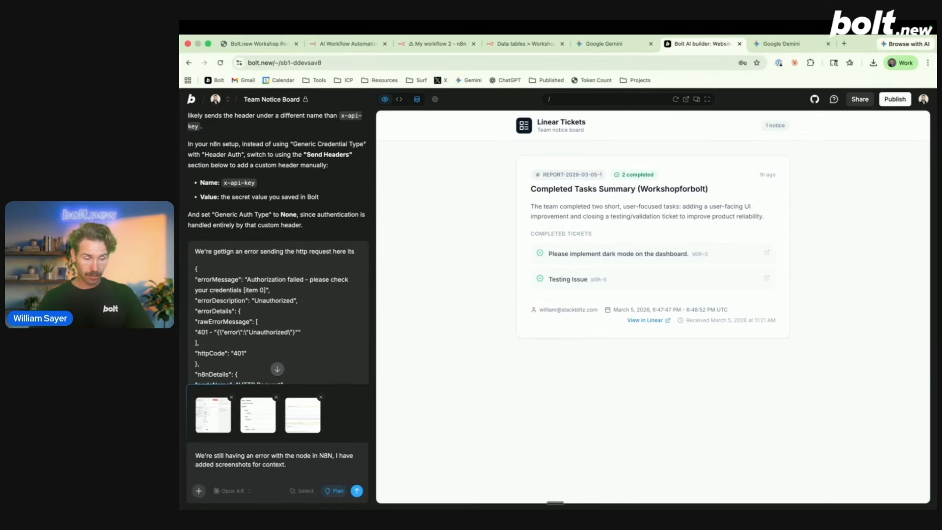
Add the password value to the prompt, stating that it applies "where it is asterisked out", and correct the dictated wording
key("fn")
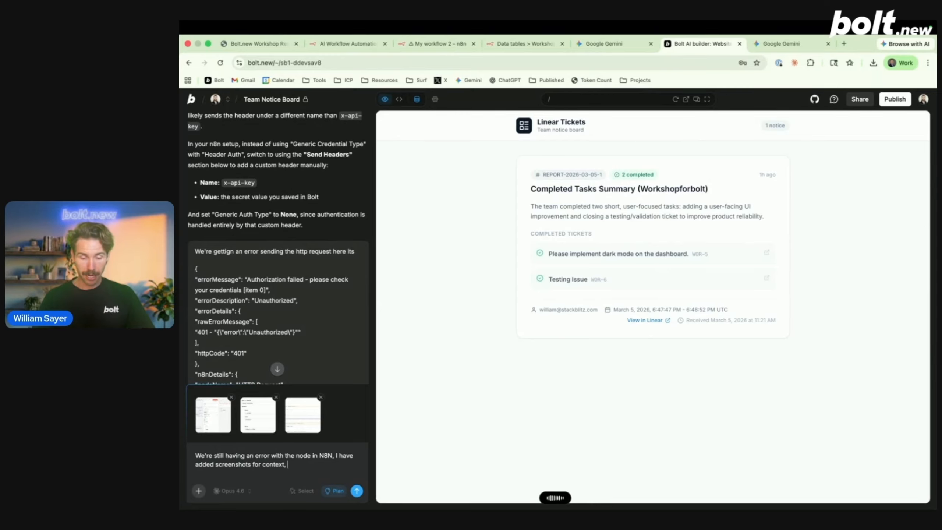
type("'password'")
key("fn")
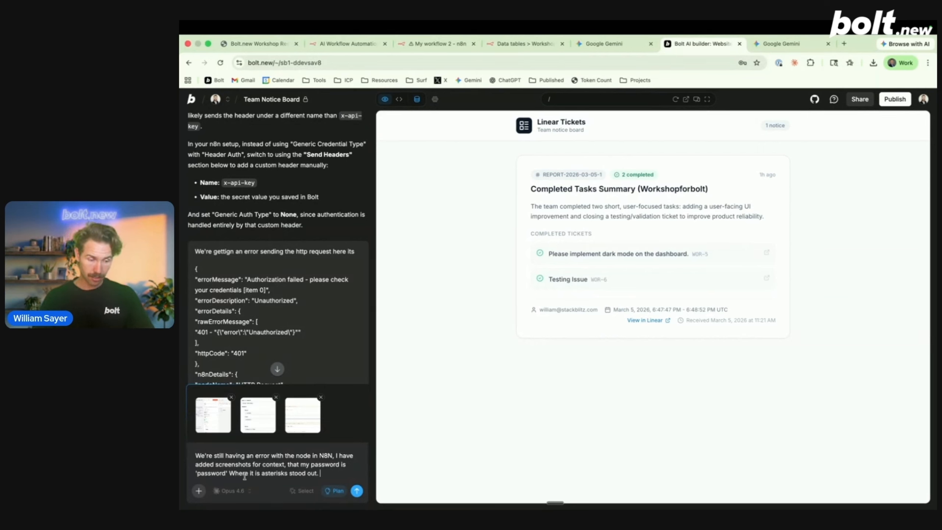
double_click(298, 473)
key("BackSpace")
key("BackSpace")
type("ed")
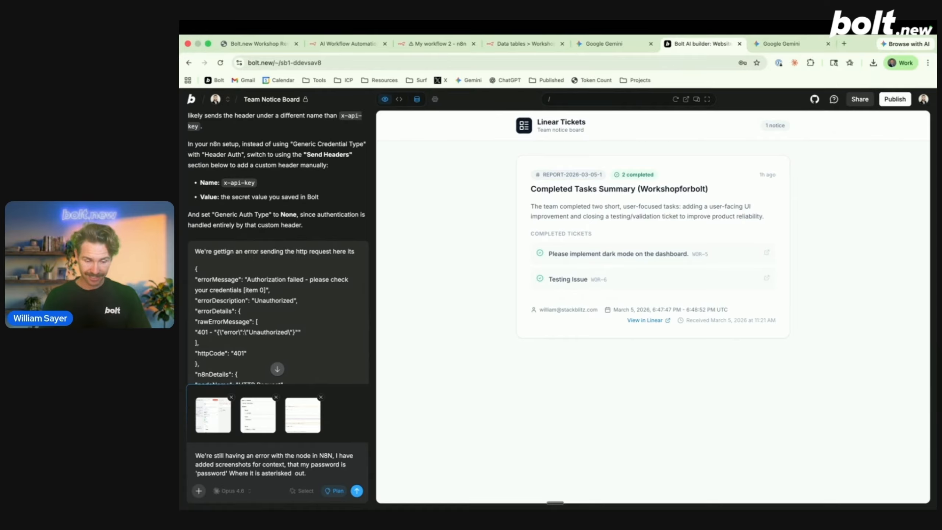
left_click(318, 473)
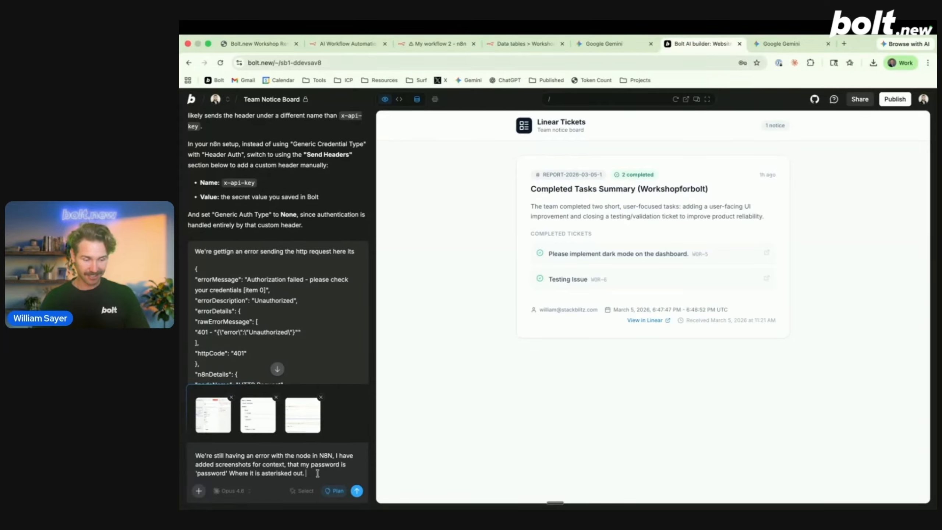
left_click(233, 473)
key("BackSpace")
type("w")
Add "Here is the error message from within N8N." followed by the copied error details and submit the plan prompt
key("fn")
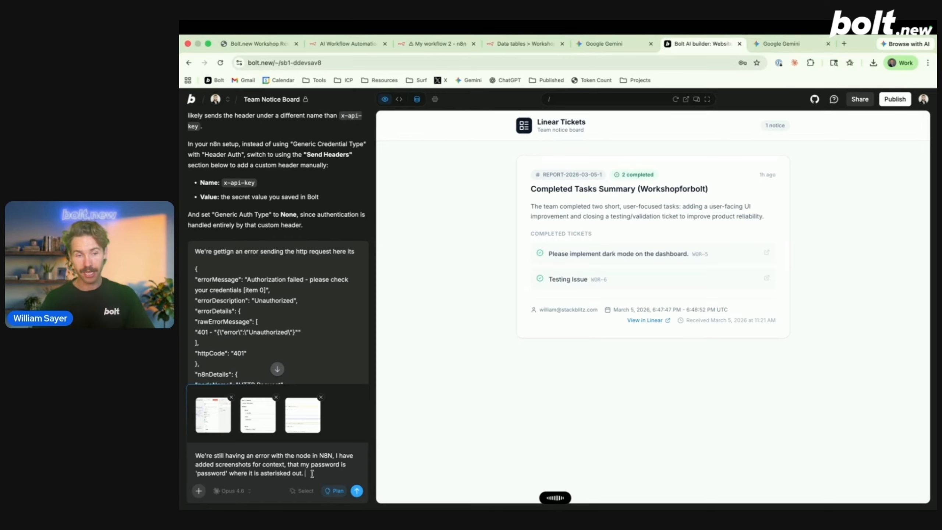
key("fn")
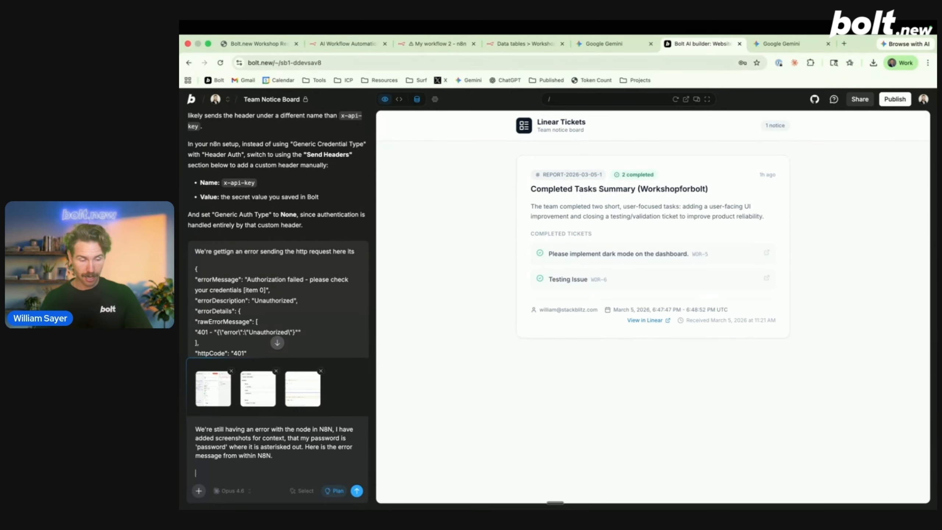
key("super+v")
key("Return")
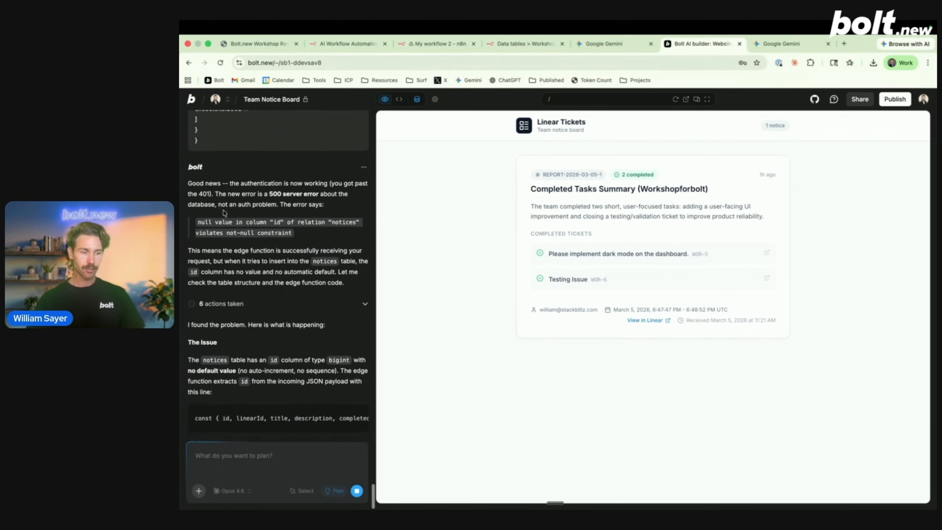
Review Bolt's diagnosis and its plan to auto-generate the notices table id column, and start implementing the plan
scroll(241, 201, "up", 2)
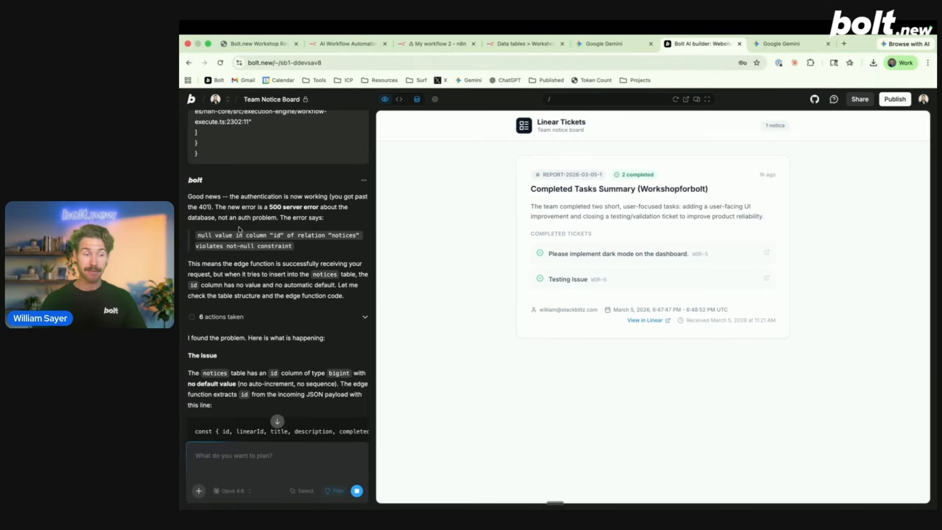
scroll(240, 229, "down", 1)
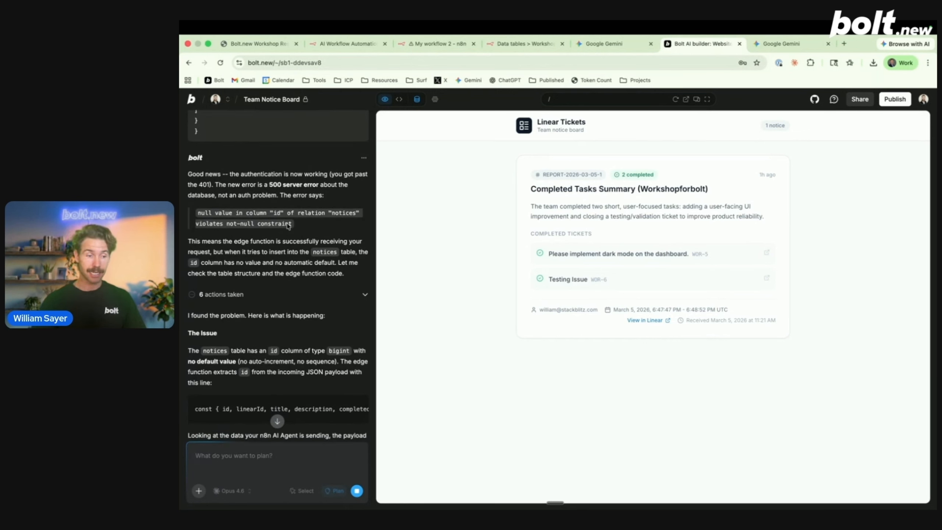
scroll(204, 256, "down", 1)
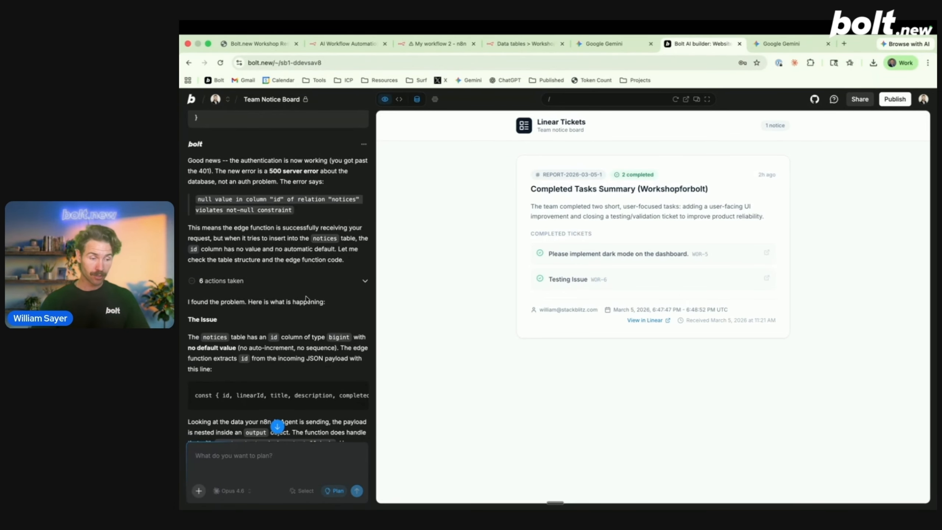
scroll(222, 267, "down", 3)
scroll(210, 261, "down", 2)
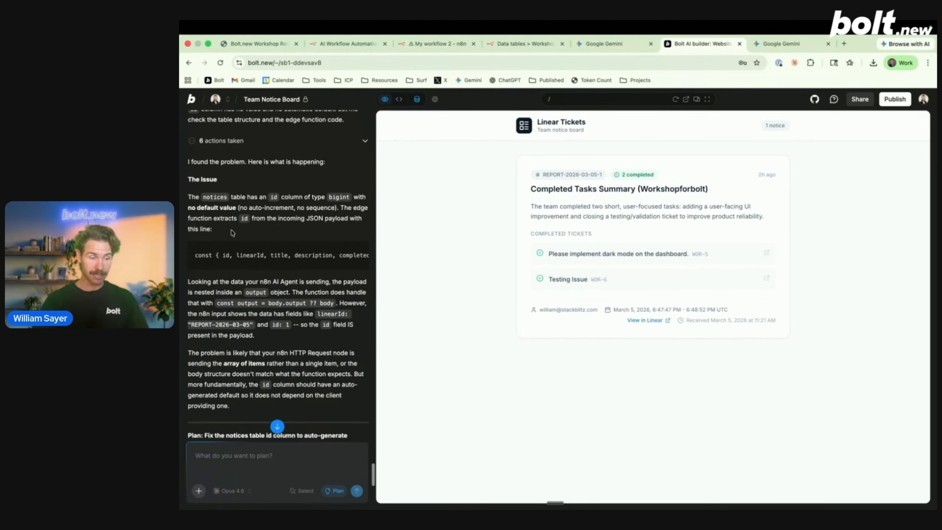
scroll(286, 284, "down", 3)
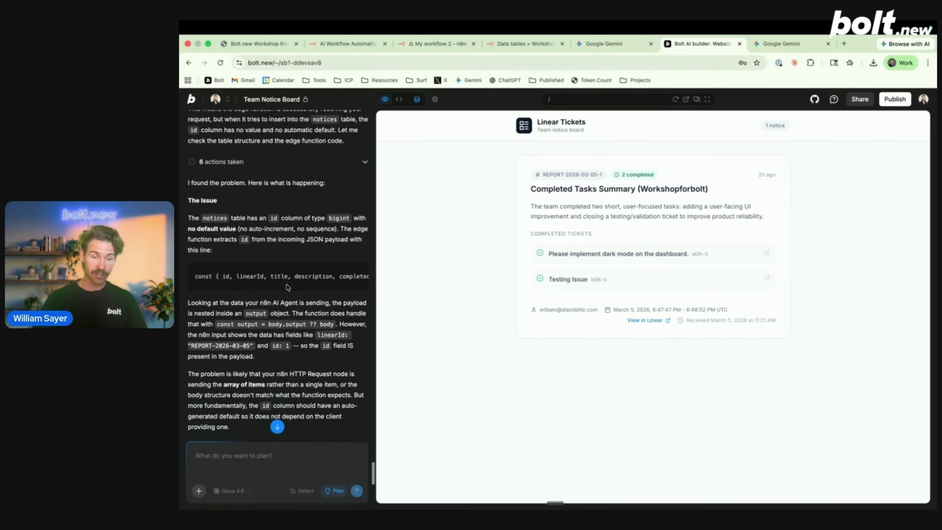
scroll(285, 284, "down", 10)
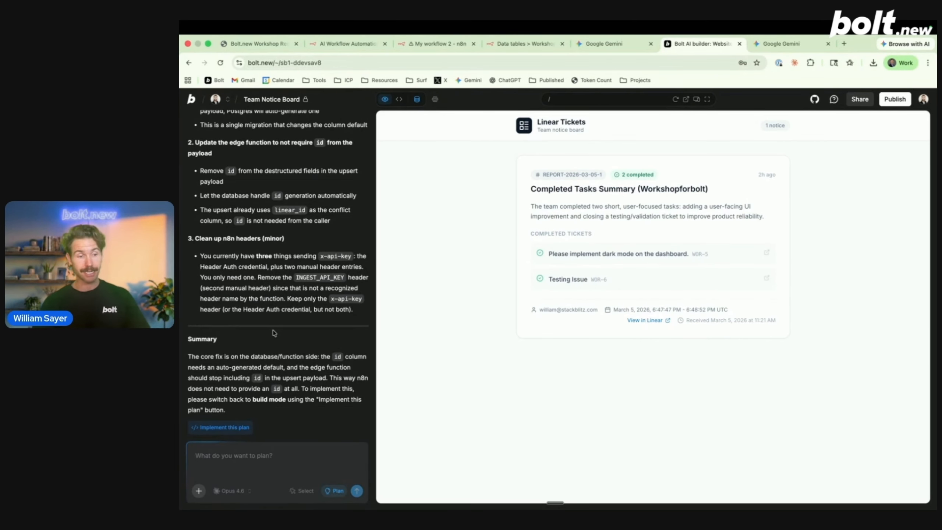
scroll(273, 333, "up", 4)
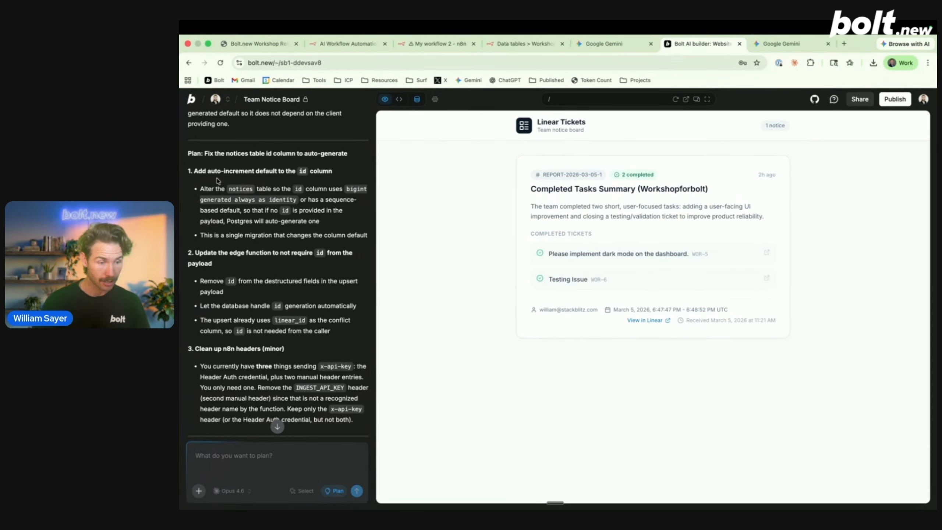
scroll(299, 199, "down", 1)
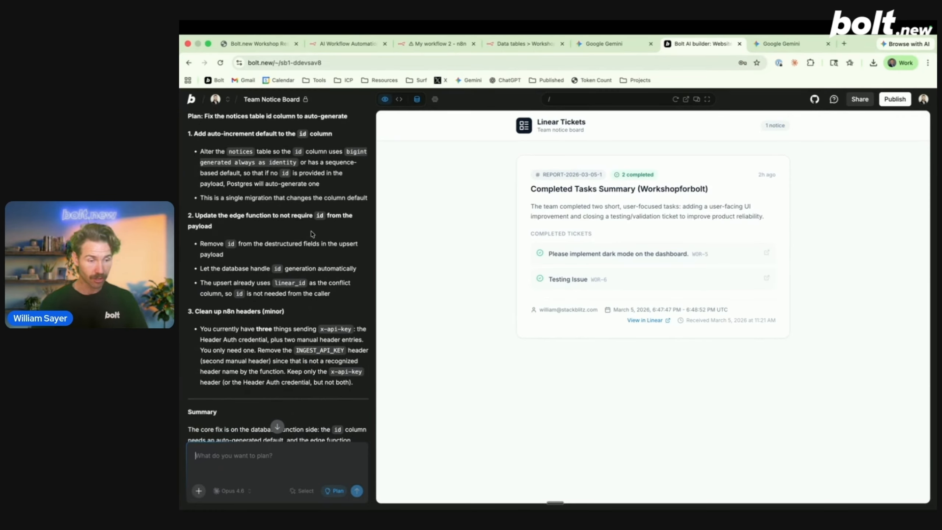
scroll(298, 233, "down", 3)
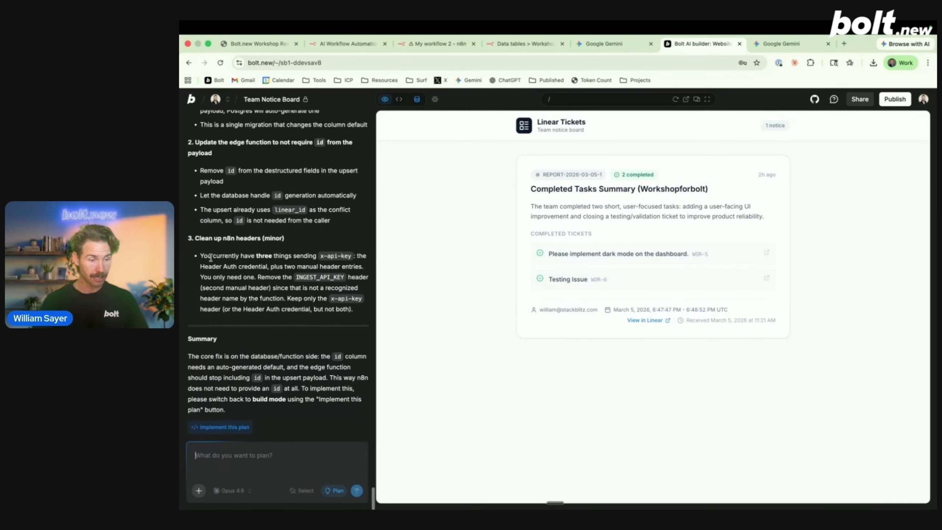
scroll(248, 275, "down", 1)
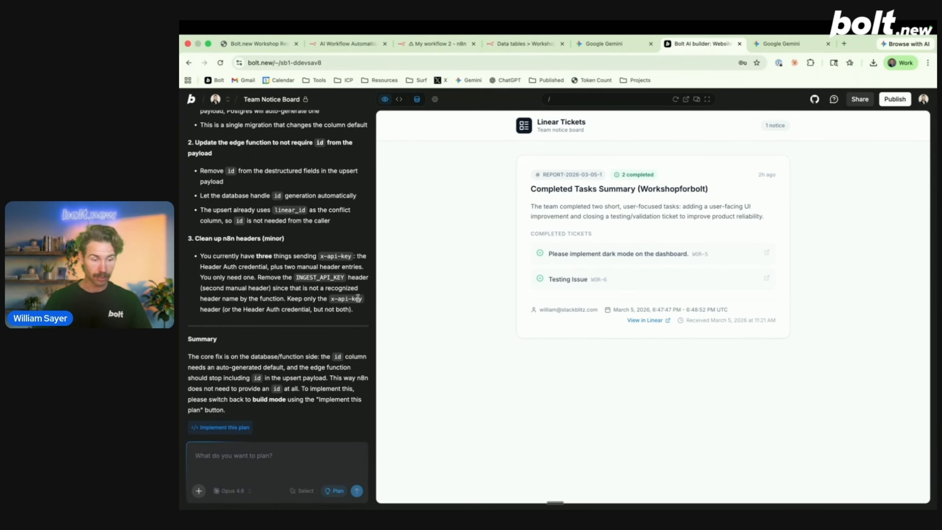
scroll(237, 318, "down", 1)
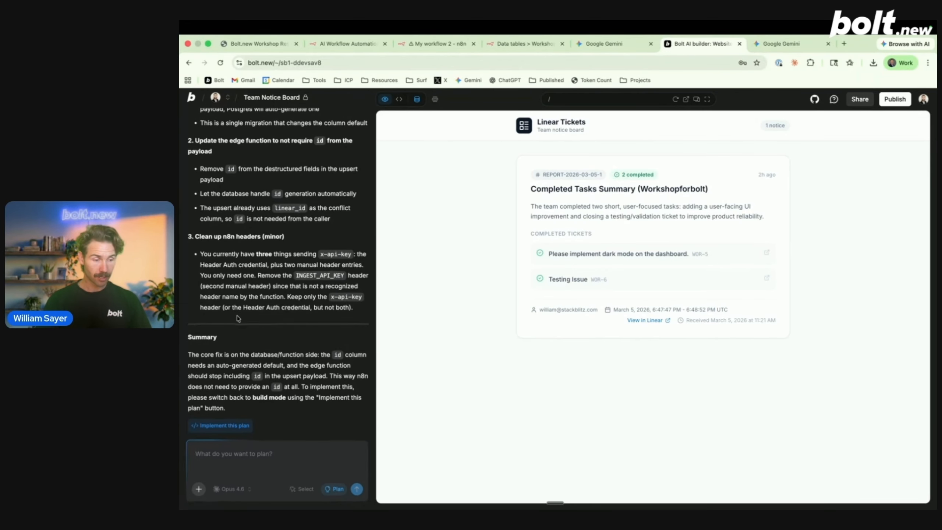
left_click(205, 410)
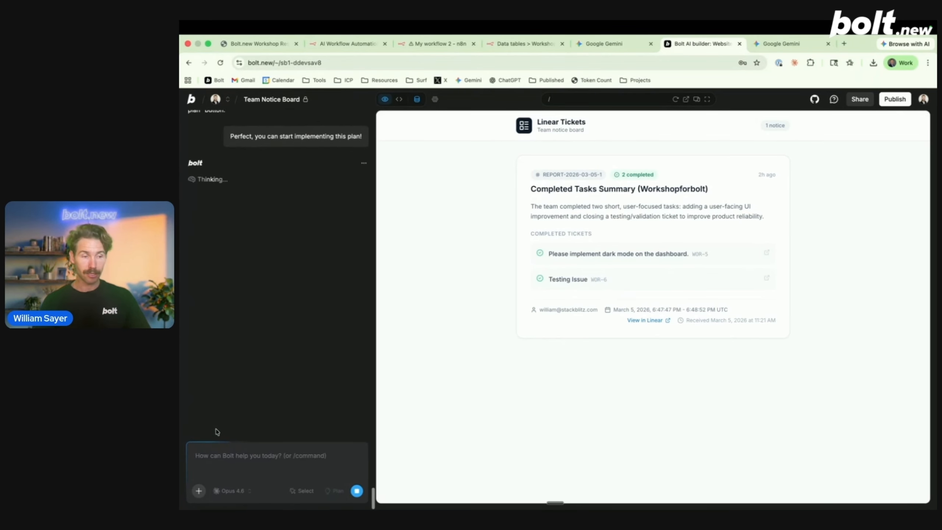
Remove the INGEST_API_KEY header from the HTTP Request node in n8n and dismiss the error notification
left_click(439, 43)
scroll(486, 333, "down", 5)
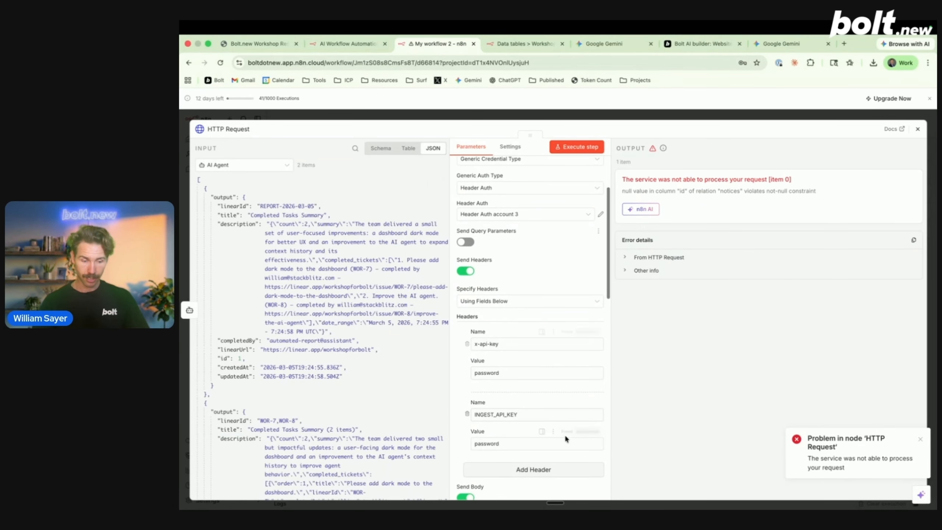
left_click(467, 414)
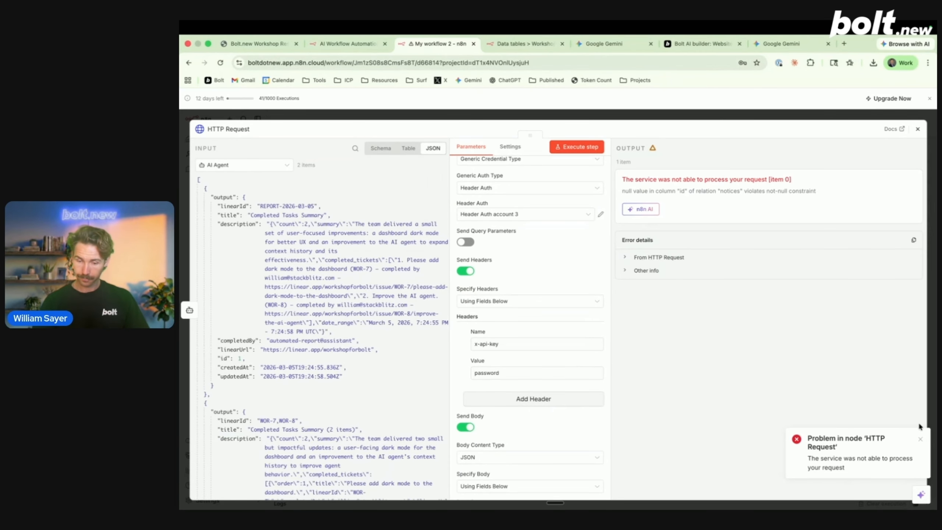
left_click(920, 439)
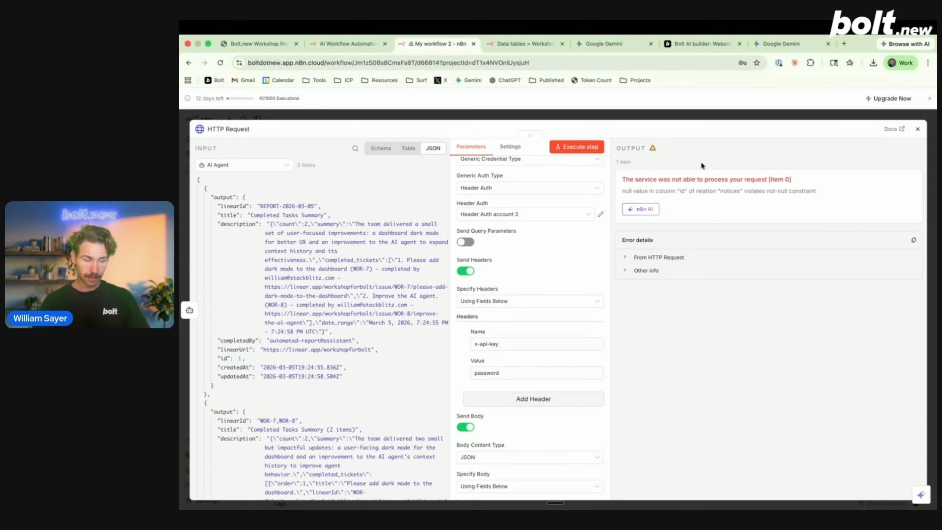
Review Bolt's summary of the implemented fix and execute the HTTP Request node in n8n again
left_click(691, 44)
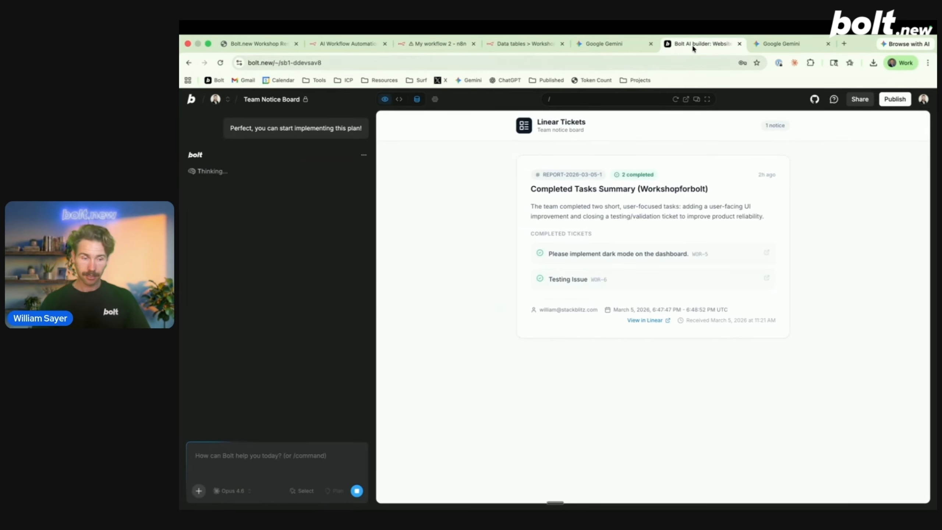
scroll(259, 206, "up", 1)
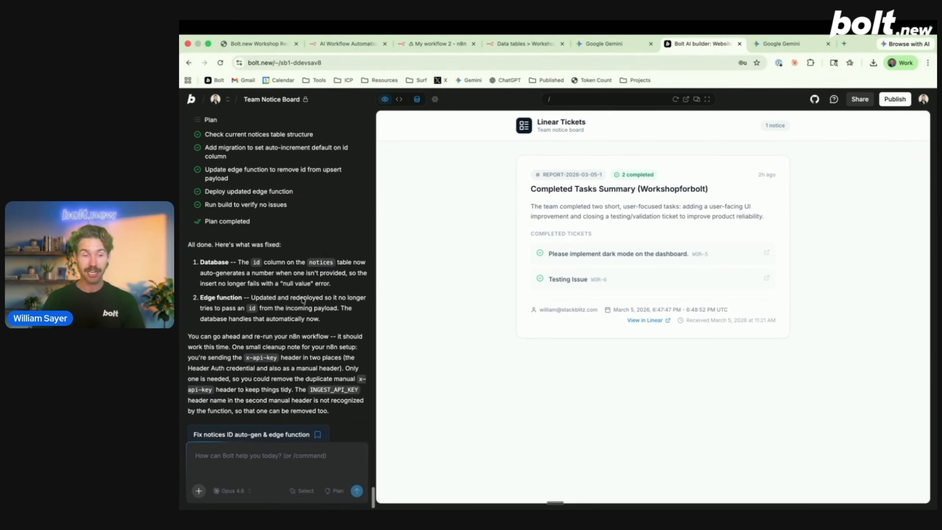
left_click(441, 45)
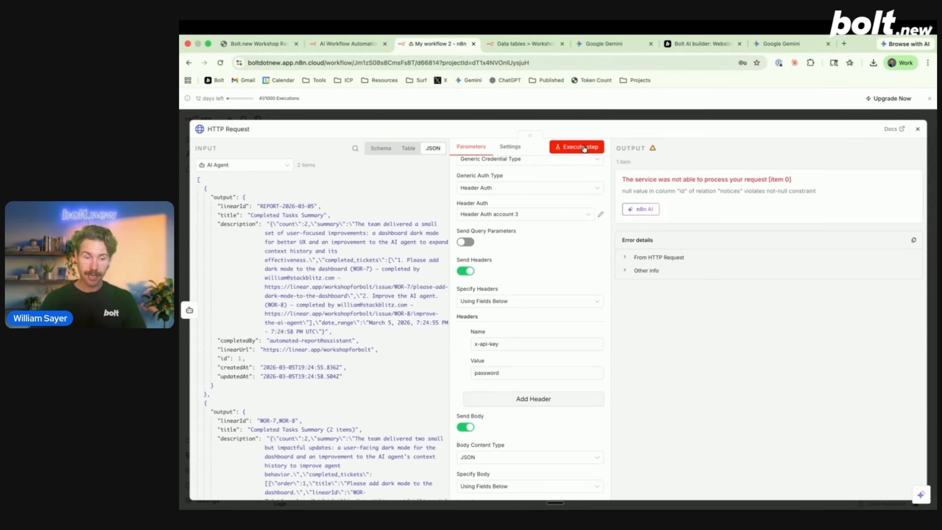
left_click(583, 149)
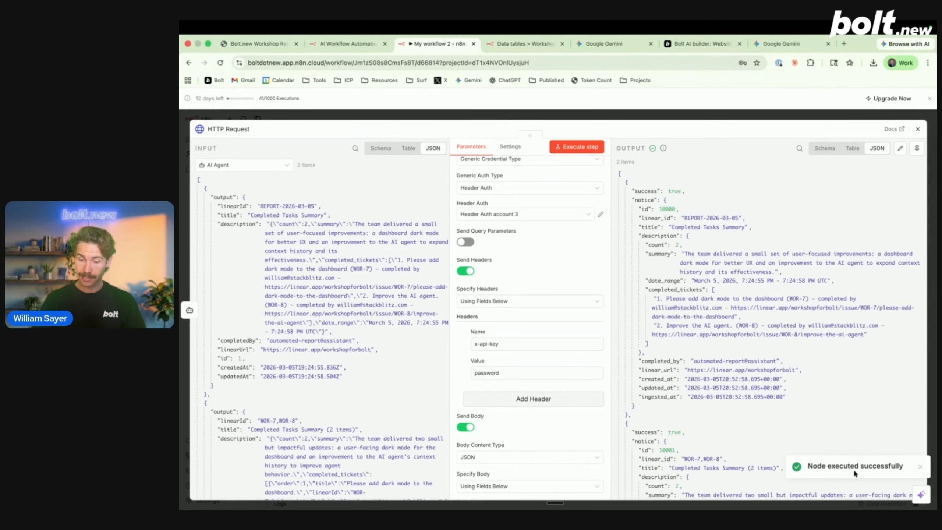
Switch to Linear and set the status of issues WOR-6, WOR-5 and WOR-7 to In Progress
key("ctrl+Left")
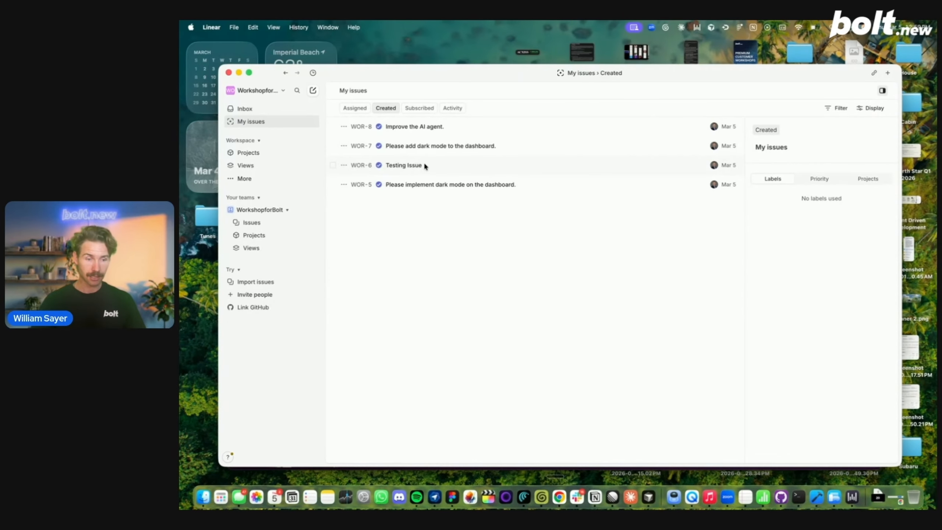
left_click(378, 167)
left_click(399, 228)
left_click(379, 185)
left_click(411, 248)
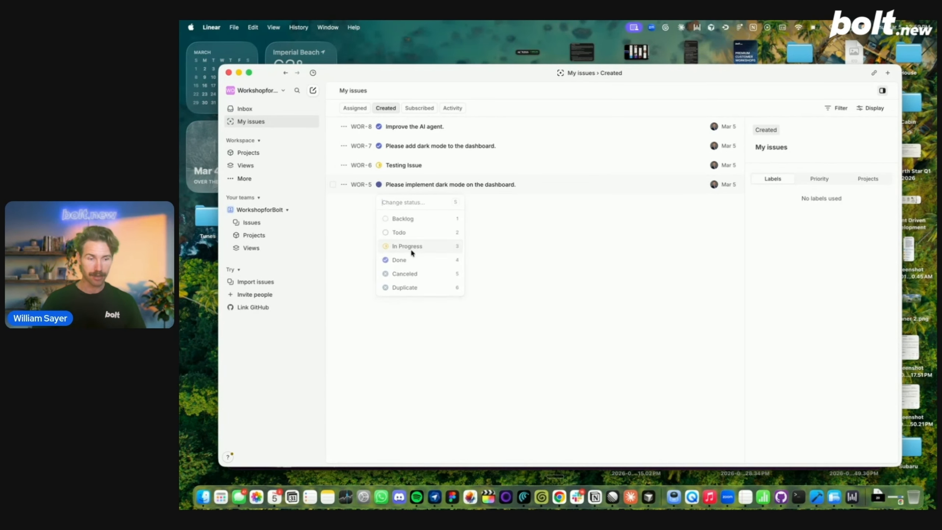
left_click(379, 147)
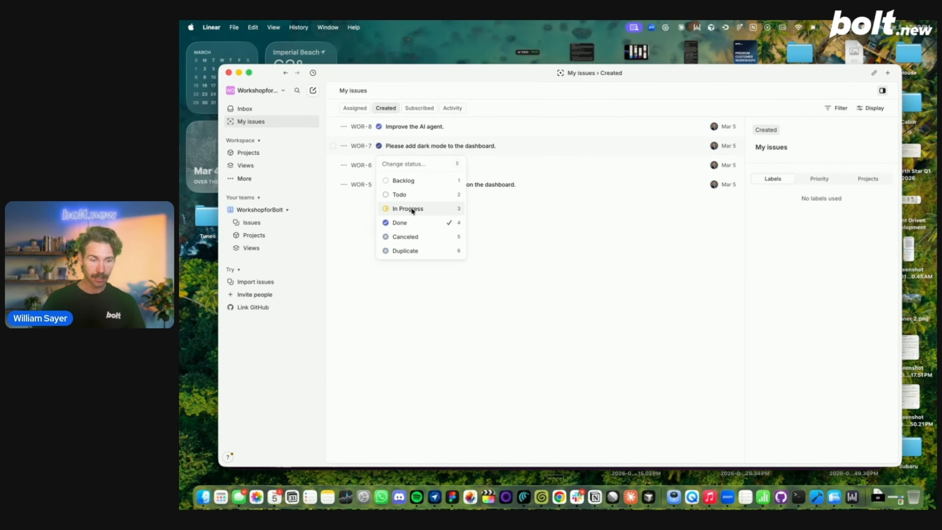
left_click(400, 208)
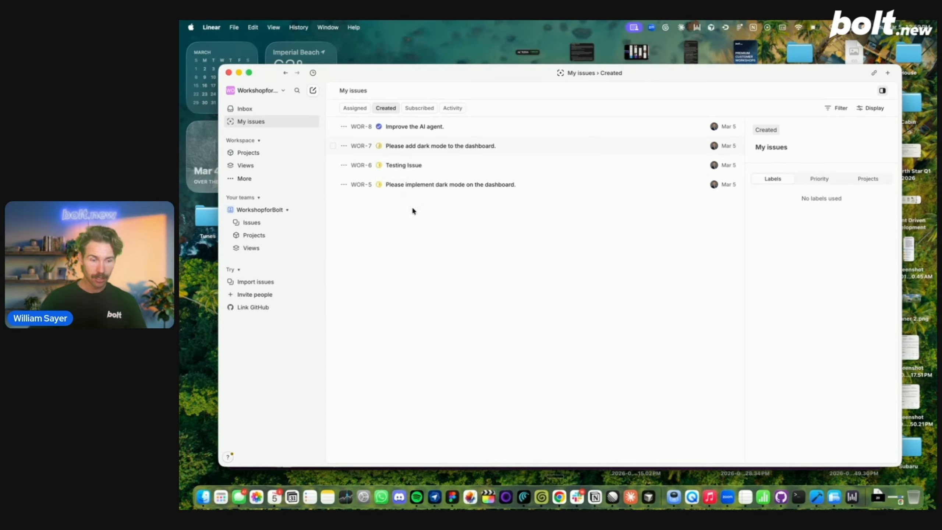
Retitle the "Testing Issue" issue WOR-6 as "Please fix the user interface of the database."
left_click(407, 167)
left_click_drag(439, 127, 264, 113)
key("BackSpace")
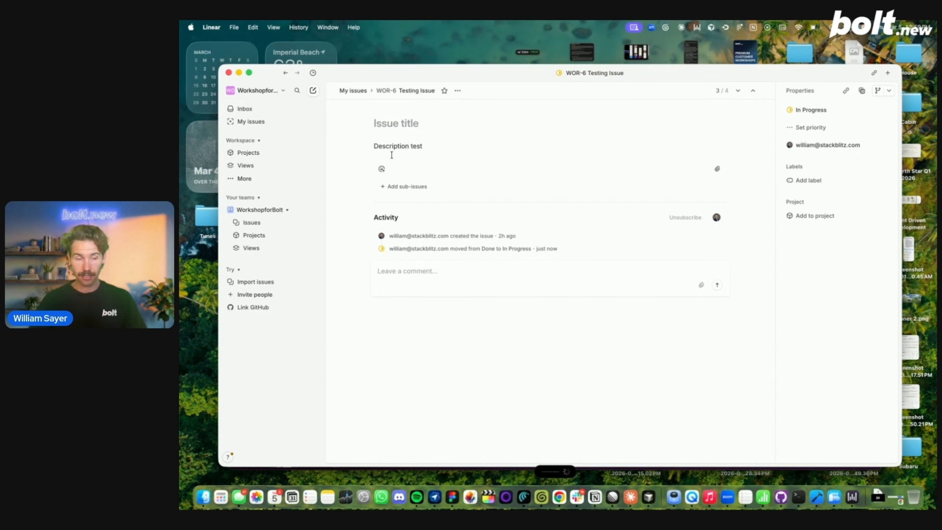
type("Please fix the user interface of the database.")
Replace WOR-6's description with "Instead of a modal please make it full screen so I can see more of the data."
left_click_drag(437, 149, 307, 147)
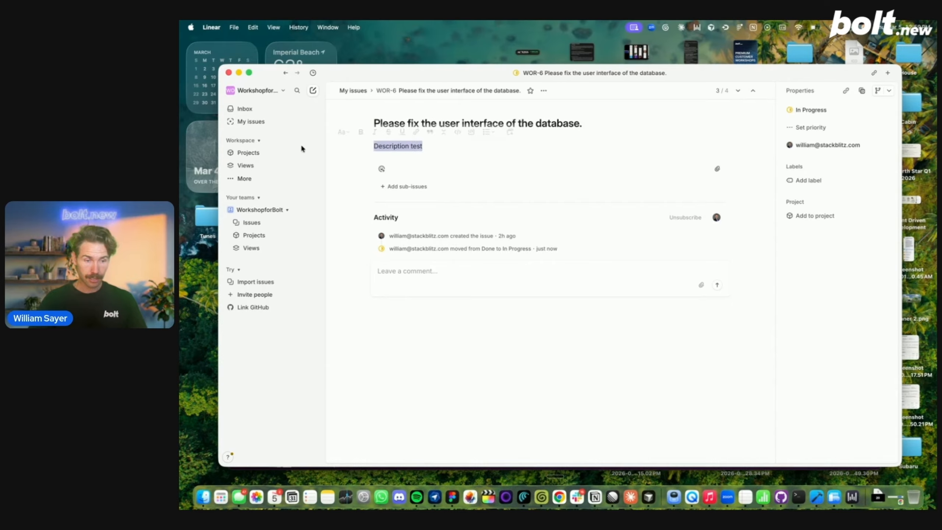
key("BackSpace")
key("fn")
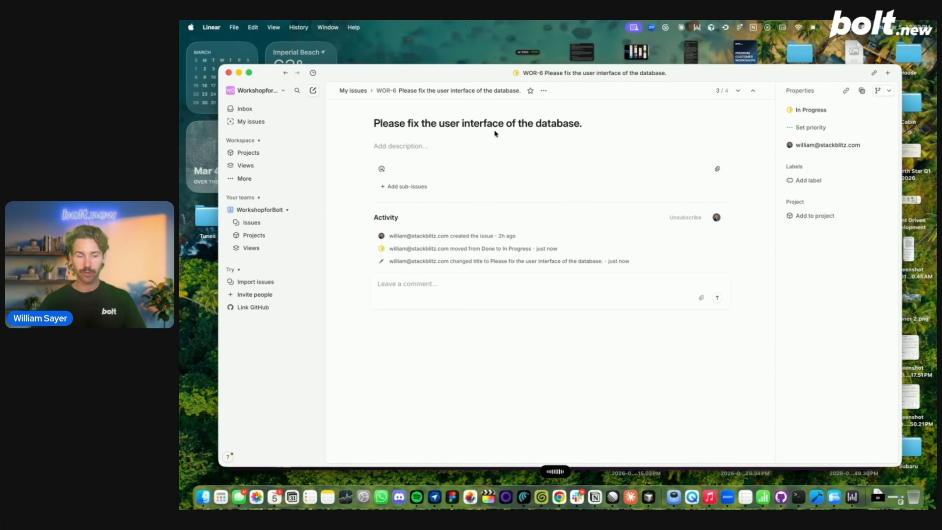
key("fn")
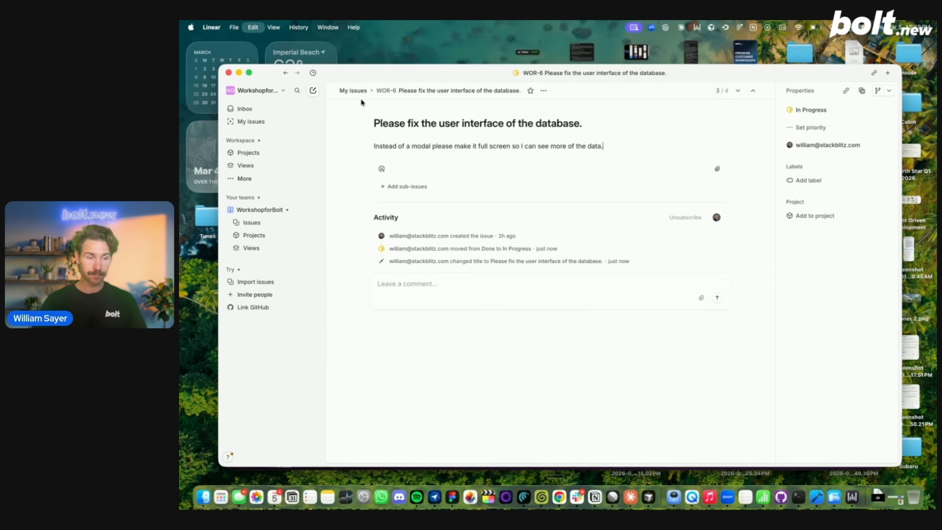
left_click(352, 91)
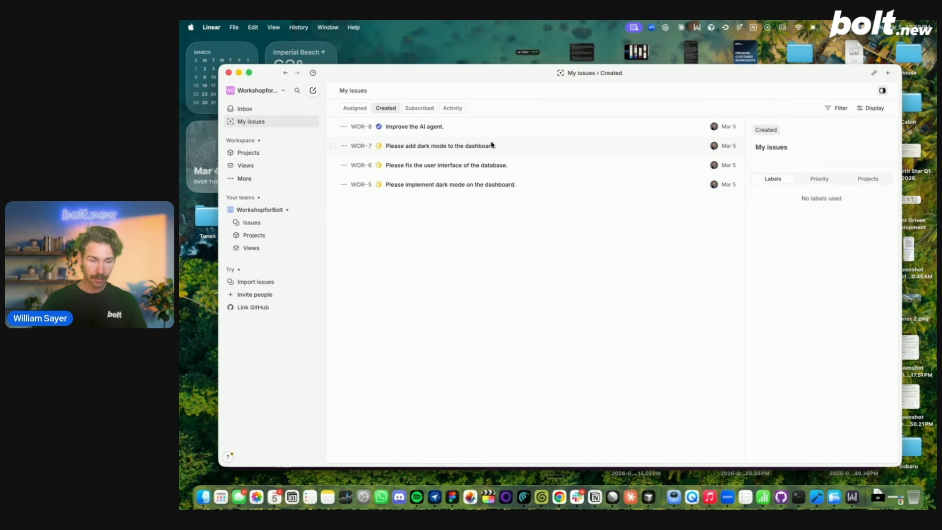
Retitle WOR-5 as "Please improve the layout of the secrets." and set its description to "When I add too many secrets, they overlap at the bottom."
left_click(429, 186)
left_click(539, 123)
key("super+a")
key("BackSpace")
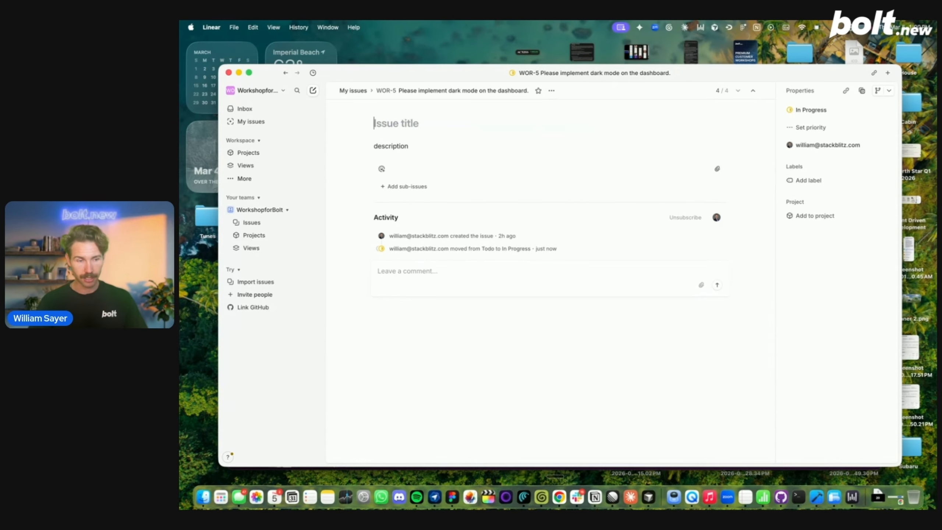
key("fn")
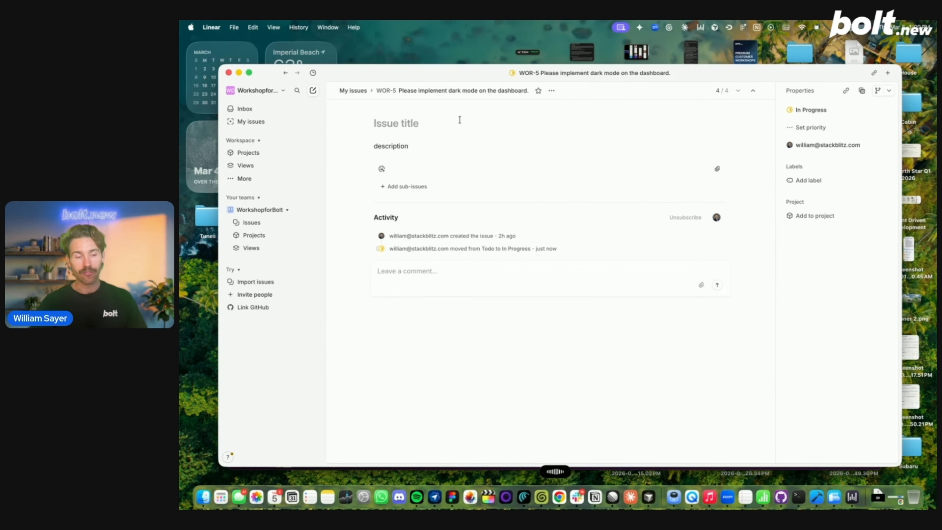
left_click_drag(415, 145, 332, 145)
key("BackSpace")
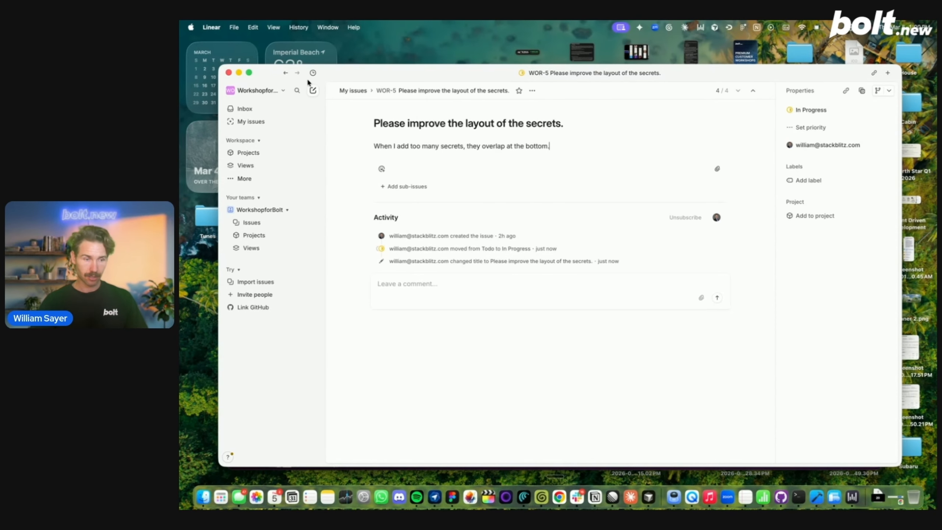
left_click(353, 91)
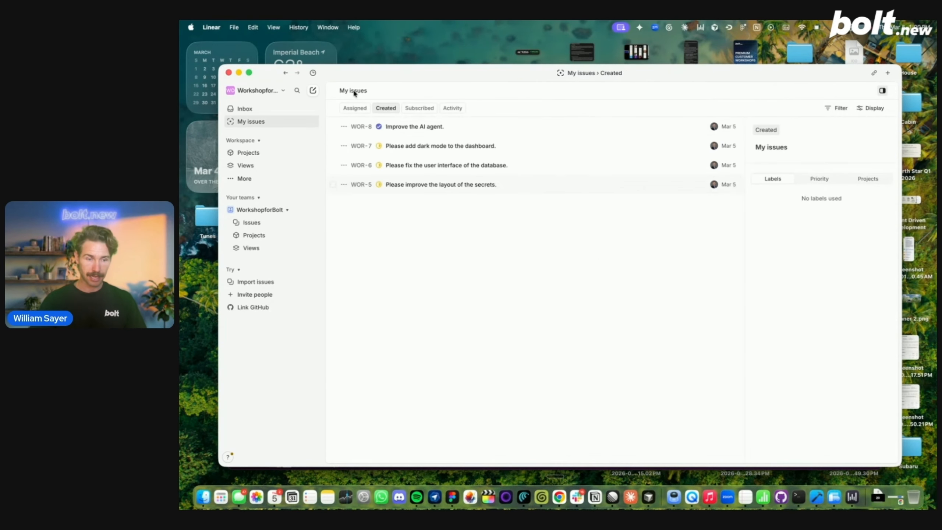
Set the status of issues WOR-7, WOR-6 and WOR-5 to Done
left_click(379, 146)
left_click(412, 222)
left_click(379, 165)
left_click(403, 241)
left_click(378, 183)
left_click(396, 261)
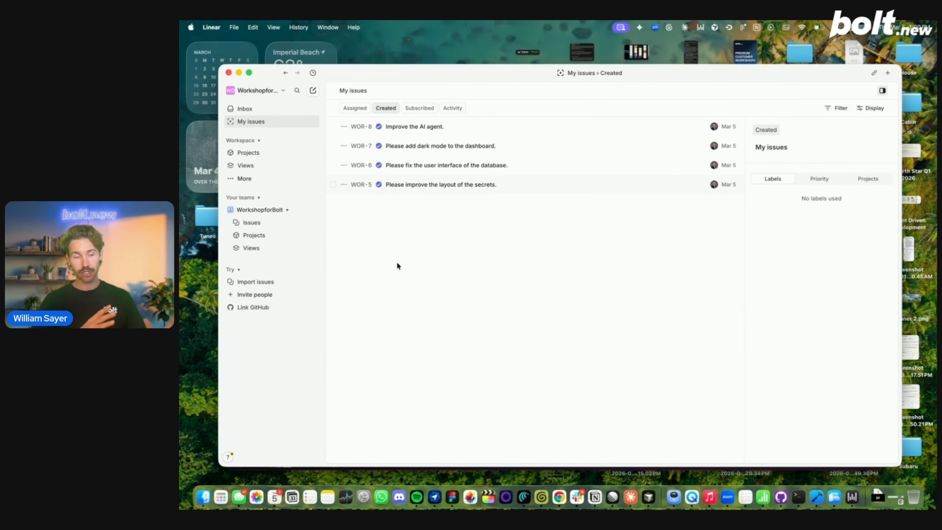
Switch to n8n, execute My workflow 2 and turn on Execute Once in the AI Agent node's settings
key("ctrl+Right")
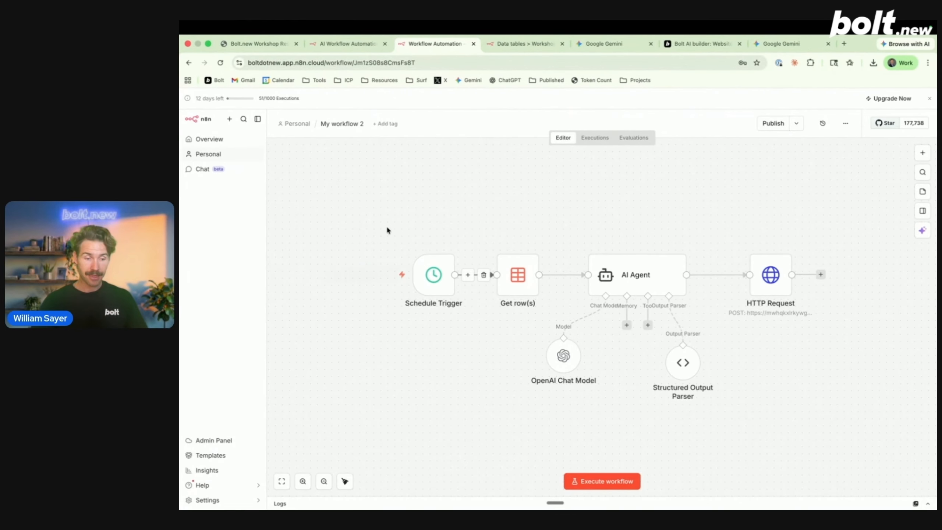
left_click(373, 277)
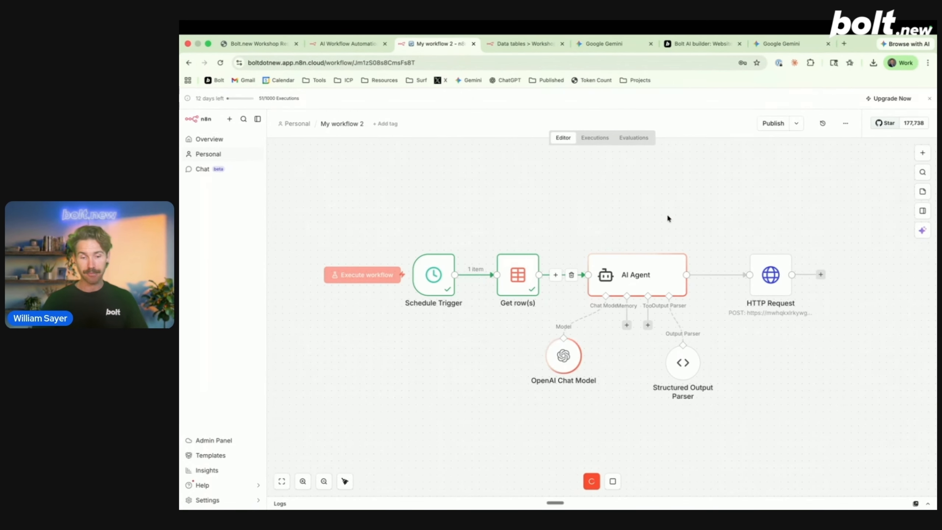
double_click(641, 276)
left_click(512, 147)
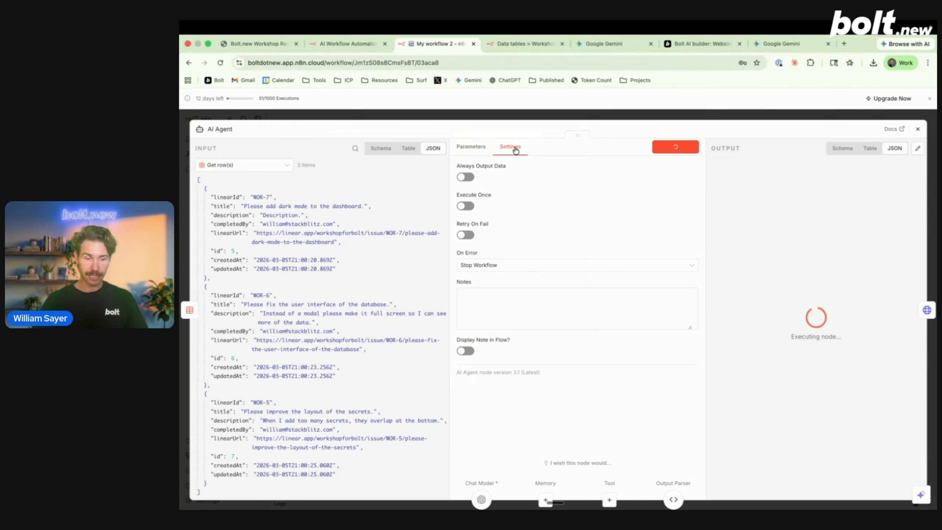
left_click(466, 207)
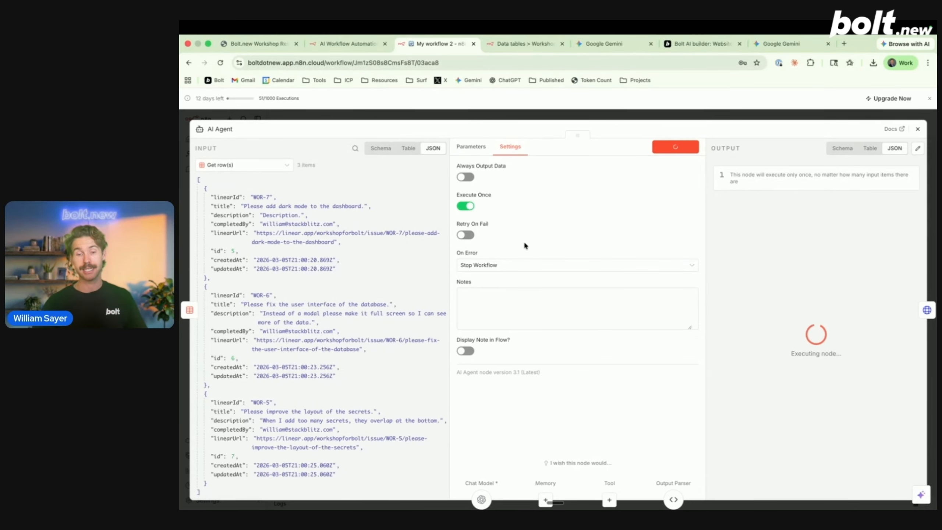
left_click(753, 117)
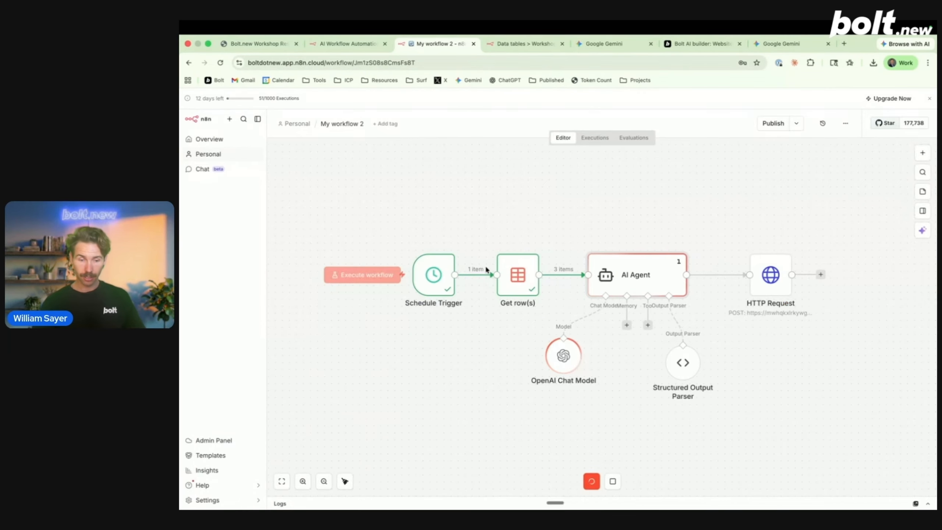
Reload the Workshop Data Table to check its ticket rows, and return to My workflow 2 to follow the execution
left_click(525, 44)
left_click(220, 63)
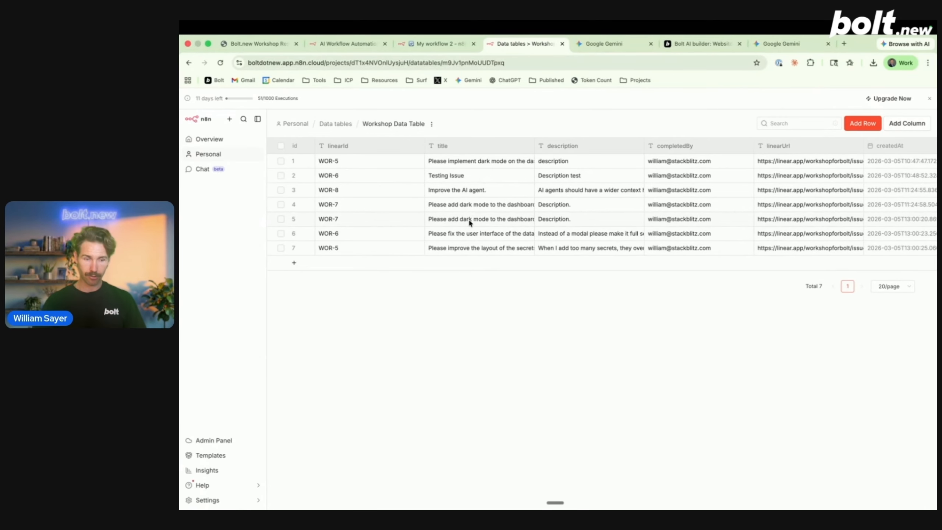
left_click(437, 43)
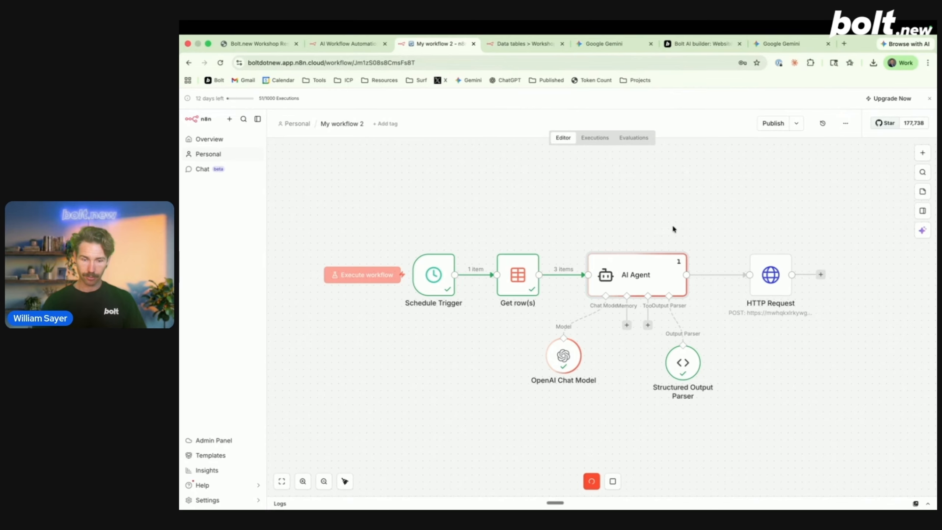
left_click_drag(674, 220, 614, 201)
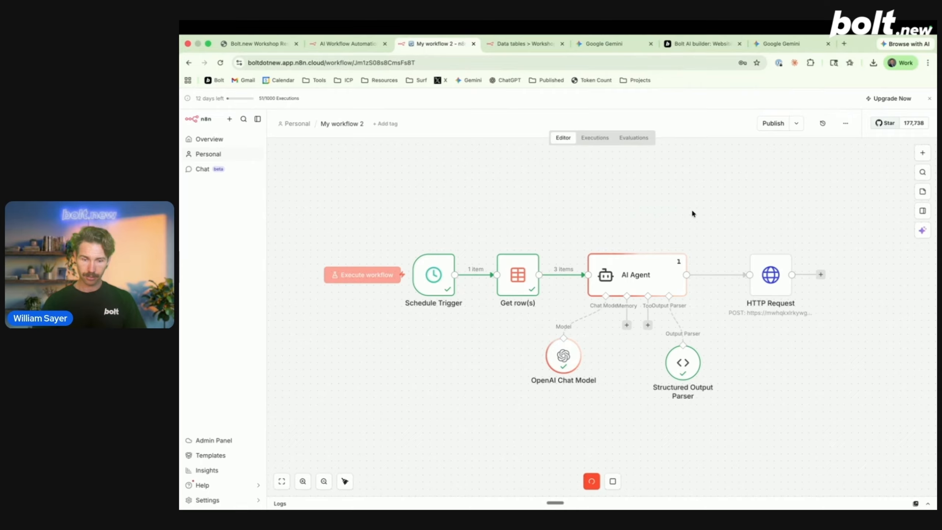
scroll(693, 213, "right", 2)
scroll(693, 214, "down", 1)
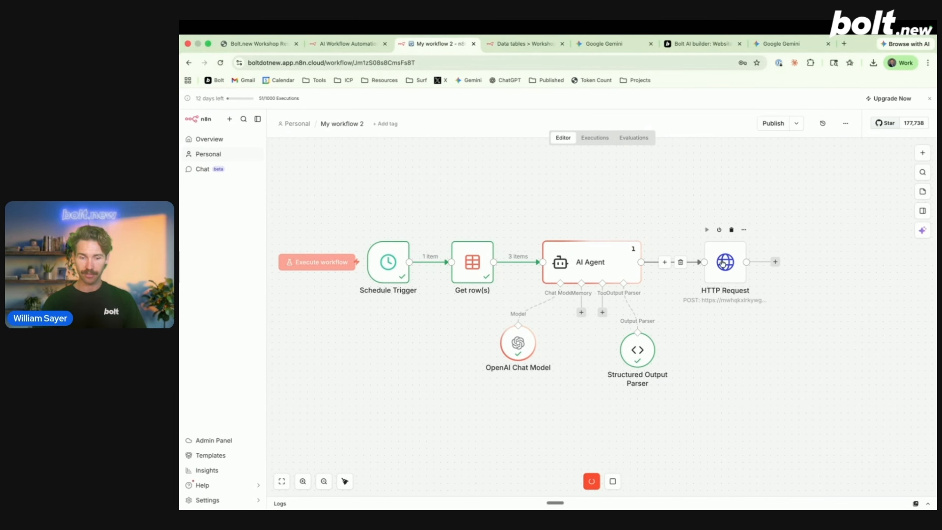
Switch to Bolt and examine the new sprint report's title, high-level summary, completed tickets, count and ticket links on the notice board
left_click(698, 46)
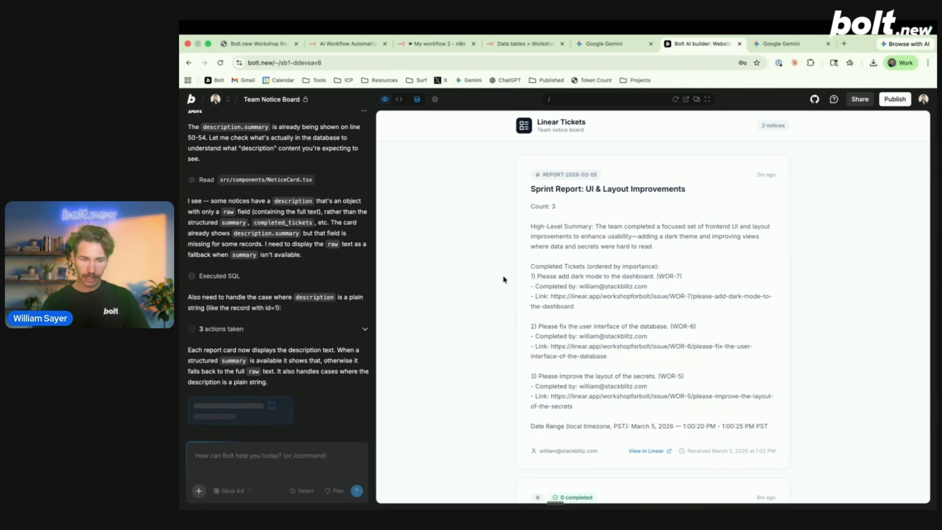
left_click_drag(531, 191, 573, 190)
left_click(696, 192)
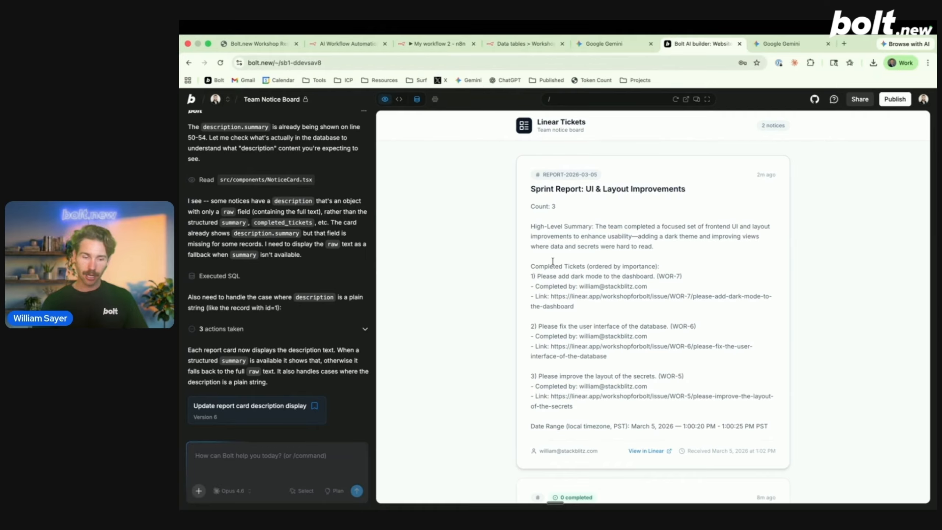
left_click_drag(654, 247, 595, 227)
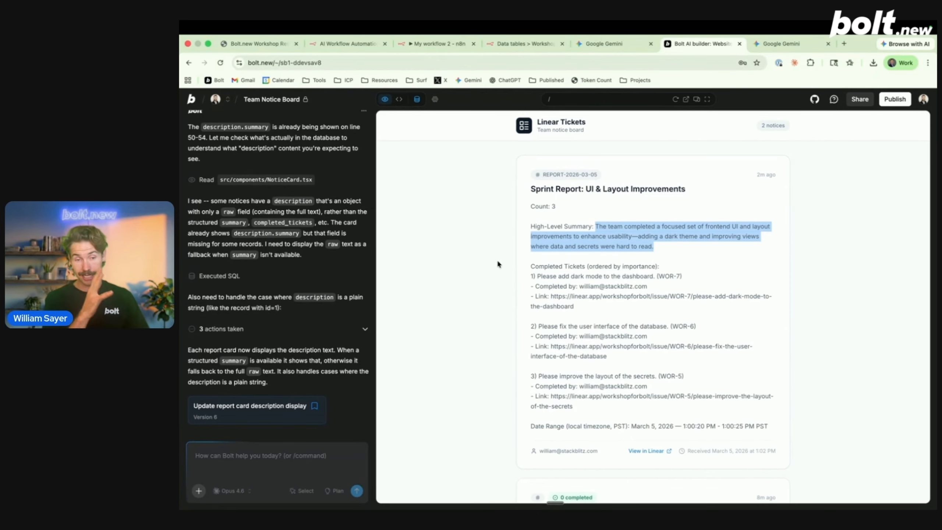
left_click(560, 224)
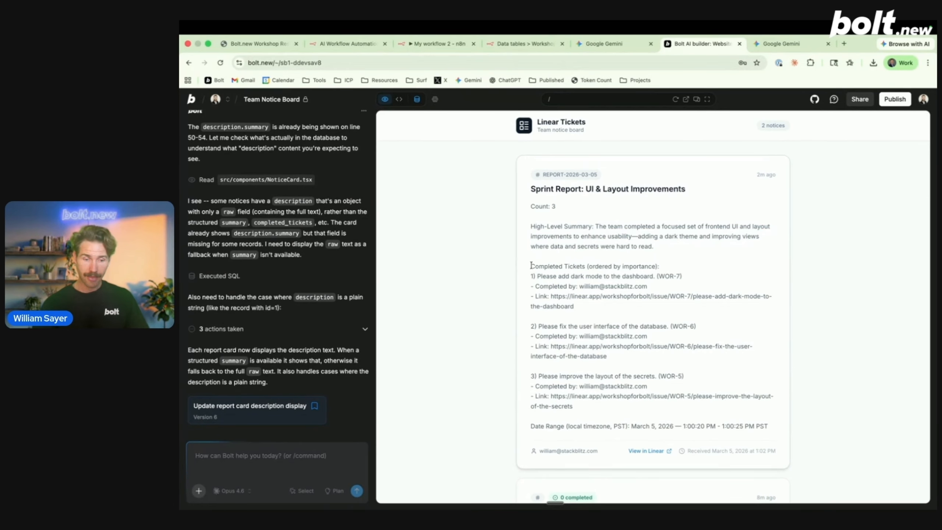
left_click_drag(531, 265, 584, 339)
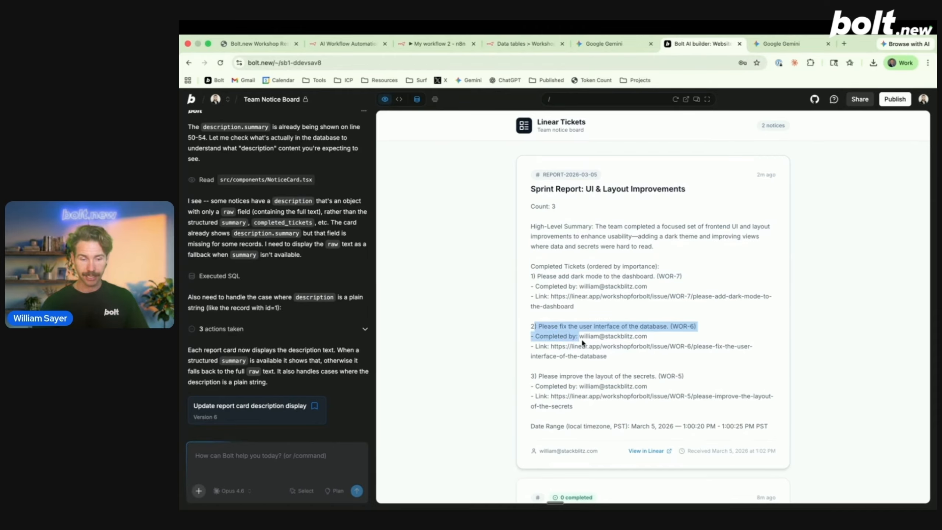
left_click_drag(530, 375, 572, 397)
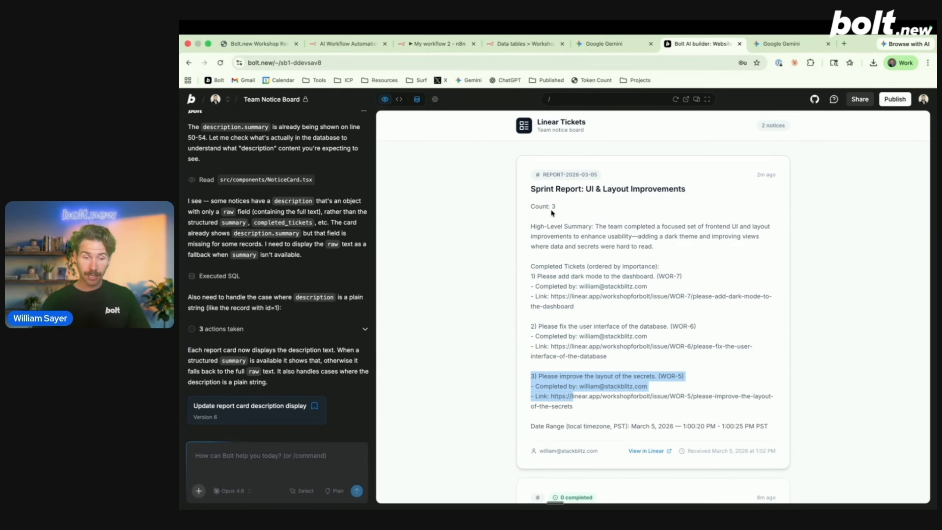
left_click_drag(556, 207, 548, 207)
left_click(670, 423)
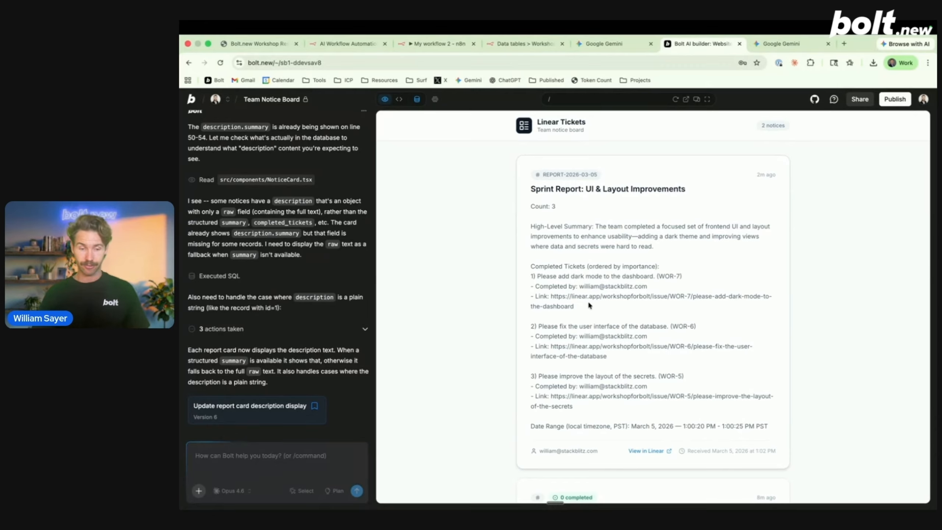
left_click_drag(583, 308, 550, 297)
left_click(551, 297)
left_click(590, 283)
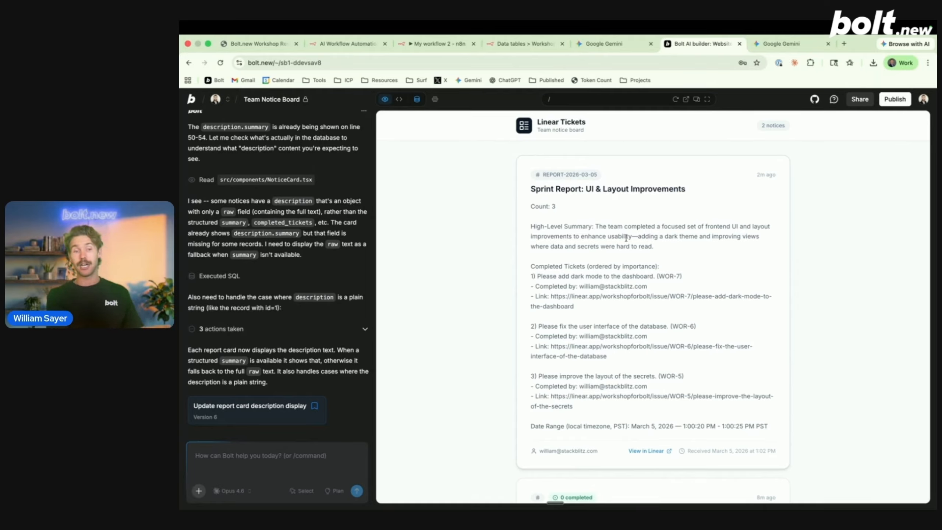
Look at the Team Notice Board's publishing options and database tables, and close both without changes
left_click(894, 99)
left_click(829, 169)
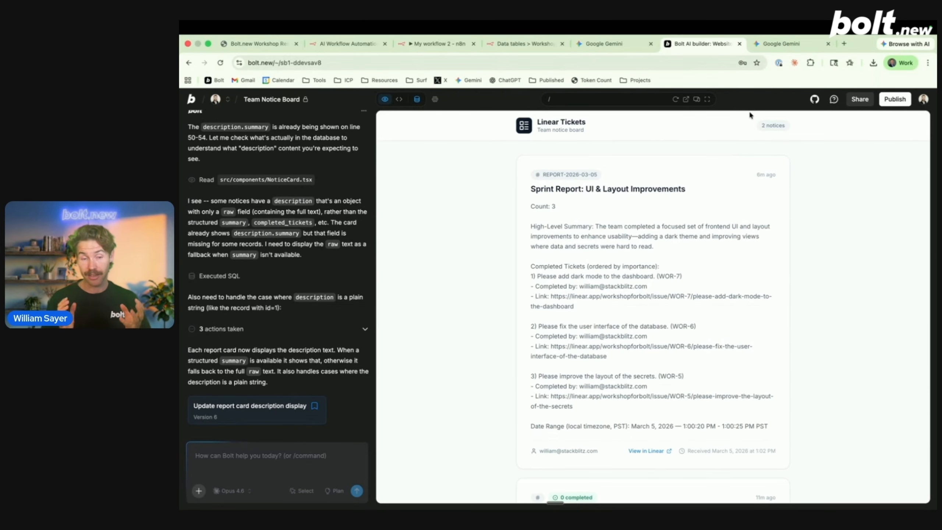
left_click(417, 99)
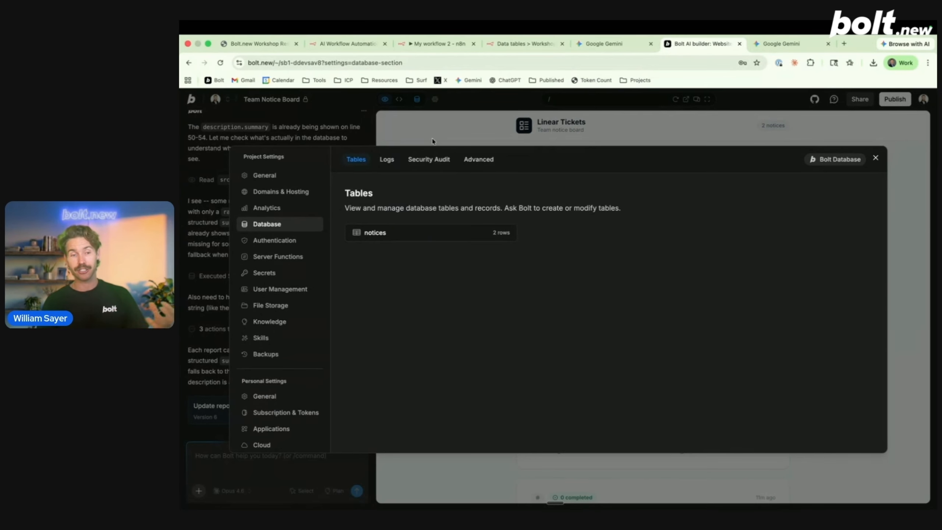
left_click(441, 128)
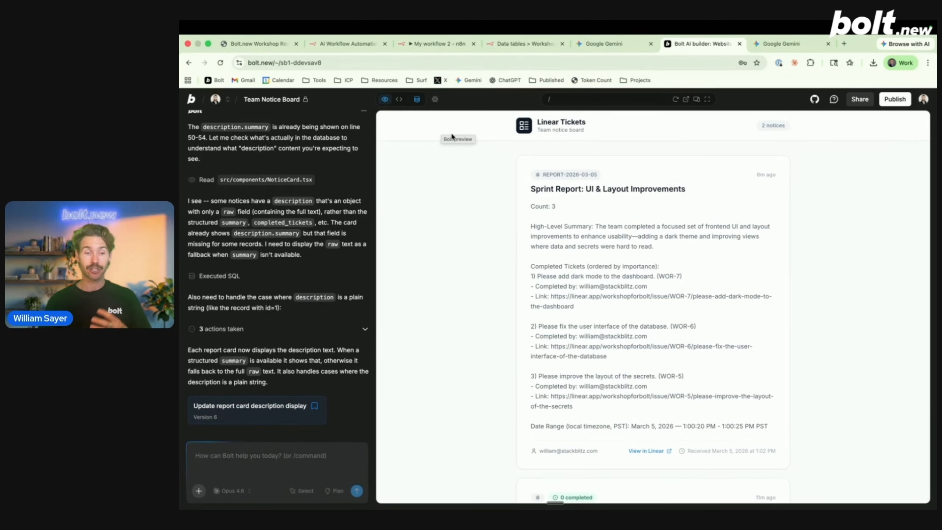